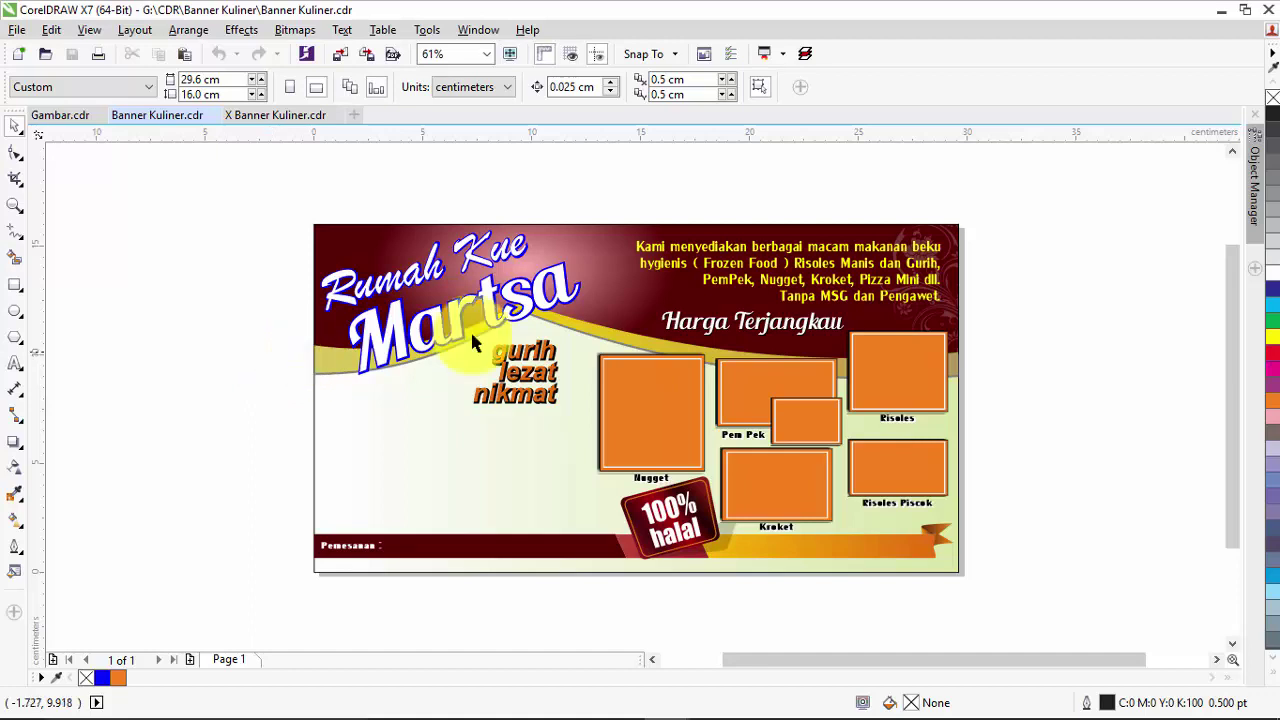
# Change the outer colour of the maroon header background's radial fountain fill to dark teal, #044969
pyautogui.click(15, 207)
pyautogui.moveTo(301, 216); pyautogui.dragTo(966, 594)
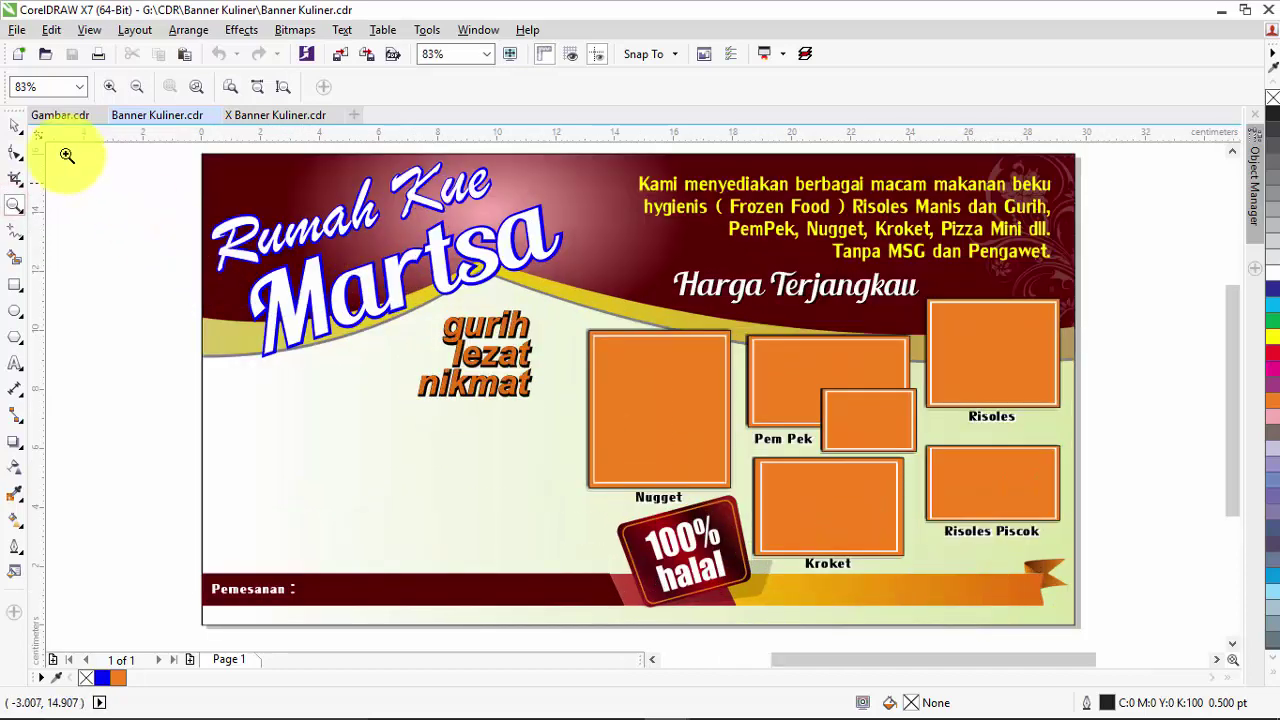
pyautogui.click(15, 125)
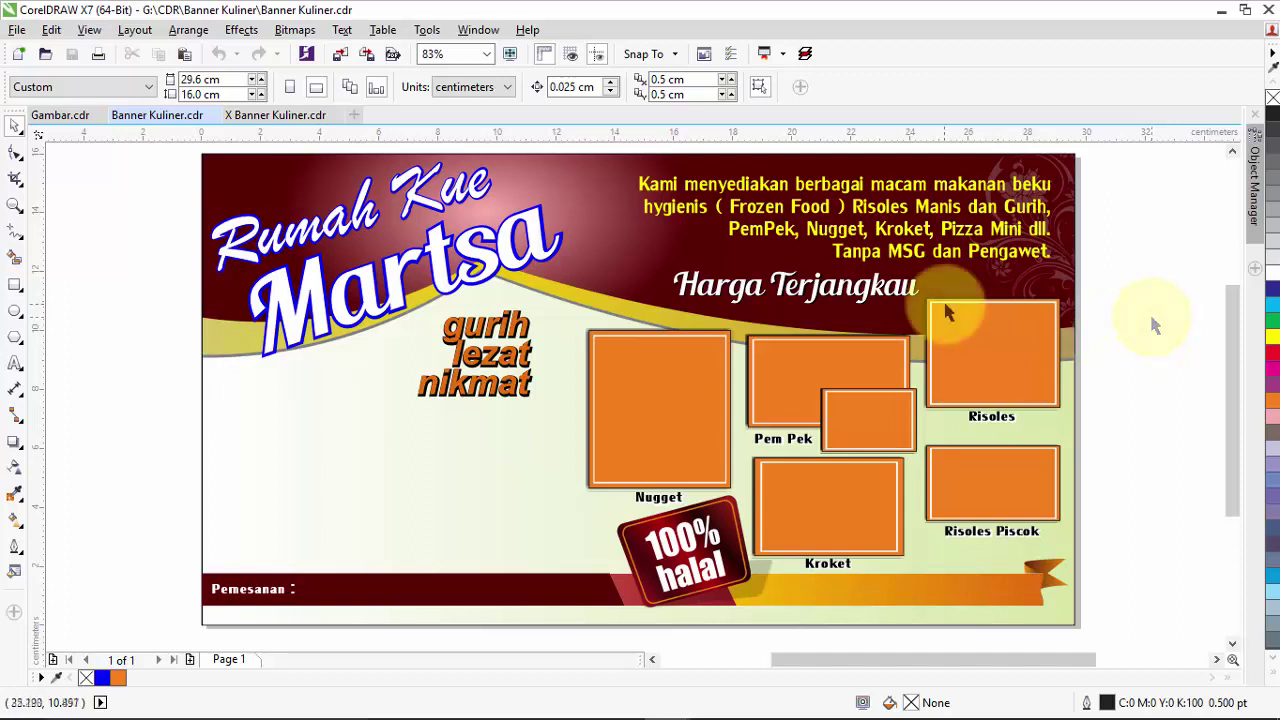
pyautogui.click(591, 200)
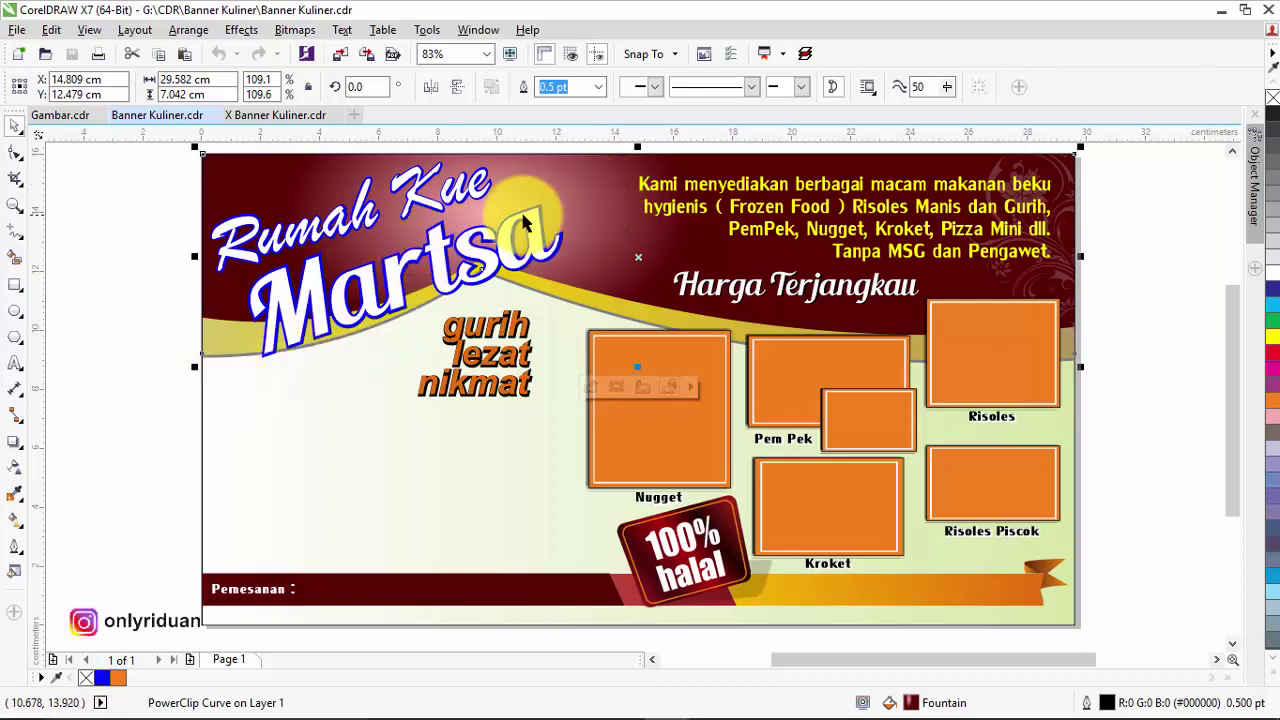
pyautogui.click(126, 288)
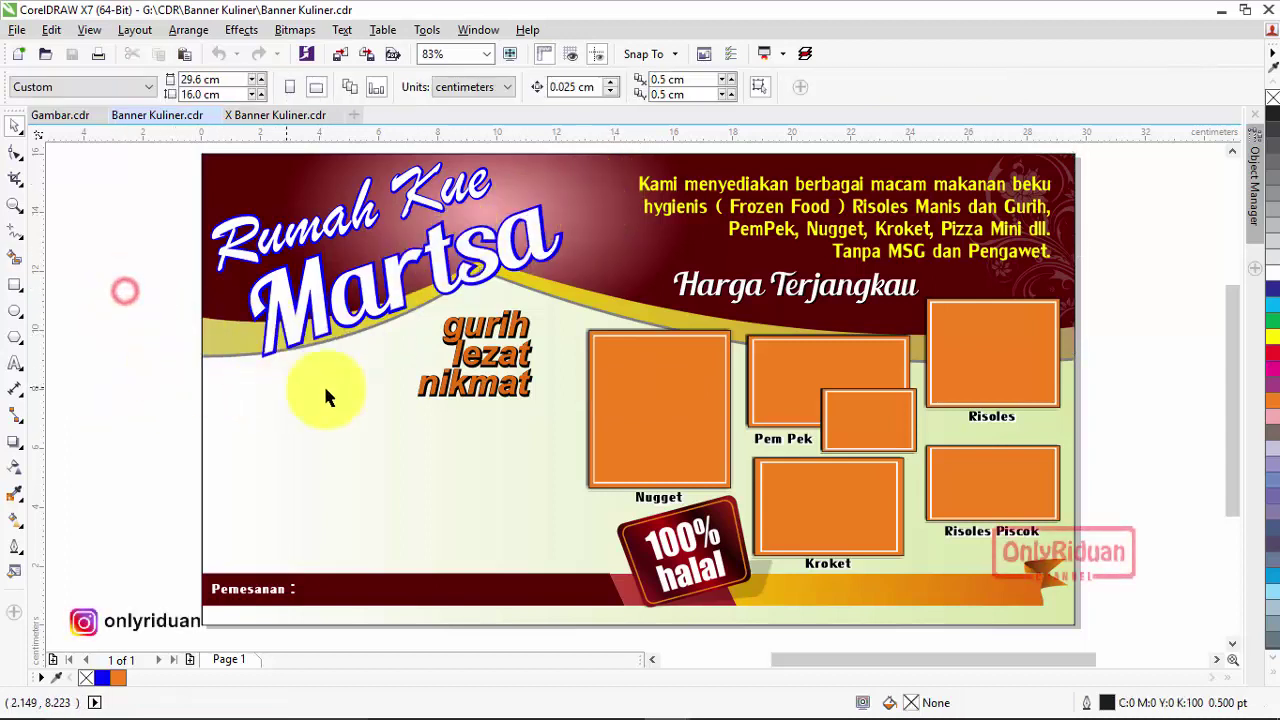
pyautogui.click(575, 185)
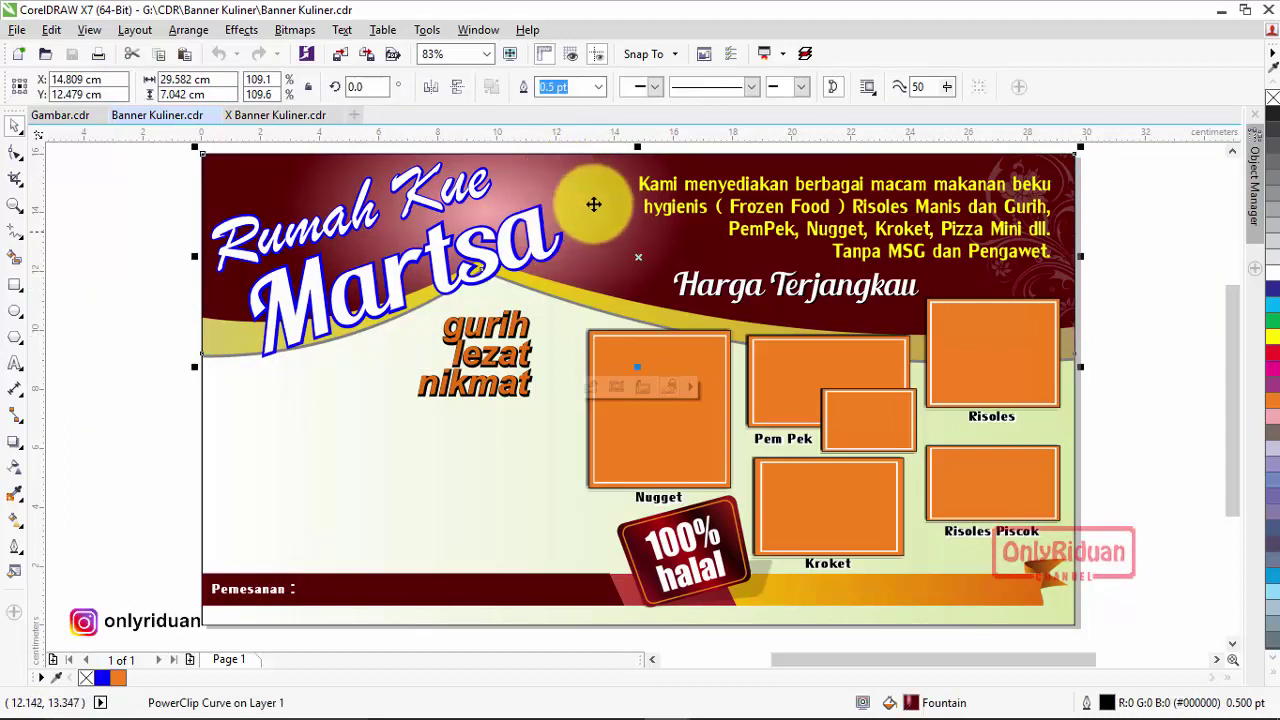
pyautogui.click(20, 525)
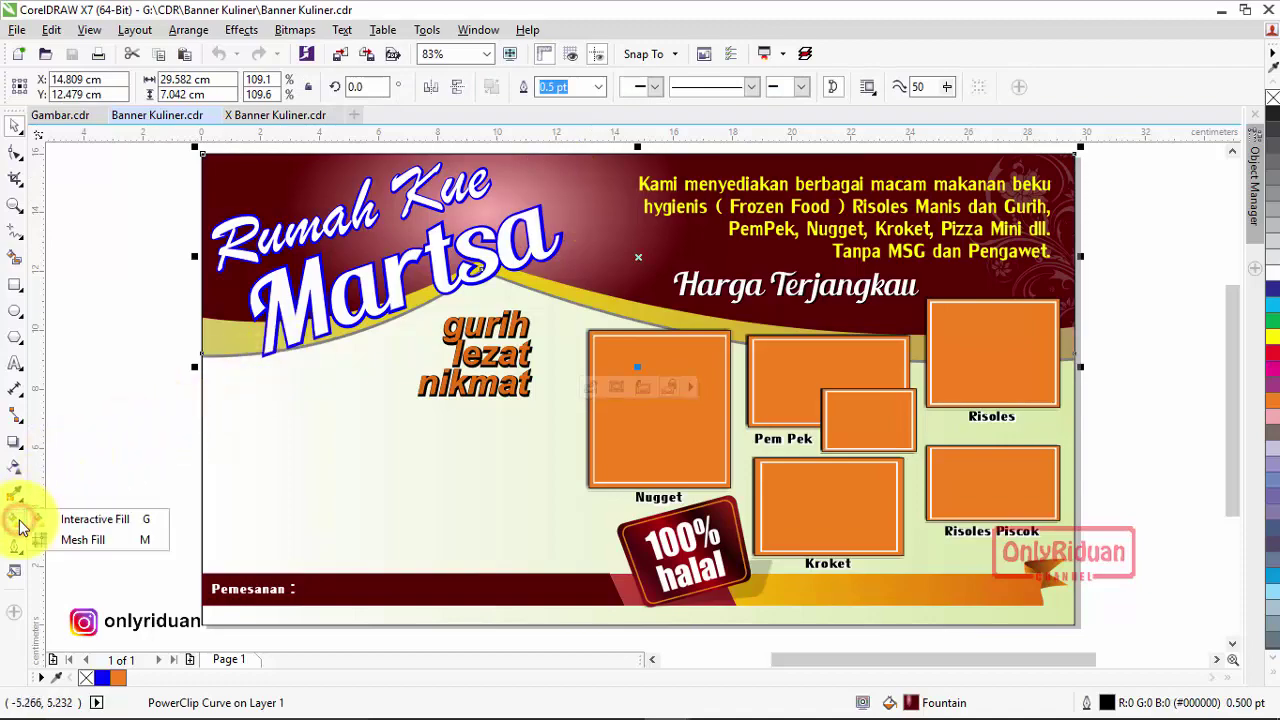
pyautogui.click(77, 516)
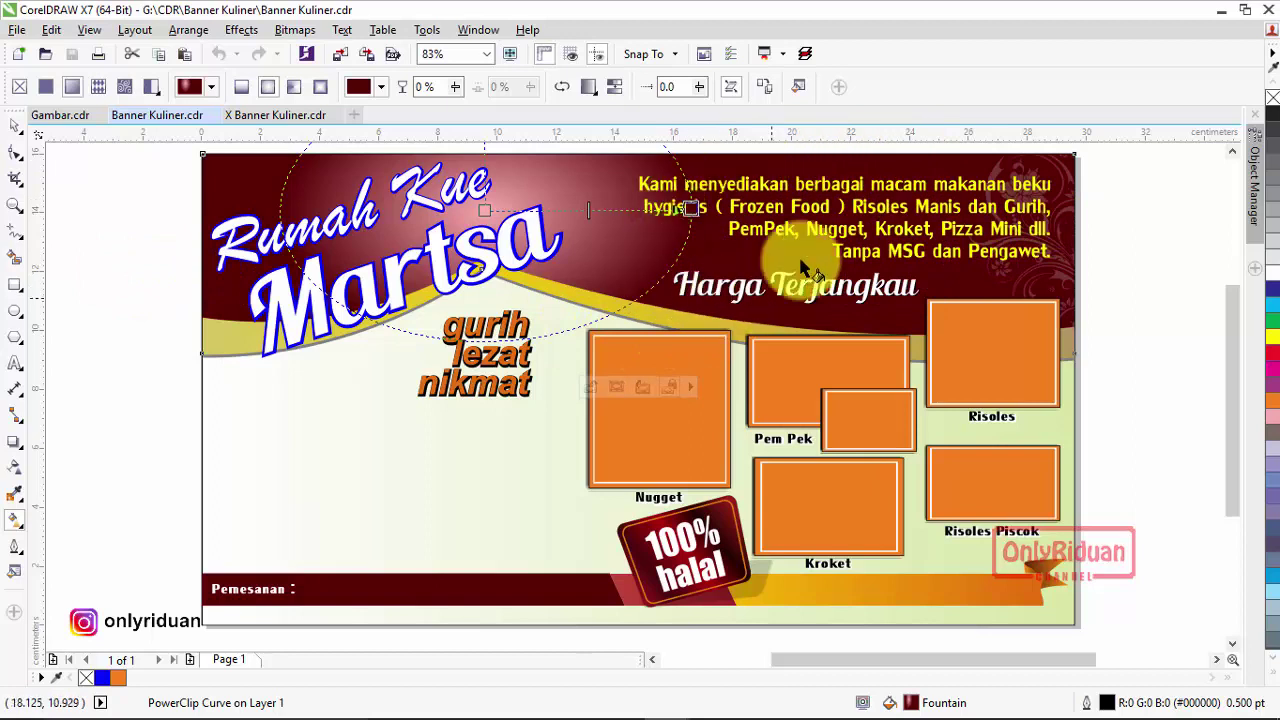
pyautogui.click(690, 208)
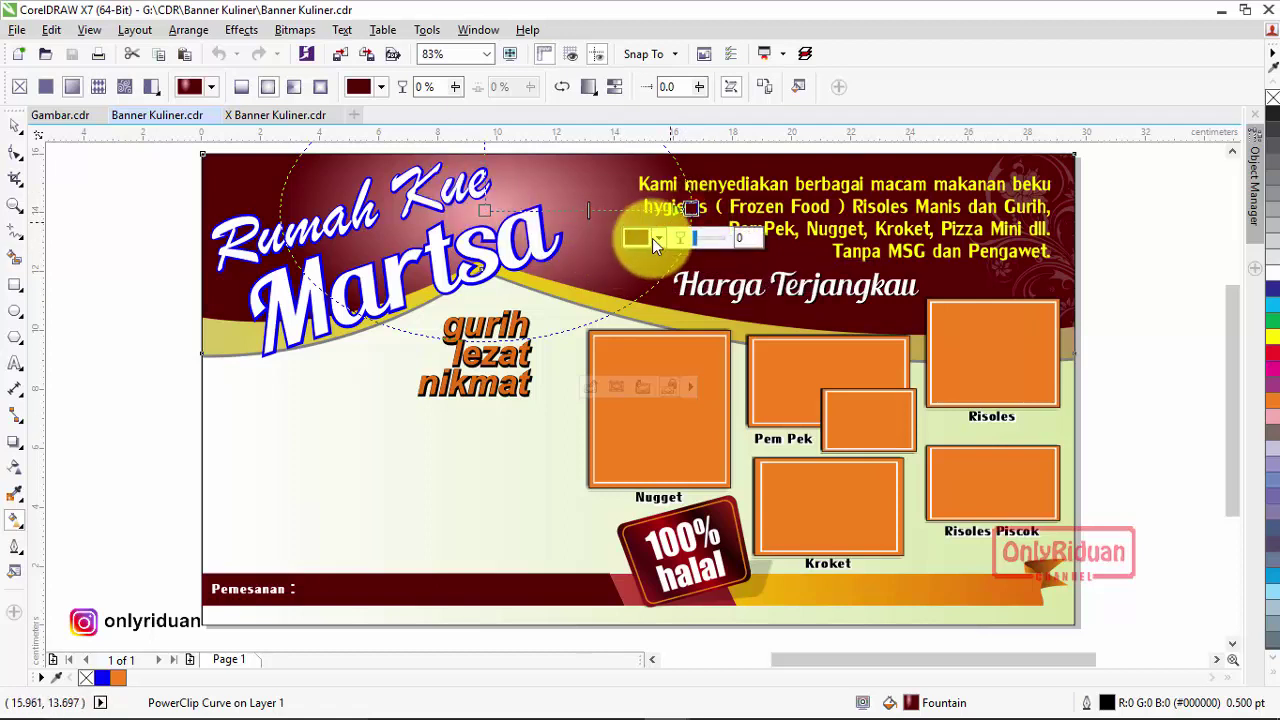
pyautogui.click(652, 238)
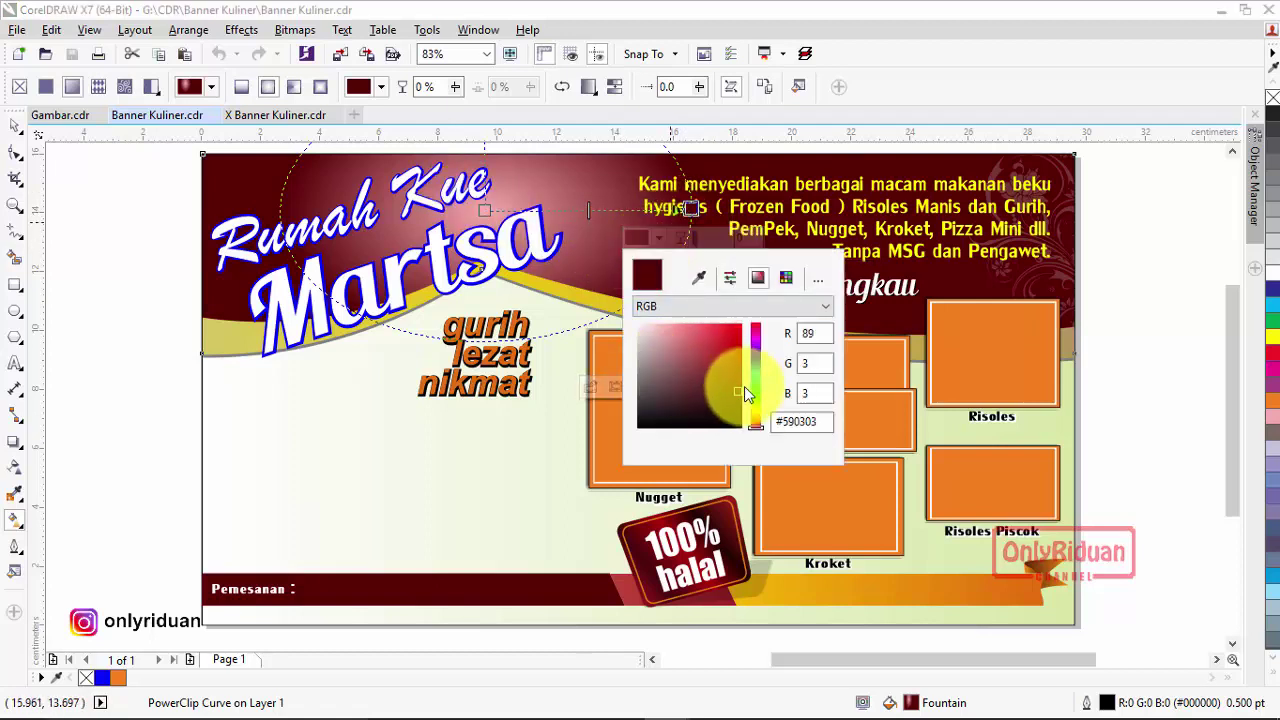
pyautogui.moveTo(757, 430); pyautogui.dragTo(737, 385)
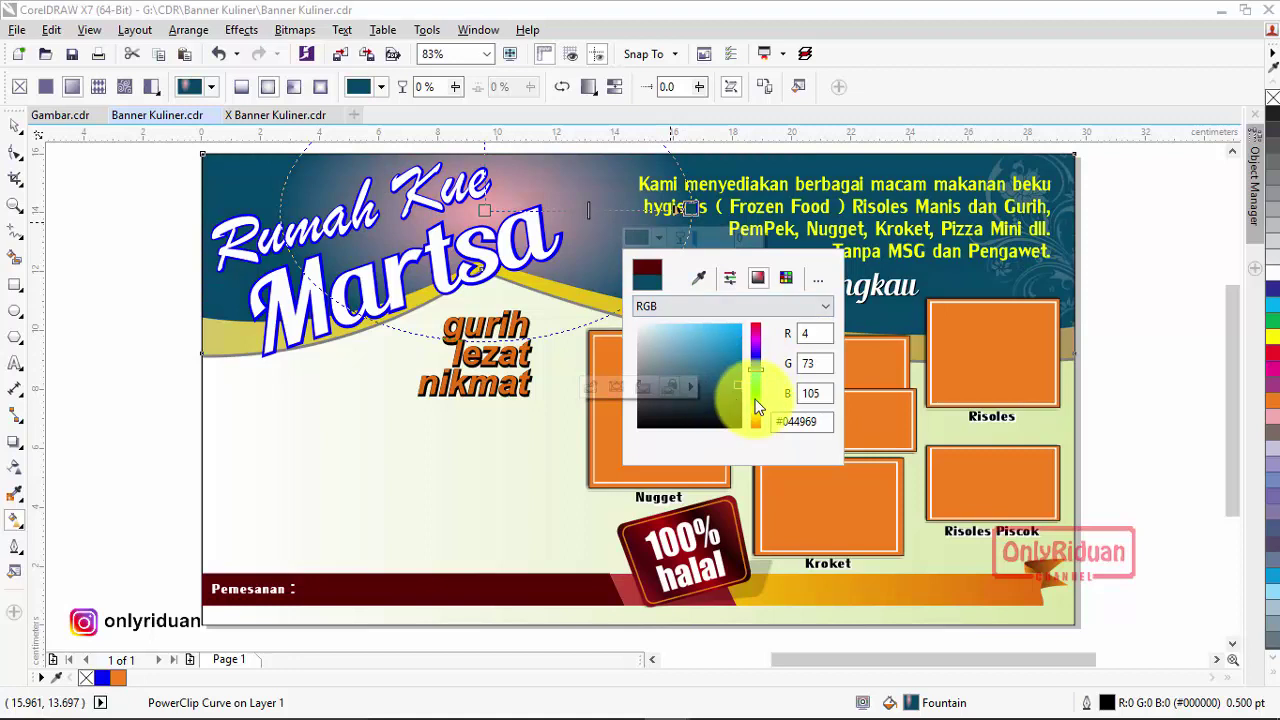
# Set the centre colour of the header background's radial fountain fill to white, #FFFFFF, and deselect the shape
pyautogui.click(485, 210)
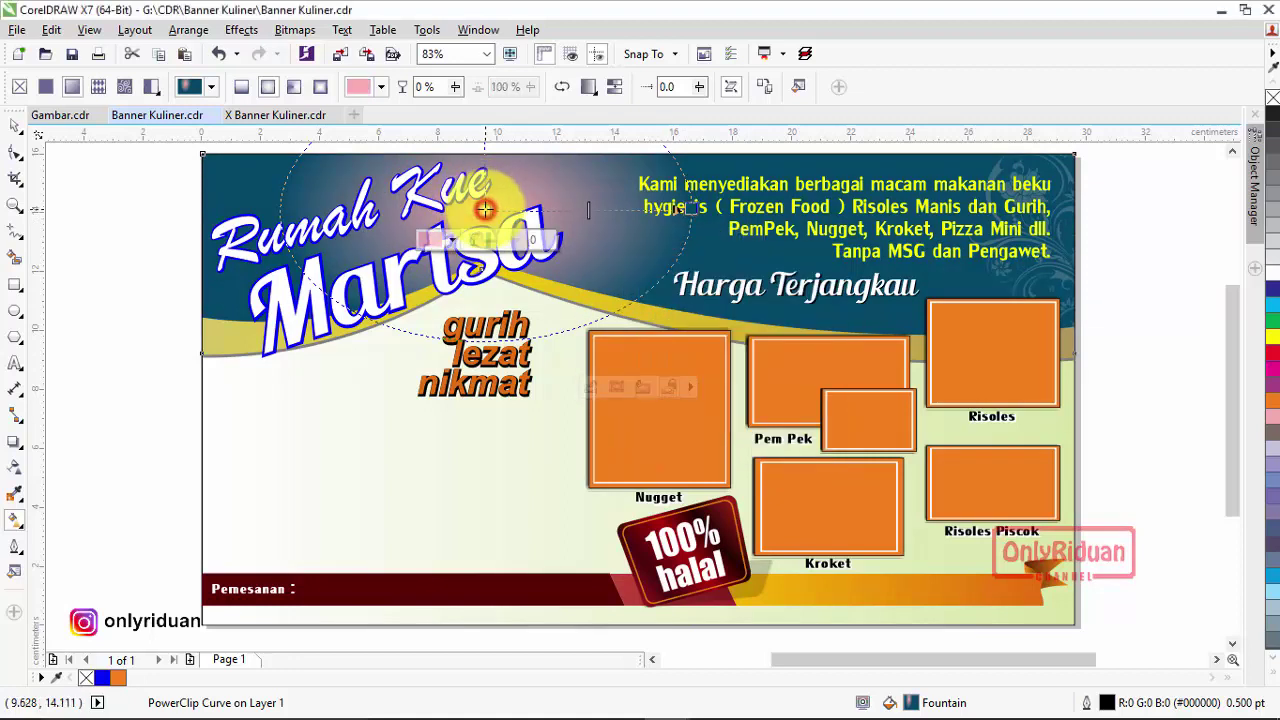
pyautogui.click(458, 242)
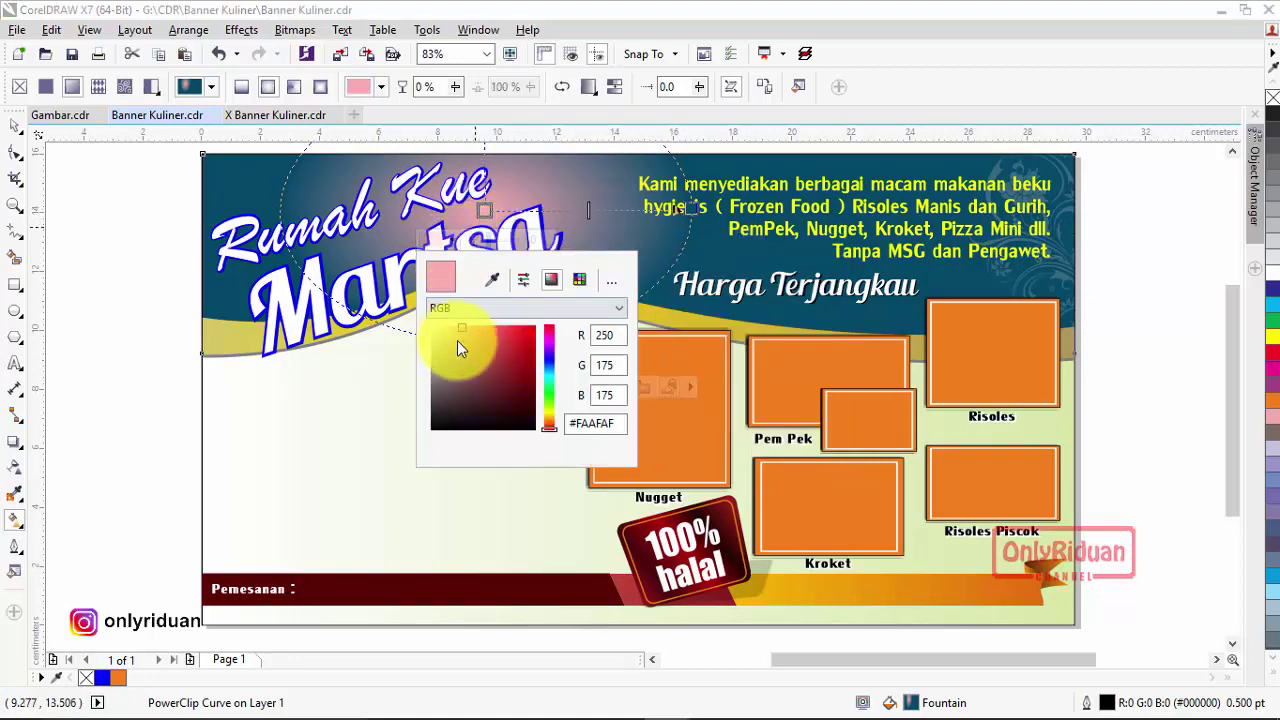
pyautogui.moveTo(457, 340); pyautogui.dragTo(428, 322)
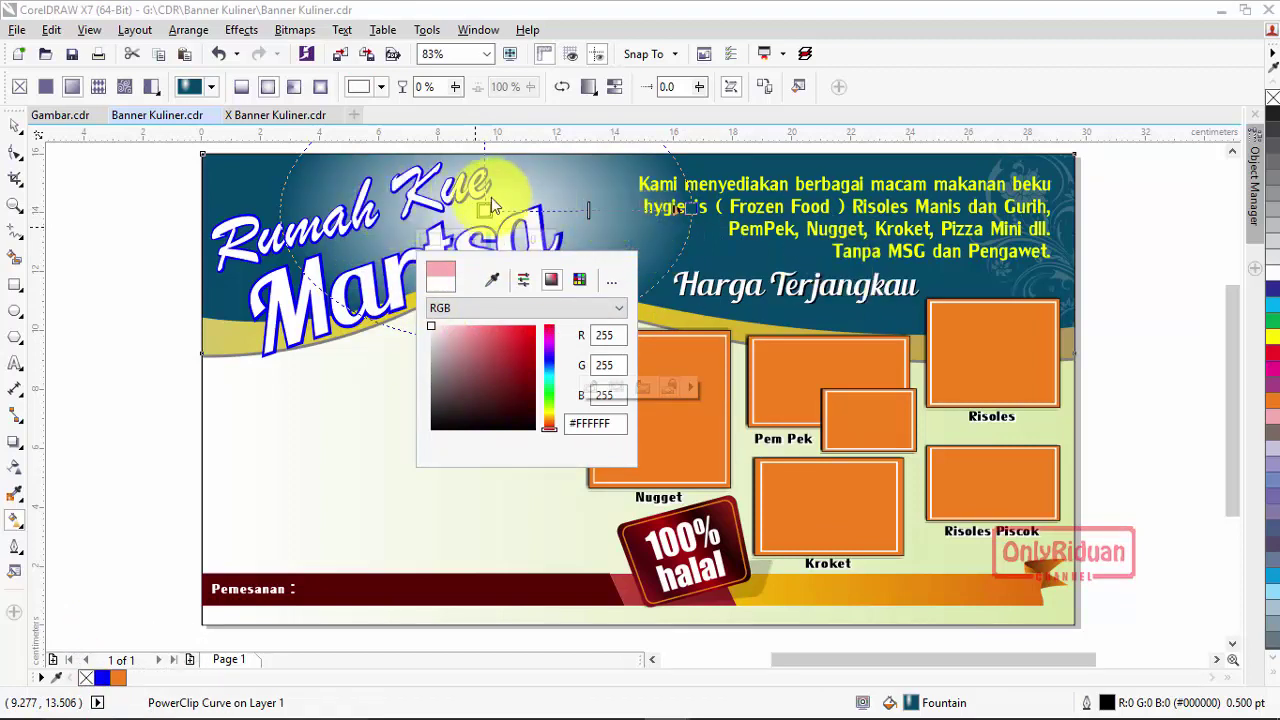
pyautogui.click(25, 128)
pyautogui.click(51, 186)
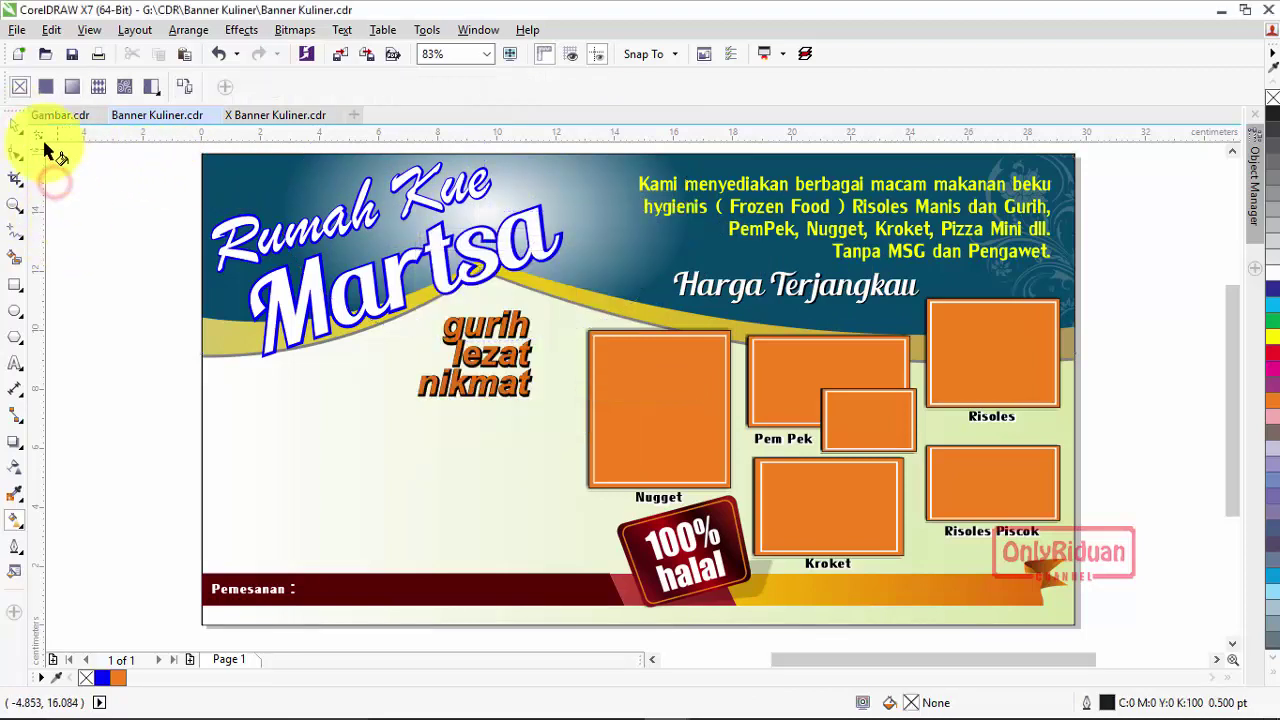
pyautogui.click(16, 126)
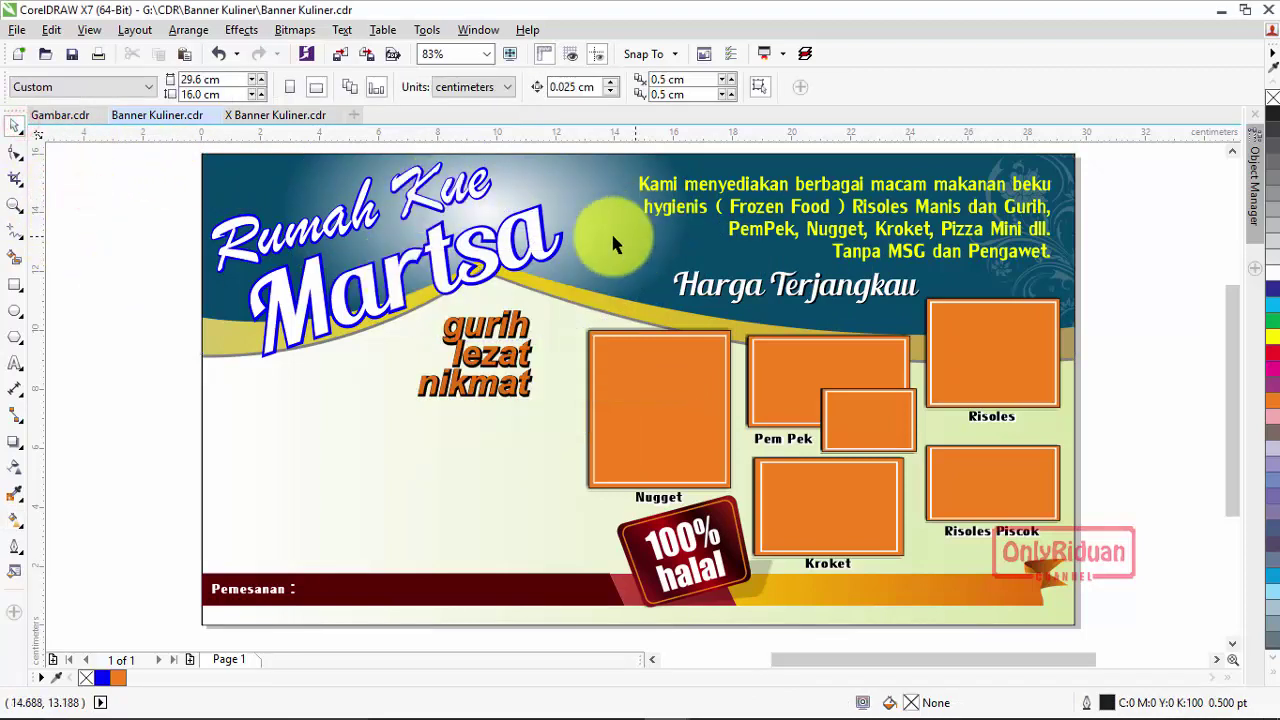
# Try a solid blue fill of C:100 M:100 Y:0 K:0 on the header background and undo it
pyautogui.click(255, 170)
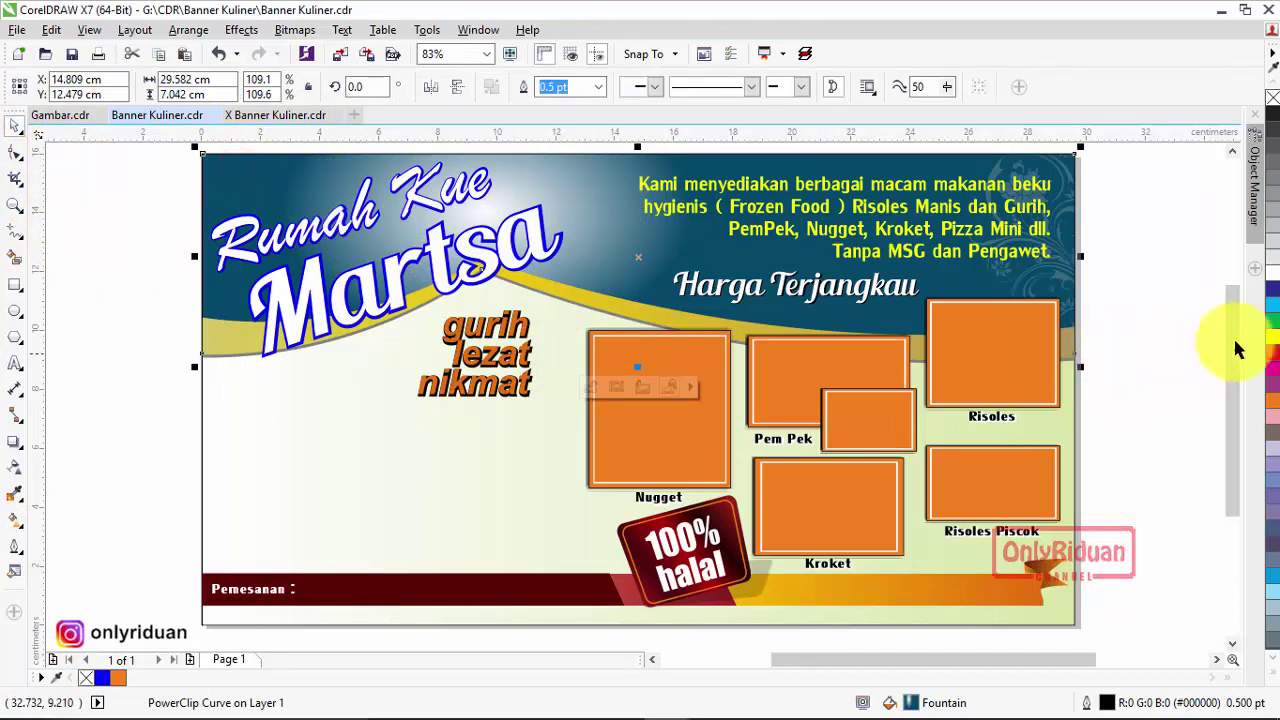
pyautogui.click(1267, 292)
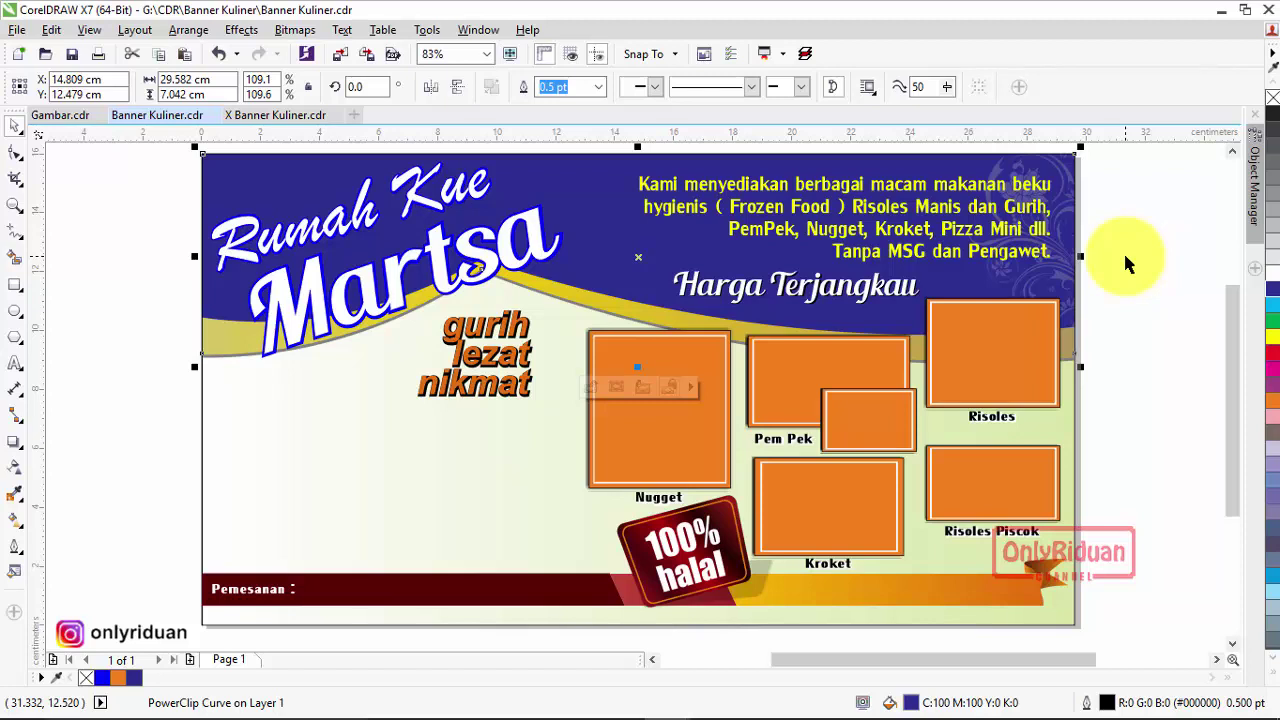
pyautogui.hotkey('ctrl', 'z')
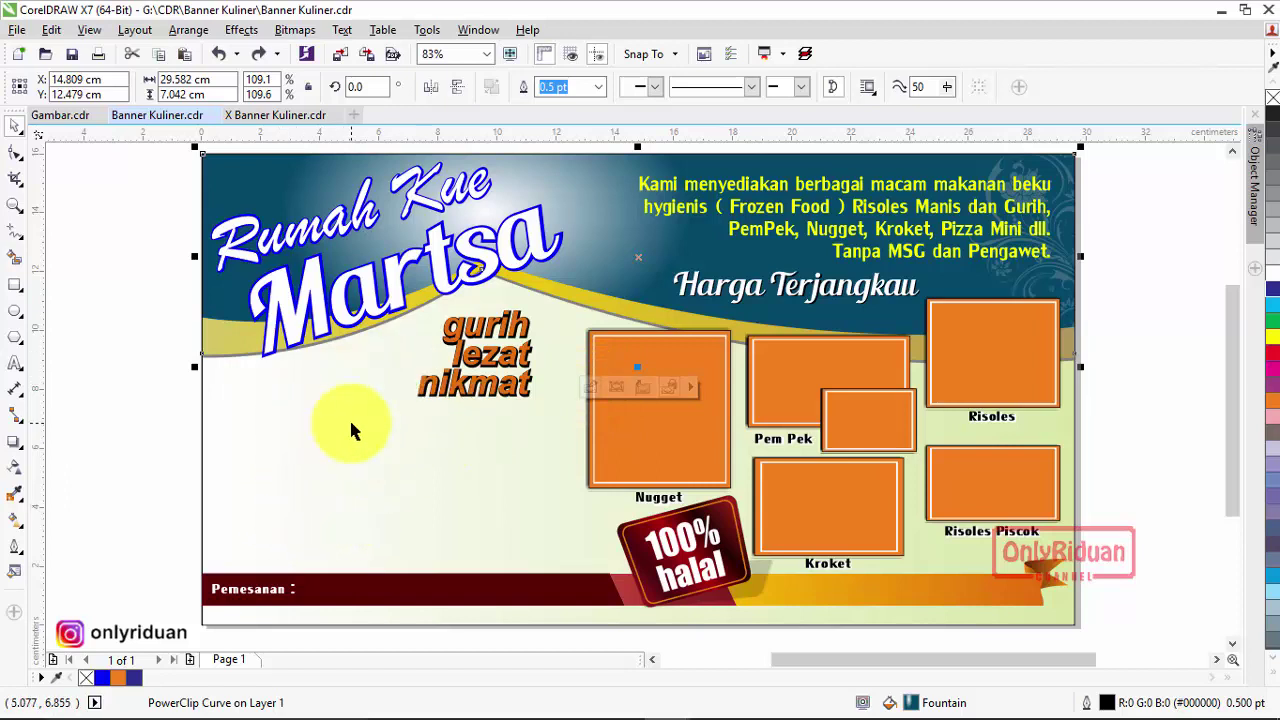
# Undo the remaining fountain fill colour changes on the header background and deselect it
pyautogui.hotkey('ctrl', 'z')
pyautogui.hotkey('ctrl', 'z')
pyautogui.hotkey('ctrl', 'z')
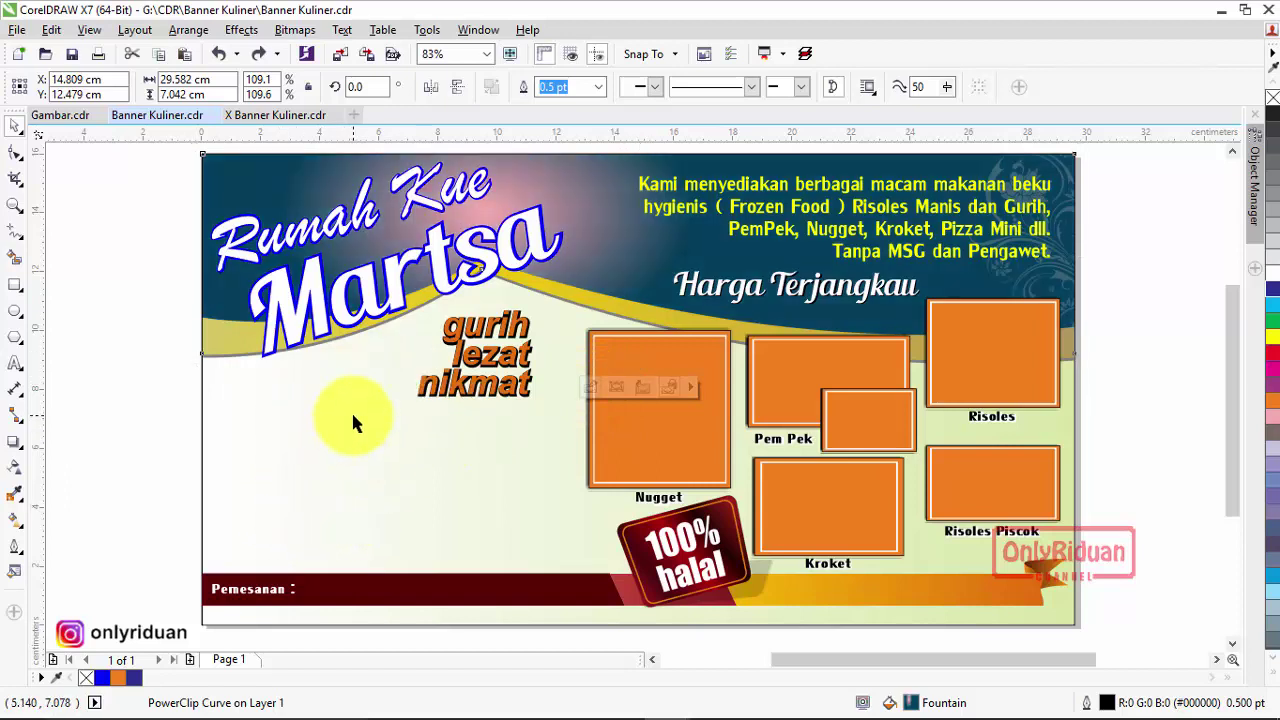
pyautogui.click(160, 368)
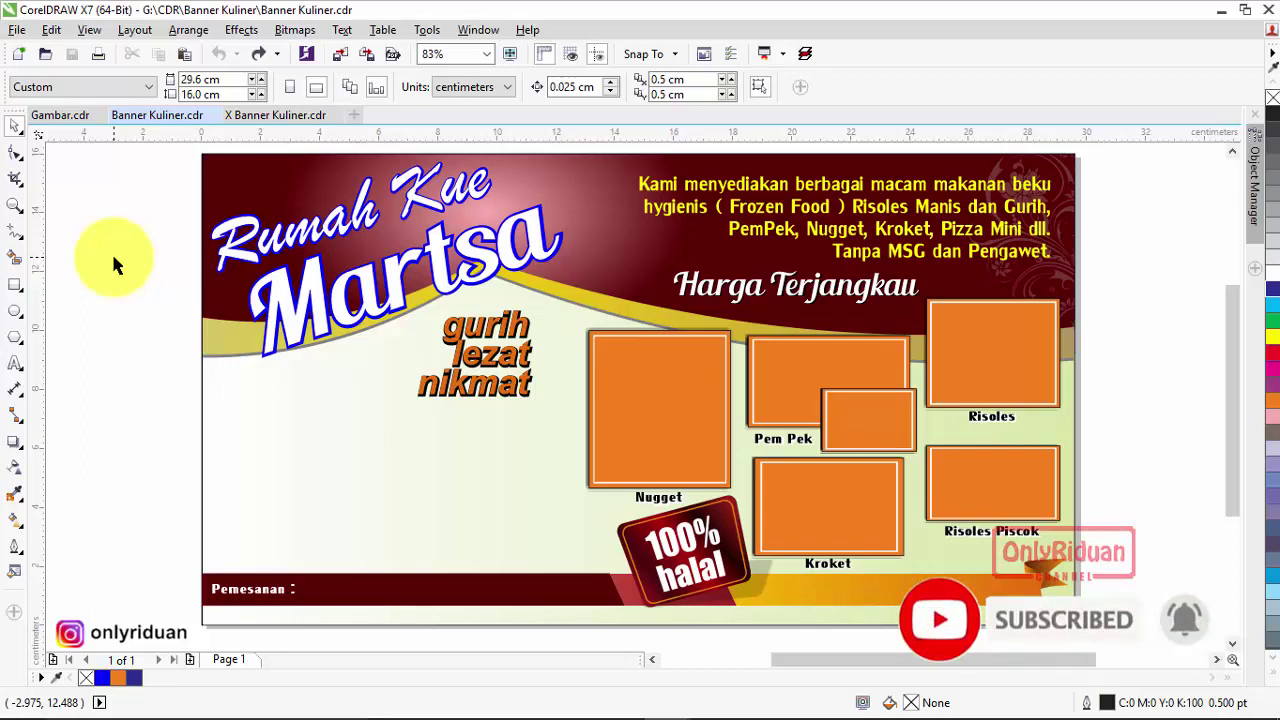
pyautogui.click(47, 56)
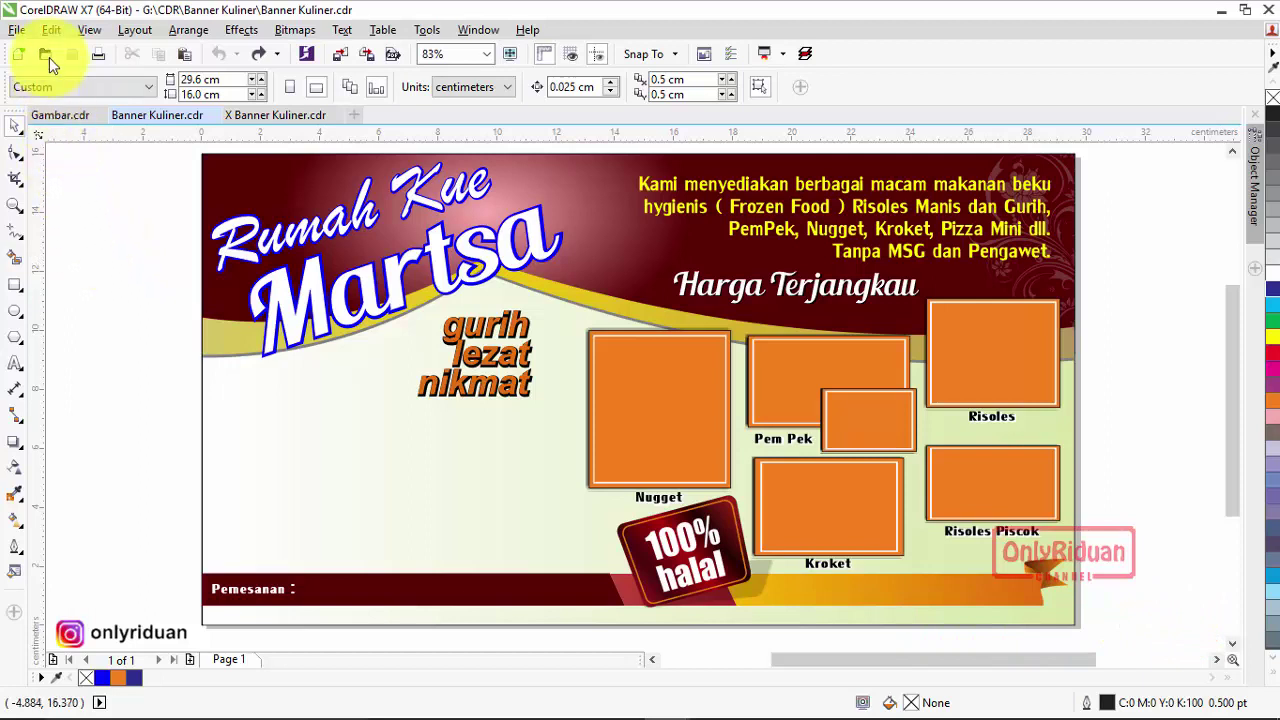
pyautogui.click(17, 29)
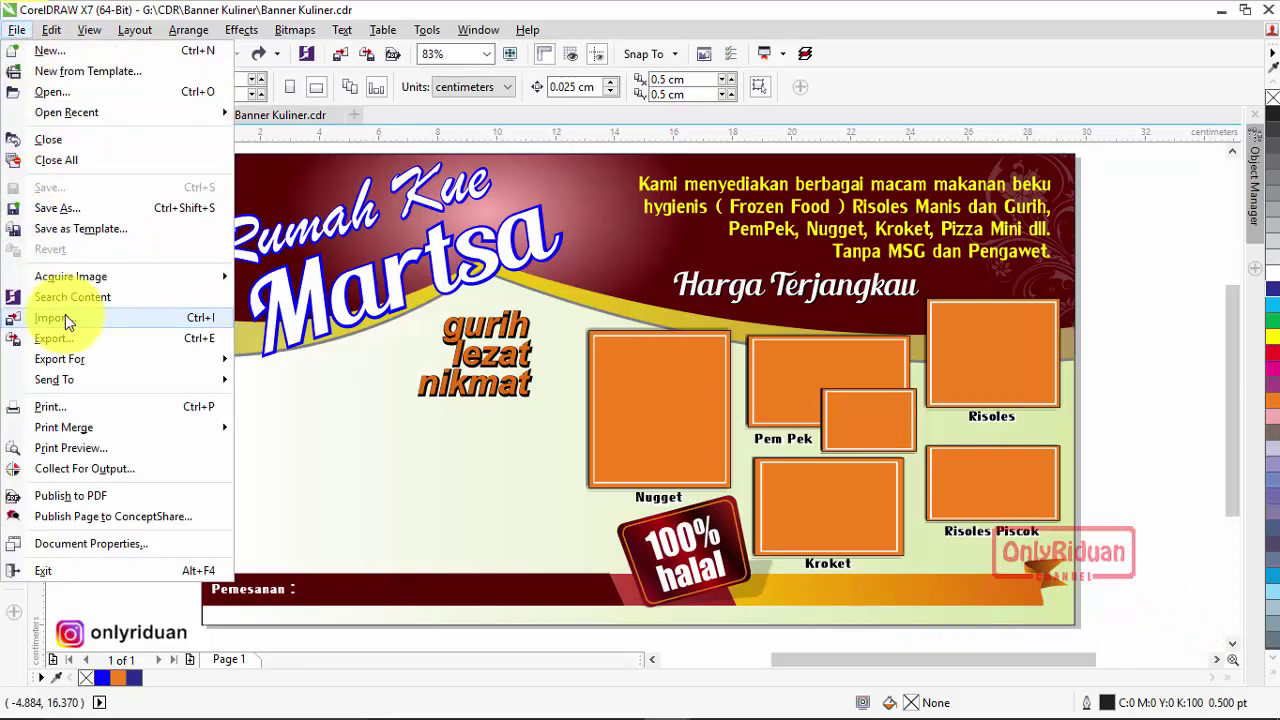
pyautogui.click(1141, 272)
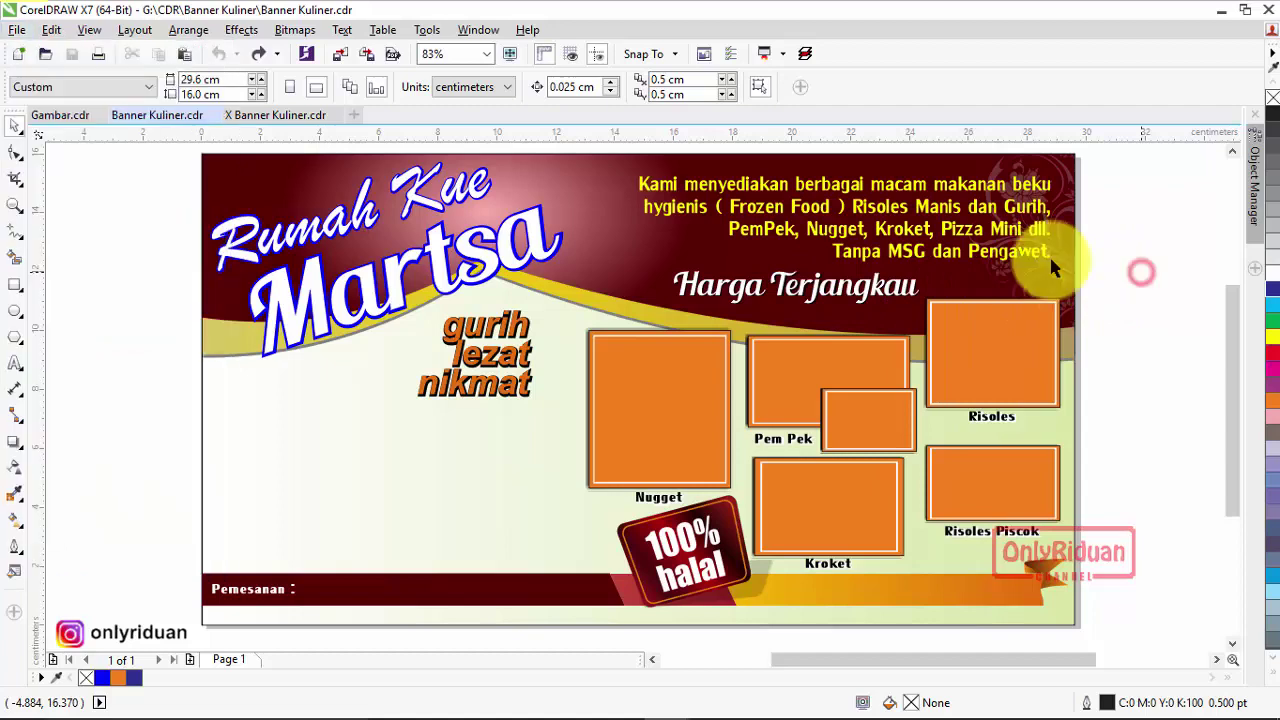
# Copy the food photos lying on both sides of the page in Gambar.cdr and paste them into Banner Kuliner.cdr
pyautogui.click(57, 116)
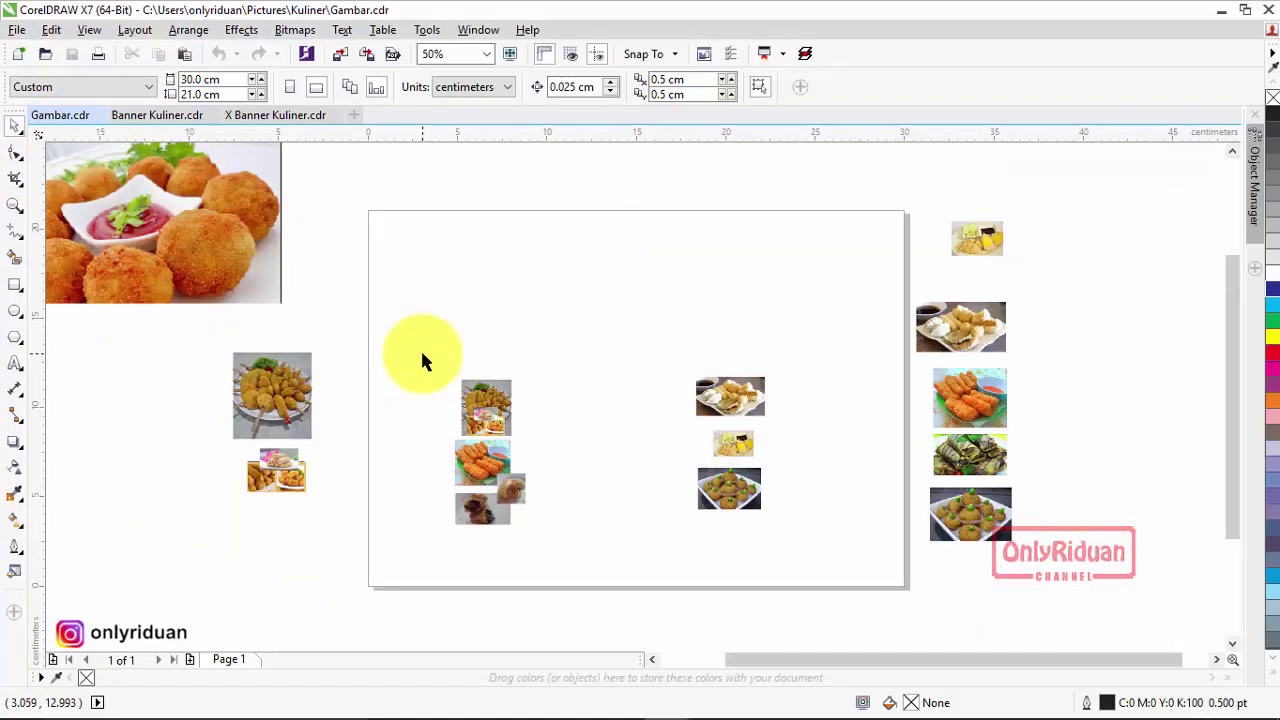
pyautogui.scroll(-2, 420, 355)
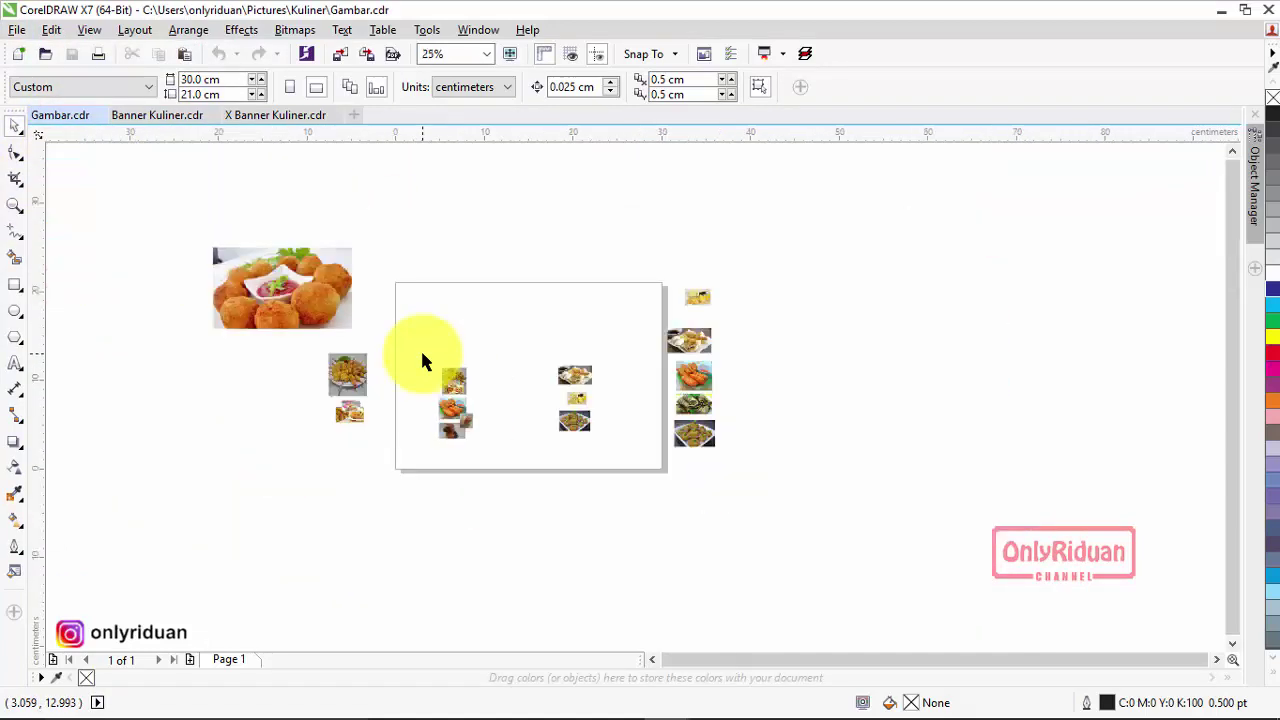
pyautogui.moveTo(194, 200); pyautogui.dragTo(382, 448)
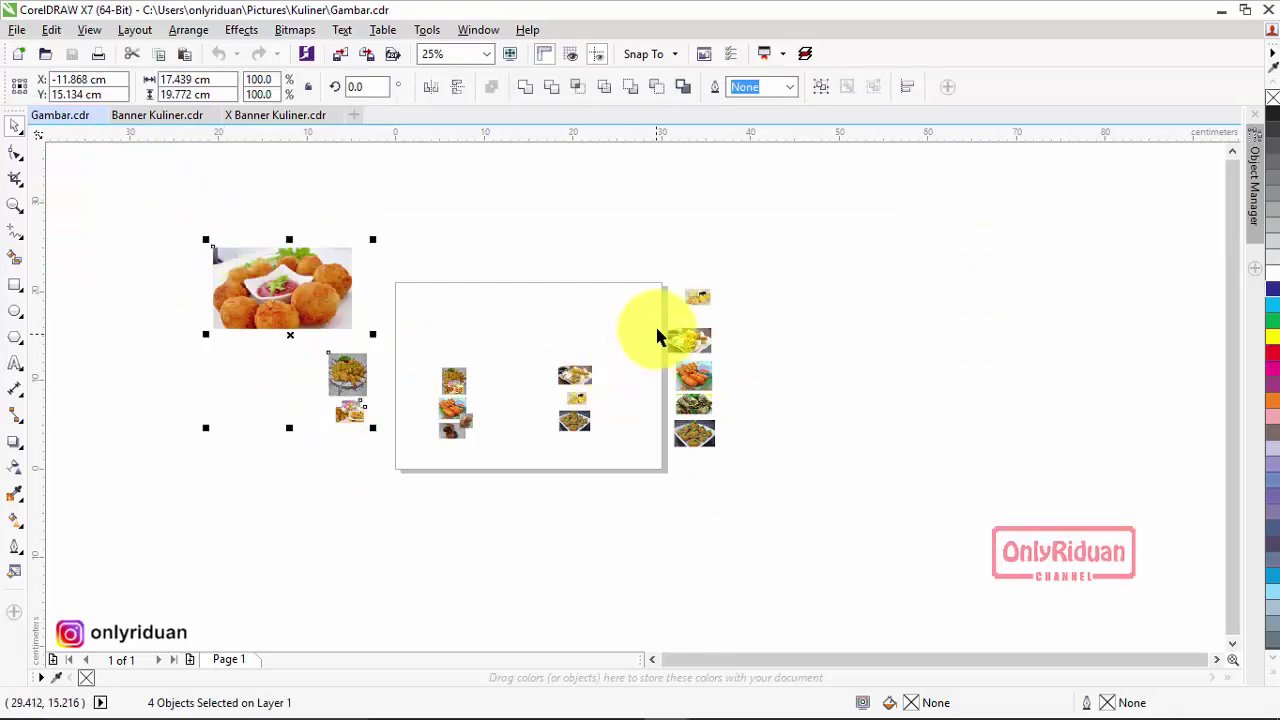
pyautogui.keyDown('shift'); pyautogui.moveTo(660, 237); pyautogui.dragTo(743, 470); pyautogui.keyUp('shift')
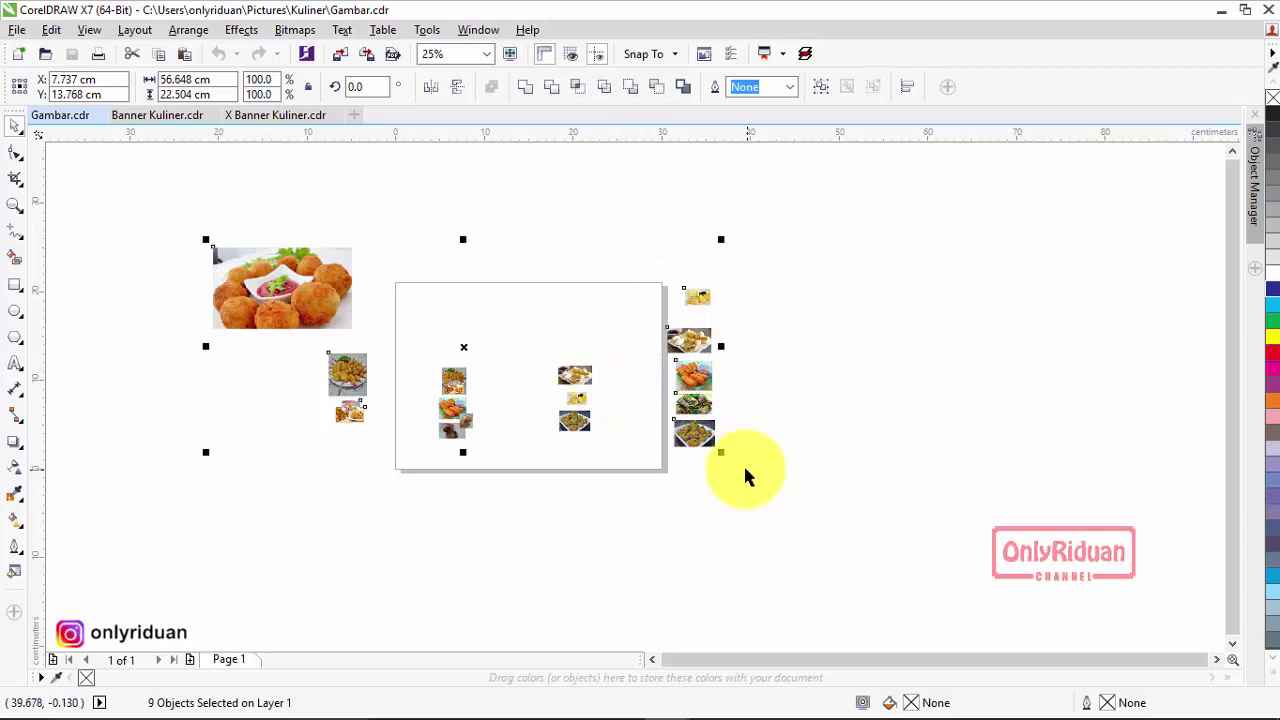
pyautogui.click(160, 115)
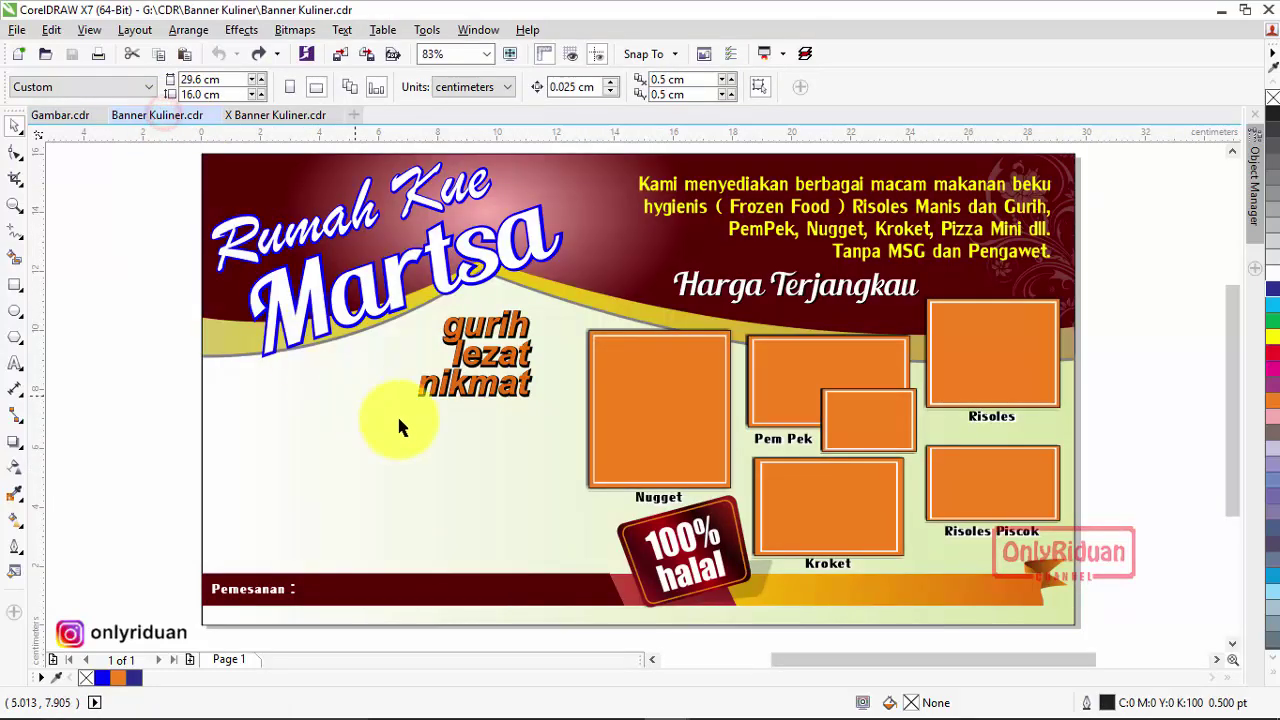
pyautogui.hotkey('ctrl', 'v')
pyautogui.scroll(-3, 634, 371)
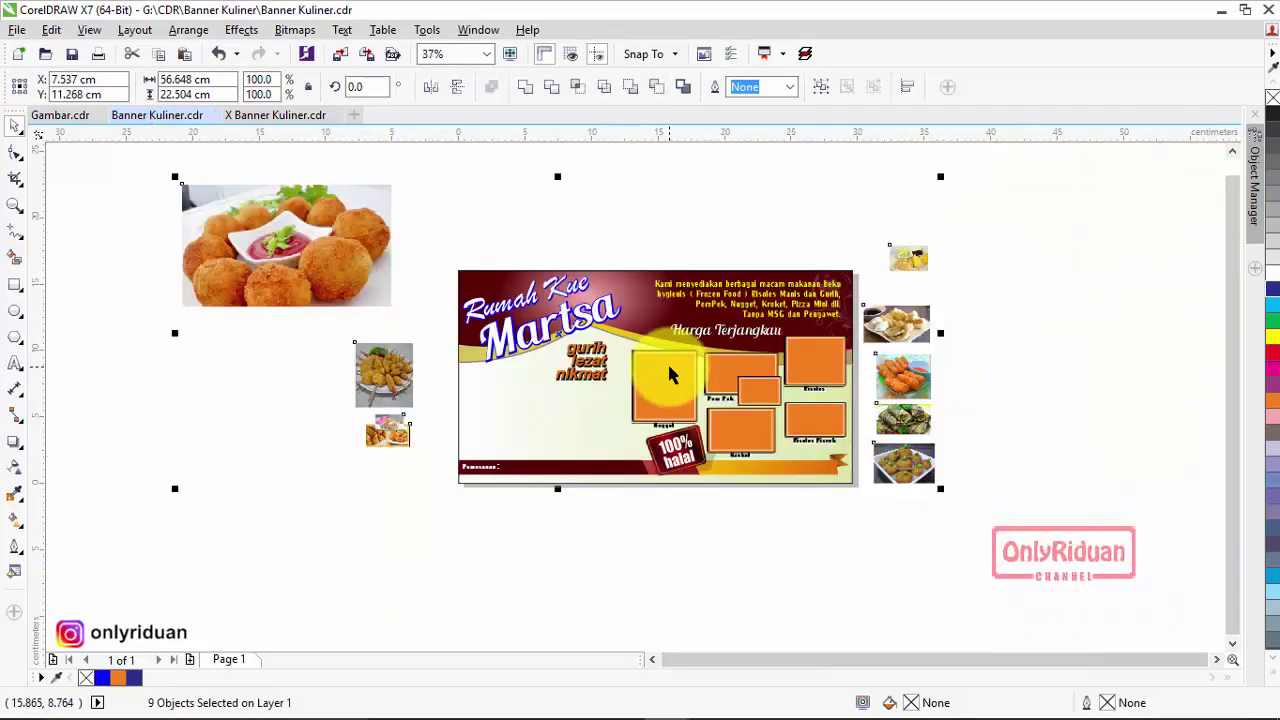
pyautogui.click(288, 434)
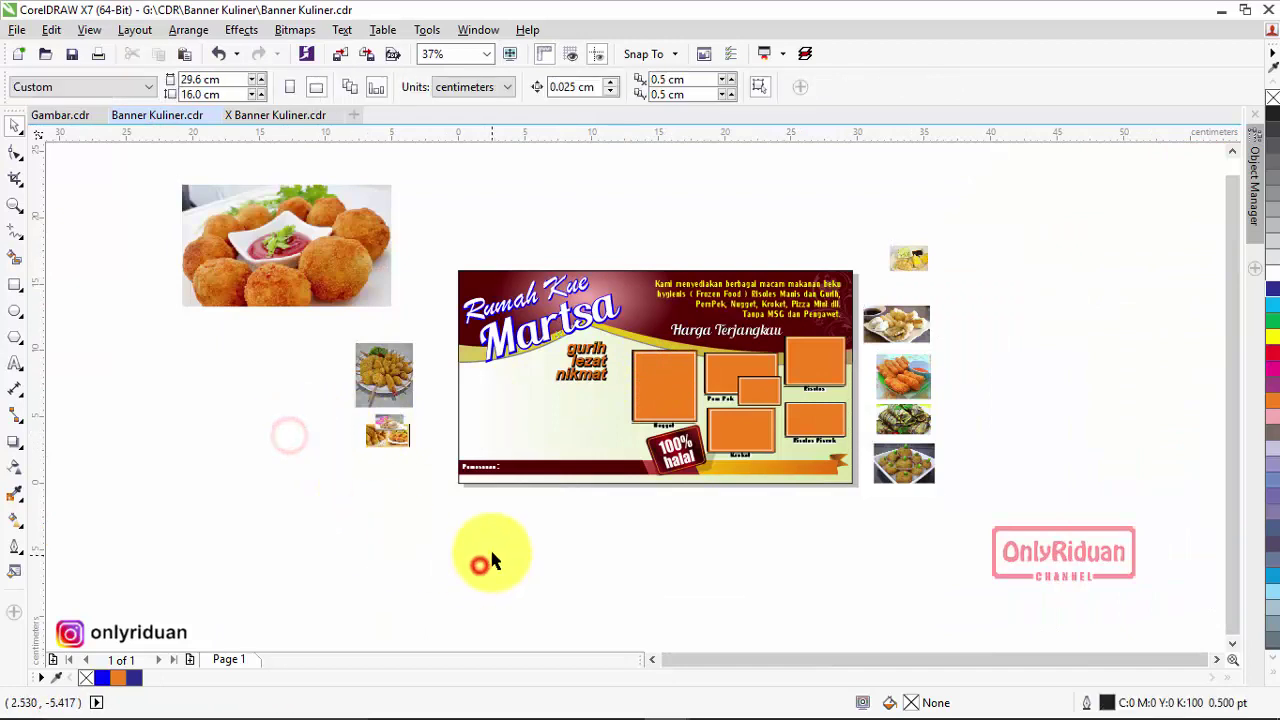
# Shift the large croquette photo nearer the banner and move the small photos below it farther out to the left
pyautogui.moveTo(320, 275); pyautogui.dragTo(362, 265)
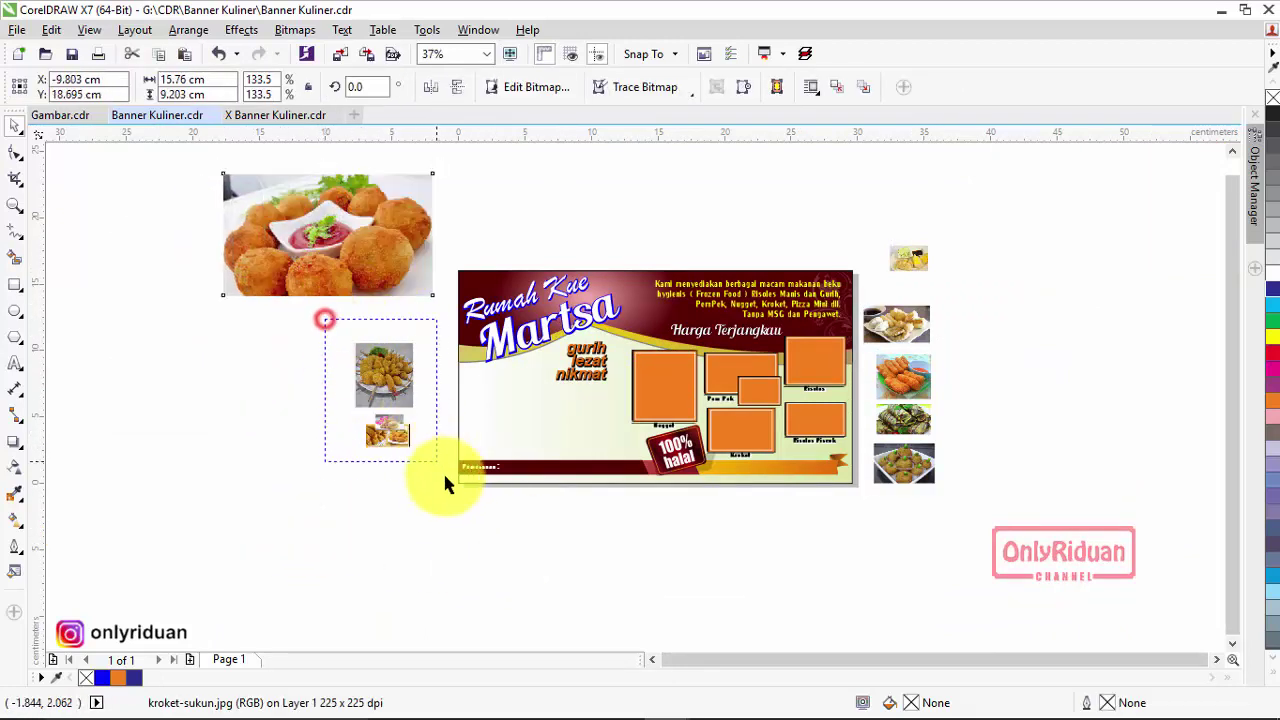
pyautogui.moveTo(445, 483); pyautogui.dragTo(445, 483)
pyautogui.moveTo(400, 380); pyautogui.dragTo(134, 442)
# Place the large croquette photo over the banner's empty lower-left area, against its left edge and just above the Pemesanan strip
pyautogui.moveTo(306, 277); pyautogui.dragTo(332, 411)
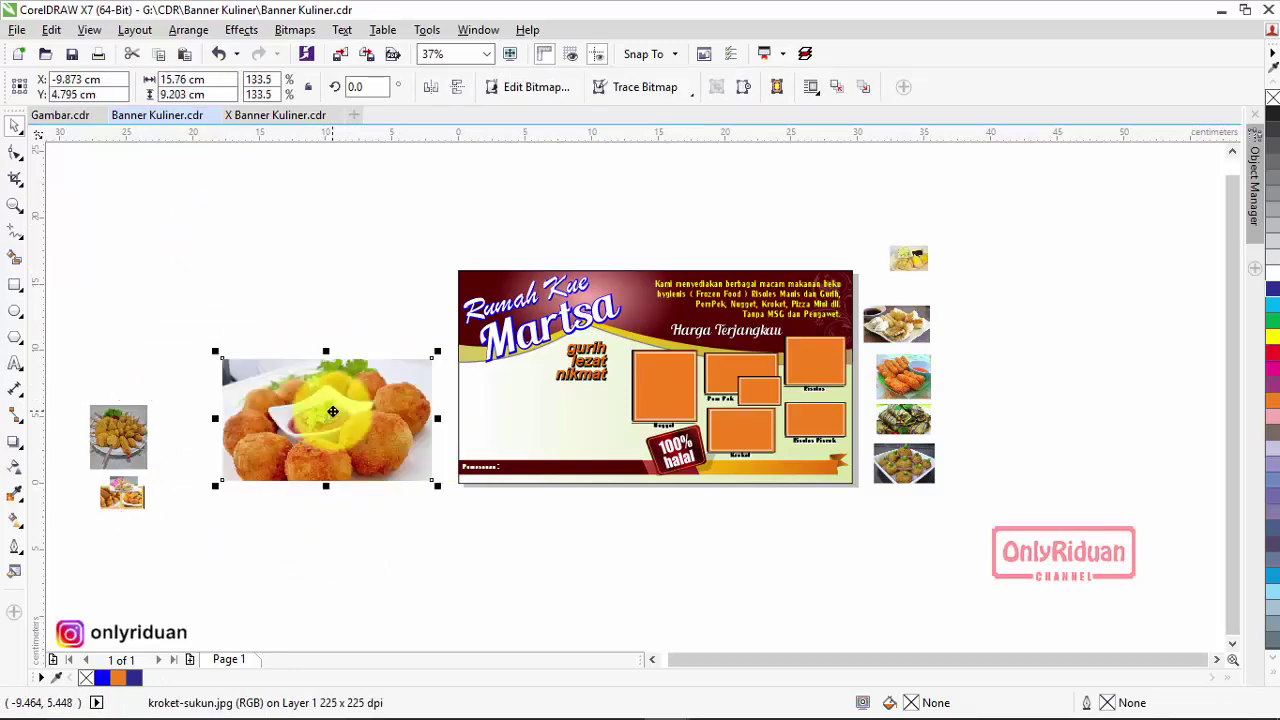
pyautogui.scroll(2, 336, 410)
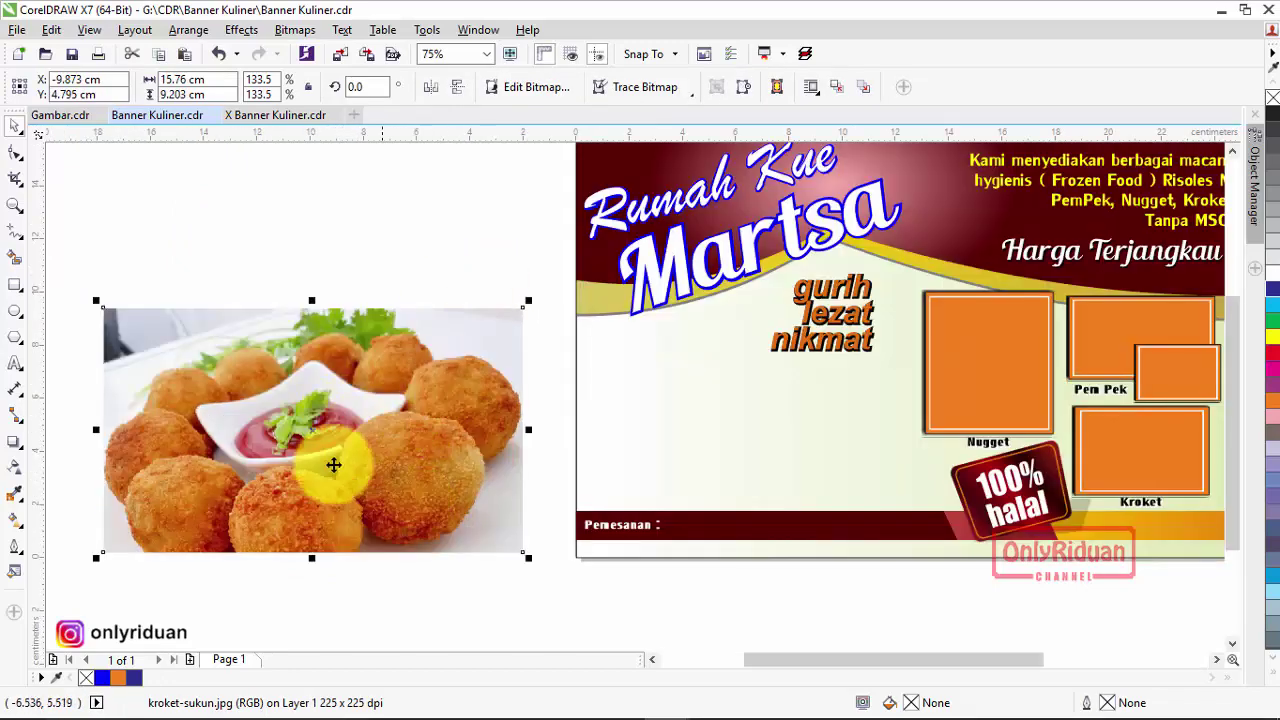
pyautogui.moveTo(104, 549); pyautogui.dragTo(570, 538)
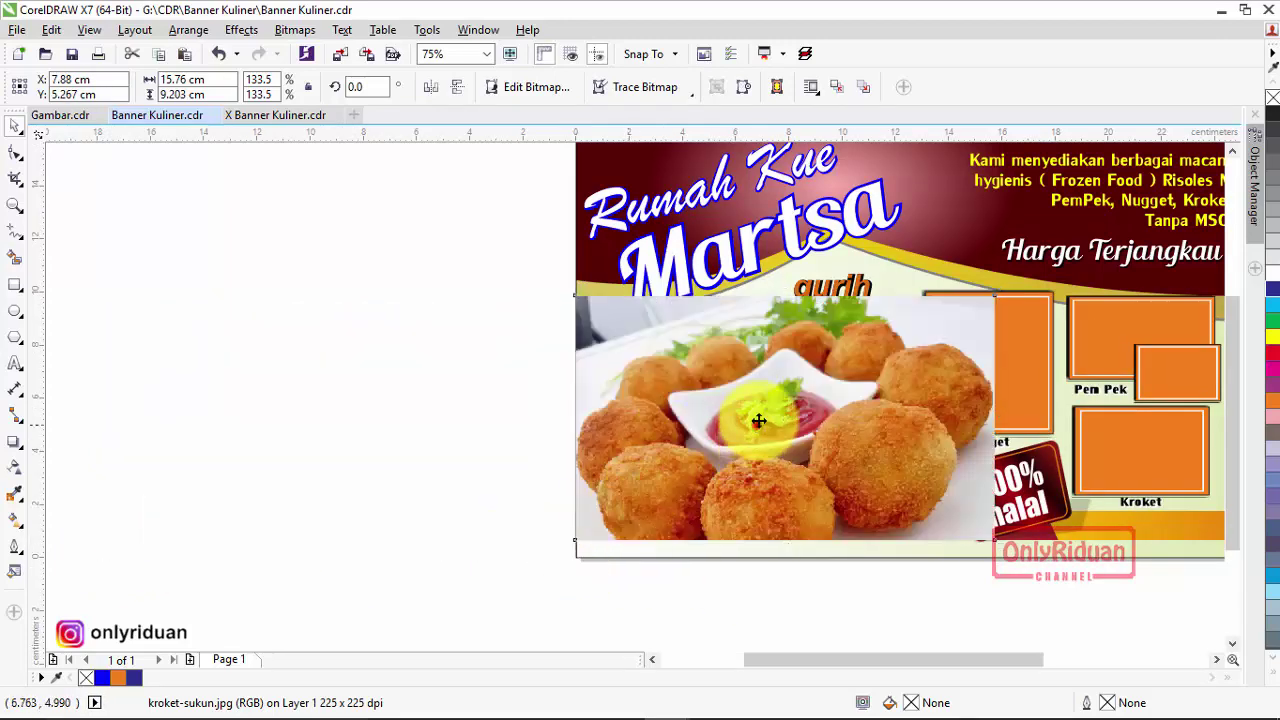
pyautogui.moveTo(759, 420); pyautogui.dragTo(751, 401)
pyautogui.click(1216, 659)
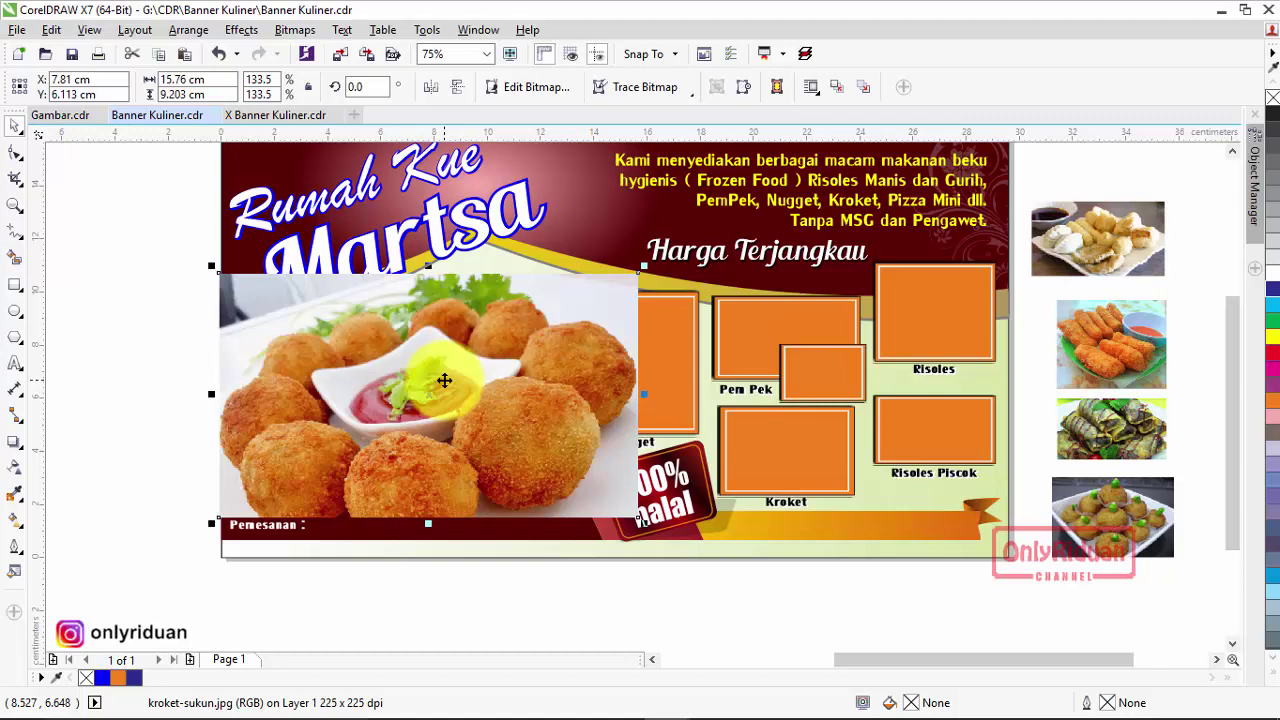
# Fade the large croquette photo toward its right edge with a linear transparency from 0 to 100 at about -3°, starting near its centre
pyautogui.click(125, 297)
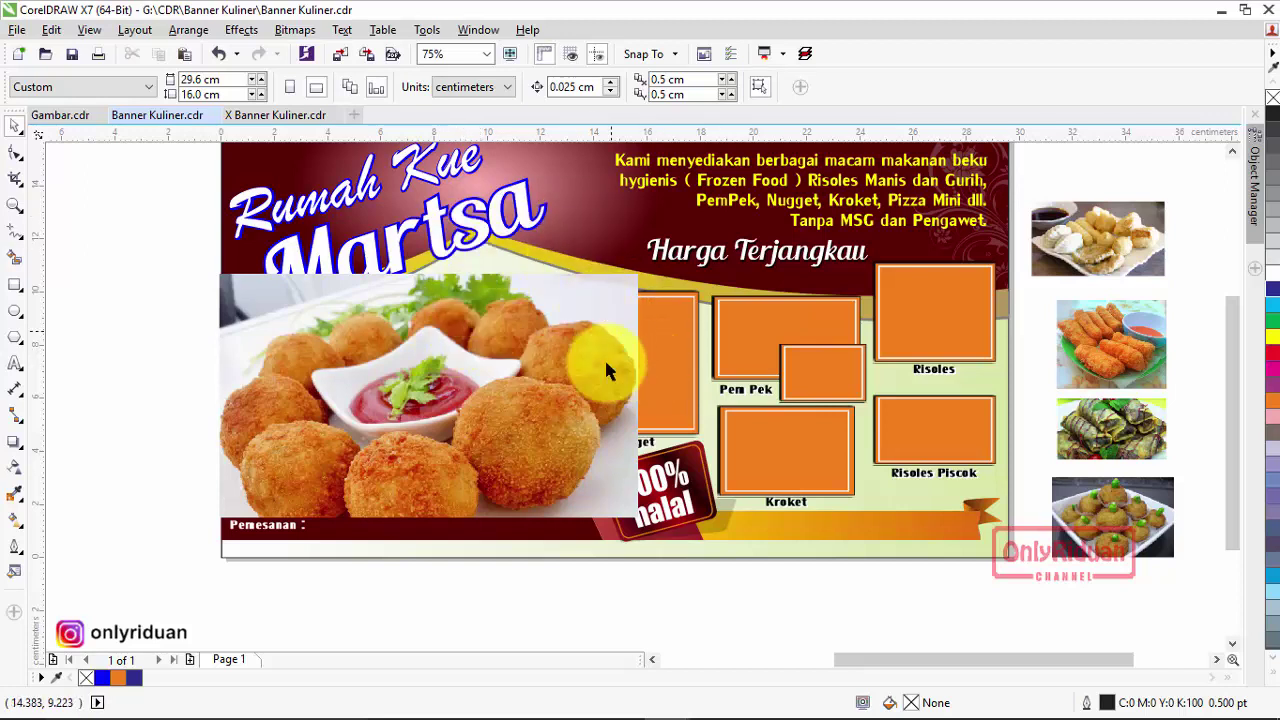
pyautogui.click(466, 403)
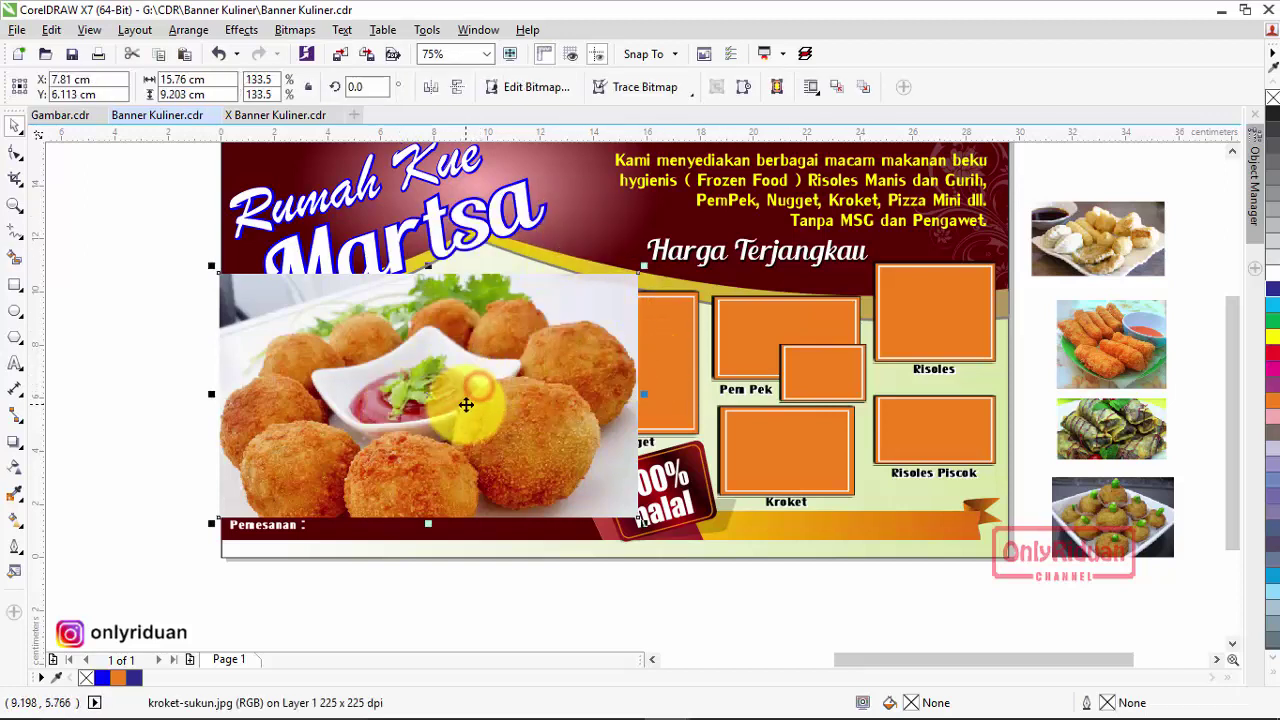
pyautogui.click(13, 472)
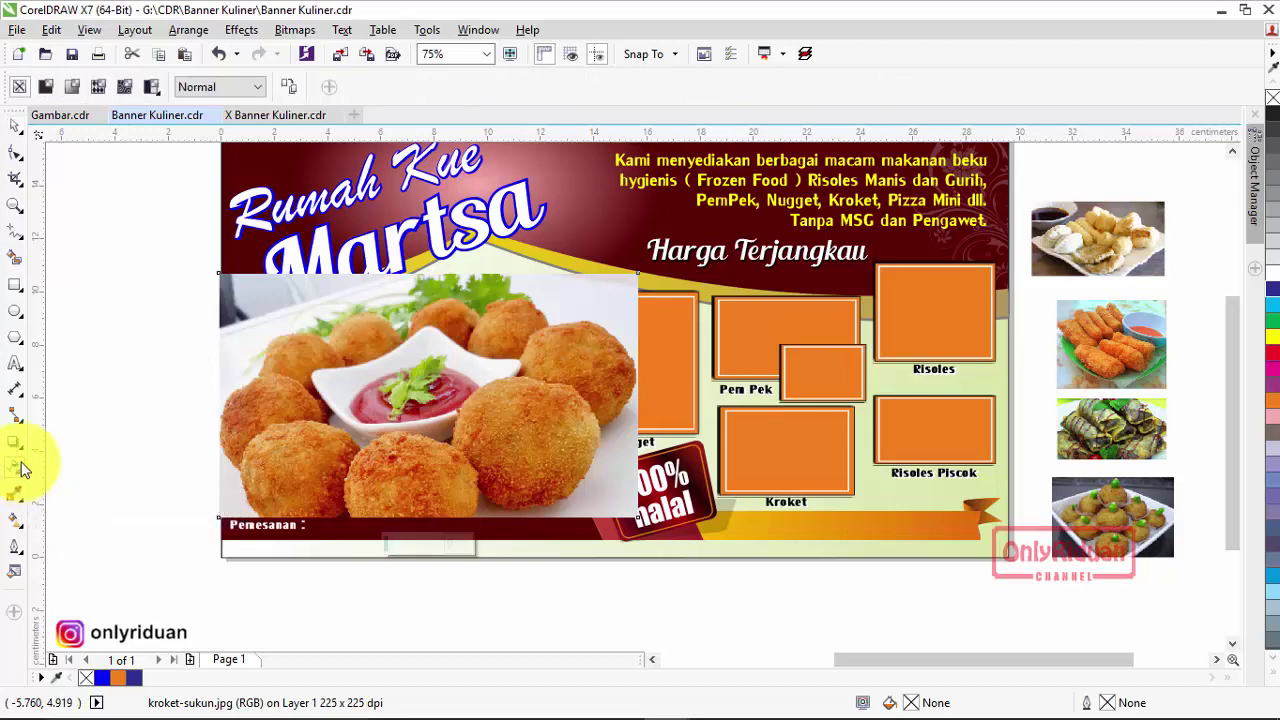
pyautogui.moveTo(460, 382); pyautogui.dragTo(618, 290)
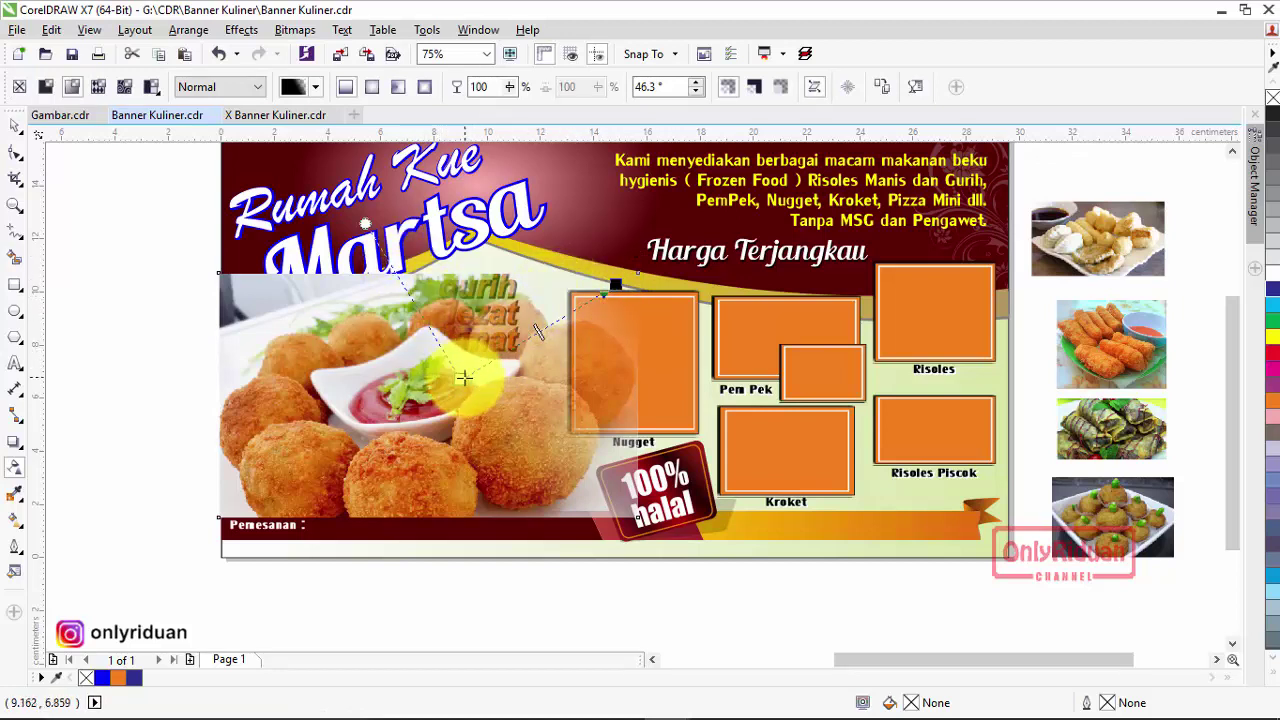
pyautogui.moveTo(460, 378); pyautogui.dragTo(424, 392)
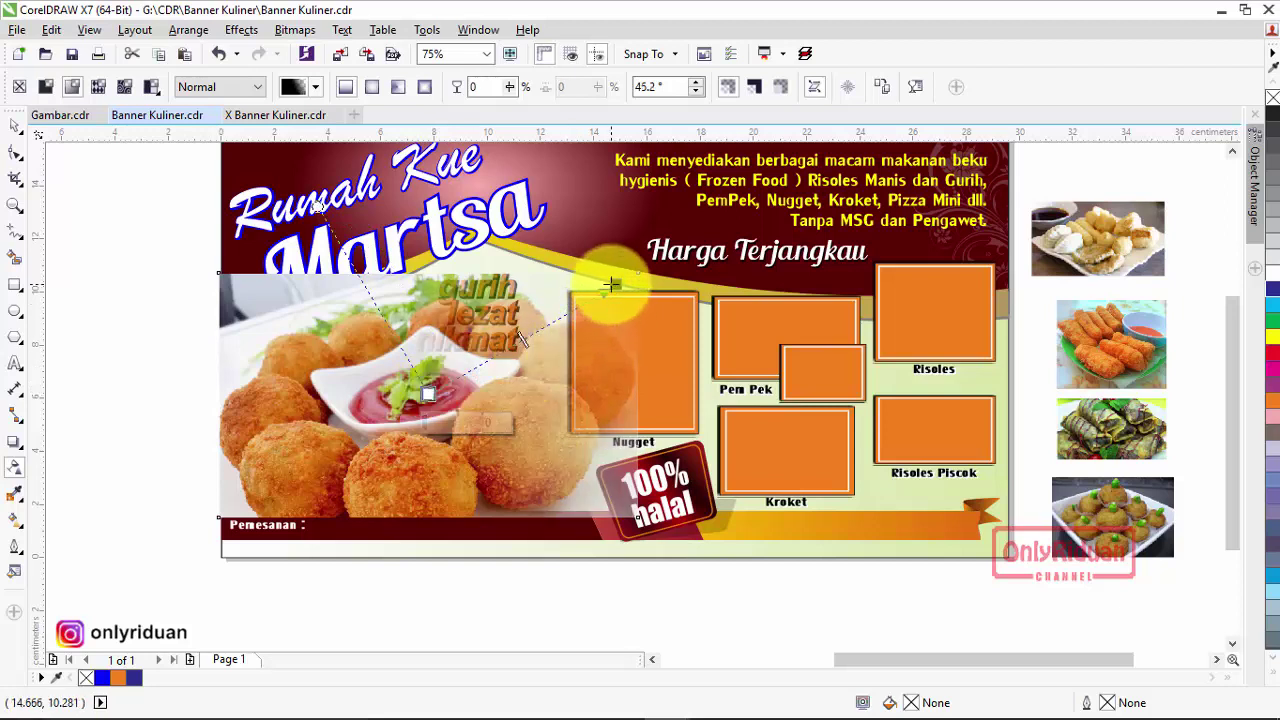
pyautogui.moveTo(612, 282); pyautogui.dragTo(637, 401)
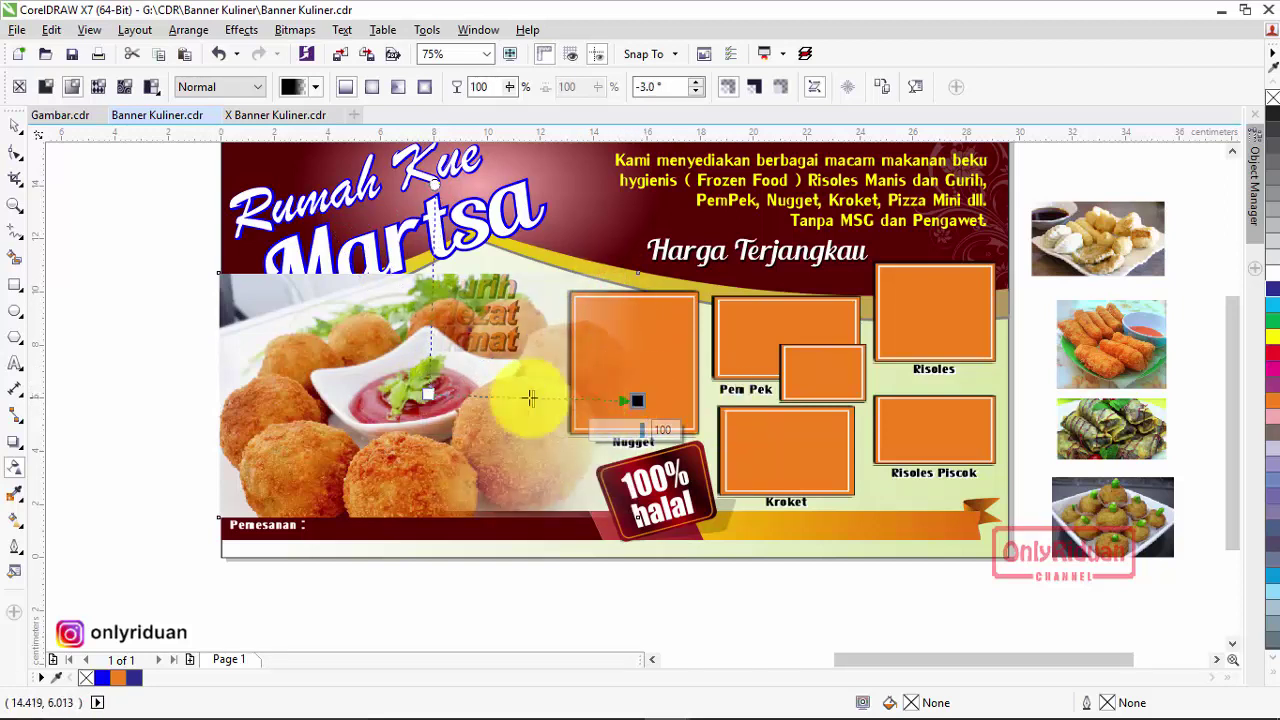
pyautogui.click(428, 393)
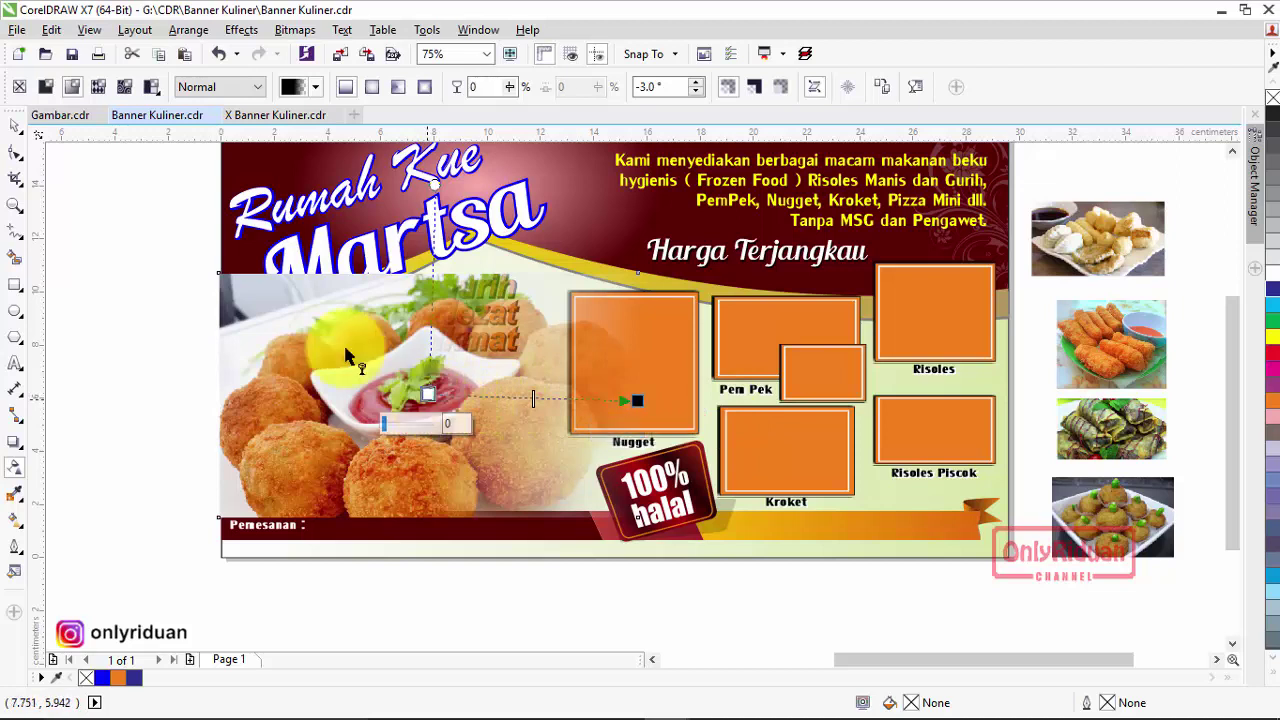
pyautogui.click(15, 125)
pyautogui.click(78, 166)
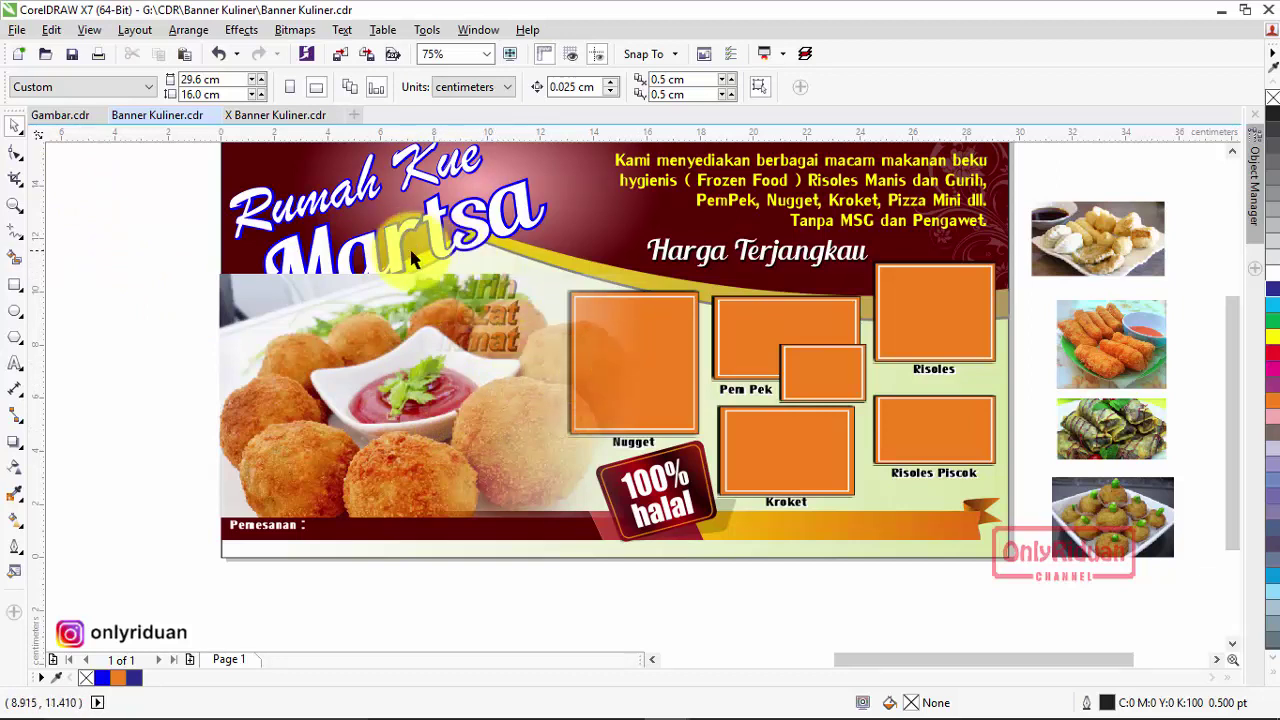
# Try to apply an upward linear transparency to the croquette photo, running from the sauce bowl to its top edge
pyautogui.click(440, 355)
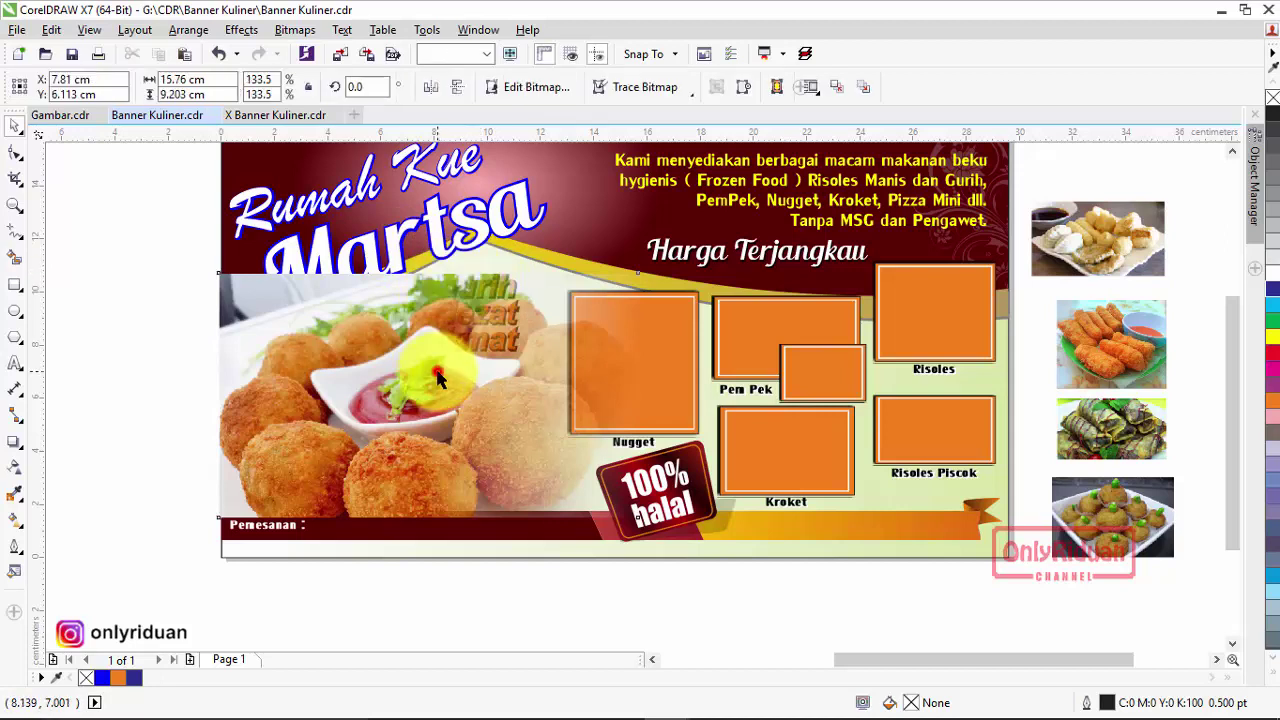
pyautogui.hotkey('ctrl', 'z')
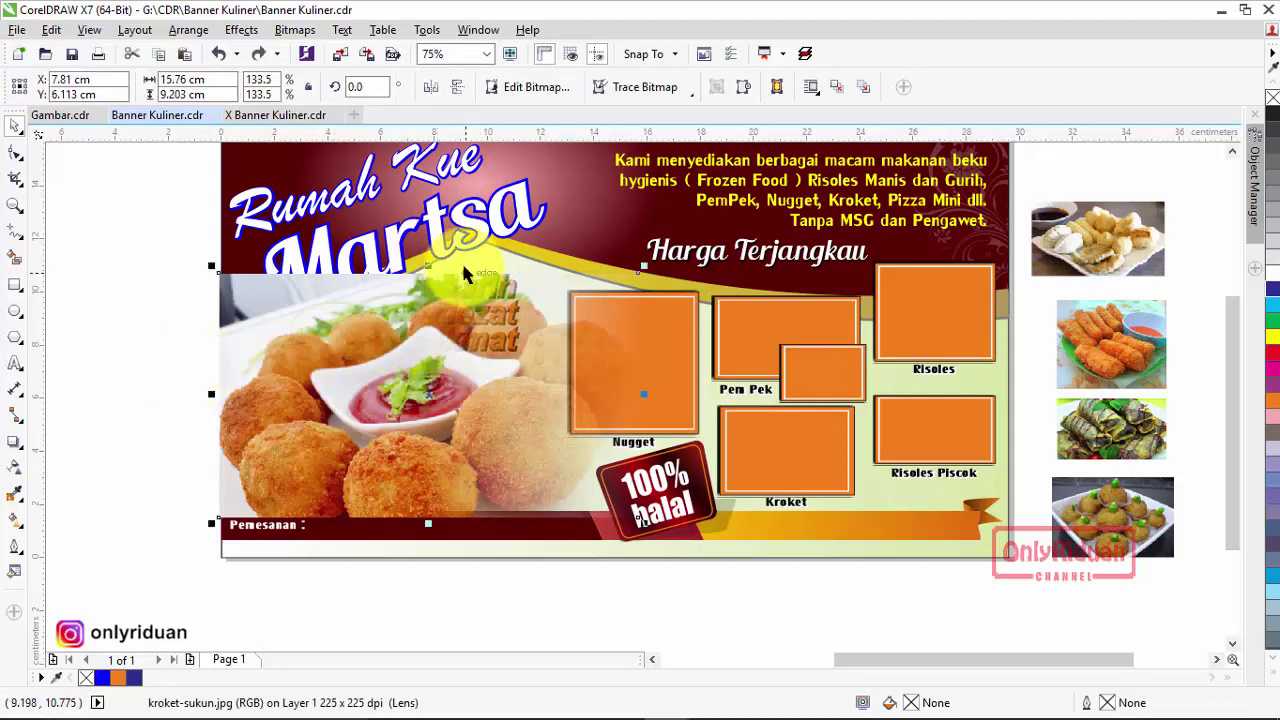
pyautogui.hotkey('ctrl', 'z')
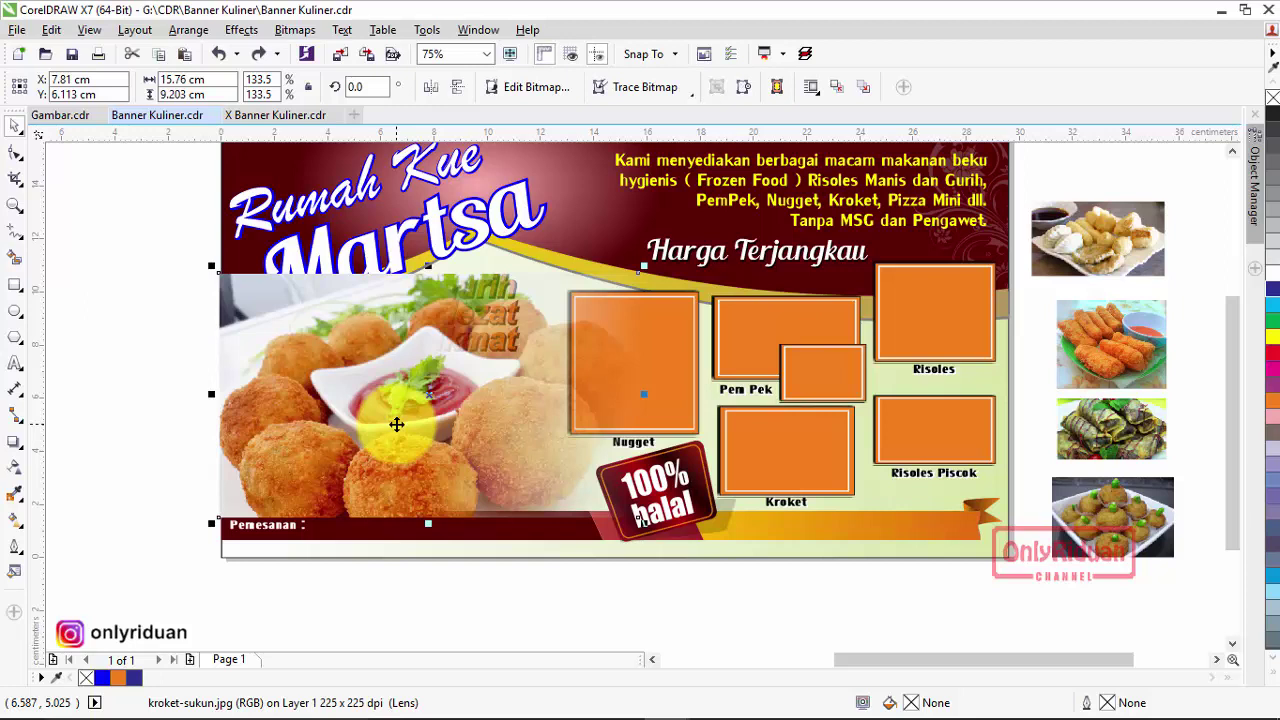
pyautogui.click(16, 468)
pyautogui.moveTo(384, 400); pyautogui.dragTo(389, 280)
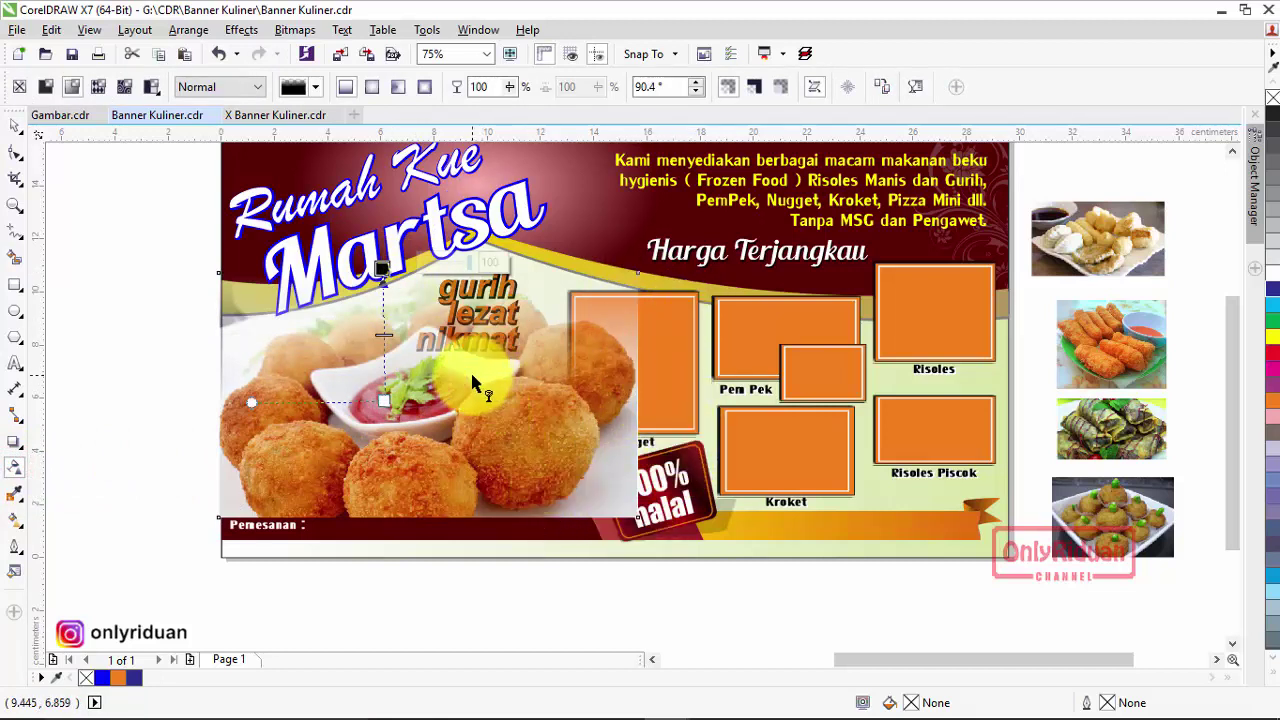
pyautogui.hotkey('ctrl', 'z')
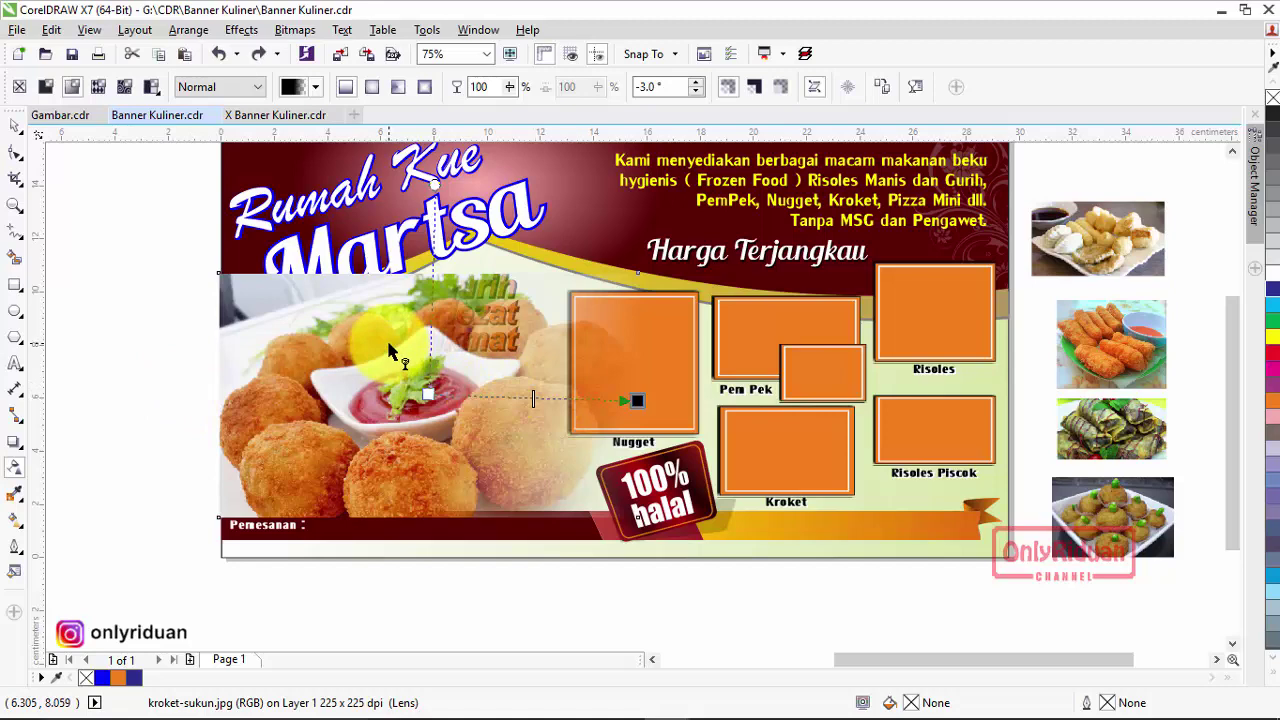
# Convert the faded croquette photo to a 300 dpi CMYK Color (32-bit) bitmap with anti-aliasing and a transparent background
pyautogui.click(295, 30)
pyautogui.click(318, 50)
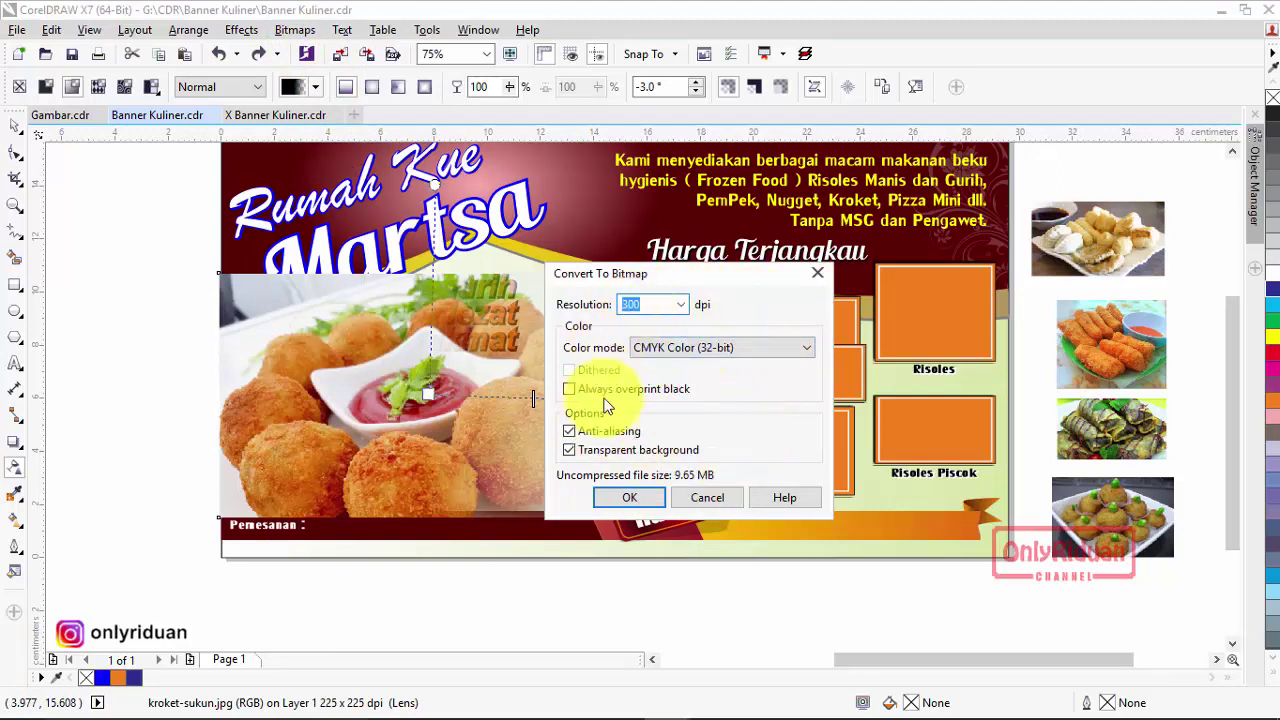
pyautogui.click(627, 495)
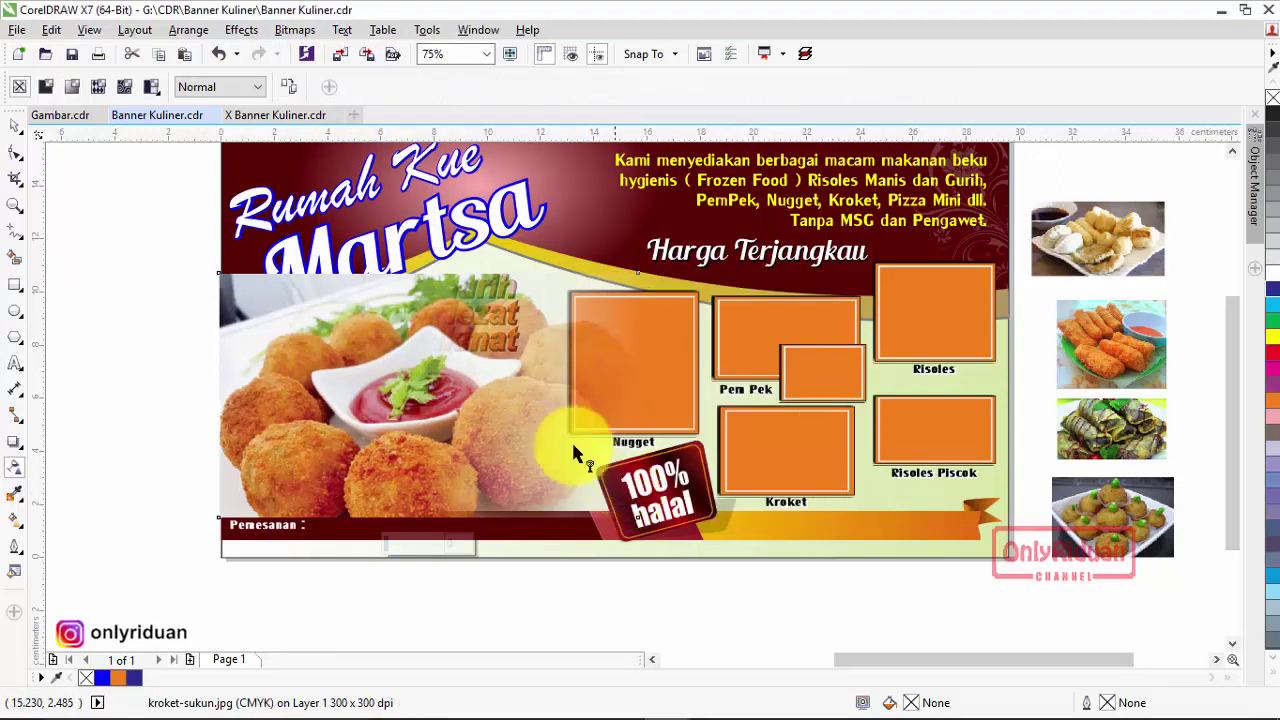
# Fade the converted croquette photo toward its top edge with a linear transparency at about 89°, starting at the sauce bowl
pyautogui.click(389, 289)
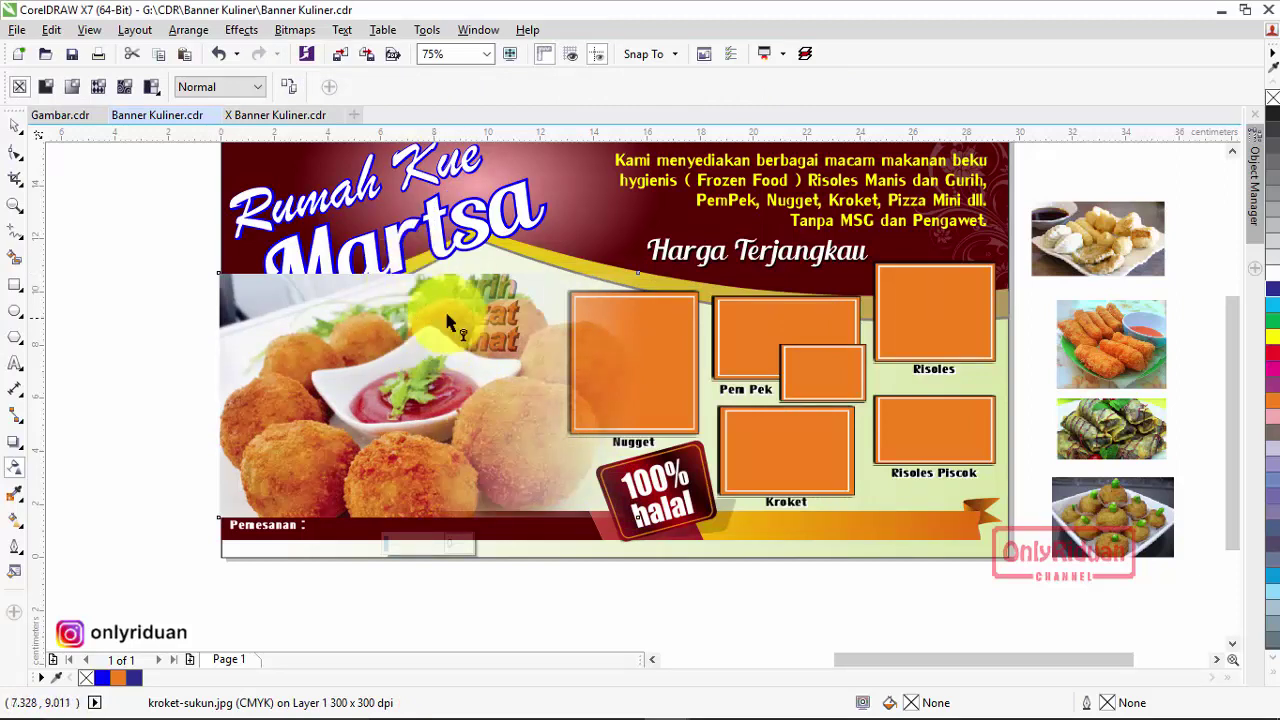
pyautogui.moveTo(435, 362); pyautogui.dragTo(437, 276)
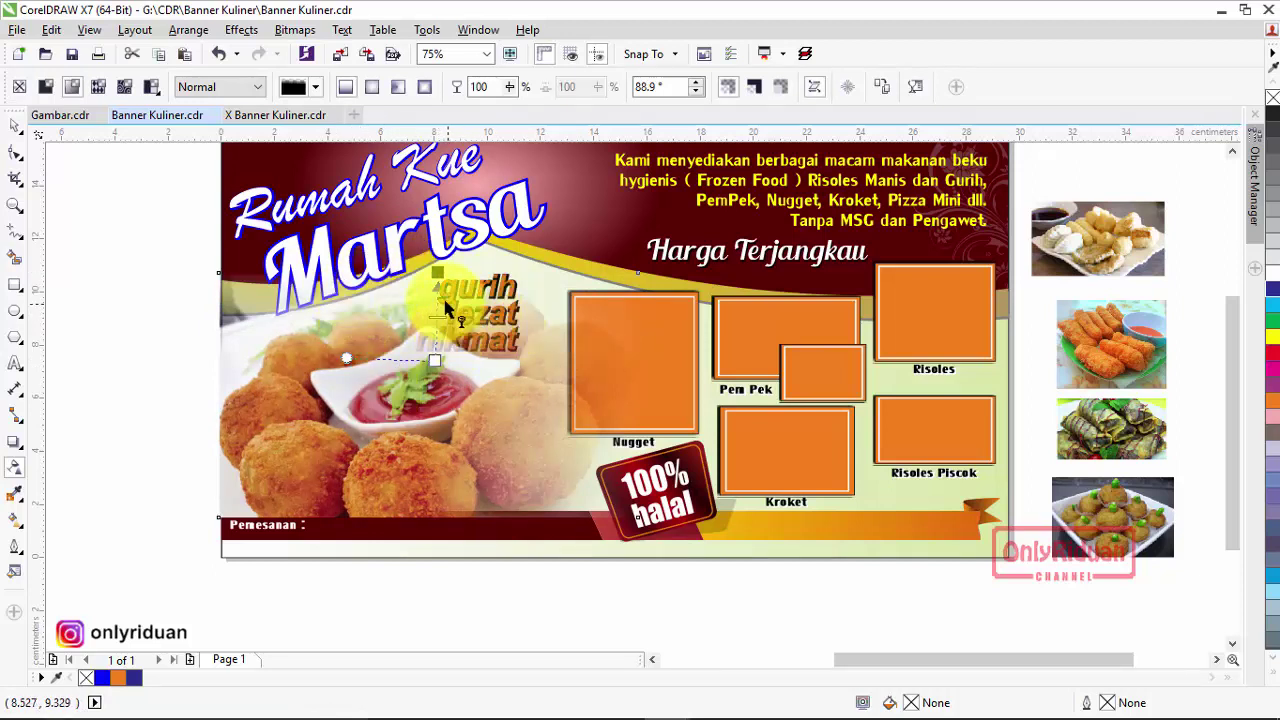
pyautogui.click(15, 125)
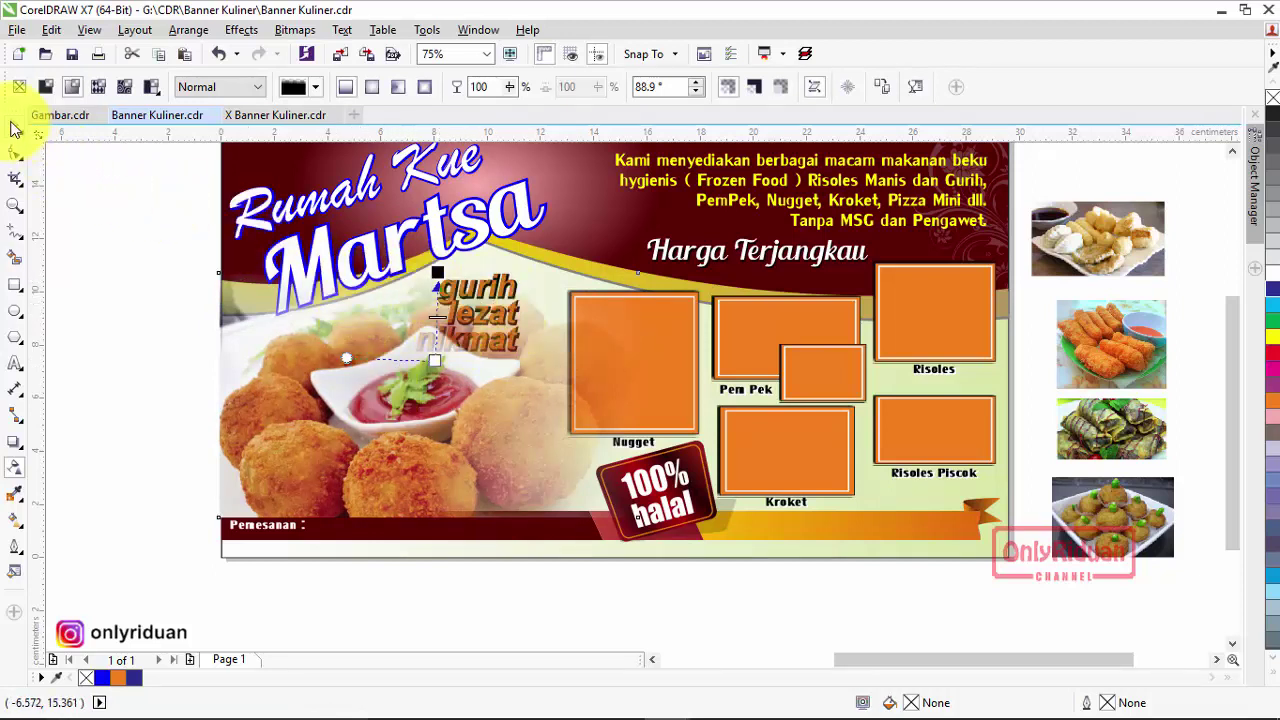
pyautogui.click(100, 230)
# PowerClip the croquette photo inside the banner's light background rectangle so it sits behind the slogan, product frames and Pemesanan strip
pyautogui.click(407, 438)
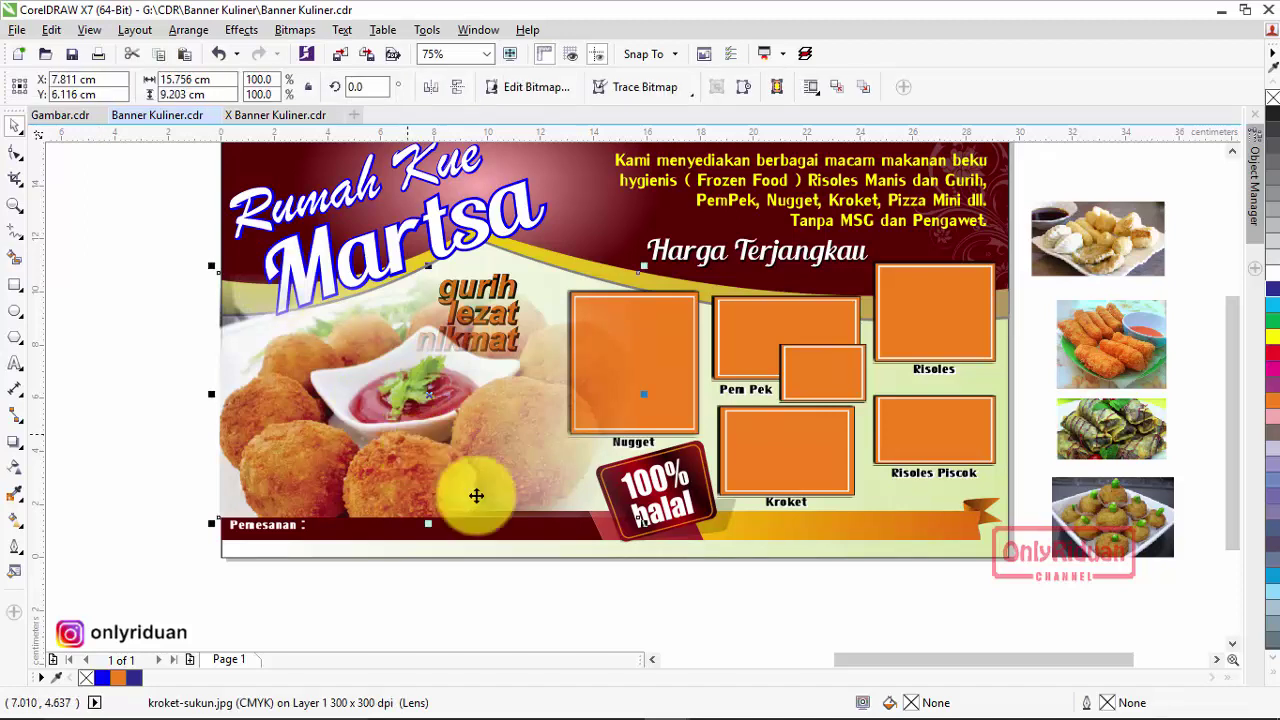
pyautogui.click(973, 553)
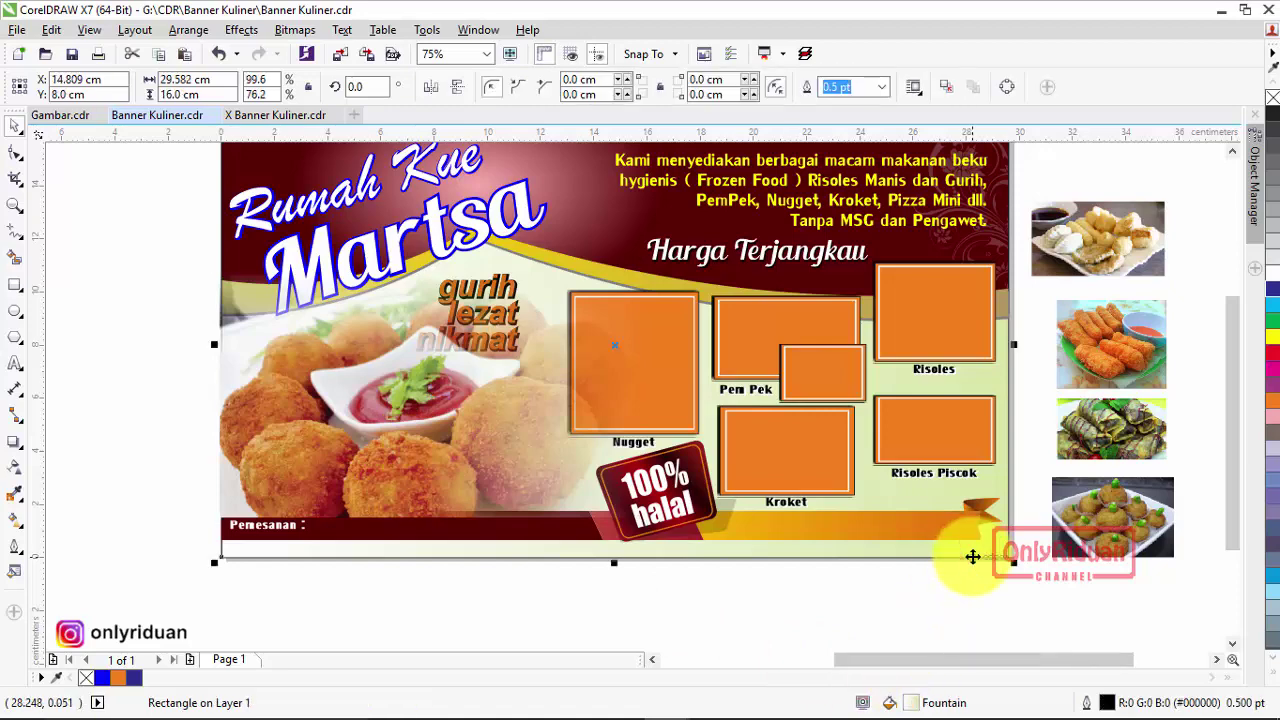
pyautogui.click(117, 396)
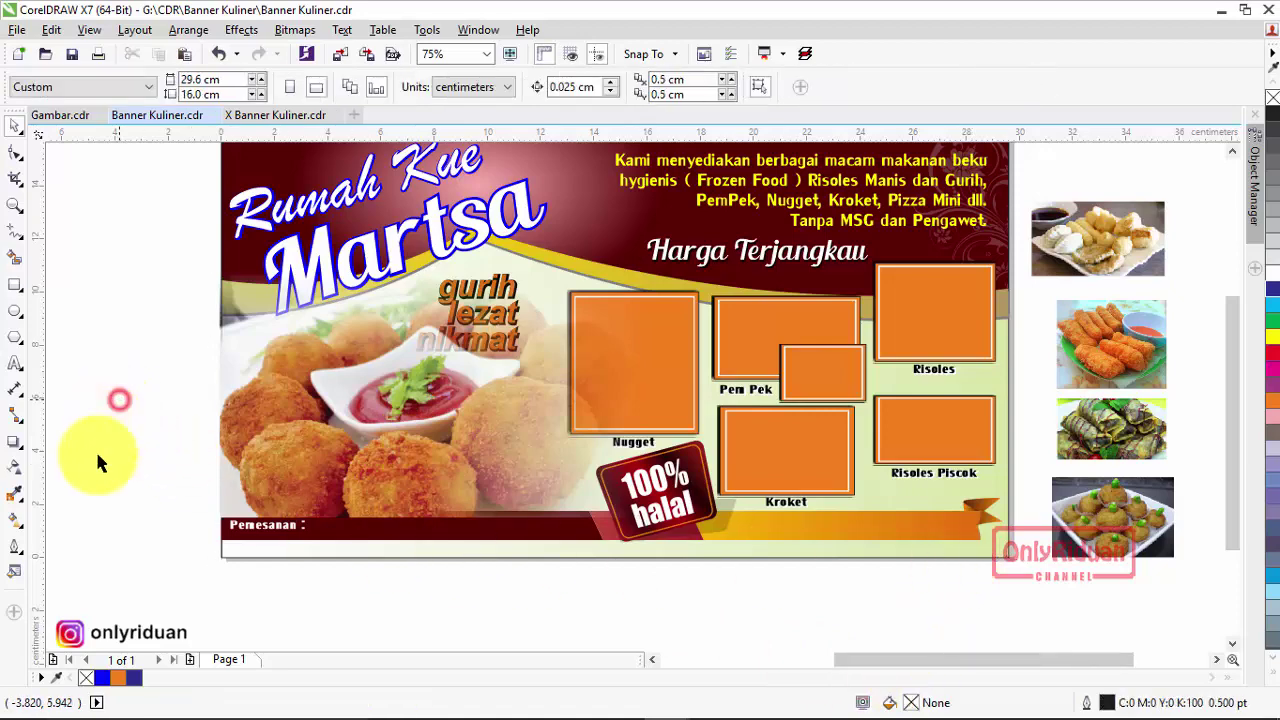
pyautogui.click(343, 368)
pyautogui.rightClick(344, 368)
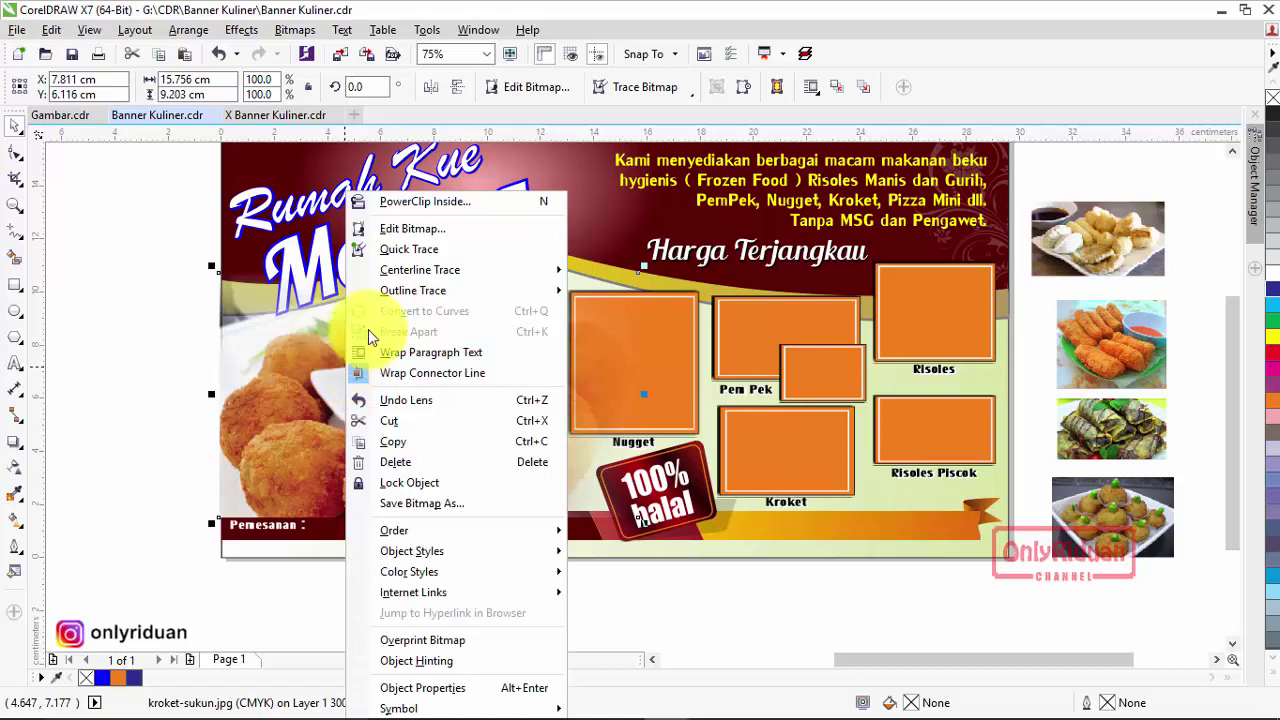
pyautogui.click(415, 203)
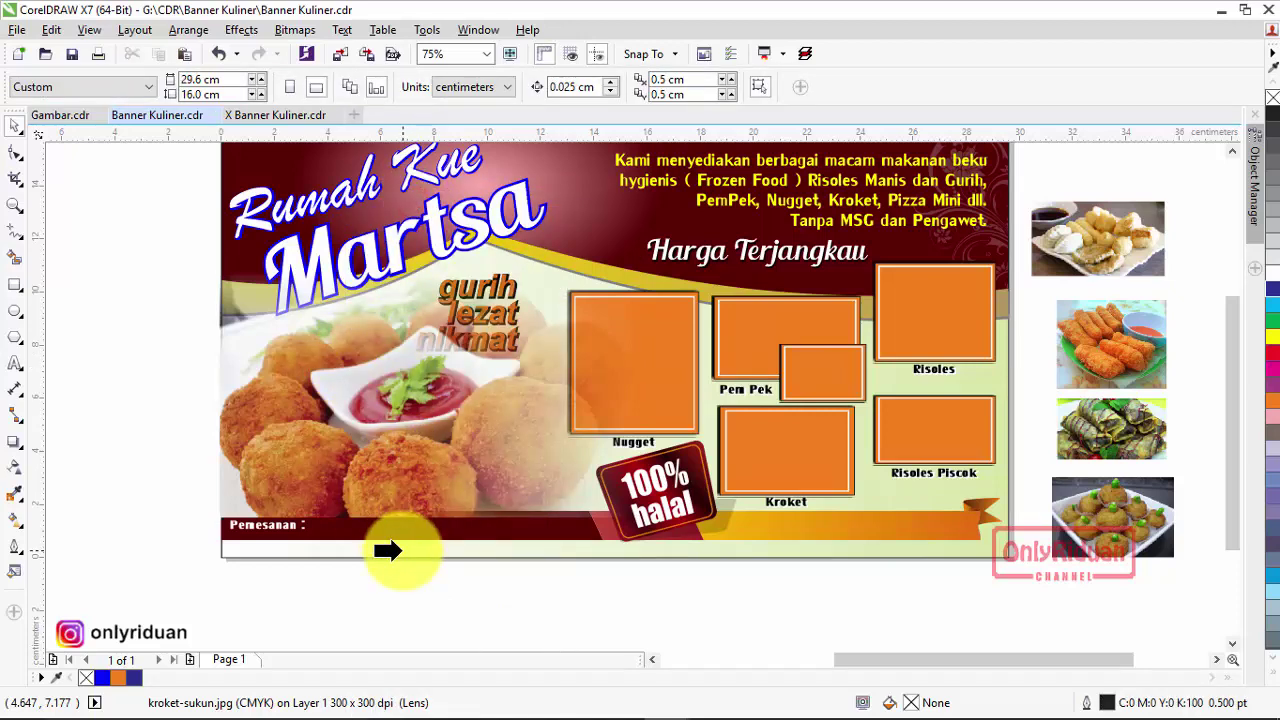
pyautogui.click(402, 551)
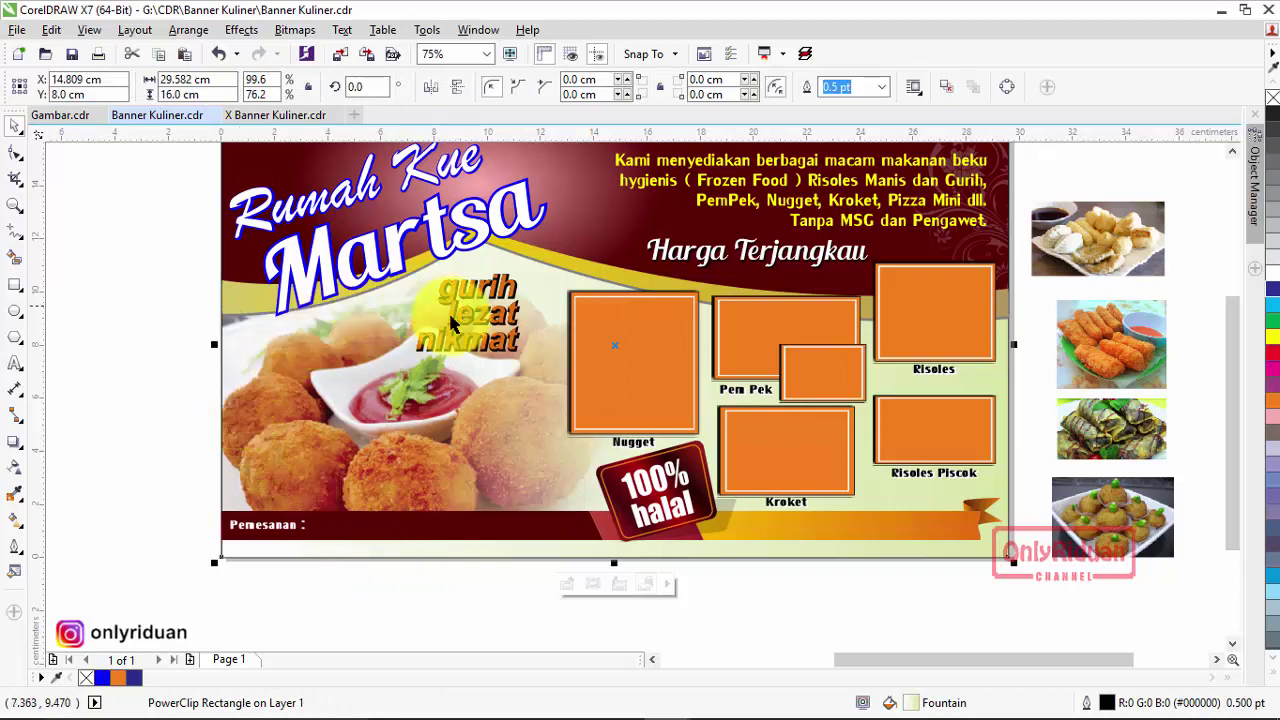
pyautogui.click(160, 268)
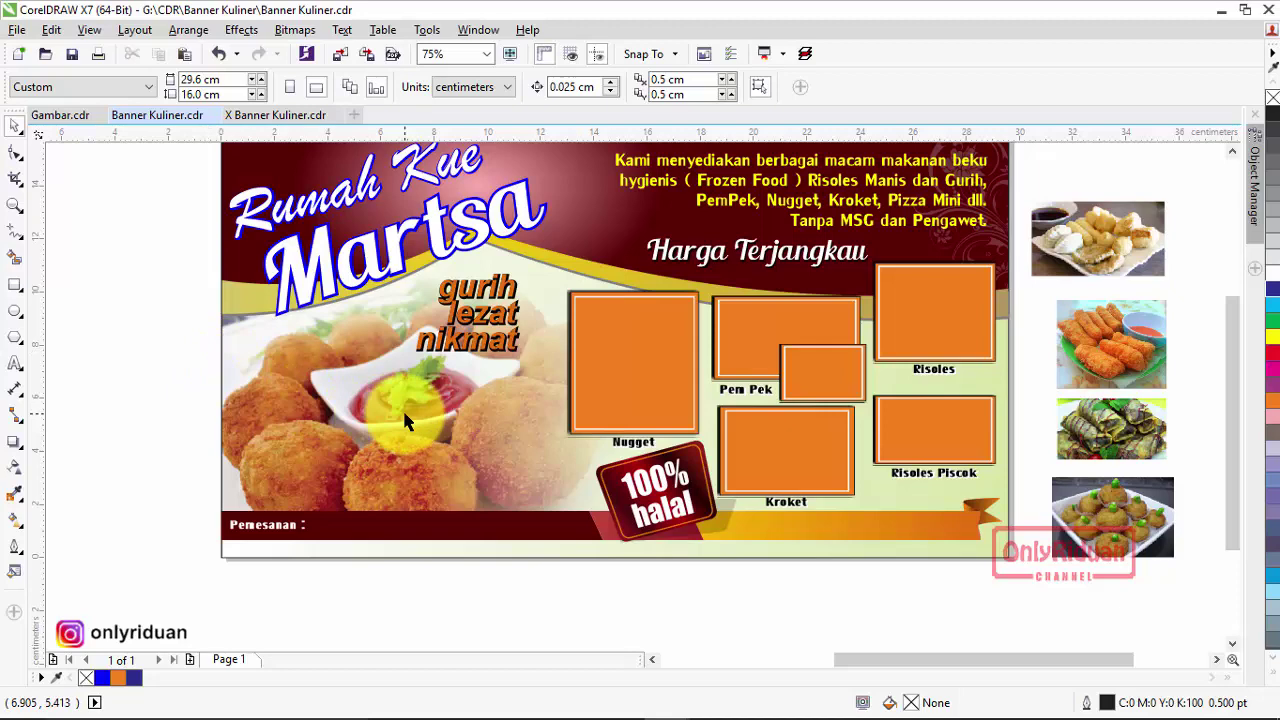
# Edit the background's PowerClip contents and lengthen the croquette photo's upward transparency from its lower-left corner at about 65°, and finish editing the level
pyautogui.rightClick(372, 406)
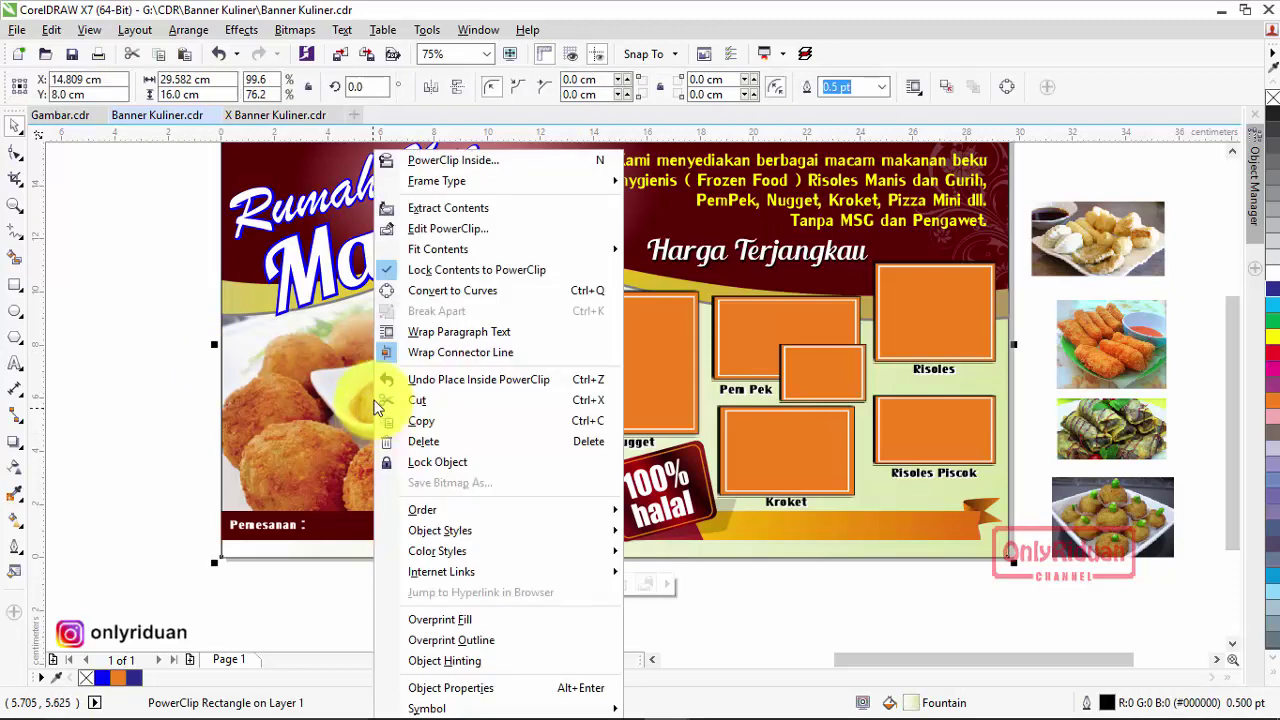
pyautogui.click(448, 228)
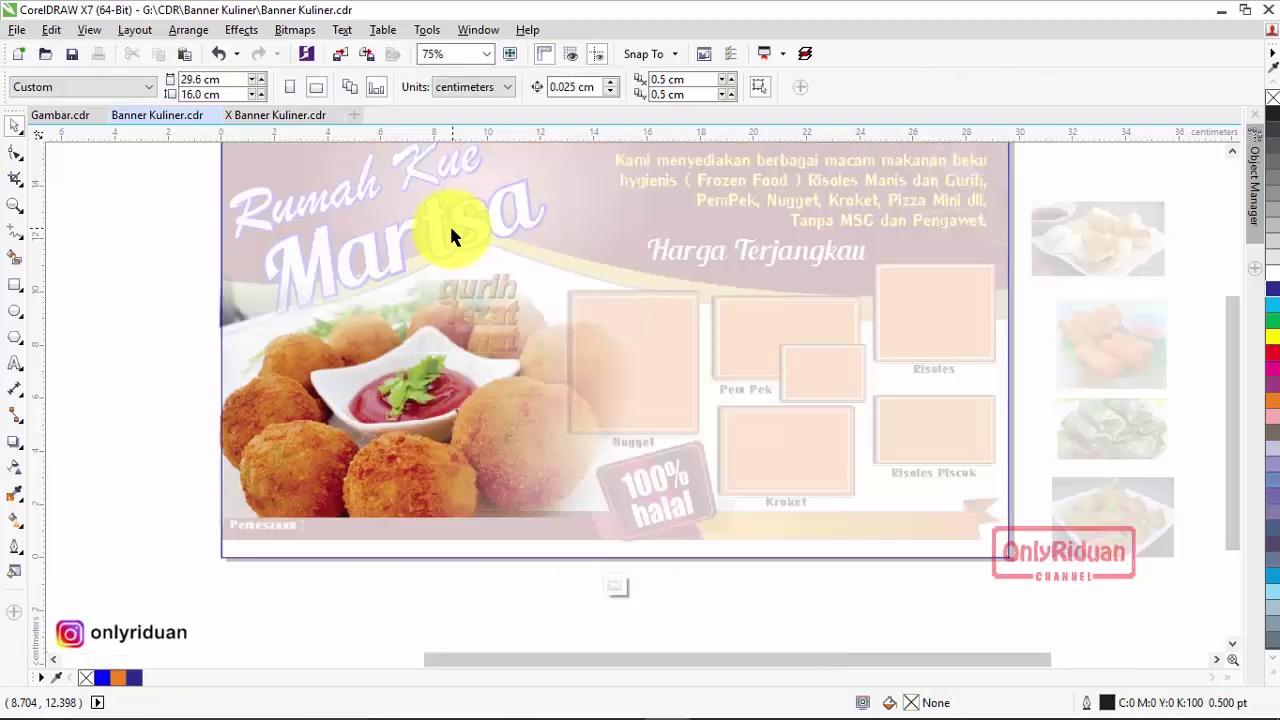
pyautogui.click(385, 420)
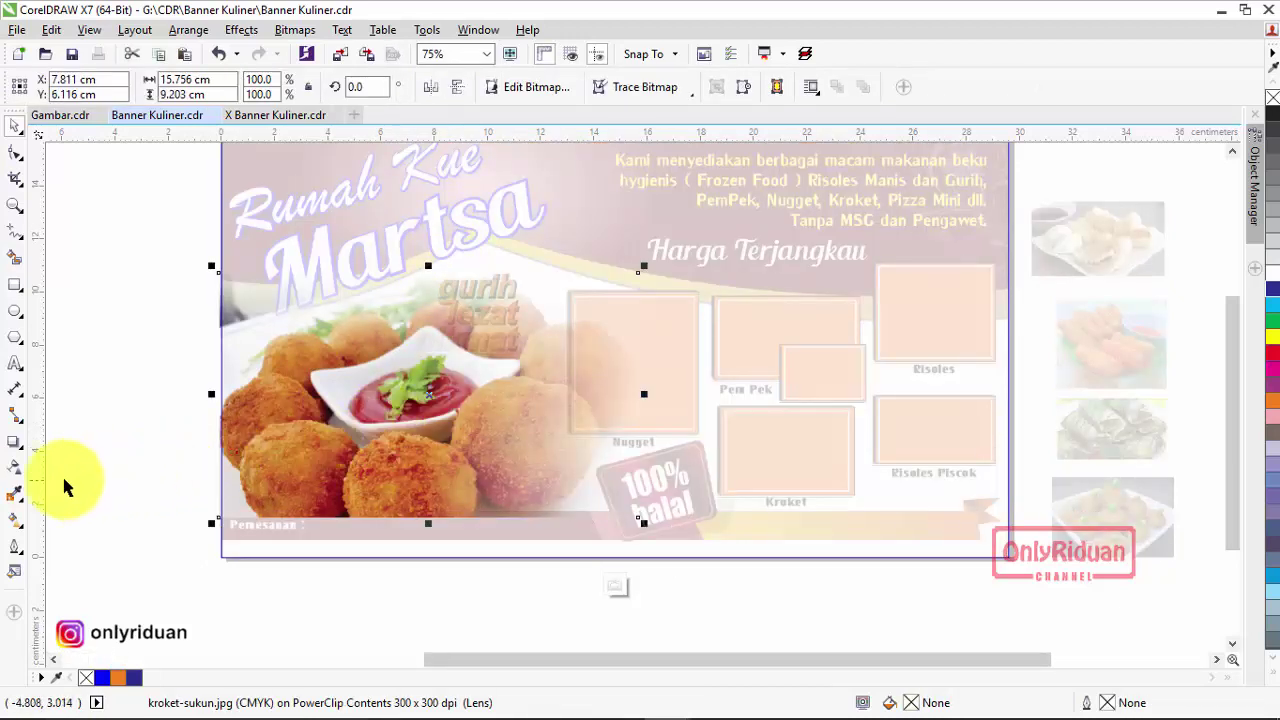
pyautogui.click(15, 465)
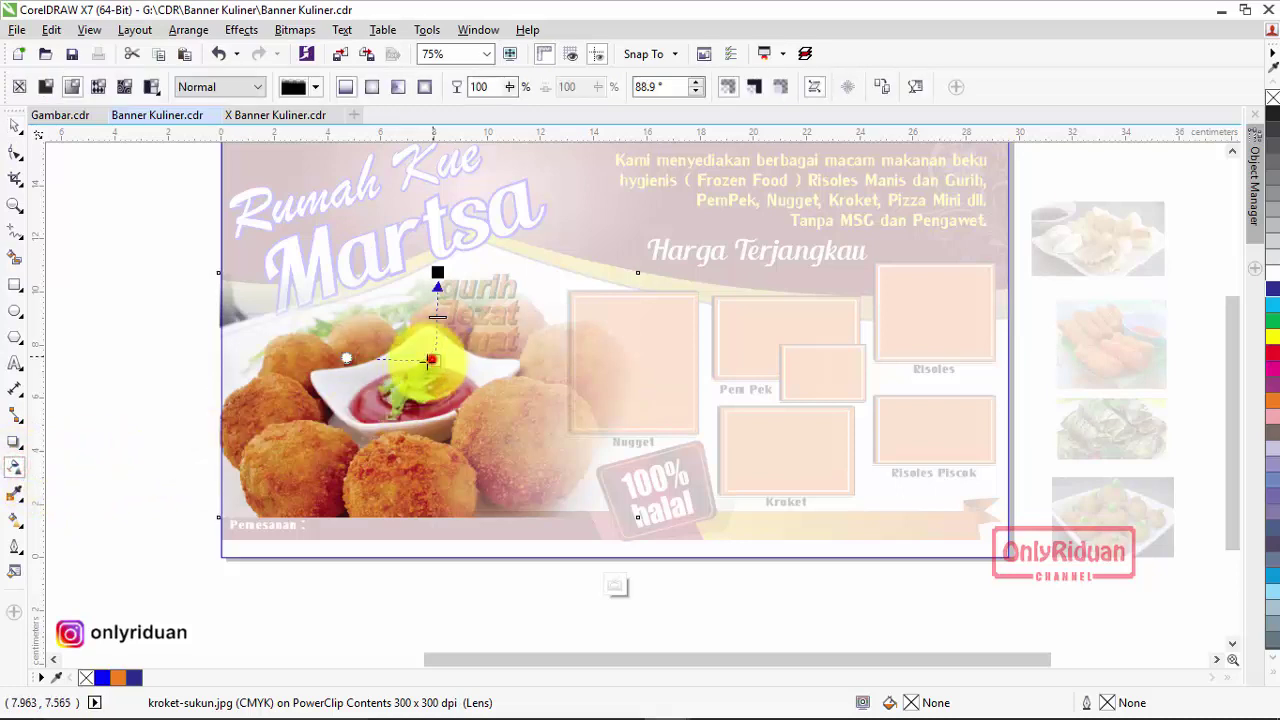
pyautogui.moveTo(434, 360); pyautogui.dragTo(319, 490)
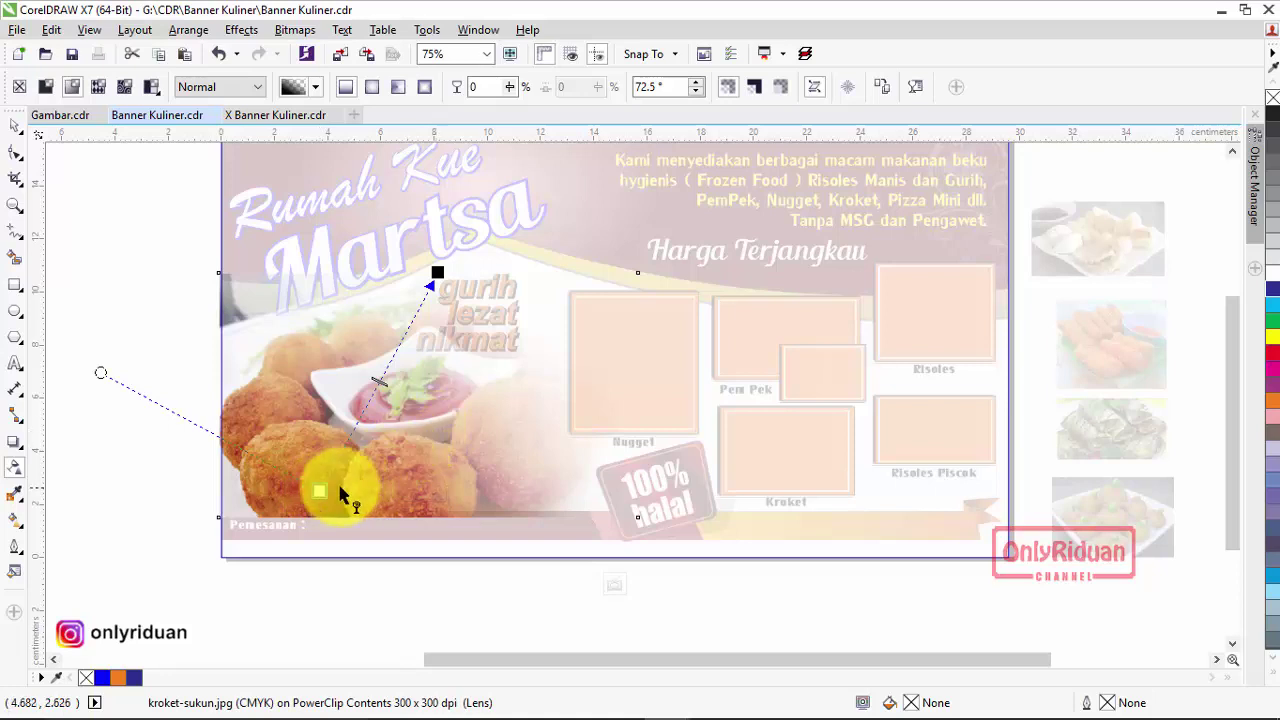
pyautogui.moveTo(321, 489); pyautogui.dragTo(247, 508)
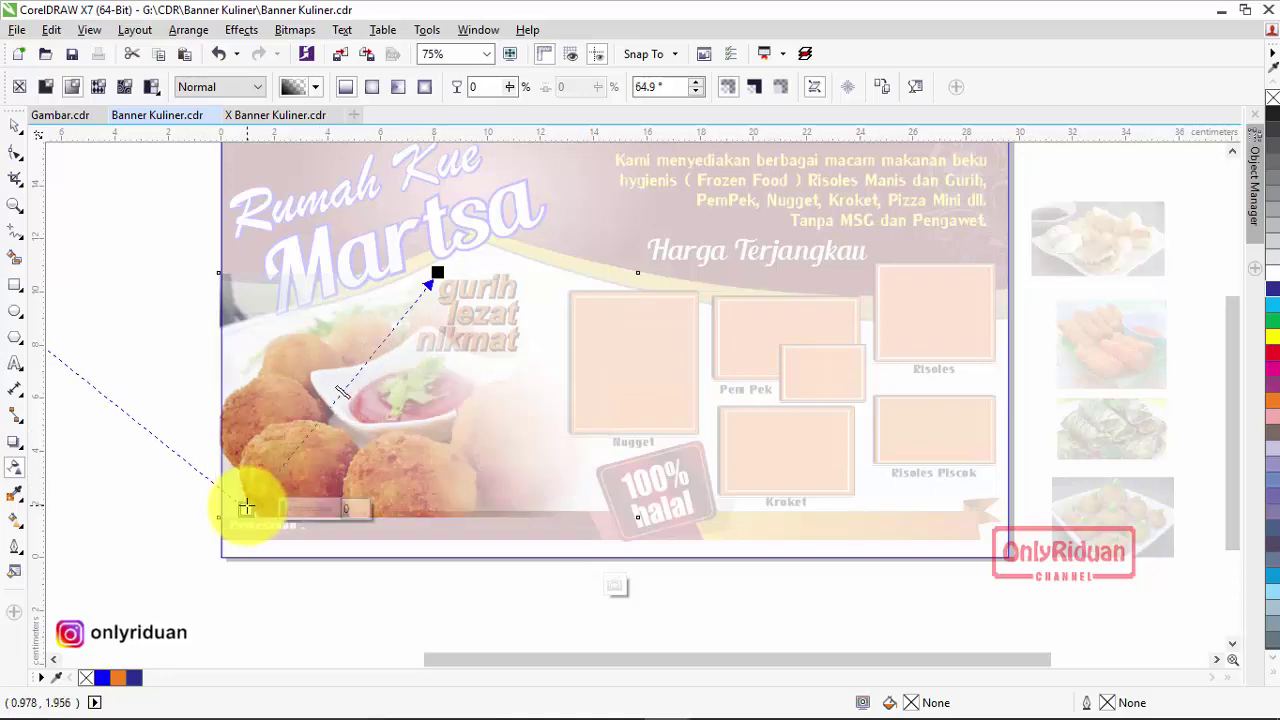
pyautogui.rightClick(423, 408)
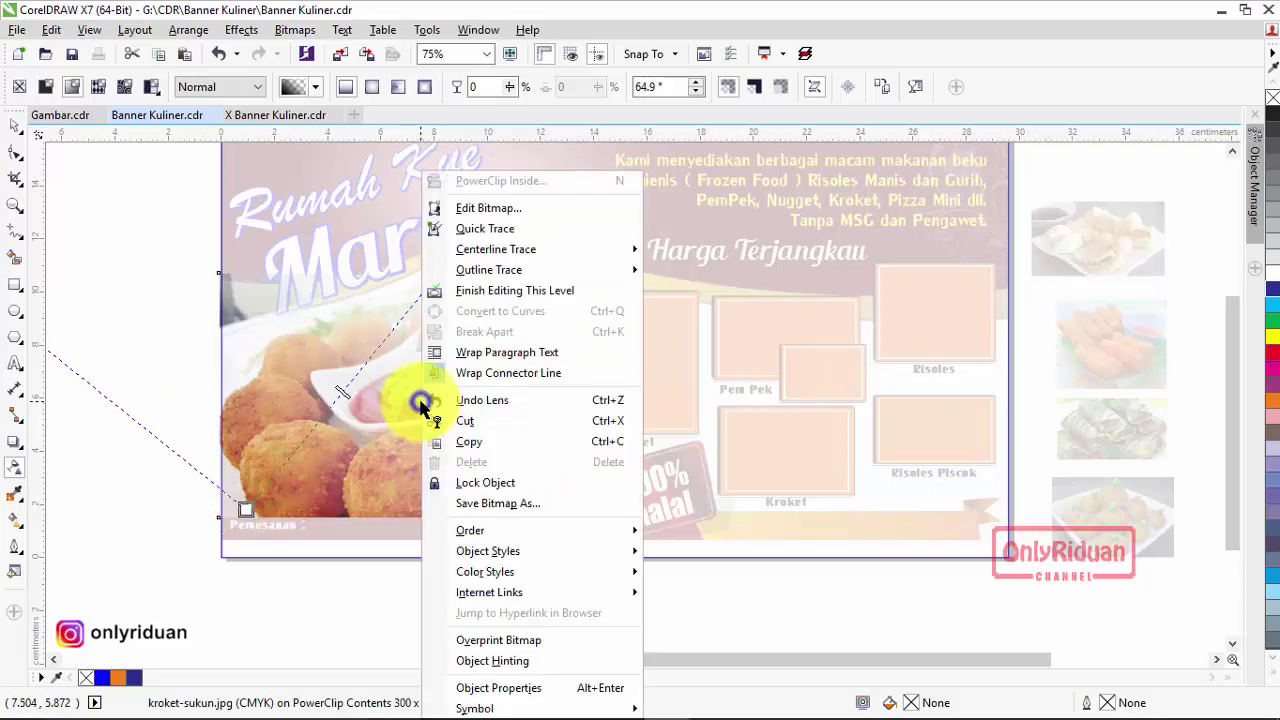
pyautogui.click(490, 291)
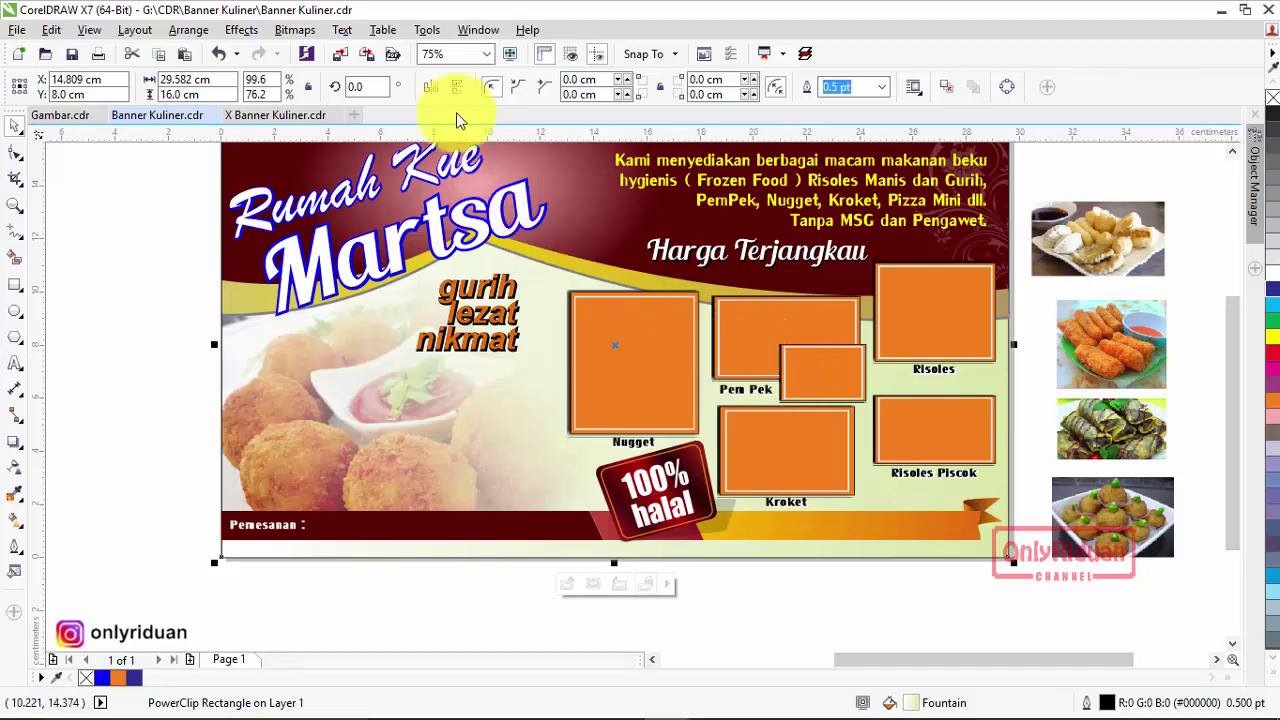
# Set the PowerClip Frame workspace option to auto-center new content when content is completely outside frame, and apply the options
pyautogui.click(427, 30)
pyautogui.click(434, 48)
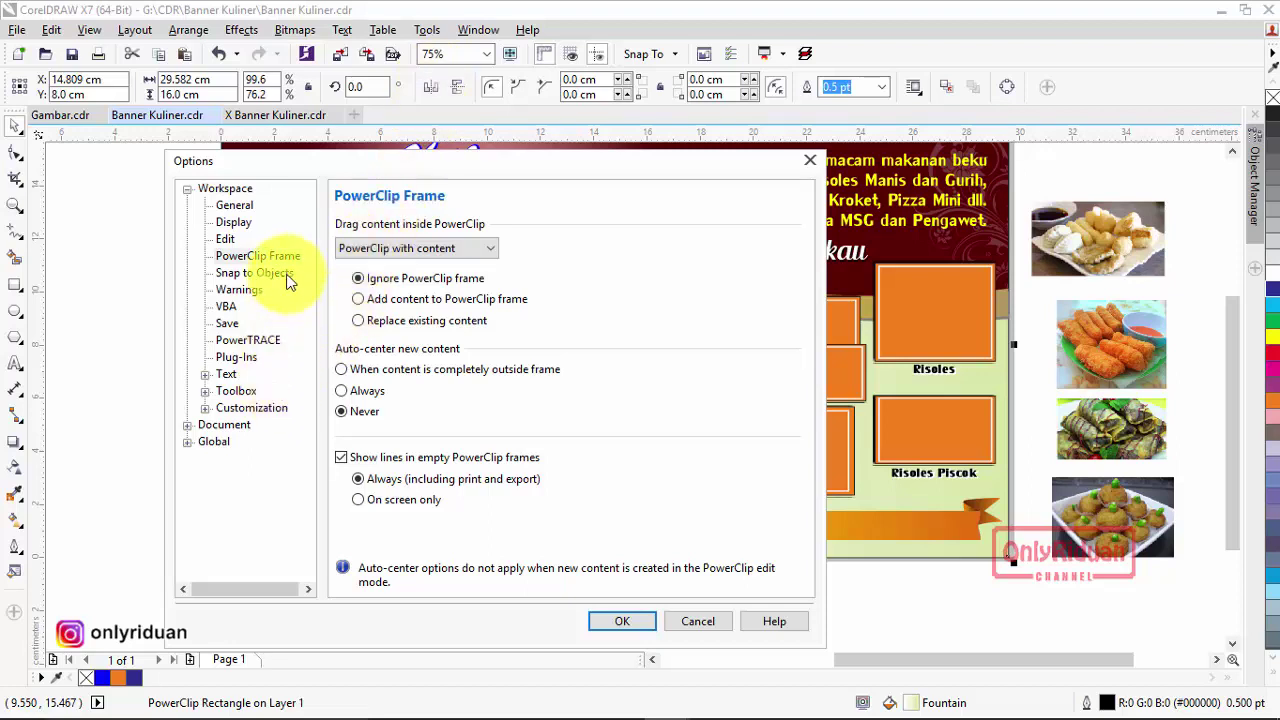
pyautogui.click(342, 370)
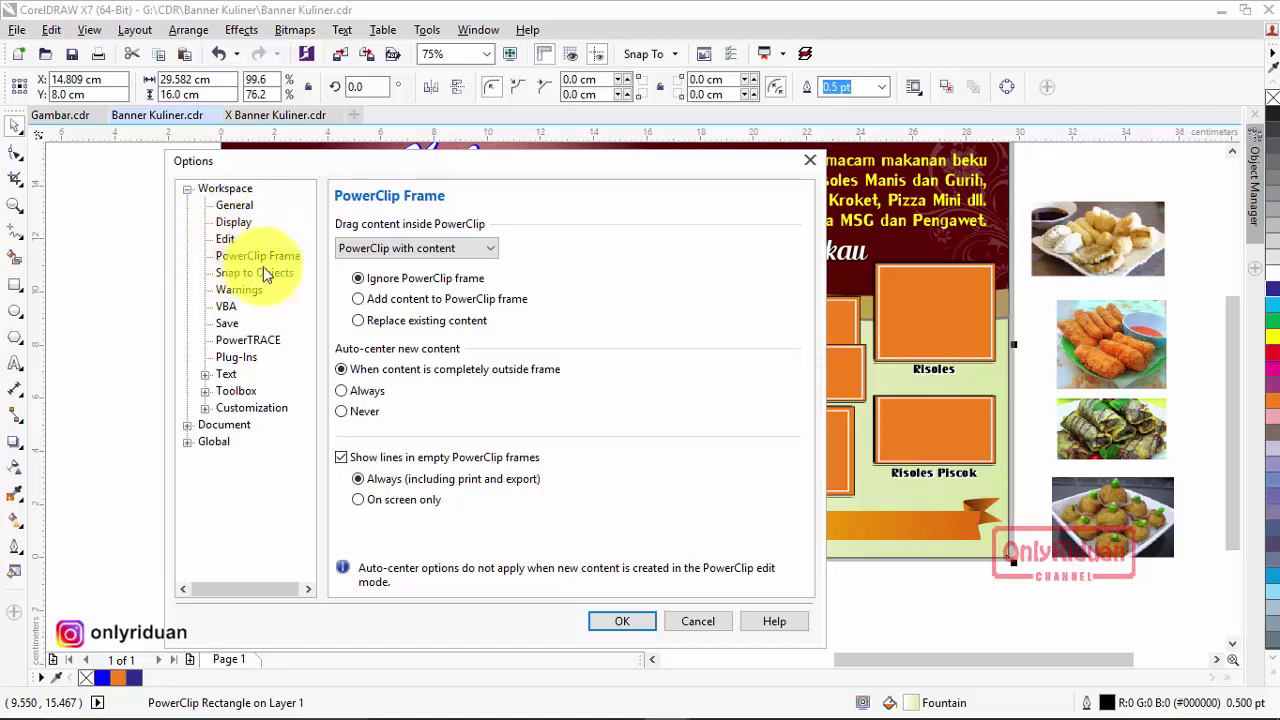
pyautogui.click(187, 189)
pyautogui.click(187, 189)
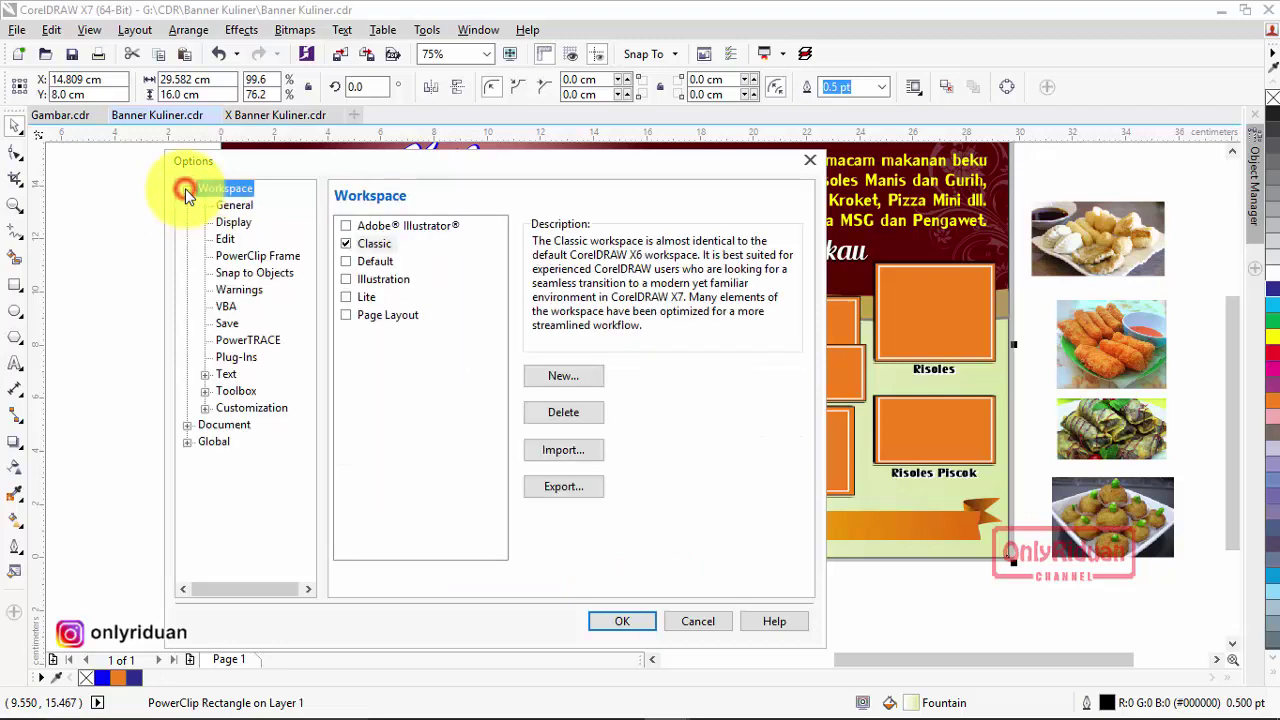
pyautogui.click(228, 256)
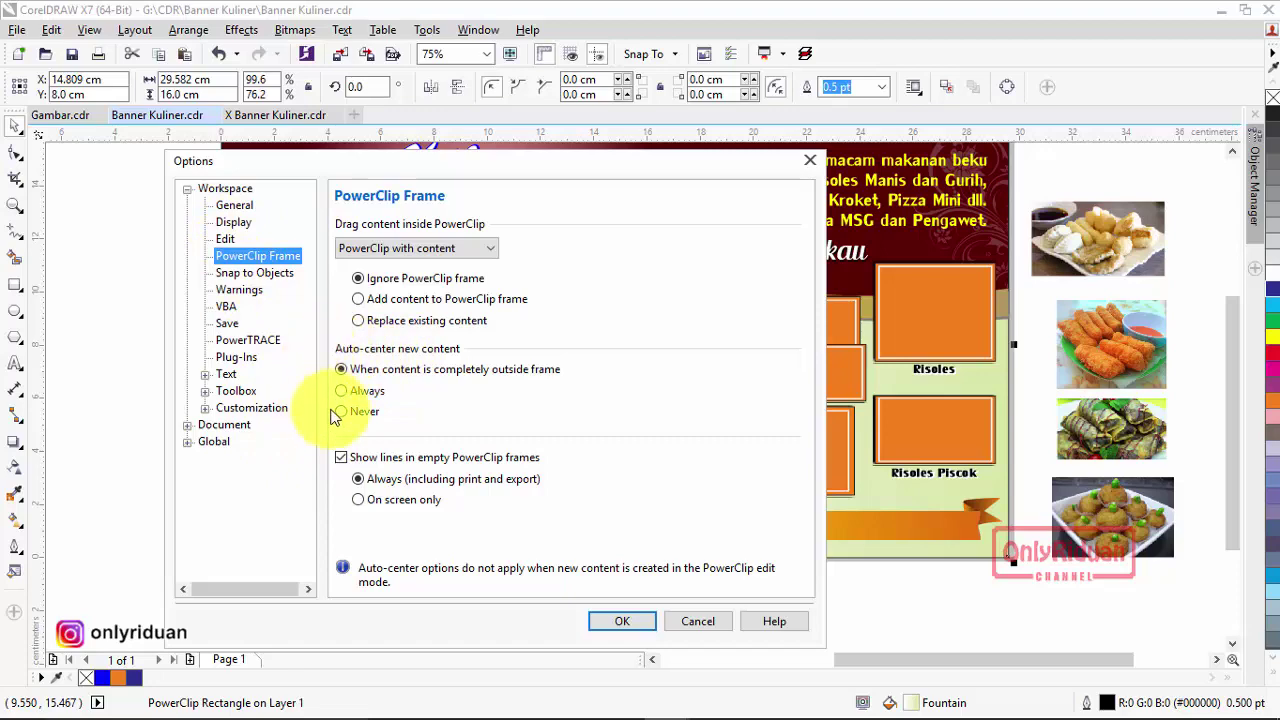
pyautogui.click(612, 620)
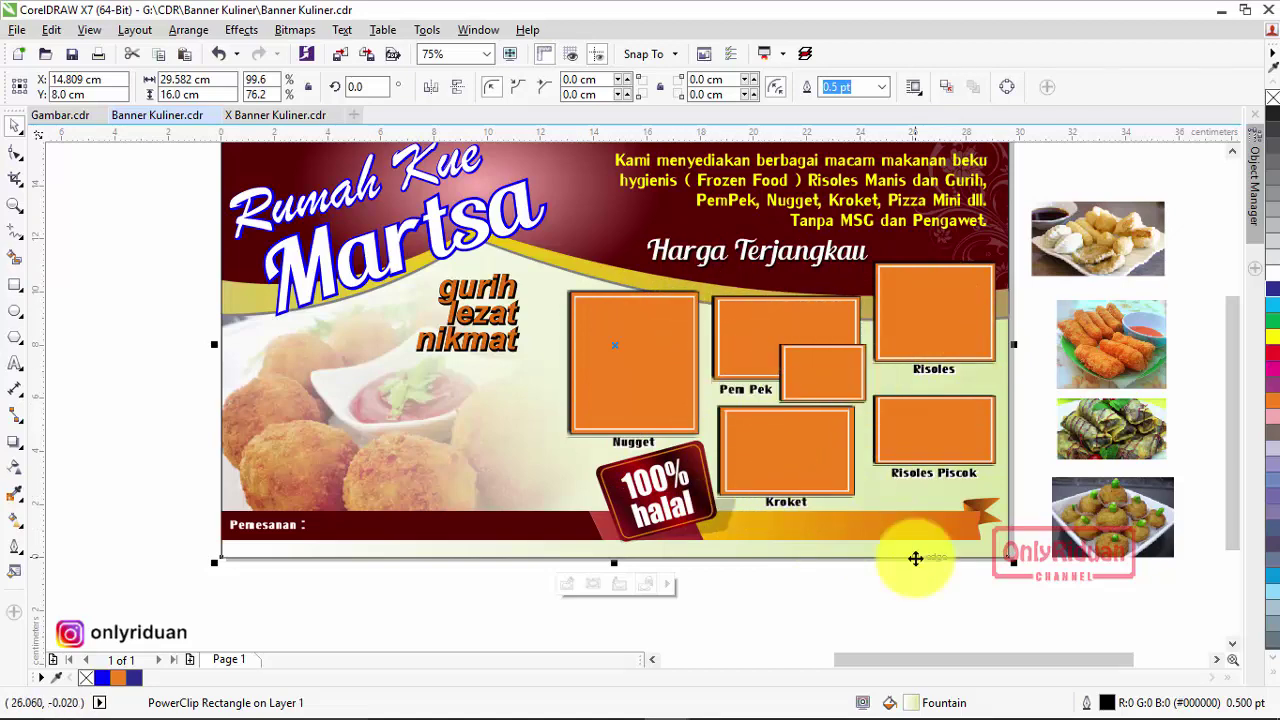
# Move the three food photos from the empty area beside the page onto the banner's croquette background, below the Martsa title
pyautogui.scroll(-2, 812, 488)
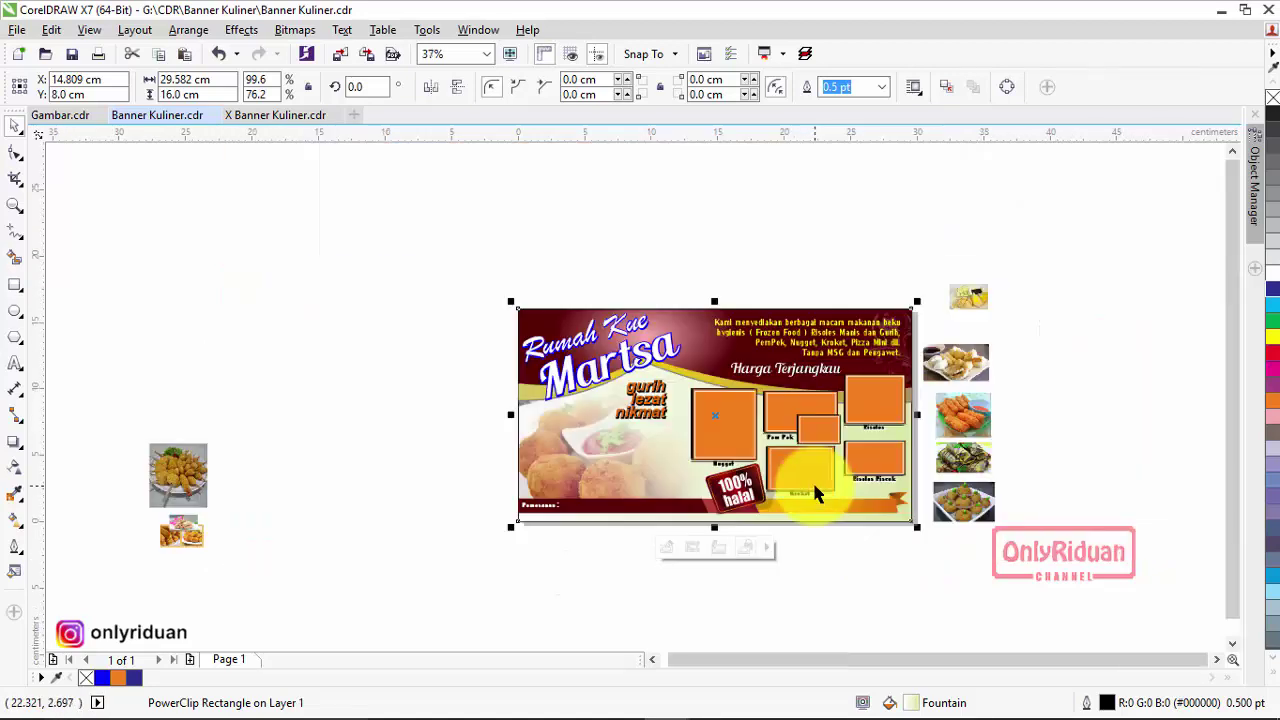
pyautogui.moveTo(103, 378); pyautogui.dragTo(366, 604)
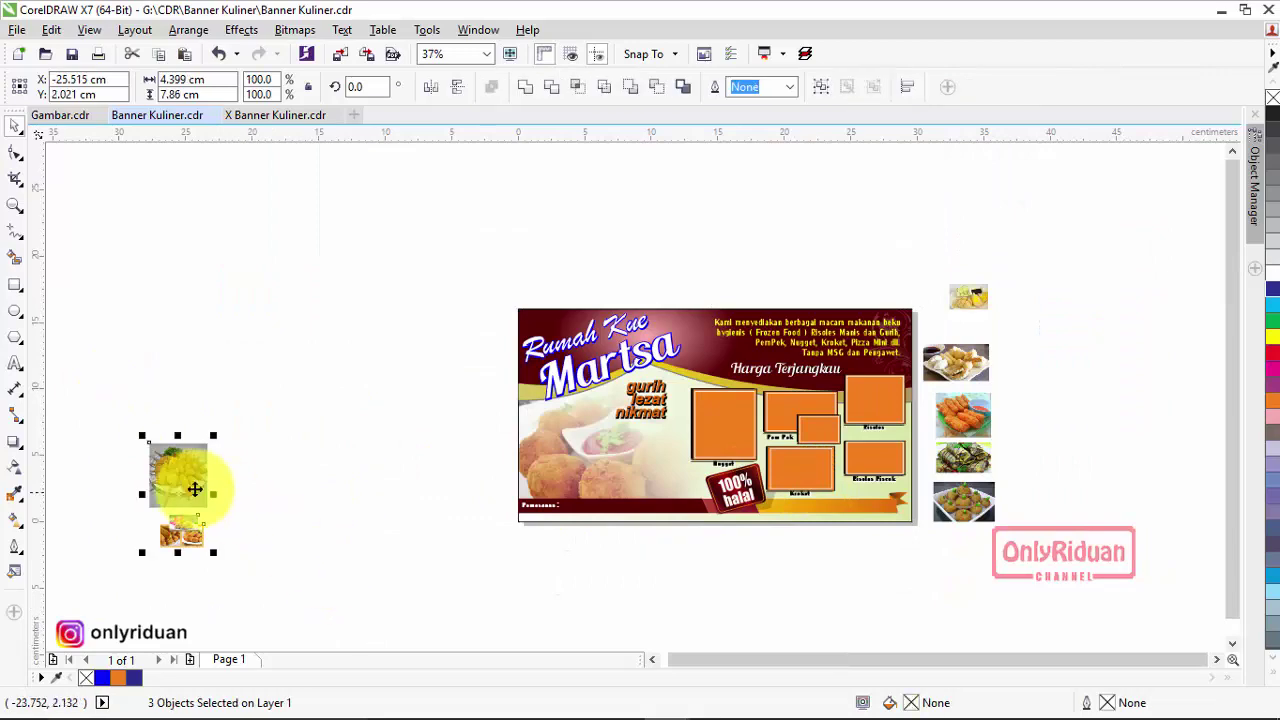
pyautogui.moveTo(186, 486)
pyautogui.mouseDown()
pyautogui.moveTo(489, 499)
pyautogui.moveTo(586, 437)
pyautogui.mouseUp()
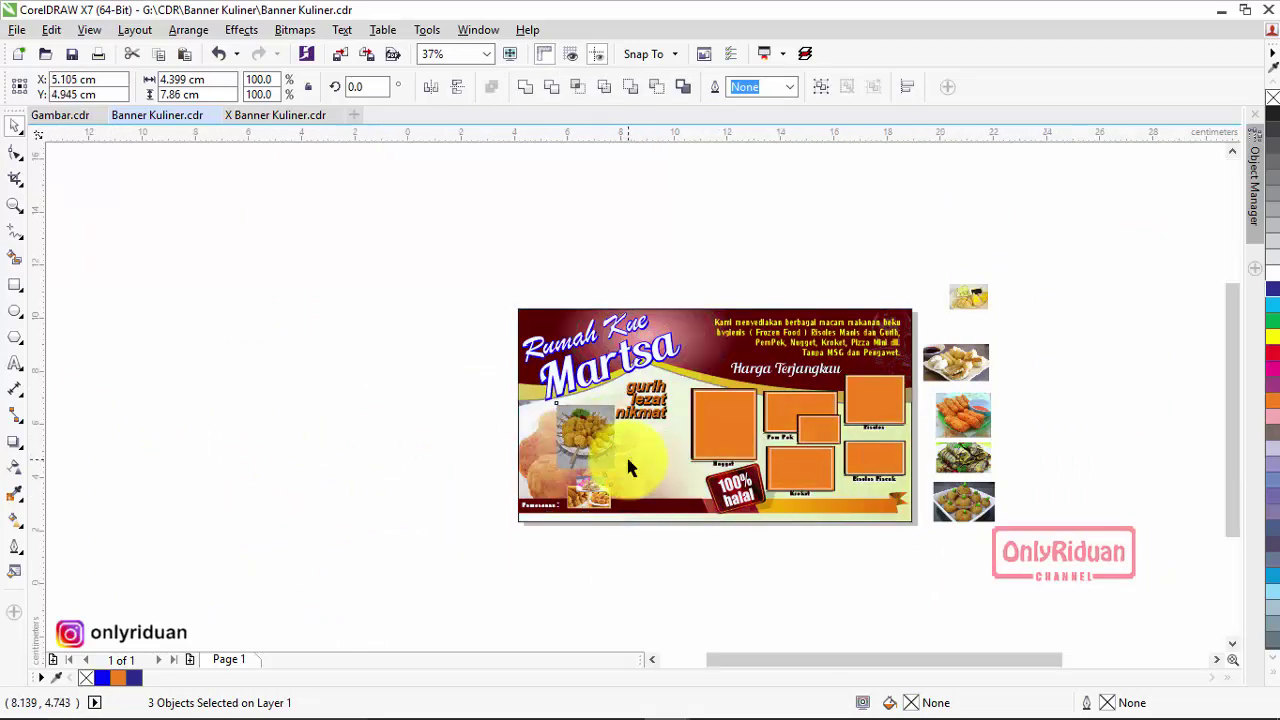
pyautogui.scroll(2, 628, 460)
pyautogui.click(282, 308)
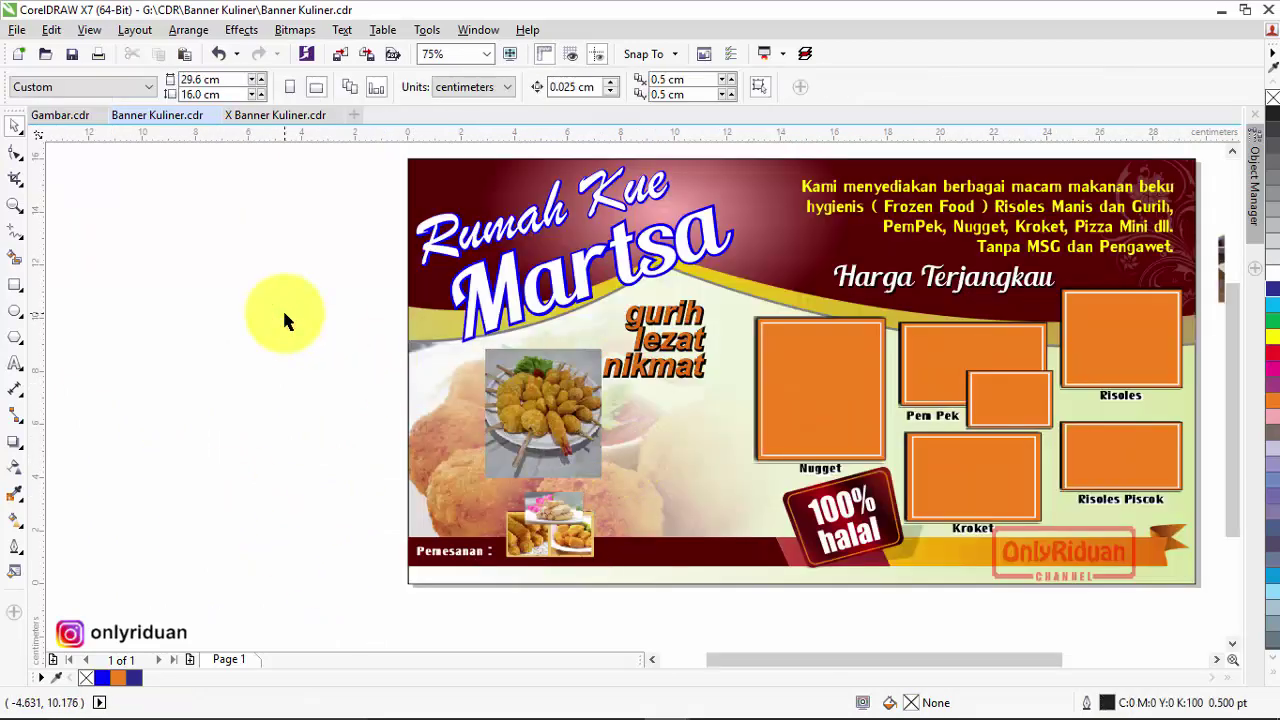
# Enlarge the skewered nugget photo proportionally from its upper-left corner to about 4.79 × 5.31 cm
pyautogui.click(552, 396)
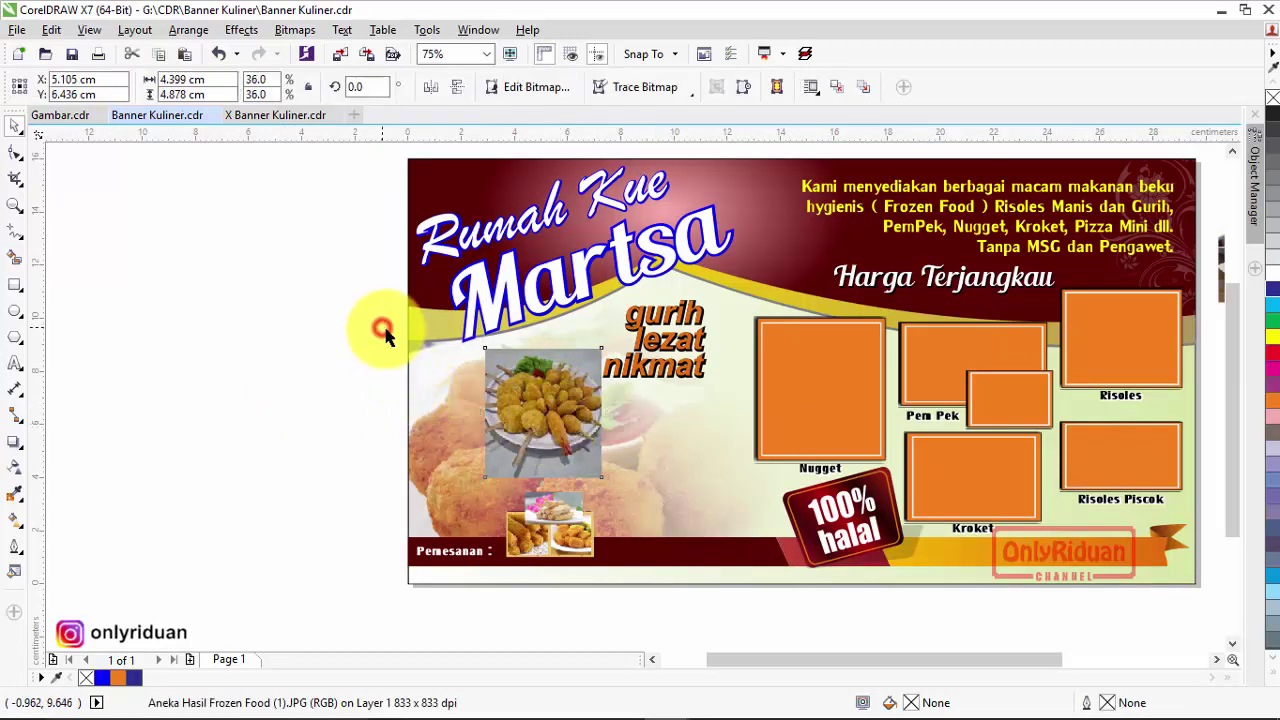
pyautogui.moveTo(382, 328); pyautogui.dragTo(625, 512)
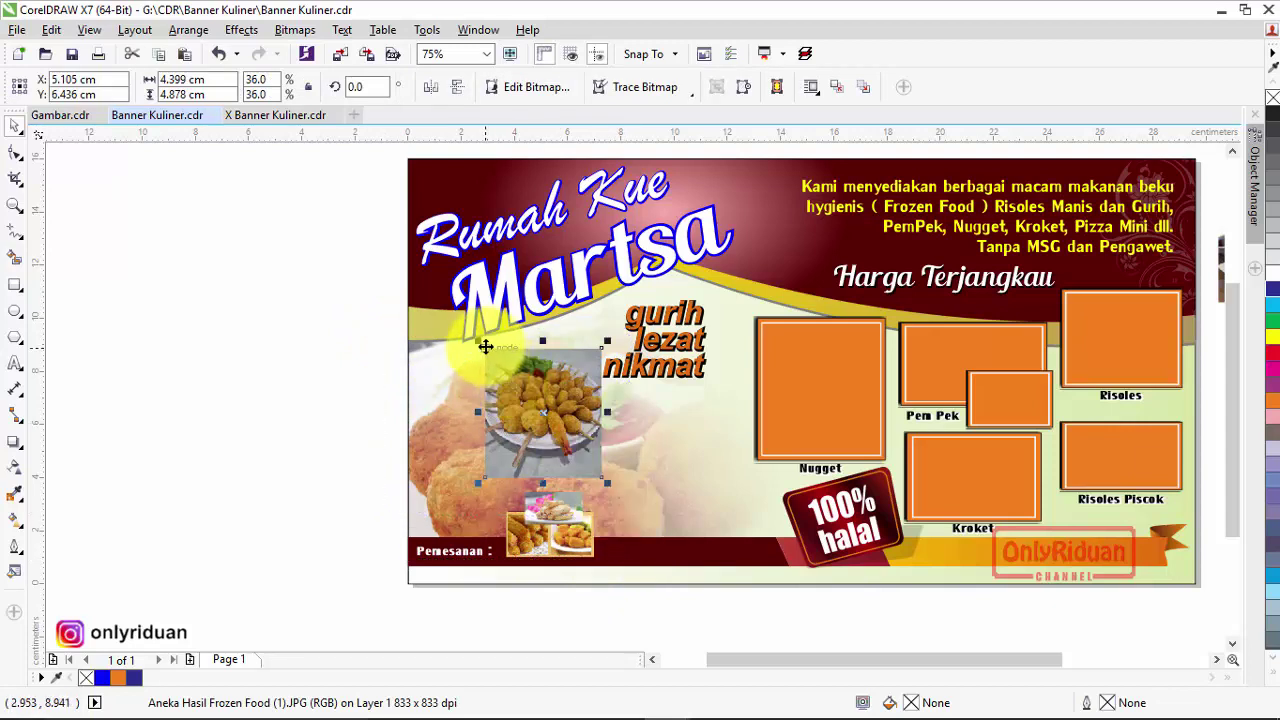
pyautogui.moveTo(478, 342)
pyautogui.mouseDown()
pyautogui.moveTo(457, 322)
pyautogui.moveTo(467, 330)
pyautogui.mouseUp()
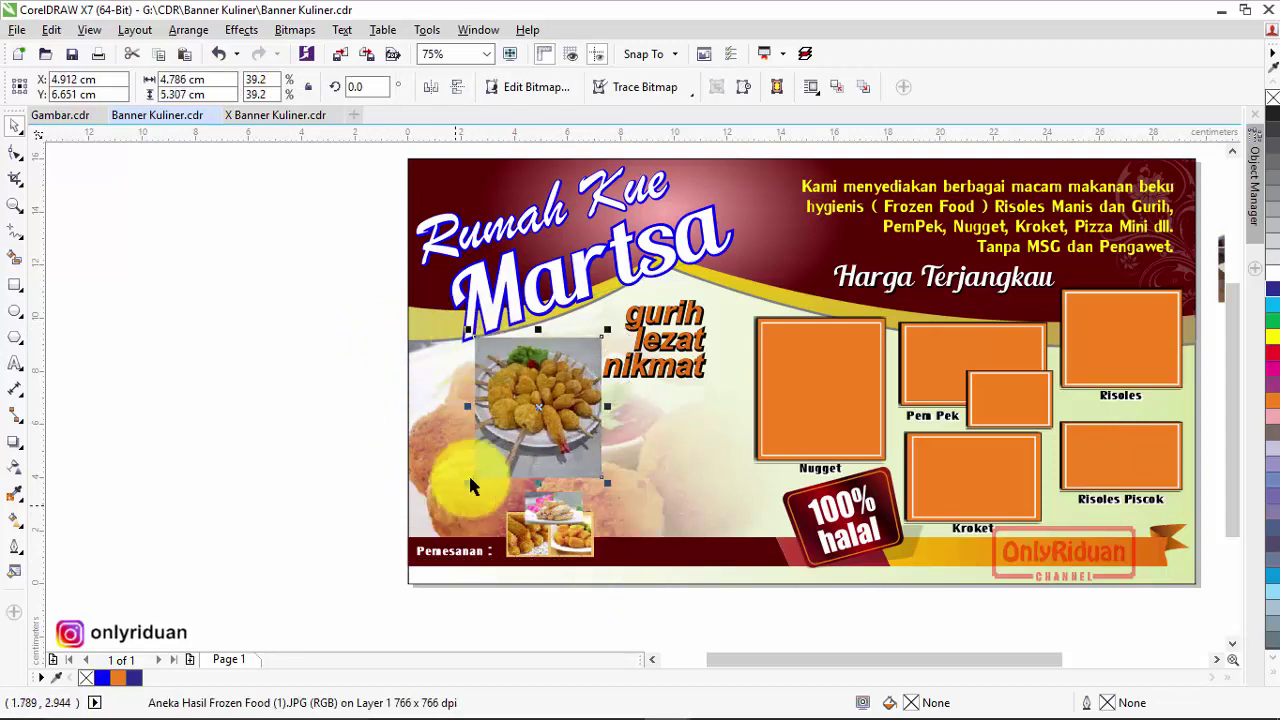
# Try to PowerClip the skewered nugget photo inside the white-outlined inner rectangle of the Nugget frame, and undo the placement
pyautogui.click(13, 209)
pyautogui.click(893, 497)
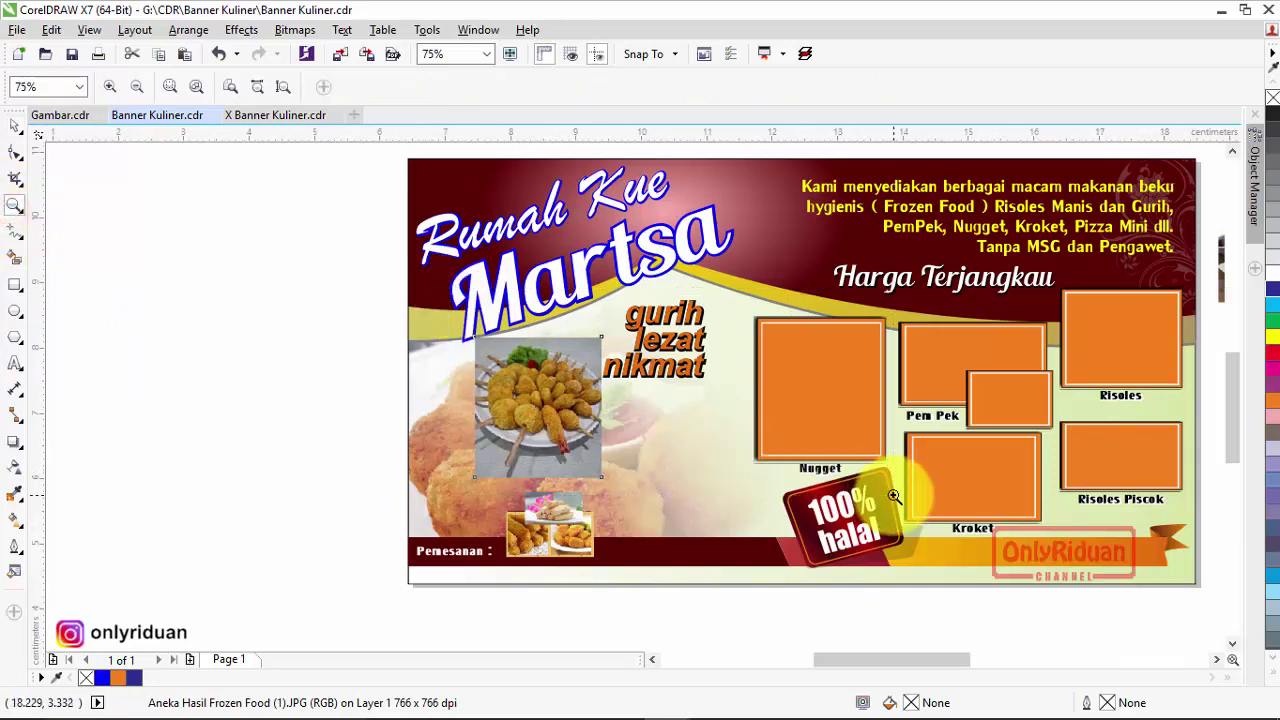
pyautogui.moveTo(893, 497); pyautogui.dragTo(440, 292)
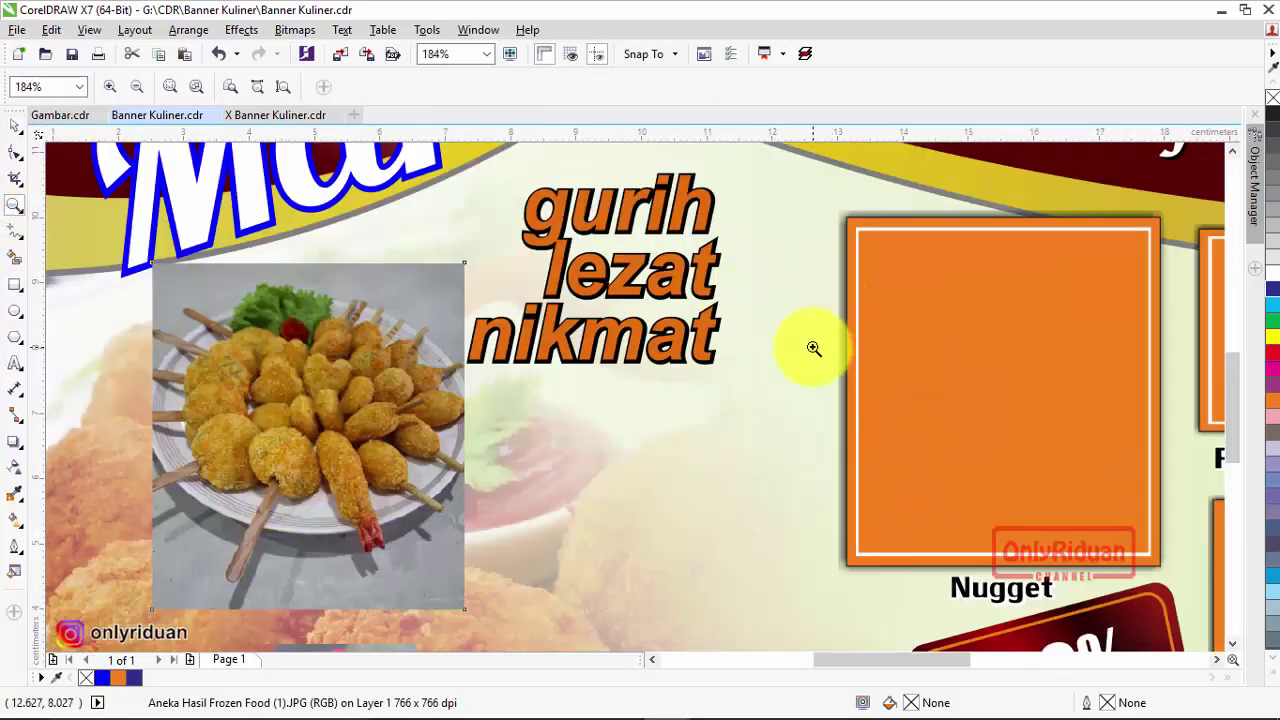
pyautogui.click(16, 124)
pyautogui.click(311, 443)
pyautogui.click(508, 428)
pyautogui.click(369, 386)
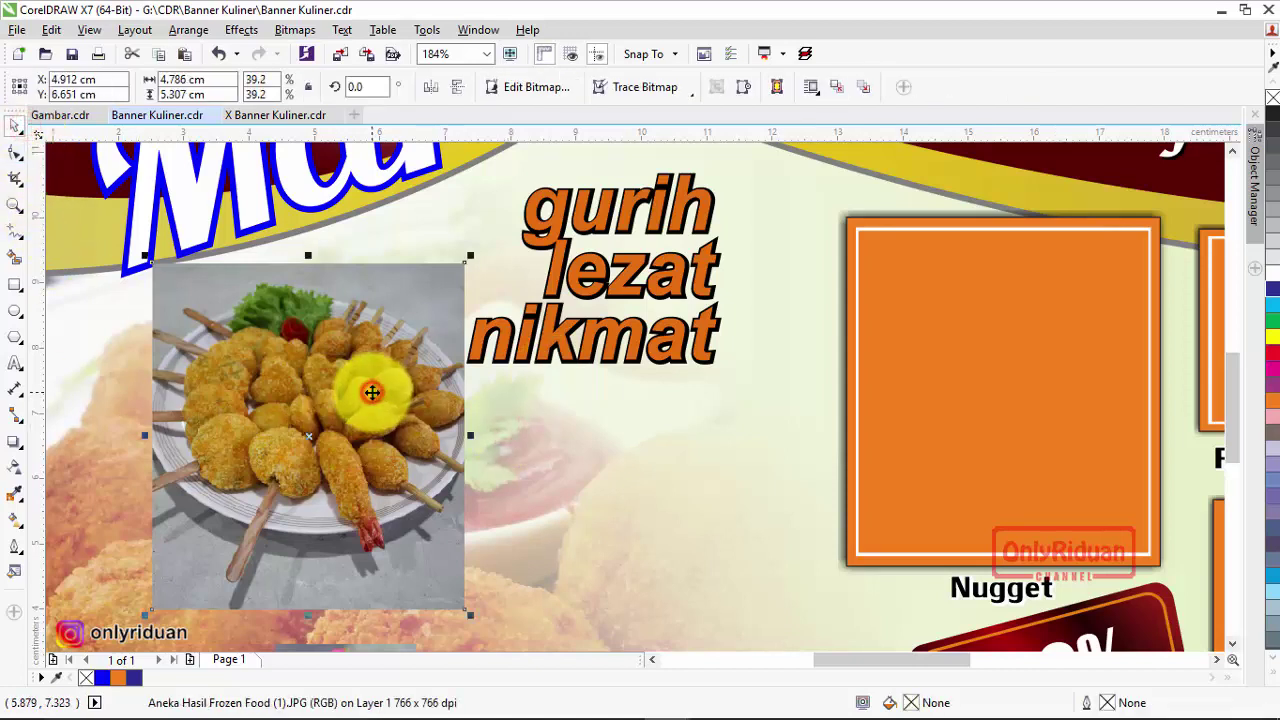
pyautogui.rightClick(372, 392)
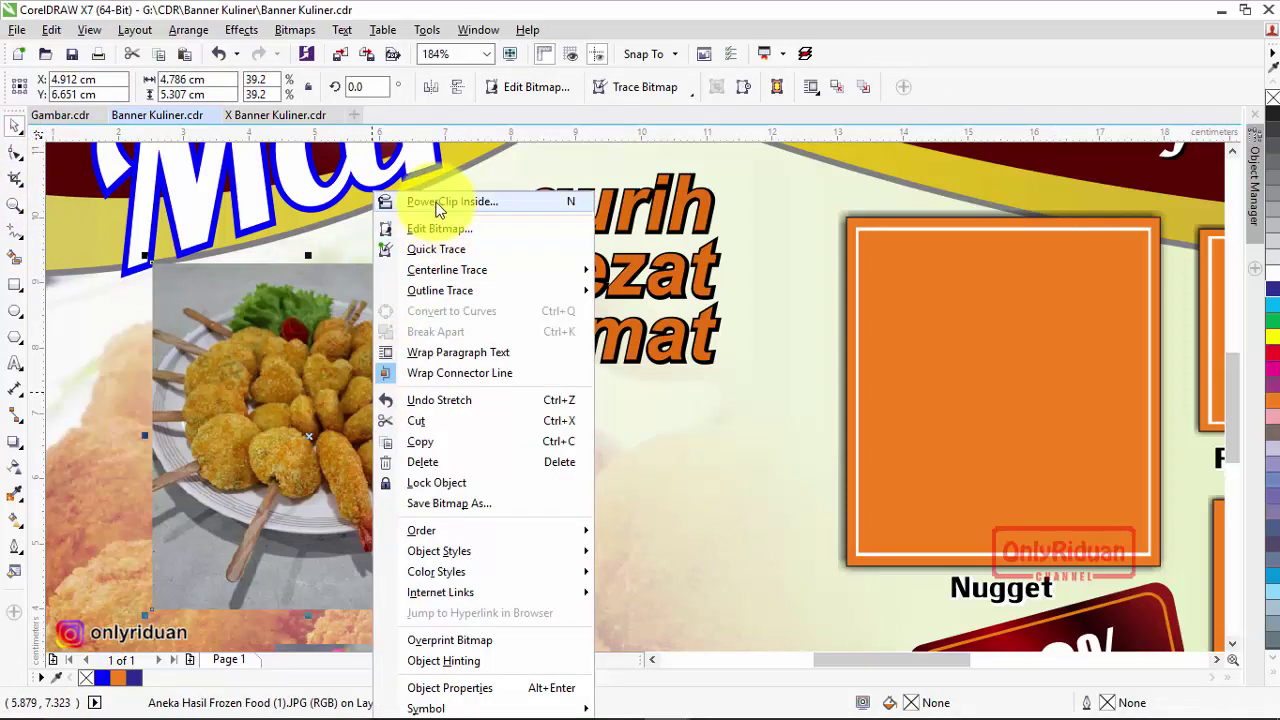
pyautogui.click(435, 201)
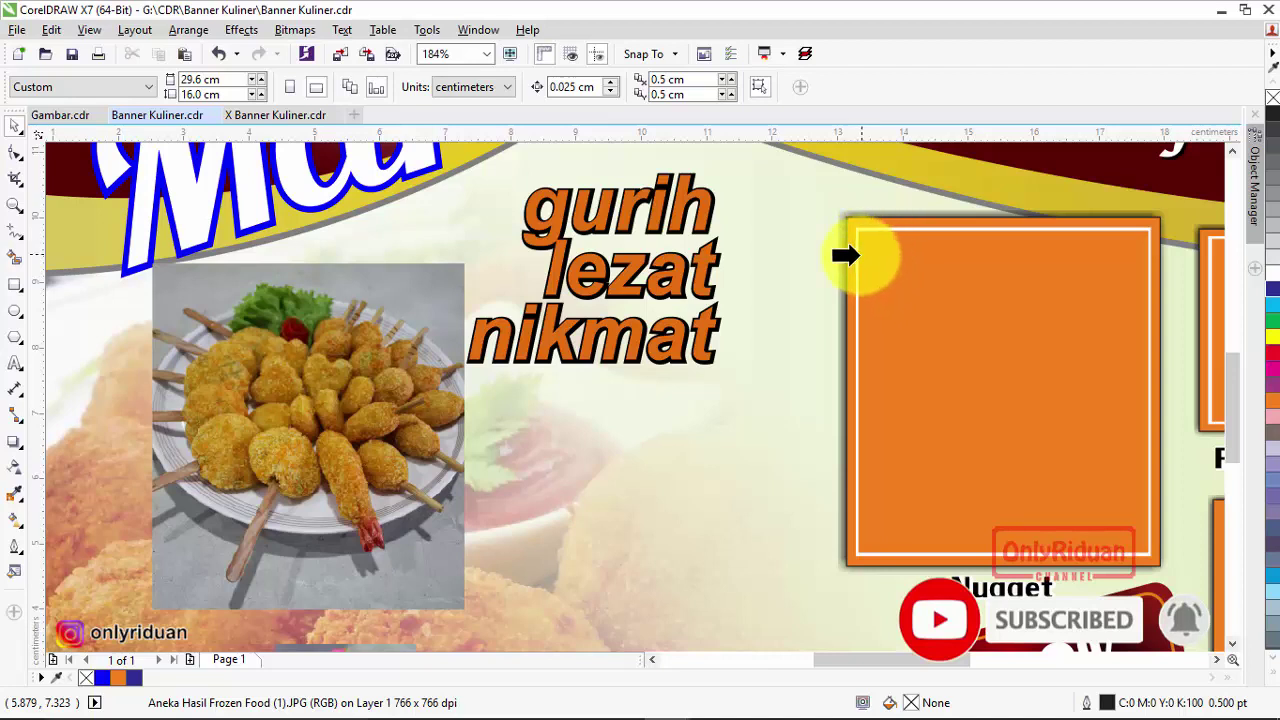
pyautogui.click(940, 366)
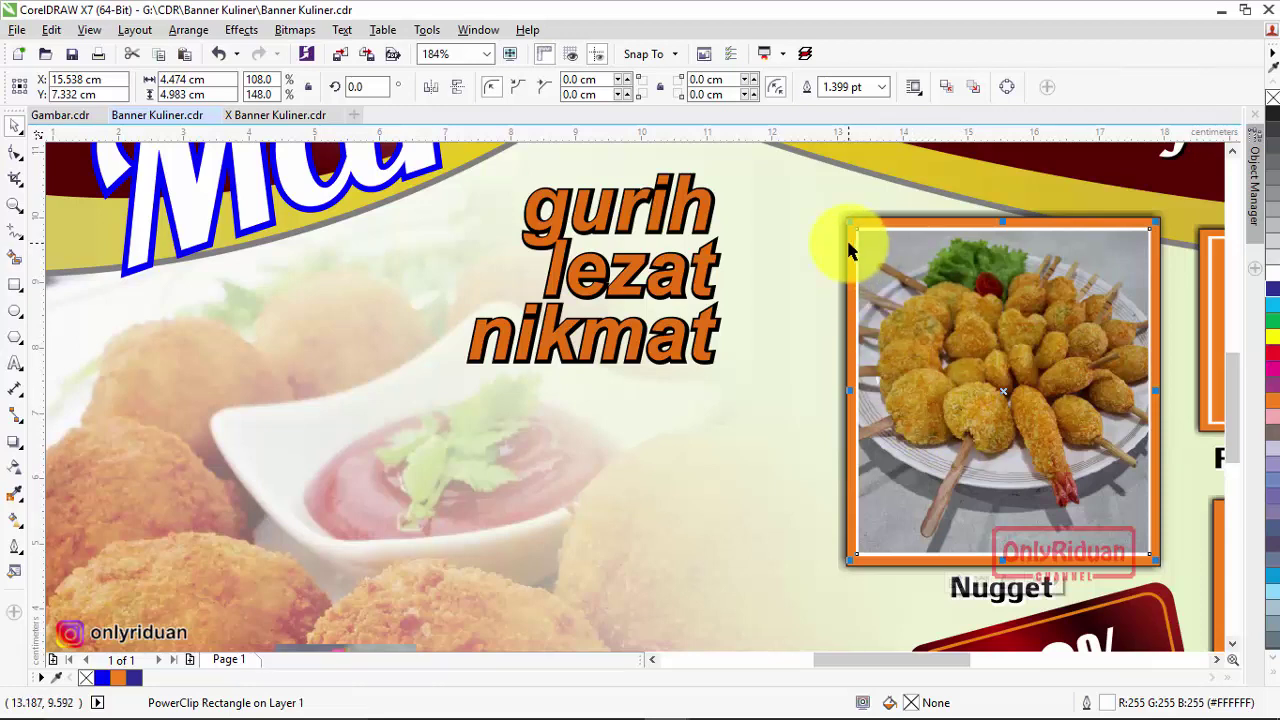
pyautogui.hotkey('ctrl', 'z')
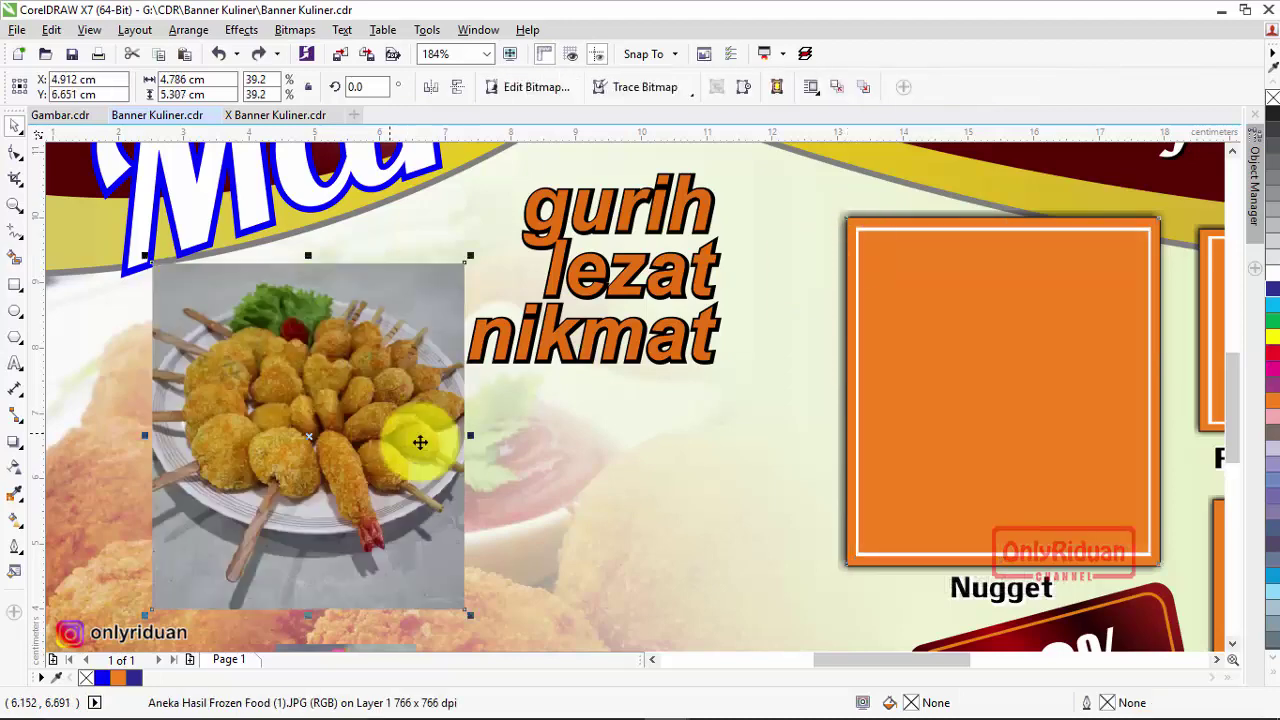
# Try to PowerClip the nugget photo inside the outer orange rectangle of the Nugget frame, and undo it
pyautogui.click(608, 443)
pyautogui.click(375, 442)
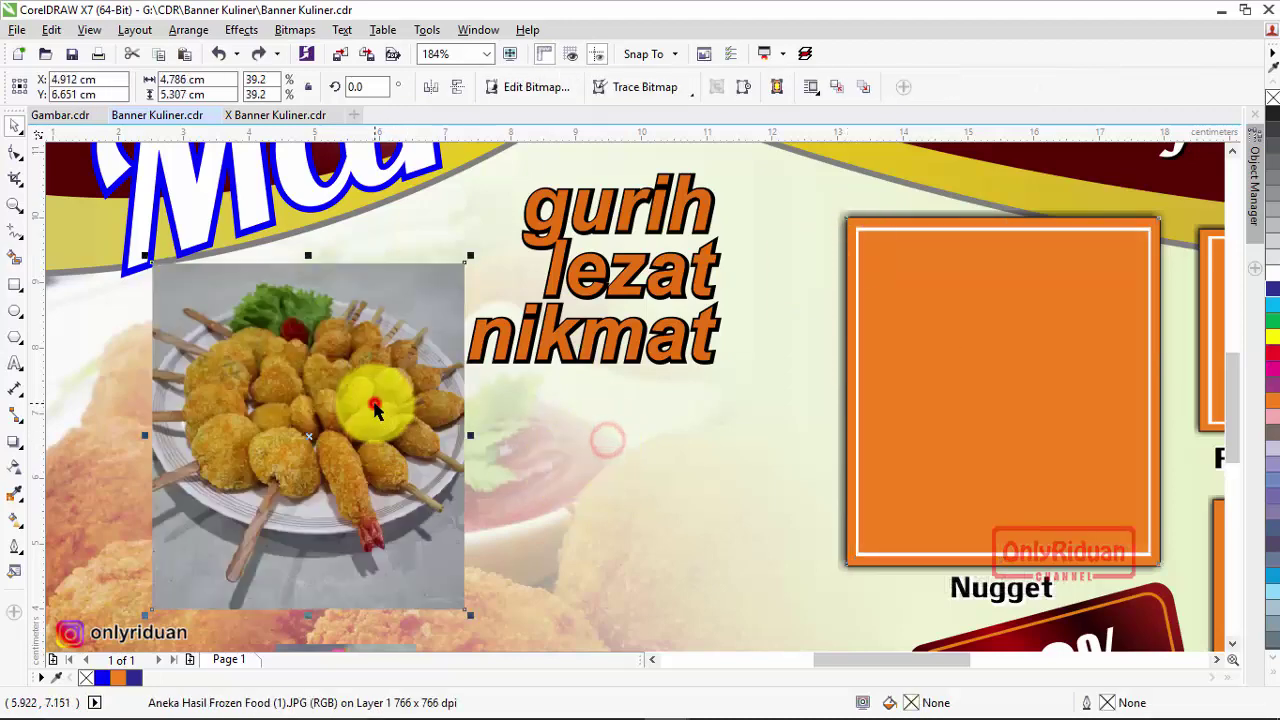
pyautogui.rightClick(397, 326)
pyautogui.click(453, 209)
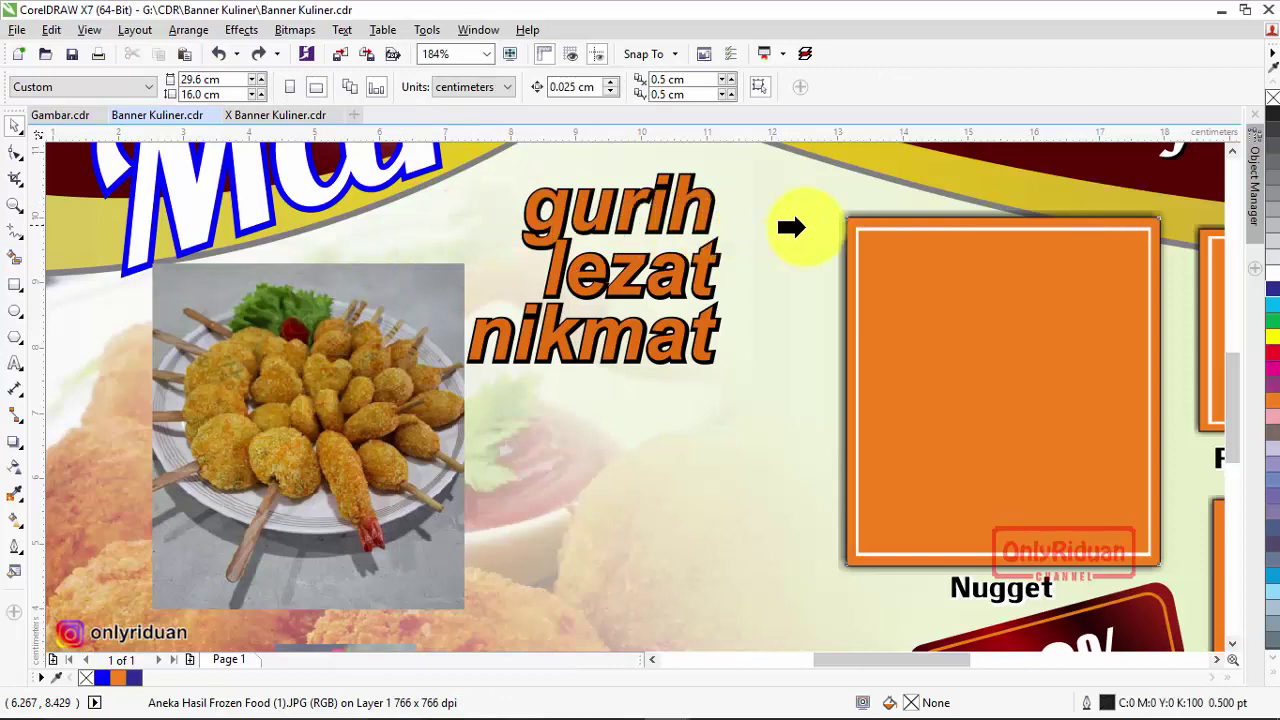
pyautogui.click(847, 256)
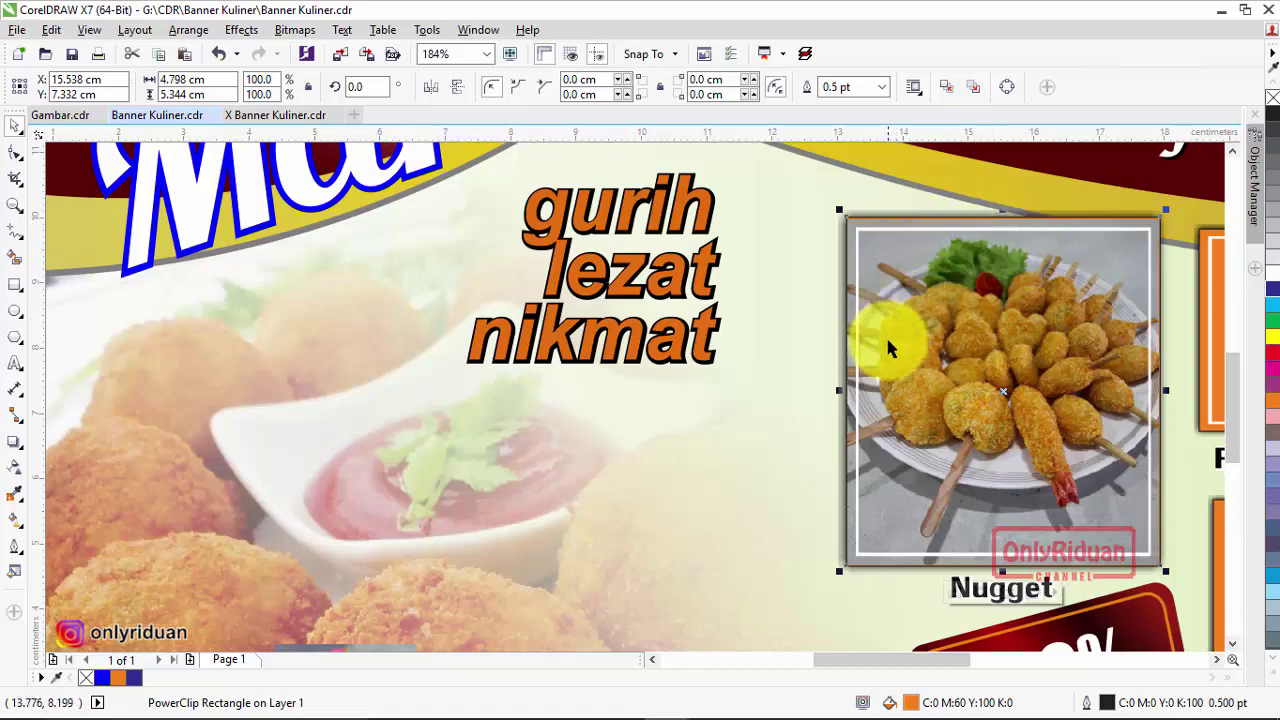
pyautogui.hotkey('ctrl', 'z')
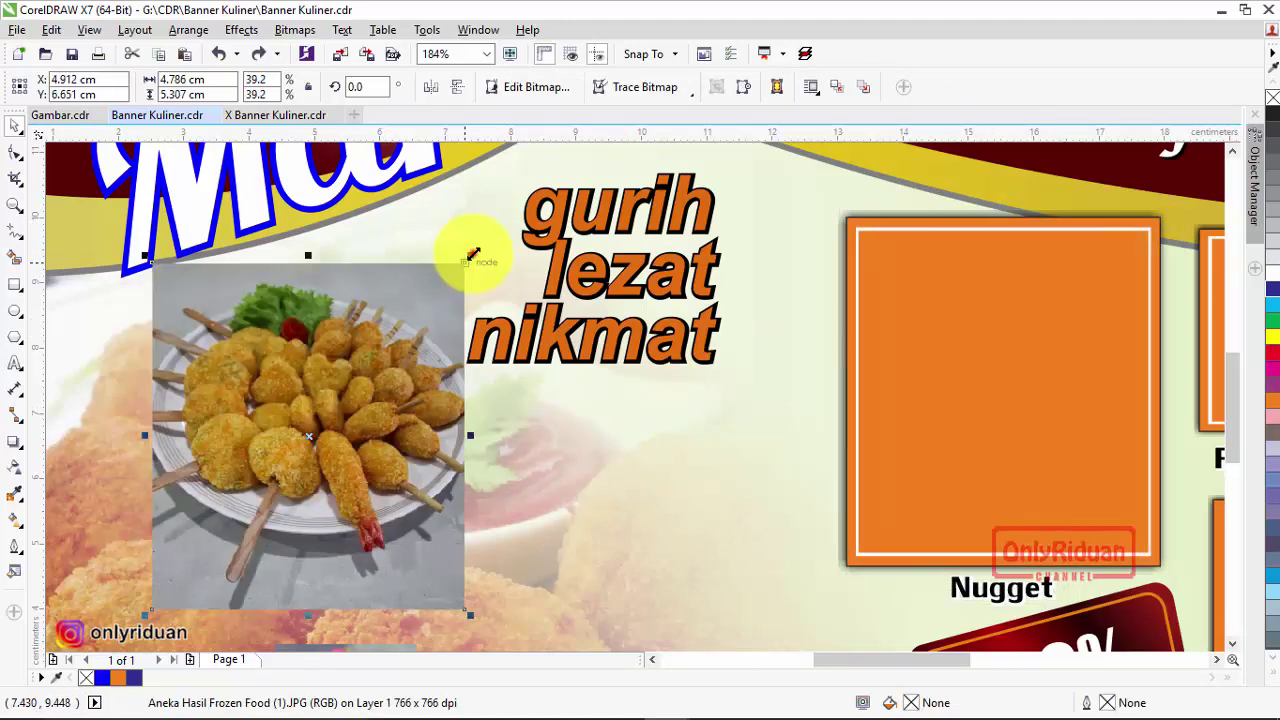
# Enlarge the skewered nugget photo to about 4.86 × 5.39 cm and PowerClip it inside the Nugget frame's outer orange rectangle
pyautogui.moveTo(472, 255); pyautogui.dragTo(485, 249)
pyautogui.rightClick(394, 360)
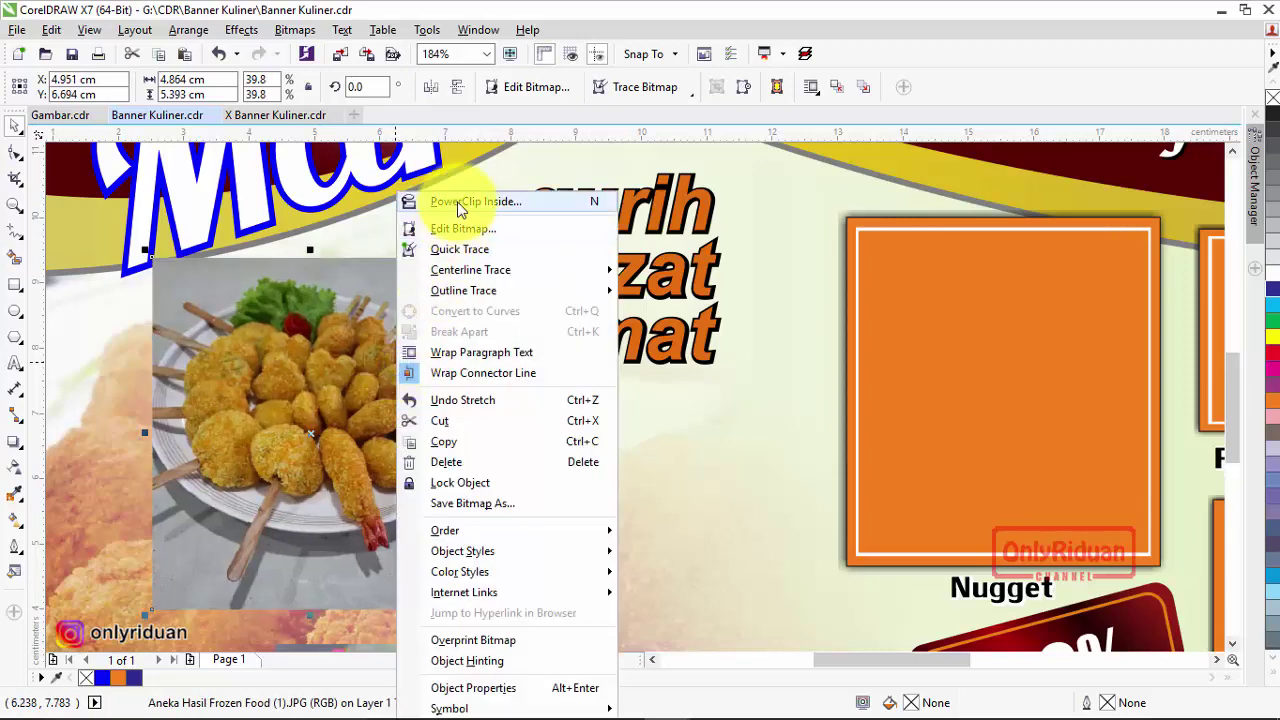
pyautogui.click(460, 204)
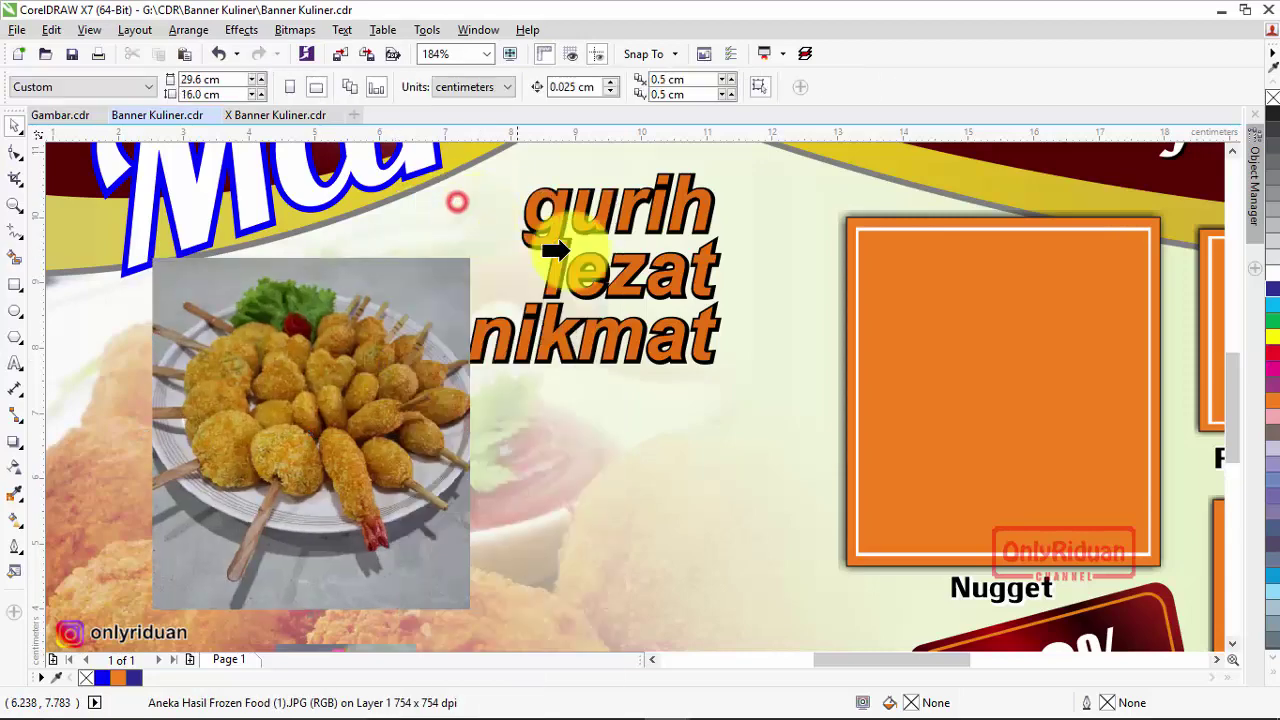
pyautogui.click(846, 229)
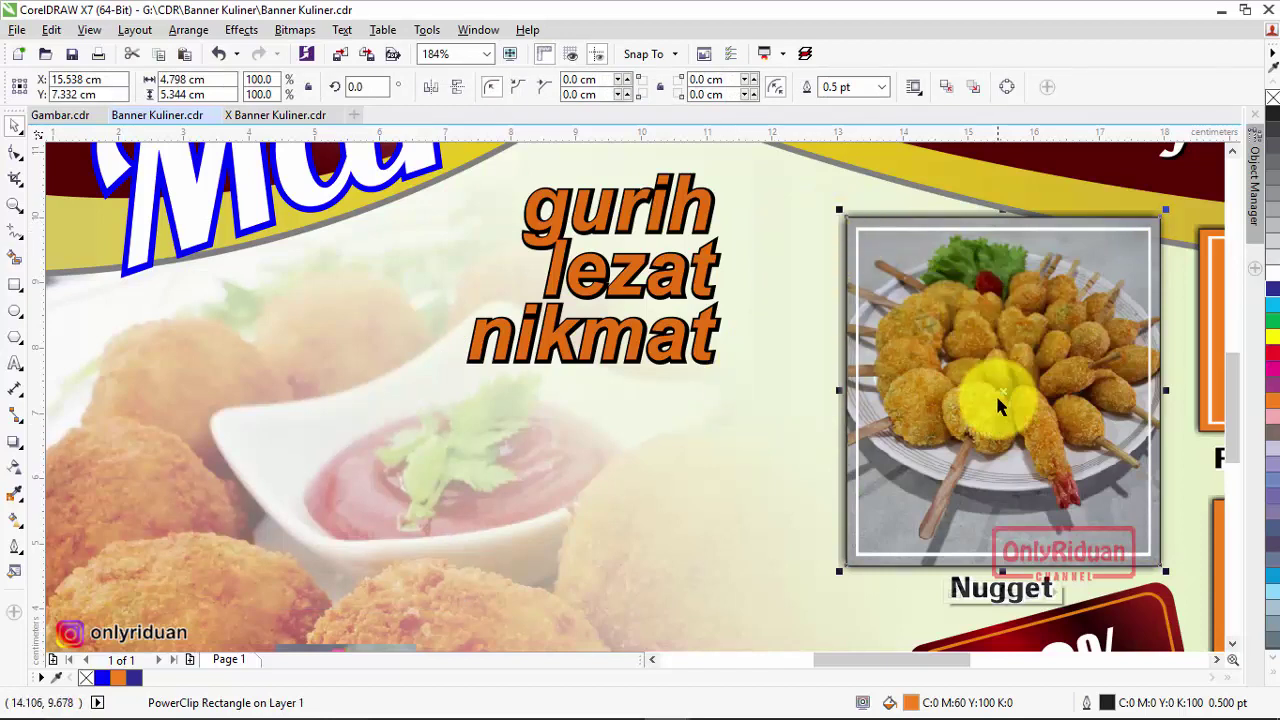
pyautogui.click(806, 345)
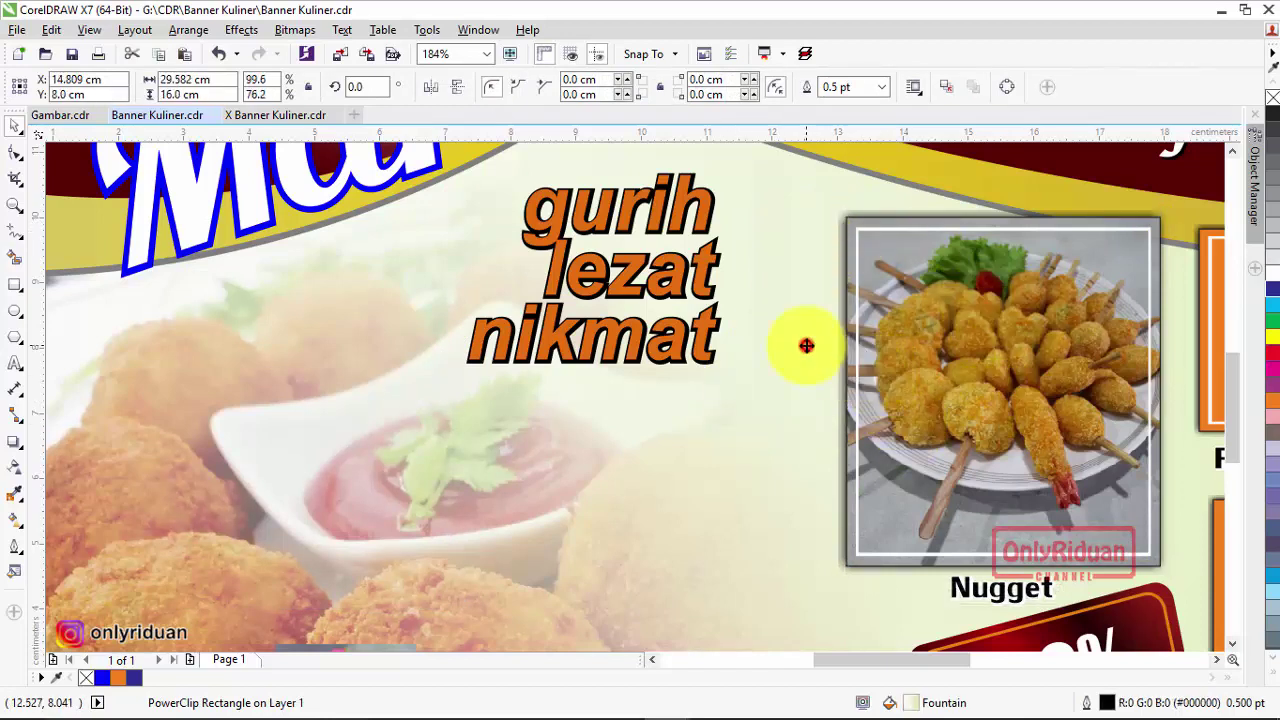
pyautogui.click(897, 263)
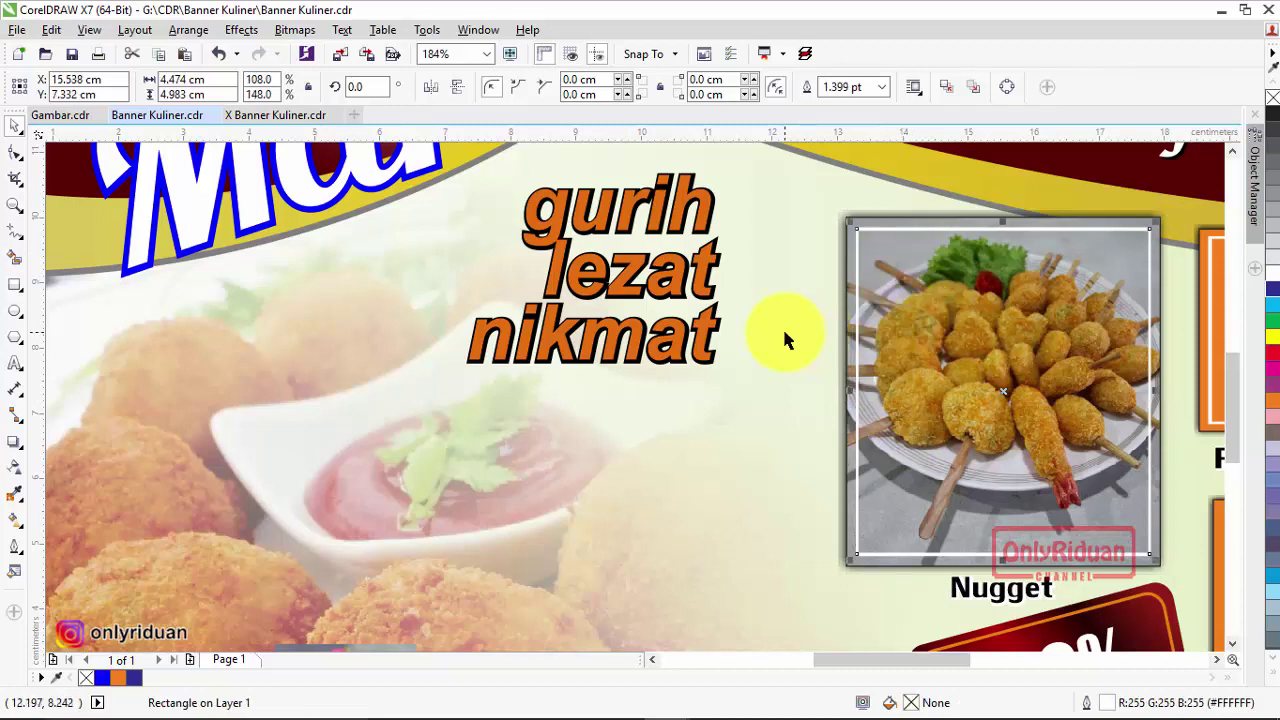
# Move the two small nugget photos together from the croquette background onto the lower part of the filled Nugget frame
pyautogui.scroll(-3, 782, 326)
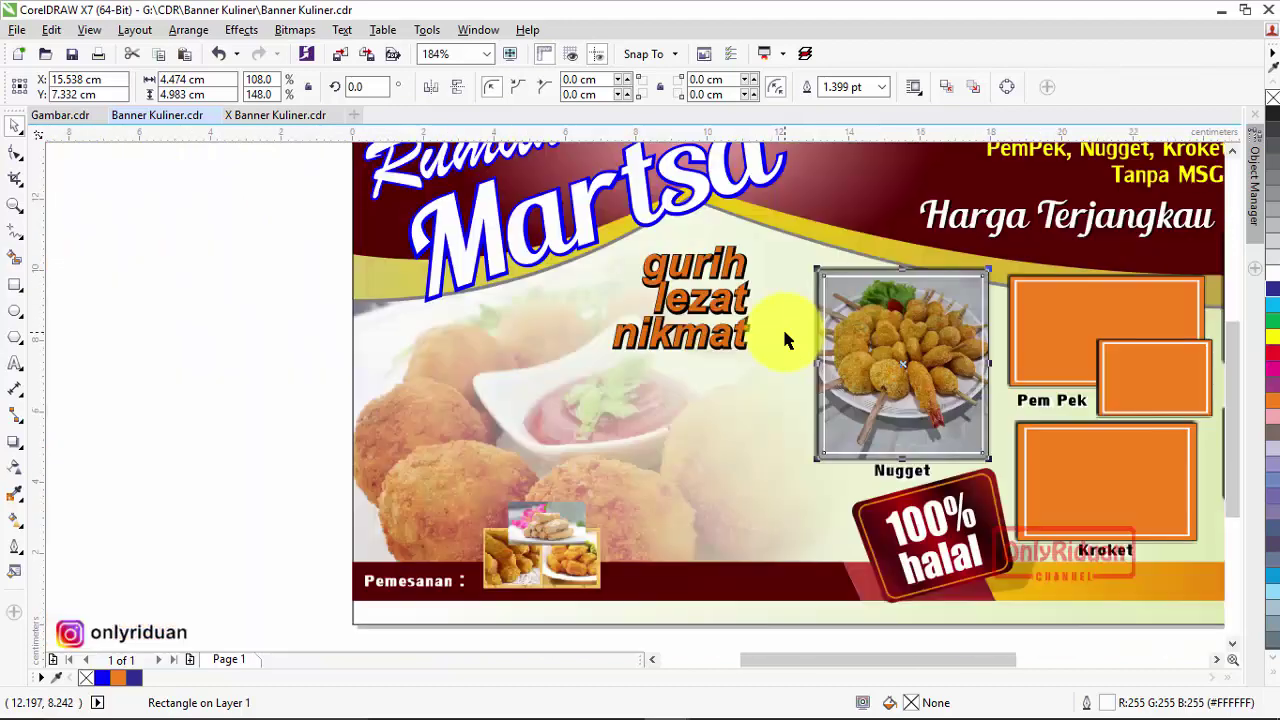
pyautogui.click(571, 575)
pyautogui.moveTo(630, 638); pyautogui.dragTo(482, 482)
pyautogui.moveTo(529, 558); pyautogui.dragTo(886, 420)
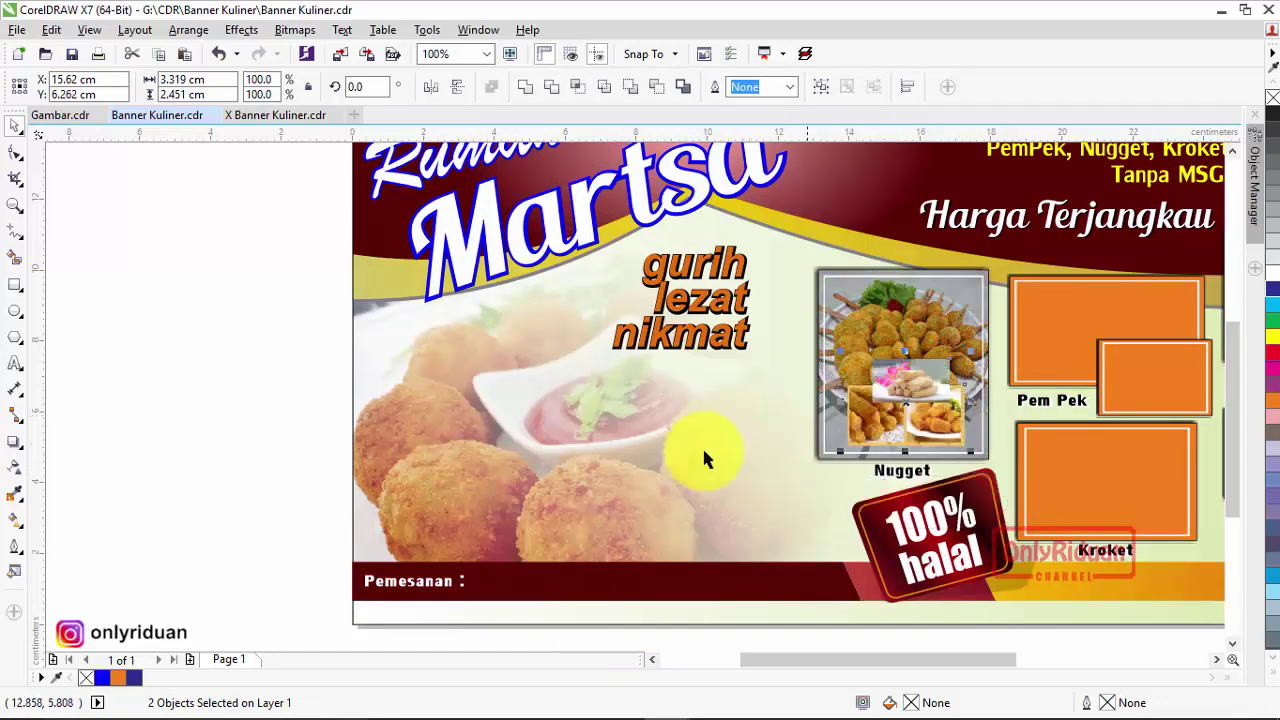
# Select the five food photos beside the banner and enlarge them together to about 5.83 × 19.35 cm overall
pyautogui.click(1216, 660)
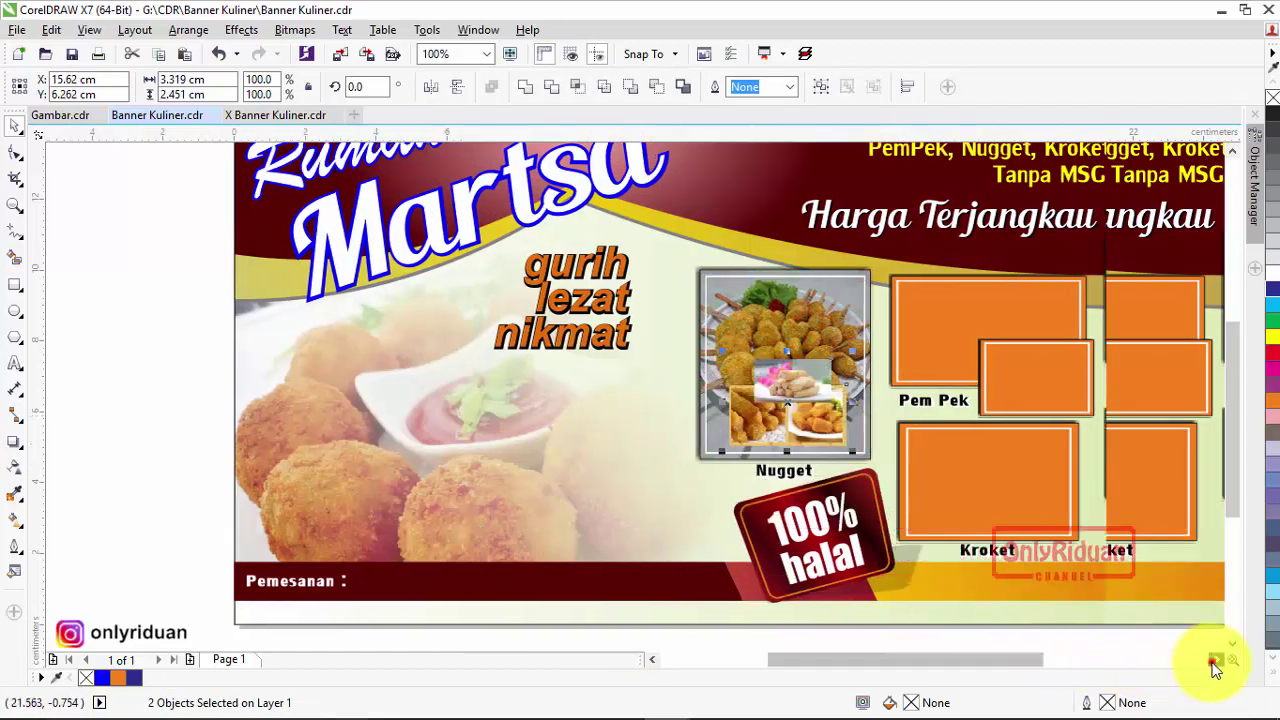
pyautogui.click(1216, 660)
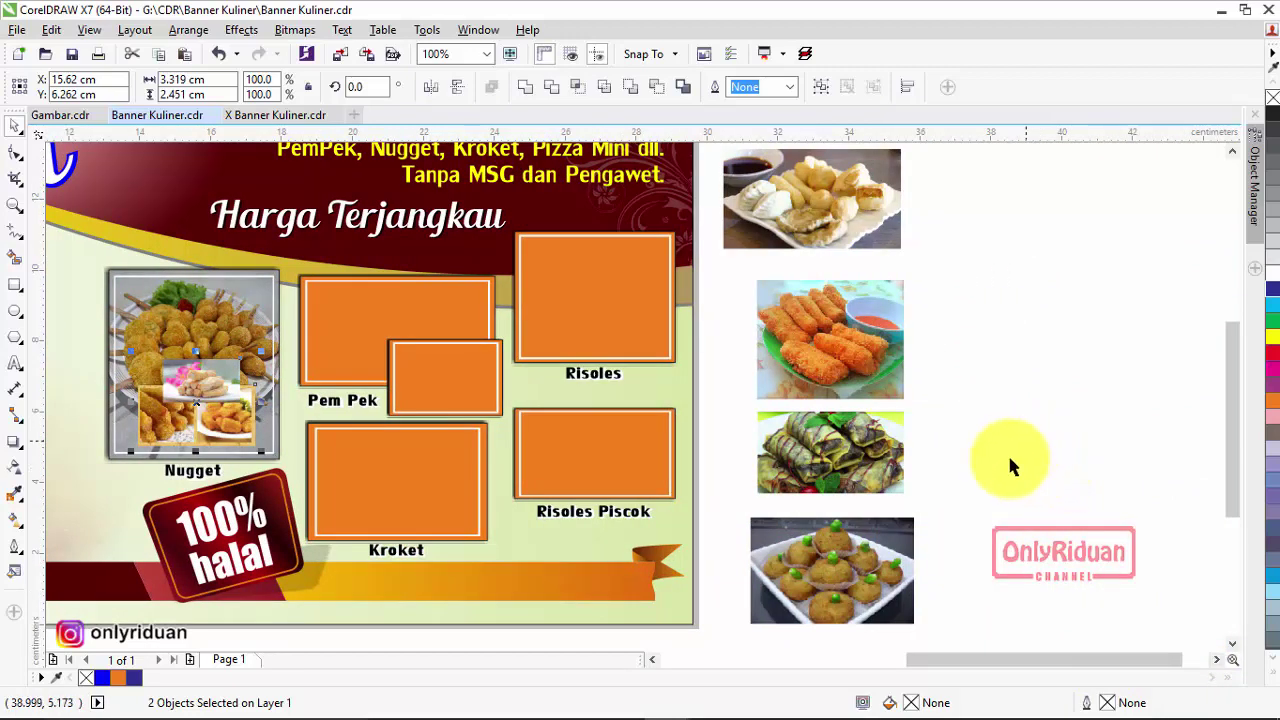
pyautogui.scroll(-1, 1007, 417)
pyautogui.moveTo(1024, 558); pyautogui.dragTo(857, 171)
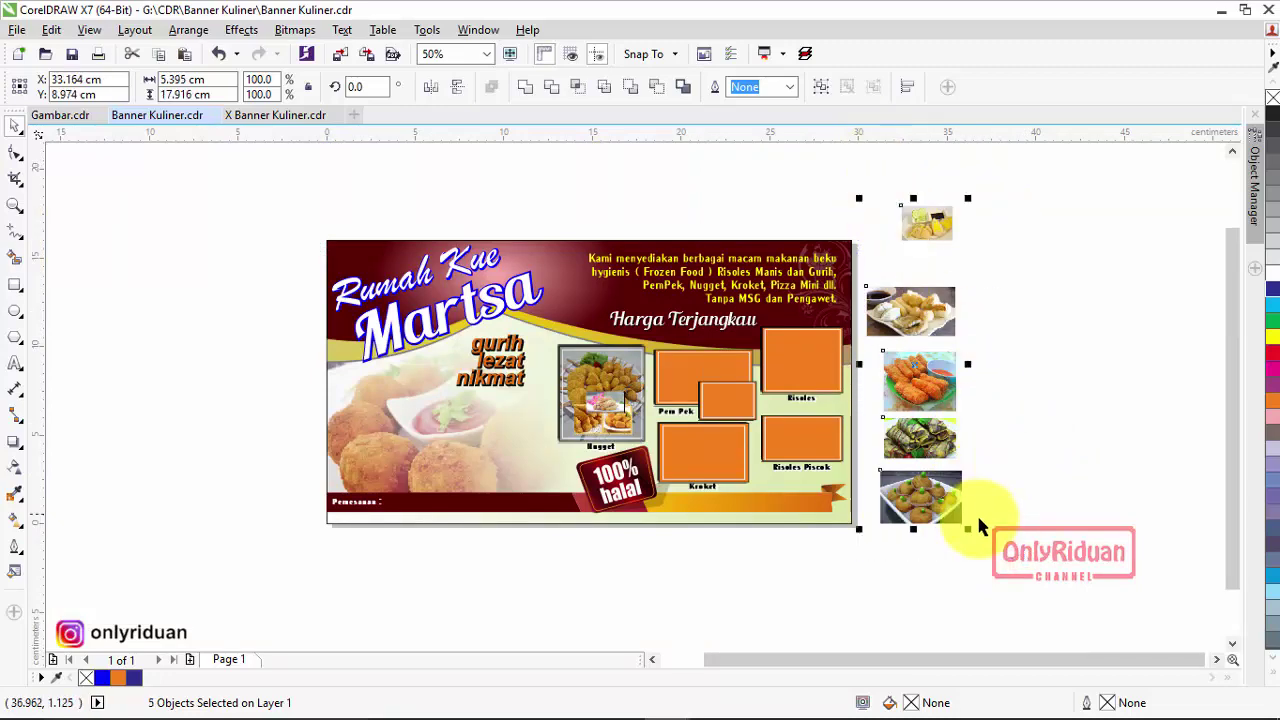
pyautogui.moveTo(970, 535); pyautogui.dragTo(984, 556)
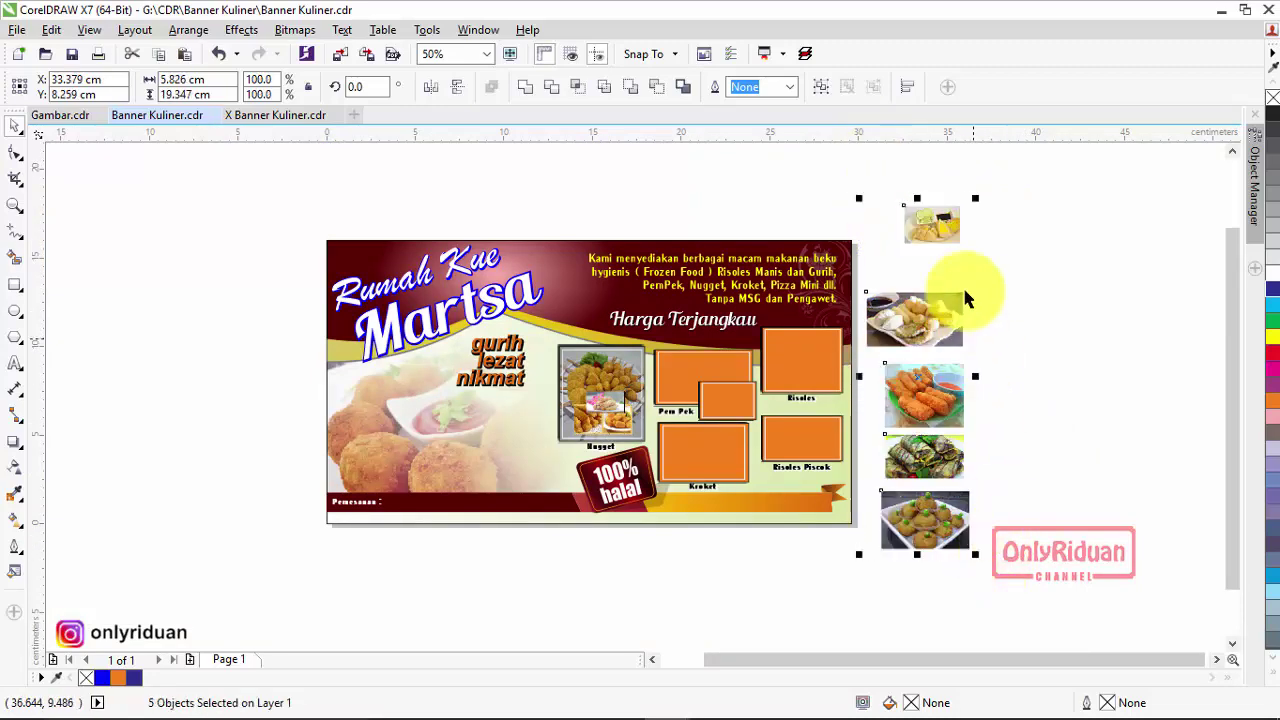
pyautogui.scroll(1, 928, 385)
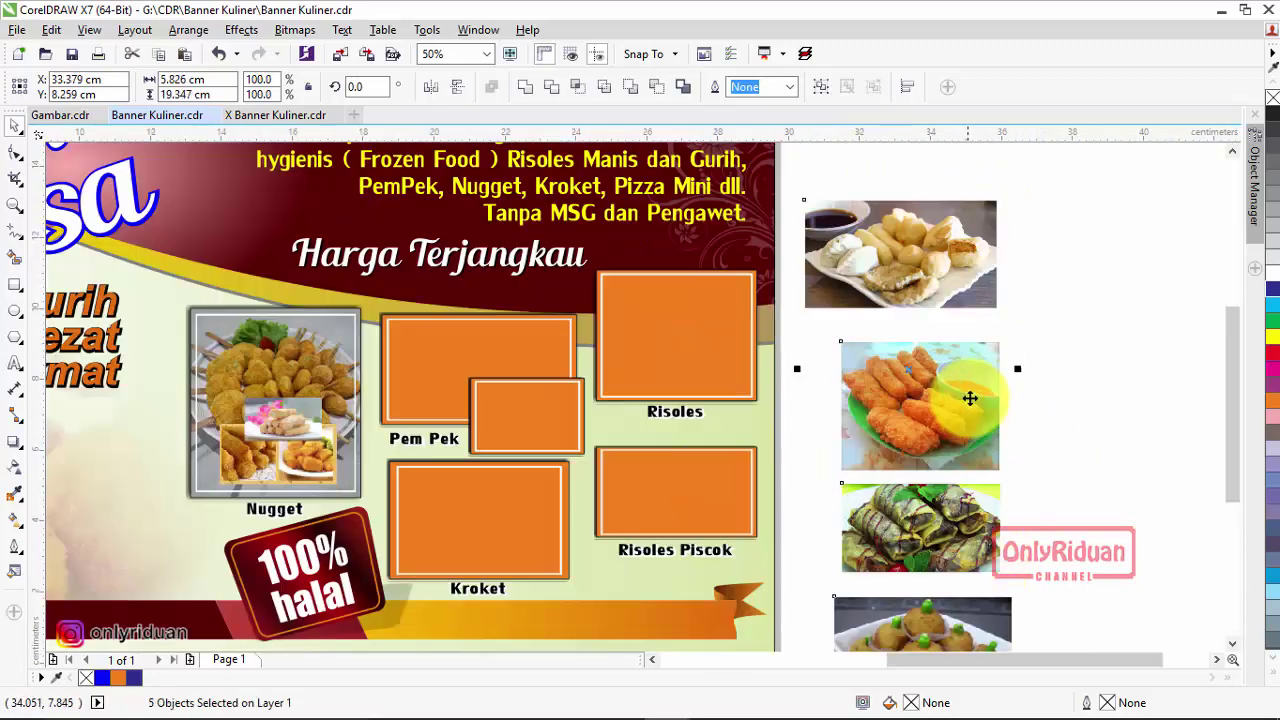
# Try to PowerClip the pem pek photo inside the outer orange rectangle of the large Pem Pek frame, and undo it
pyautogui.click(1090, 395)
pyautogui.click(900, 255)
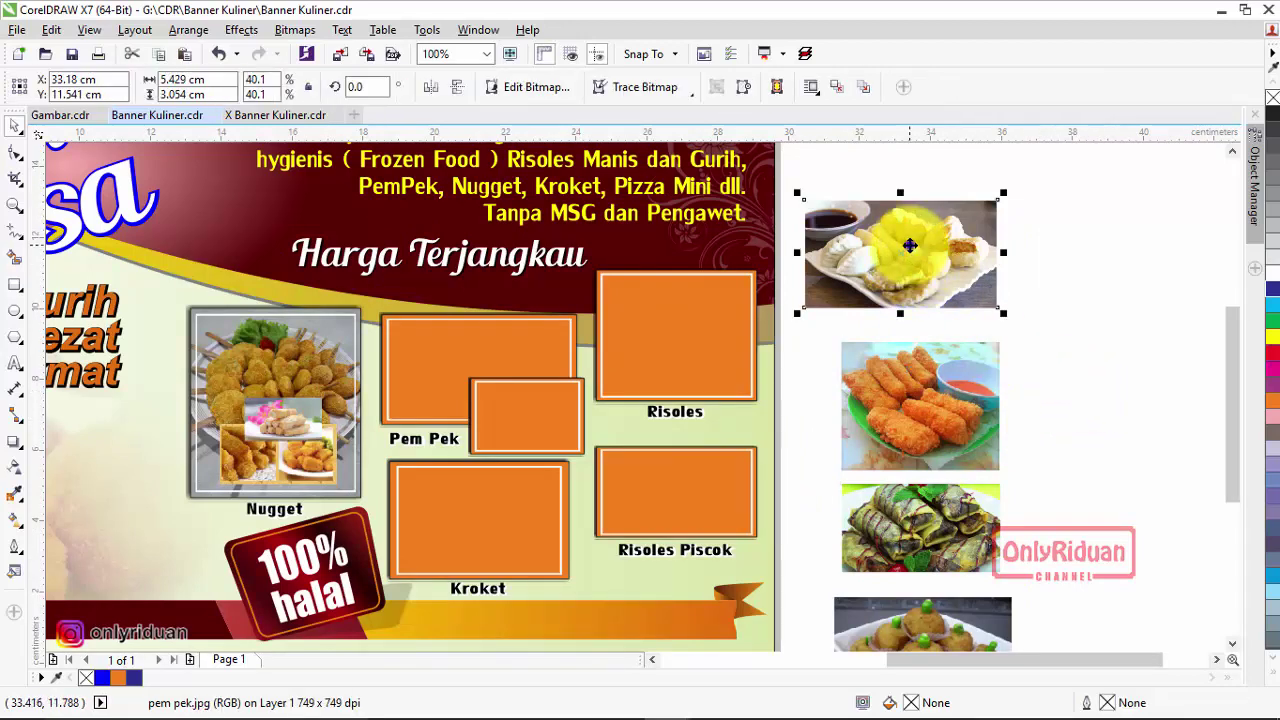
pyautogui.rightClick(912, 242)
pyautogui.click(935, 200)
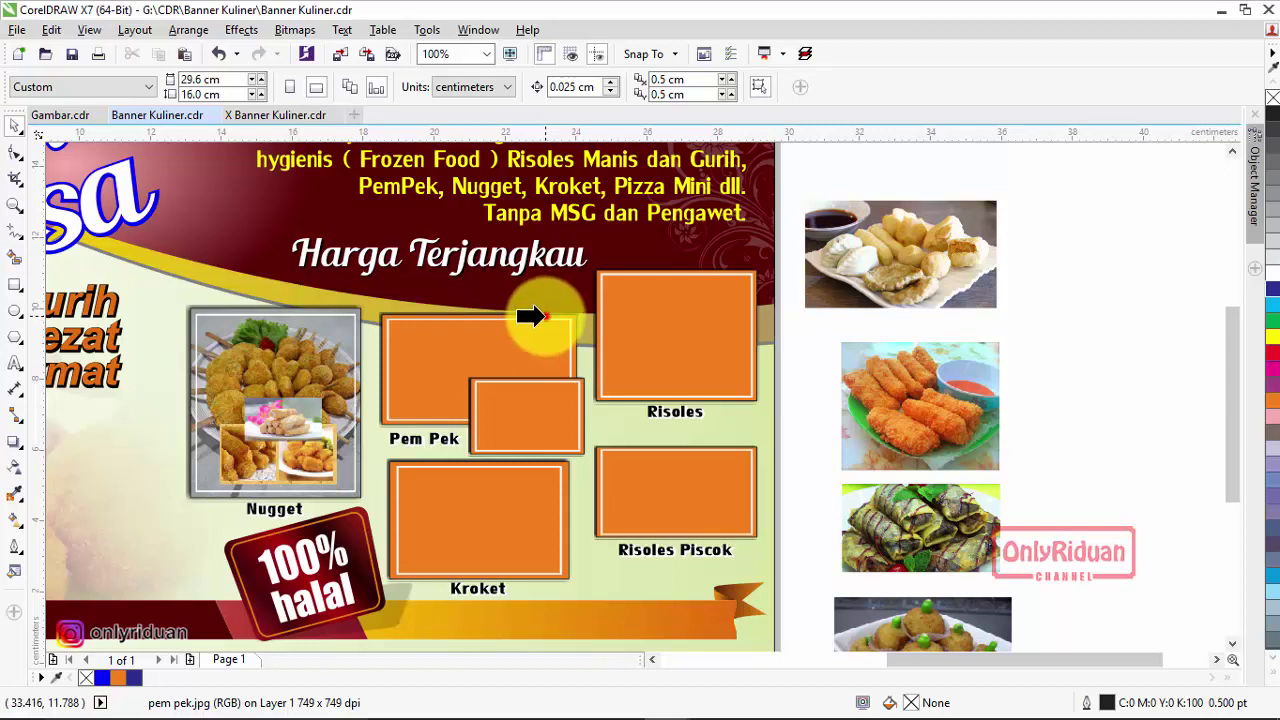
pyautogui.click(545, 316)
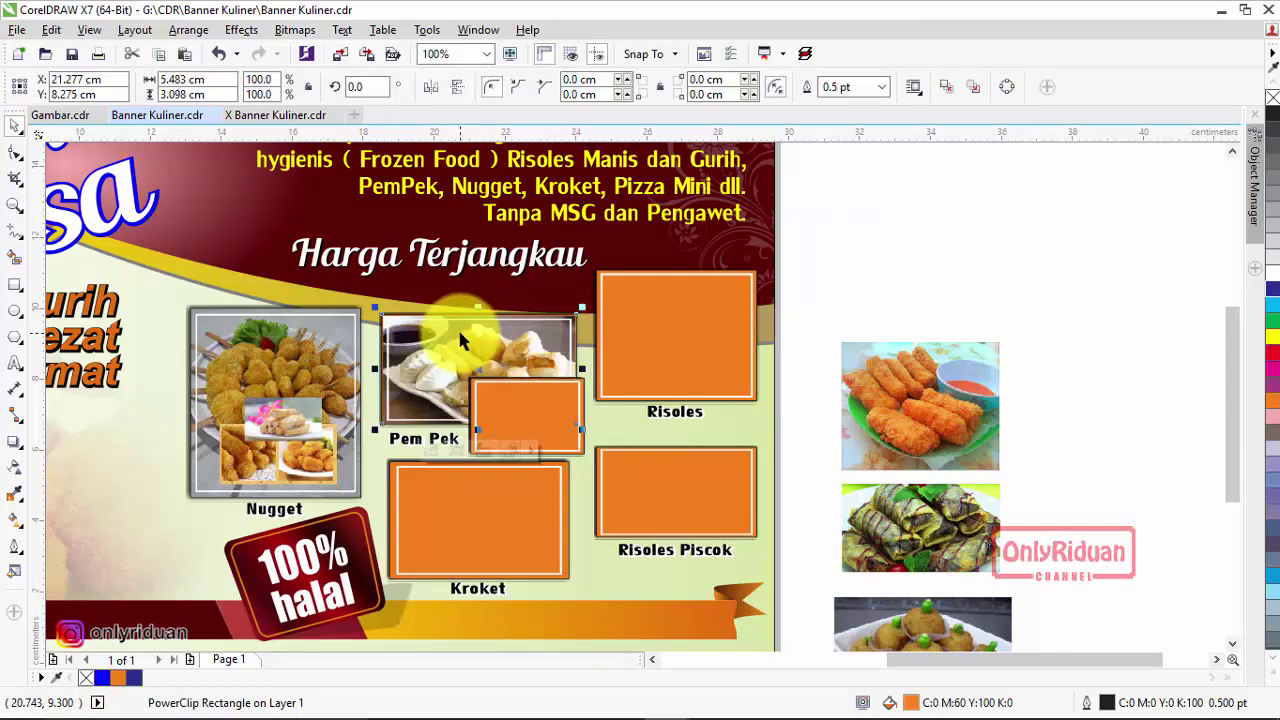
pyautogui.hotkey('ctrl', 'z')
# Select the five food photos beside the banner and enlarge them together to about 5.97 × 19.82 cm overall
pyautogui.scroll(-2, 741, 282)
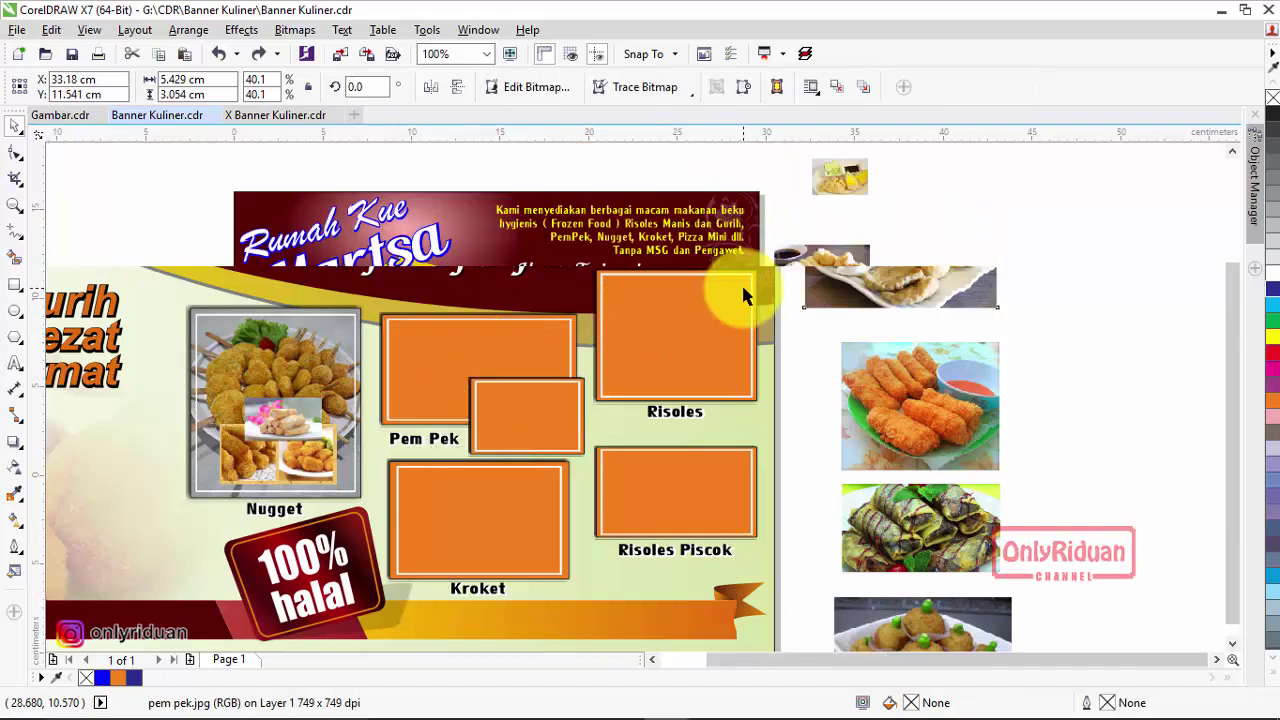
pyautogui.moveTo(810, 200); pyautogui.dragTo(766, 192)
pyautogui.moveTo(883, 210); pyautogui.dragTo(886, 202)
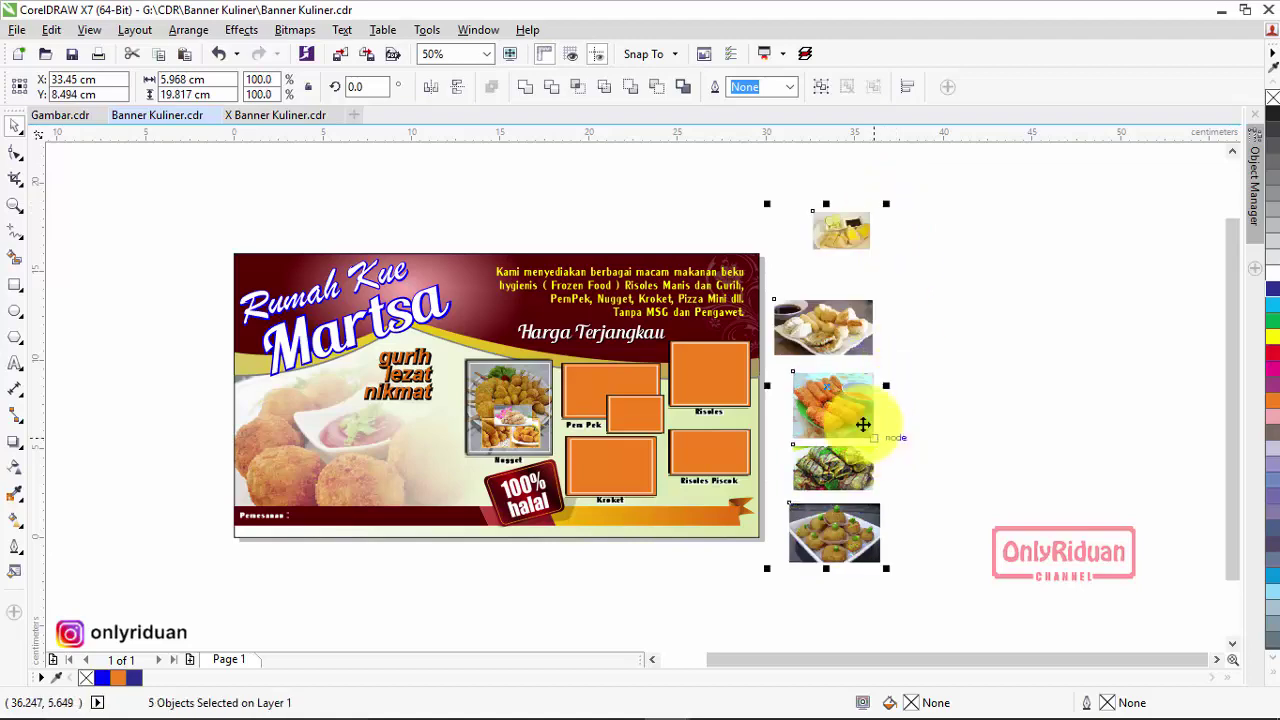
pyautogui.scroll(2, 770, 422)
# PowerClip the enlarged pem pek photo inside the outer orange rectangle of the large Pem Pek frame
pyautogui.click(840, 270)
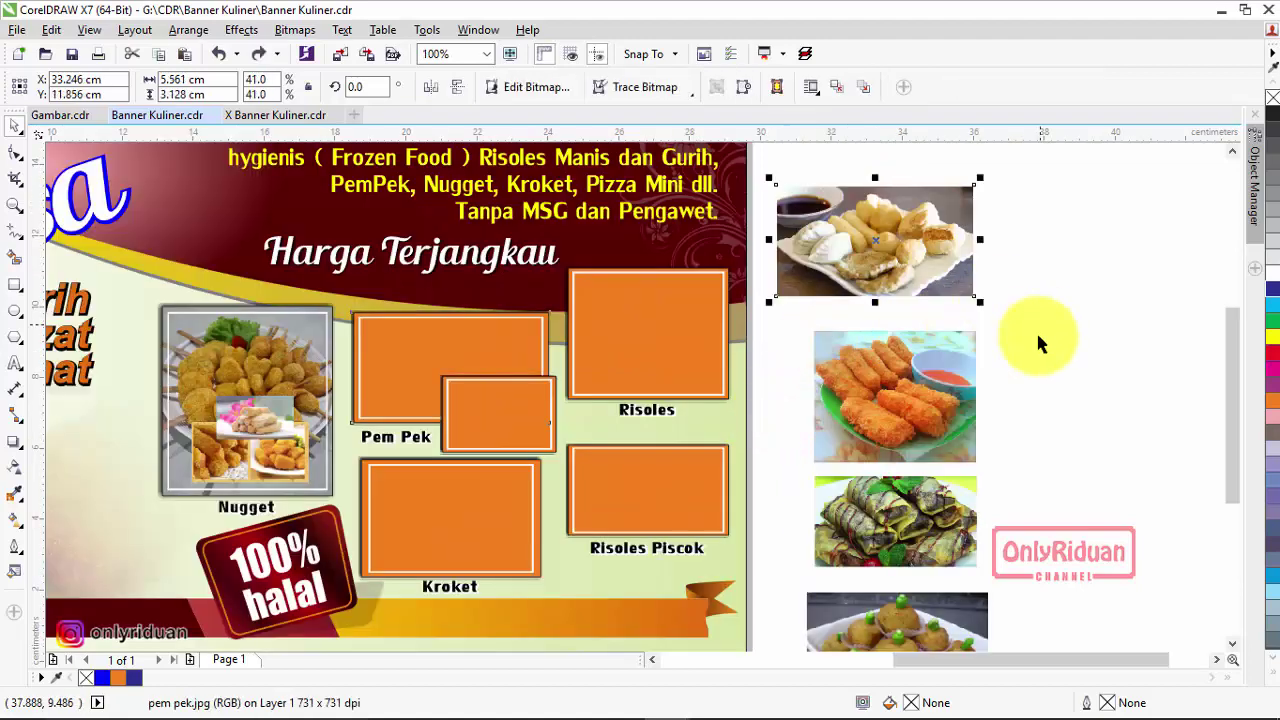
pyautogui.rightClick(912, 205)
pyautogui.click(828, 323)
pyautogui.click(934, 300)
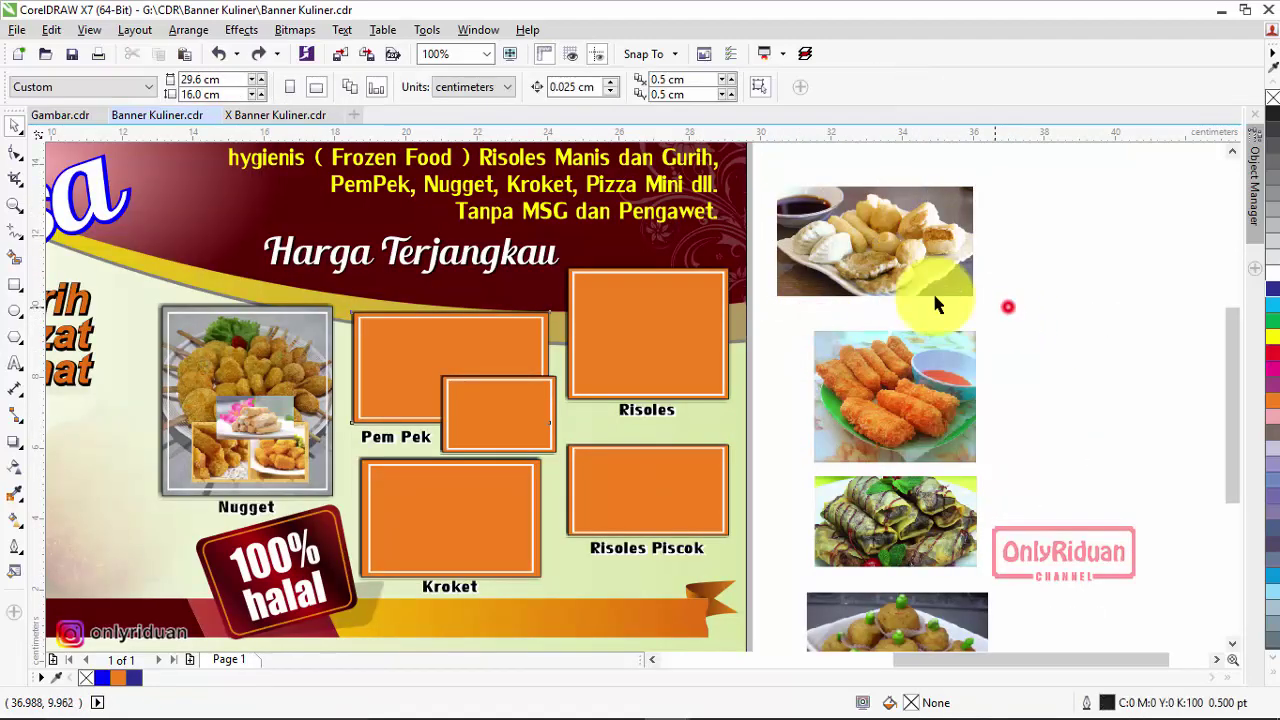
pyautogui.click(908, 277)
pyautogui.rightClick(905, 202)
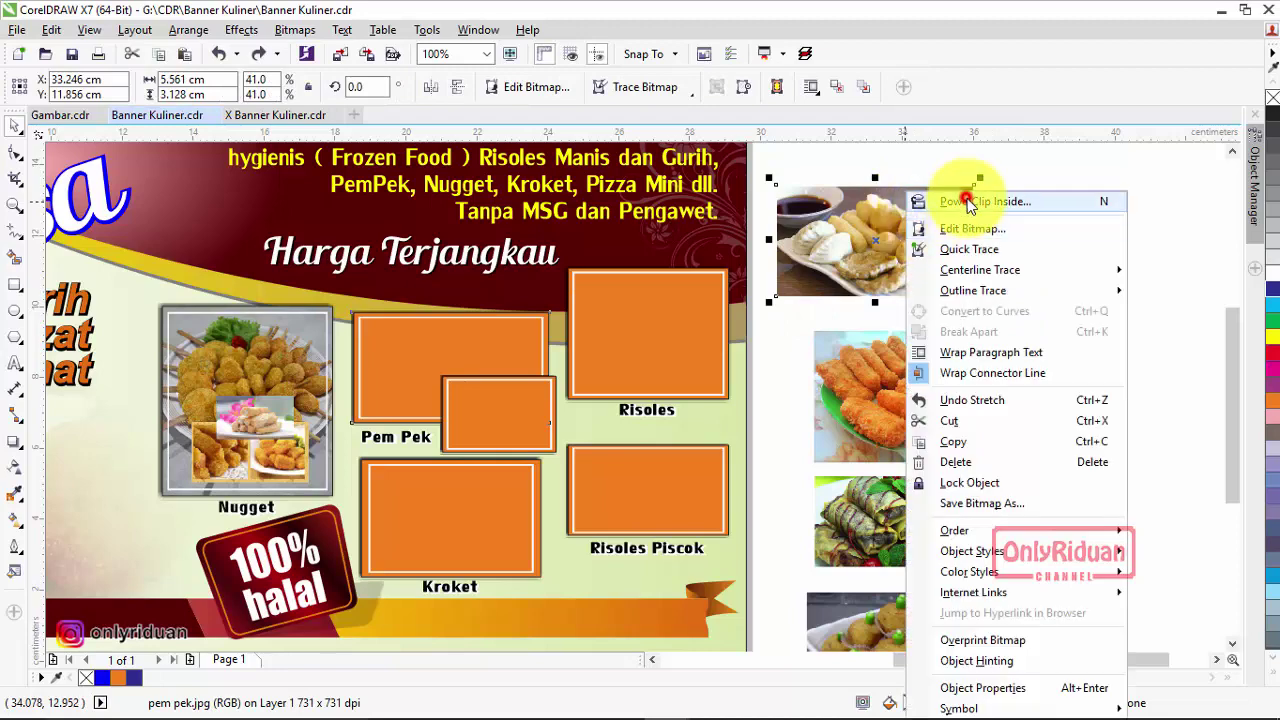
pyautogui.click(970, 198)
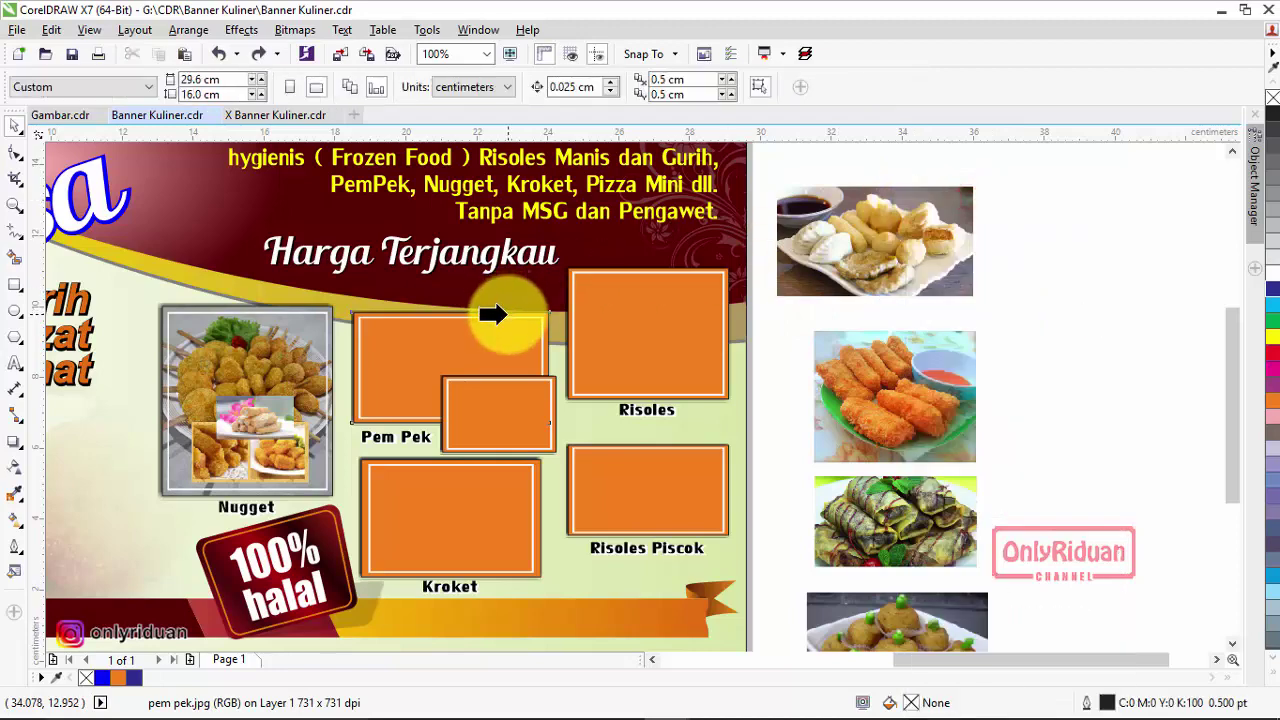
pyautogui.click(505, 315)
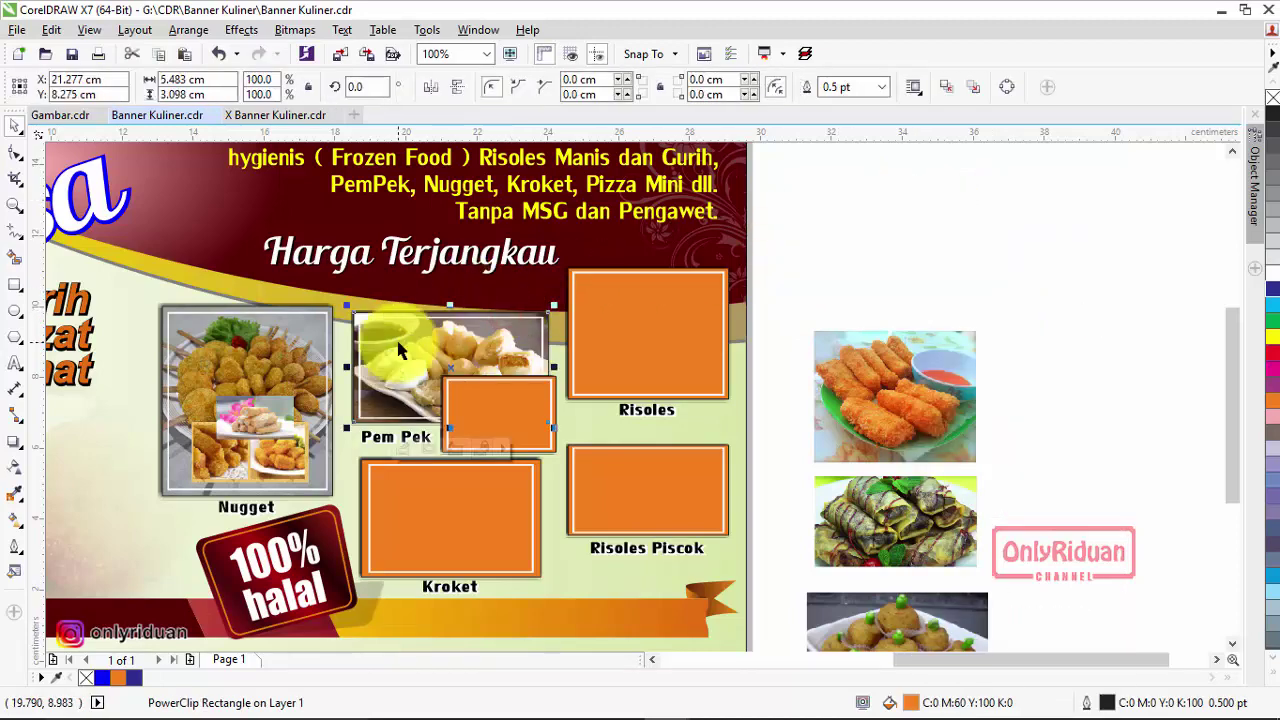
# Move the risoles photo closer to the banner, try to PowerClip it inside the Risoles frame's white-outlined rectangle, and undo the clip
pyautogui.moveTo(882, 381); pyautogui.dragTo(850, 315)
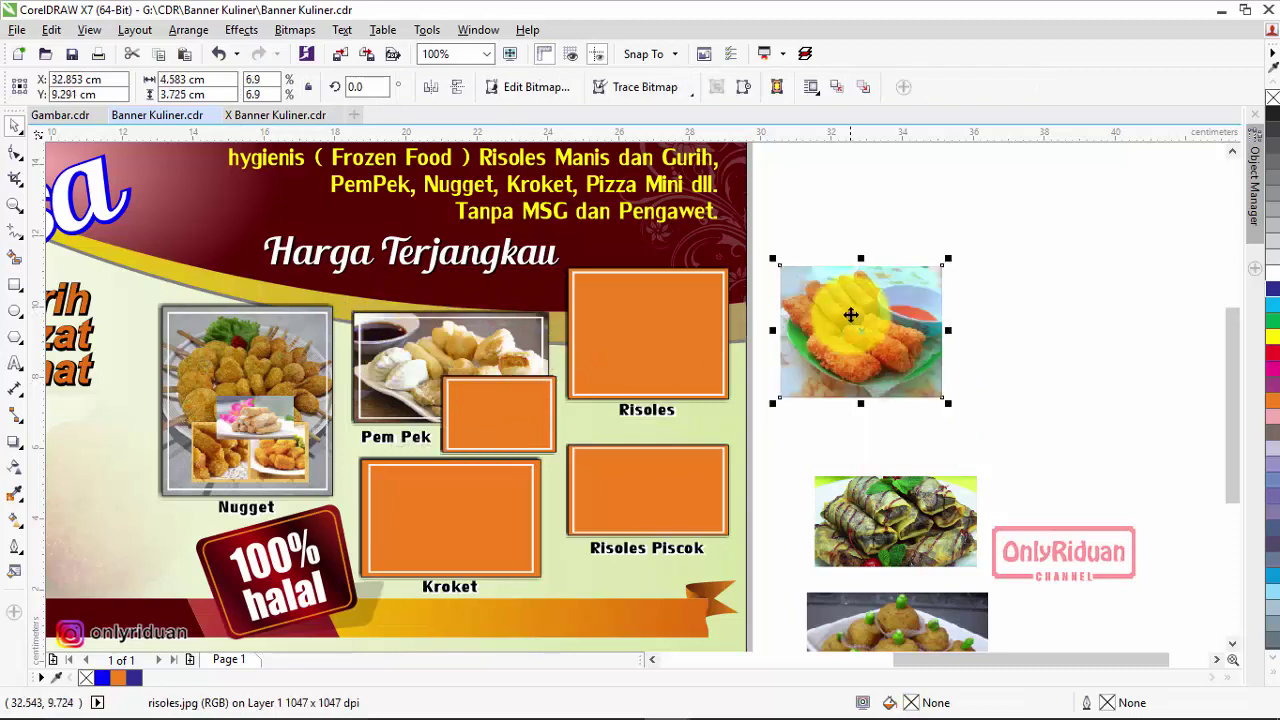
pyautogui.rightClick(850, 315)
pyautogui.click(891, 203)
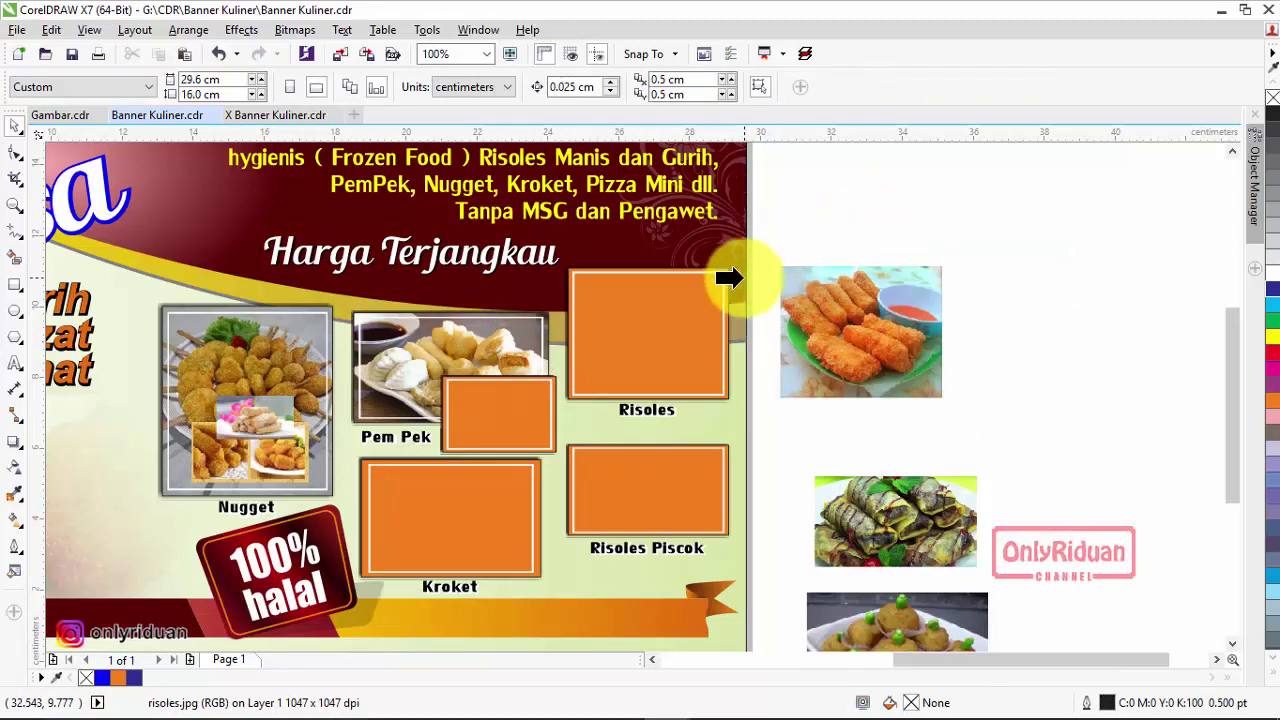
pyautogui.click(646, 268)
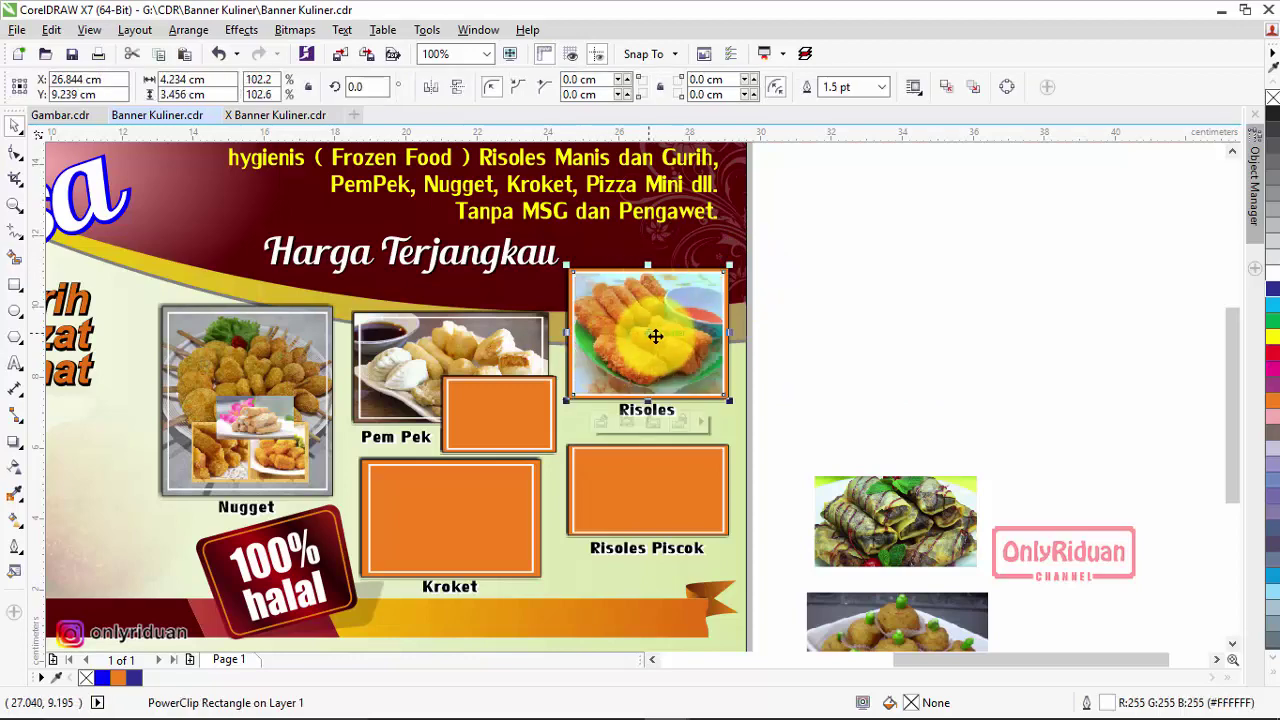
pyautogui.hotkey('ctrl', 'z')
# PowerClip the risoles photo inside the outer orange rectangle of the Risoles frame
pyautogui.scroll(3, 826, 337)
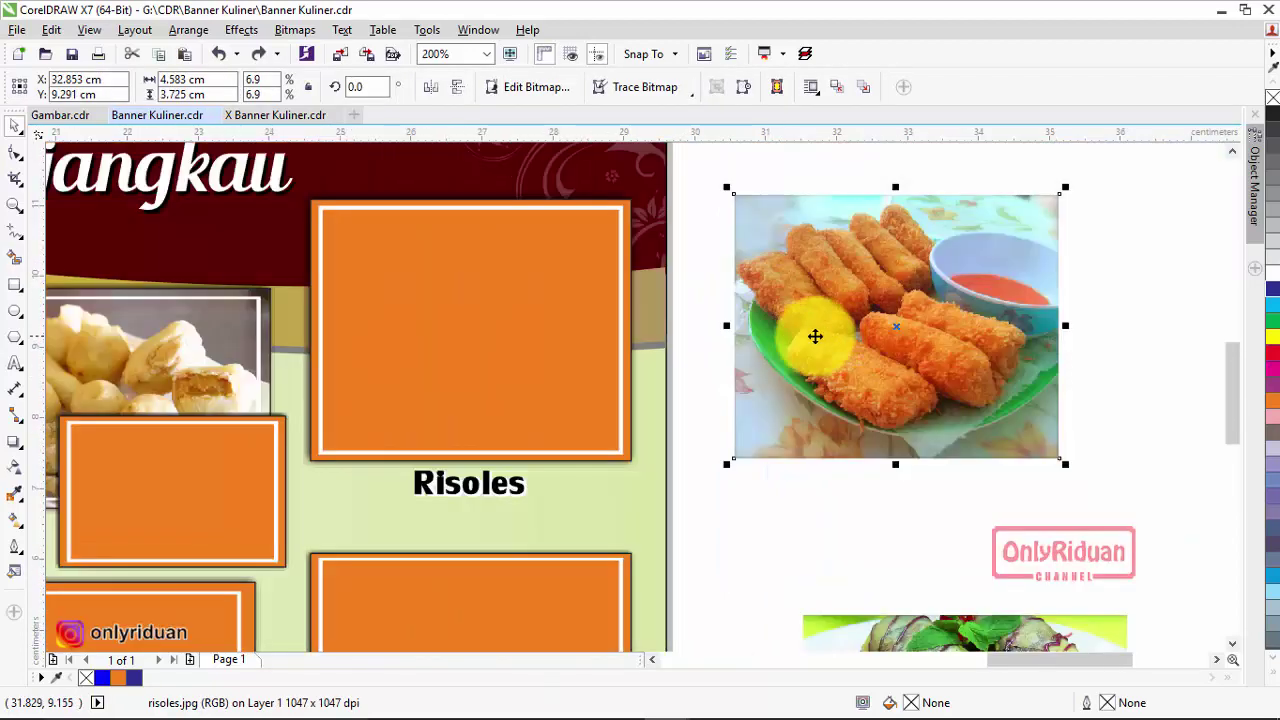
pyautogui.rightClick(815, 337)
pyautogui.click(850, 203)
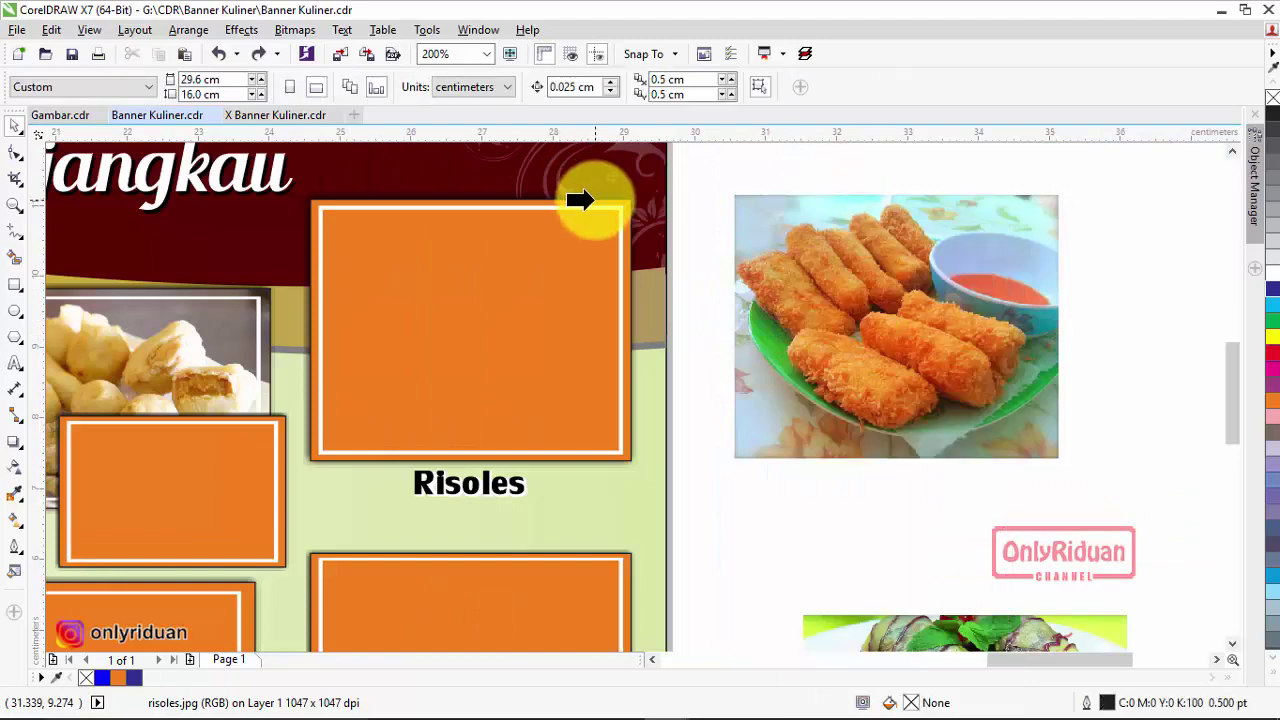
pyautogui.click(595, 201)
pyautogui.scroll(-3, 520, 368)
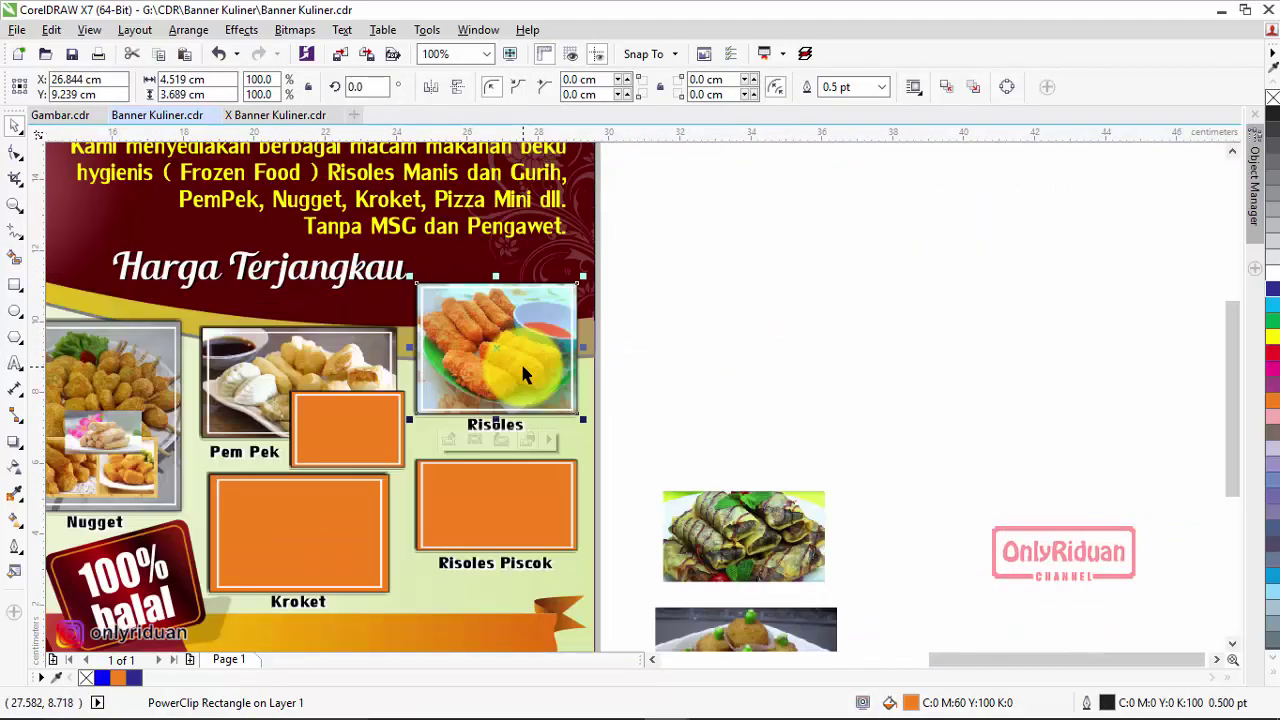
# Move the chocolate-drizzled piscok photo next to the Risoles Piscok frame and PowerClip it inside the outer orange rectangle
pyautogui.moveTo(730, 558); pyautogui.dragTo(662, 516)
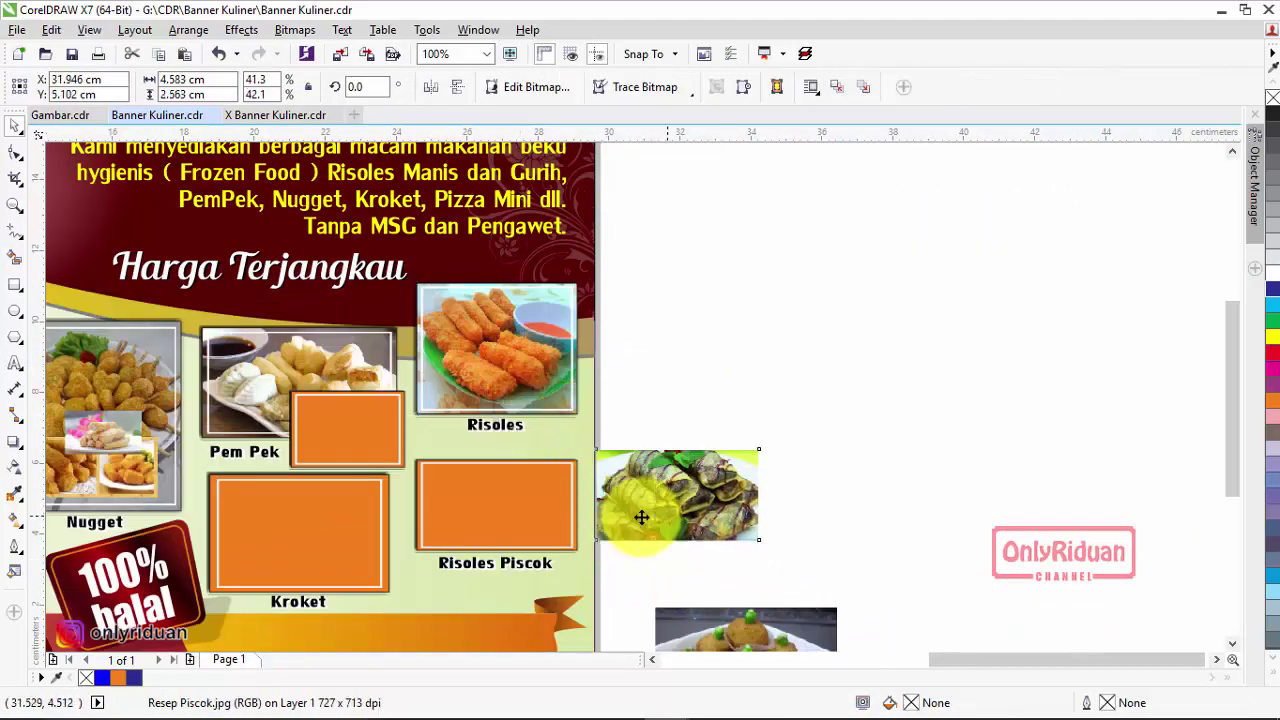
pyautogui.scroll(2, 620, 510)
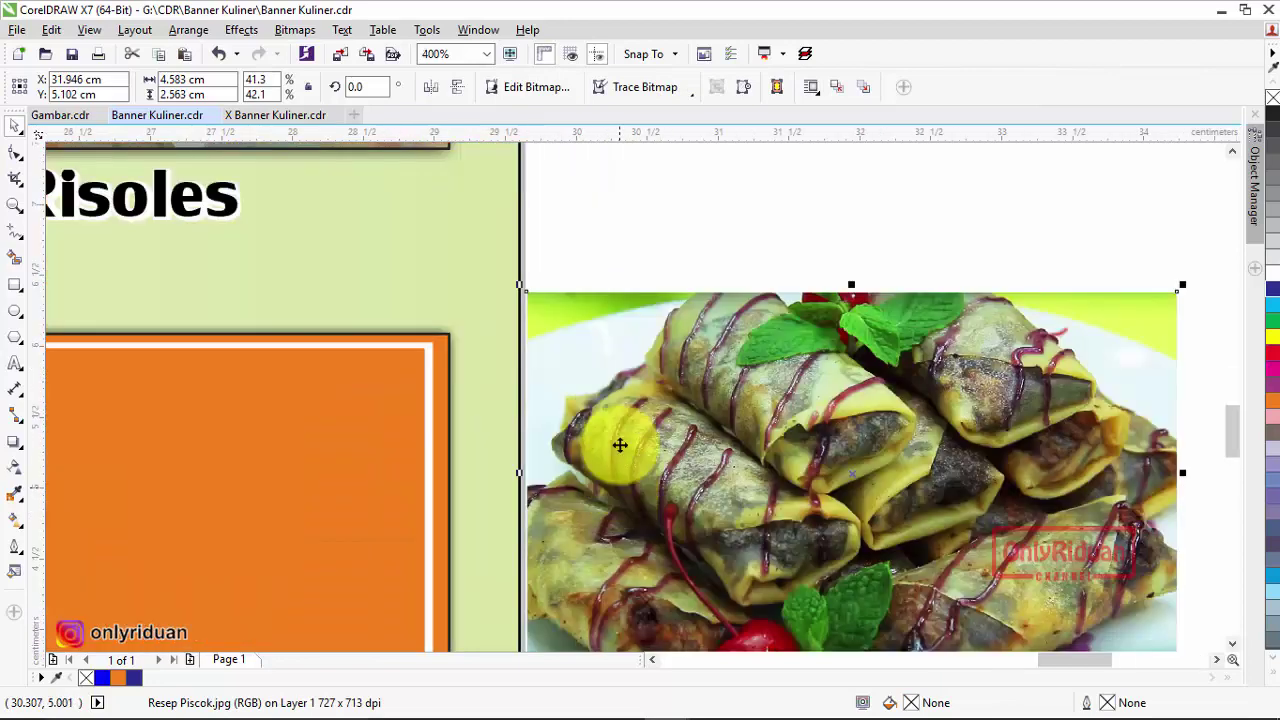
pyautogui.rightClick(622, 385)
pyautogui.click(690, 201)
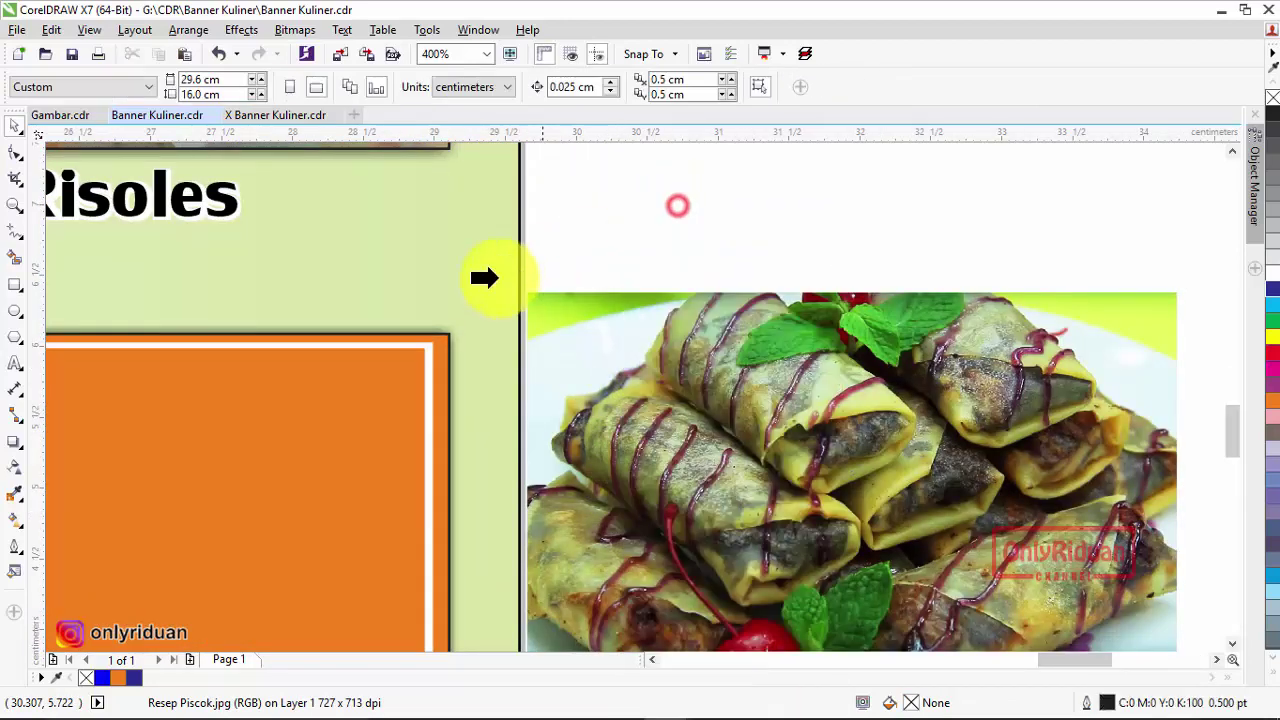
pyautogui.click(440, 343)
# Move the croquette photo beside the Kroket frame and PowerClip it inside that frame's outer orange rectangle
pyautogui.scroll(-2, 553, 378)
pyautogui.scroll(-1, 654, 397)
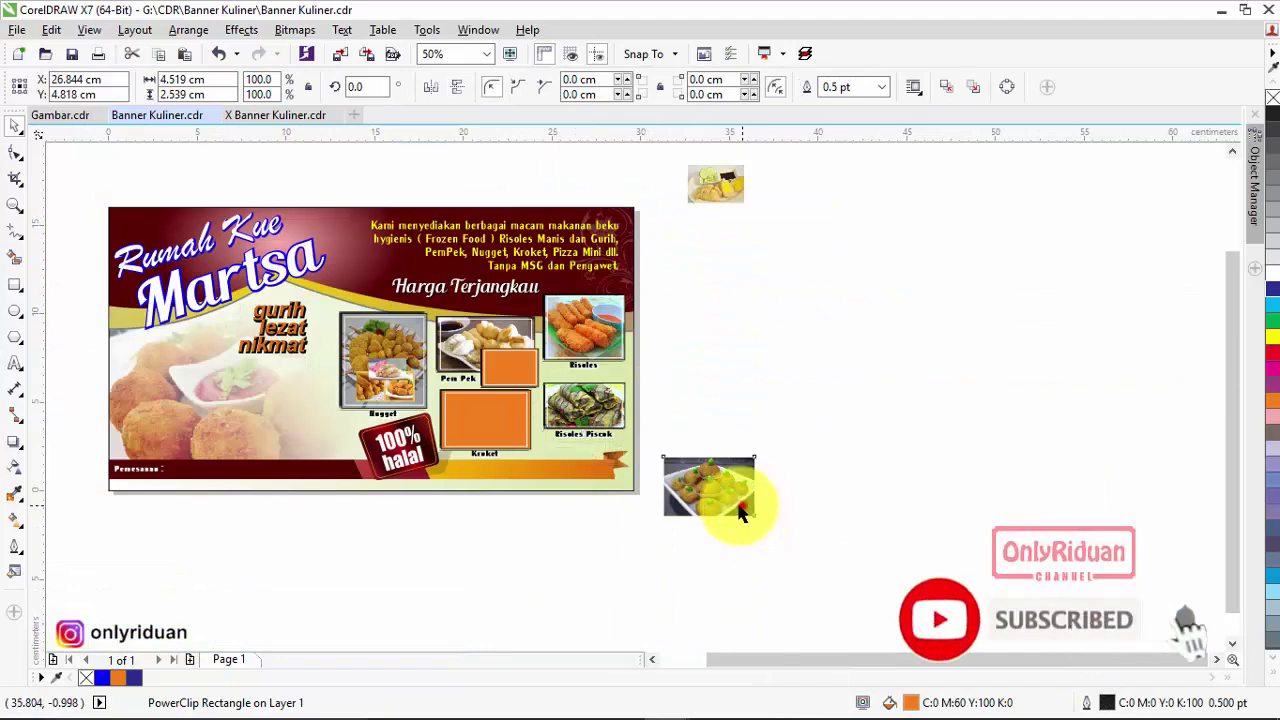
pyautogui.moveTo(740, 509); pyautogui.dragTo(545, 450)
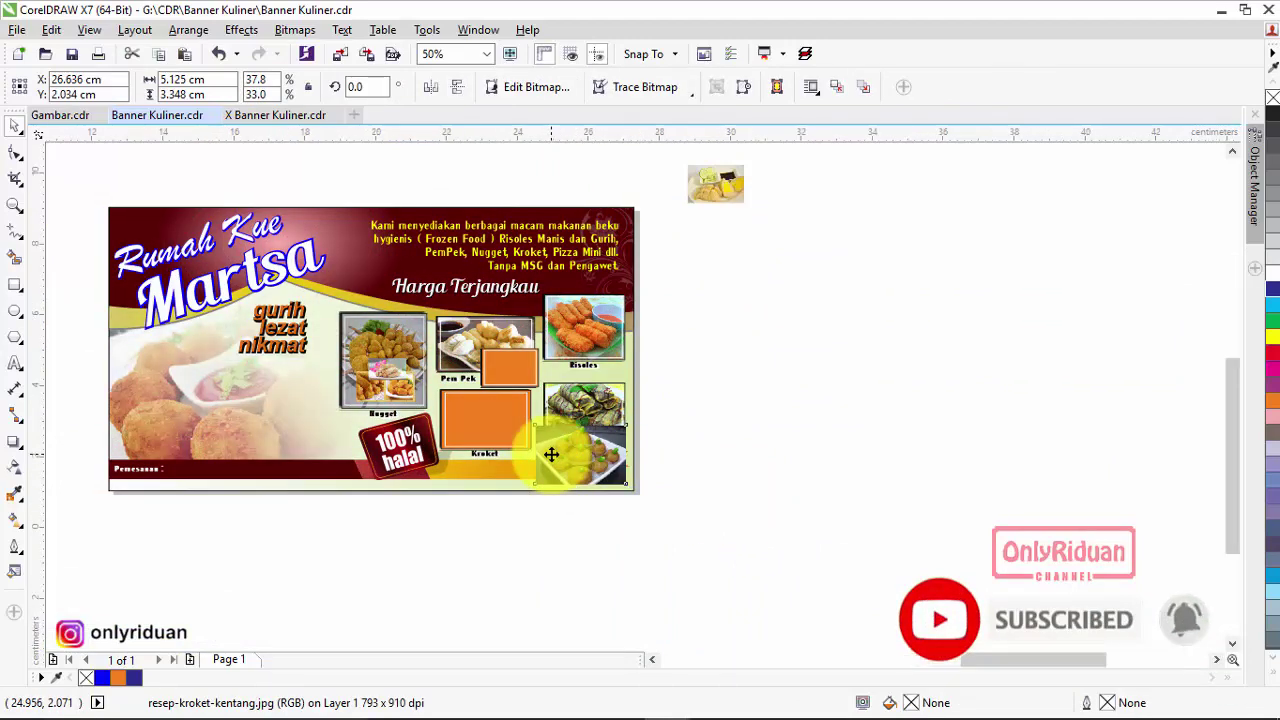
pyautogui.scroll(3, 551, 454)
pyautogui.rightClick(568, 347)
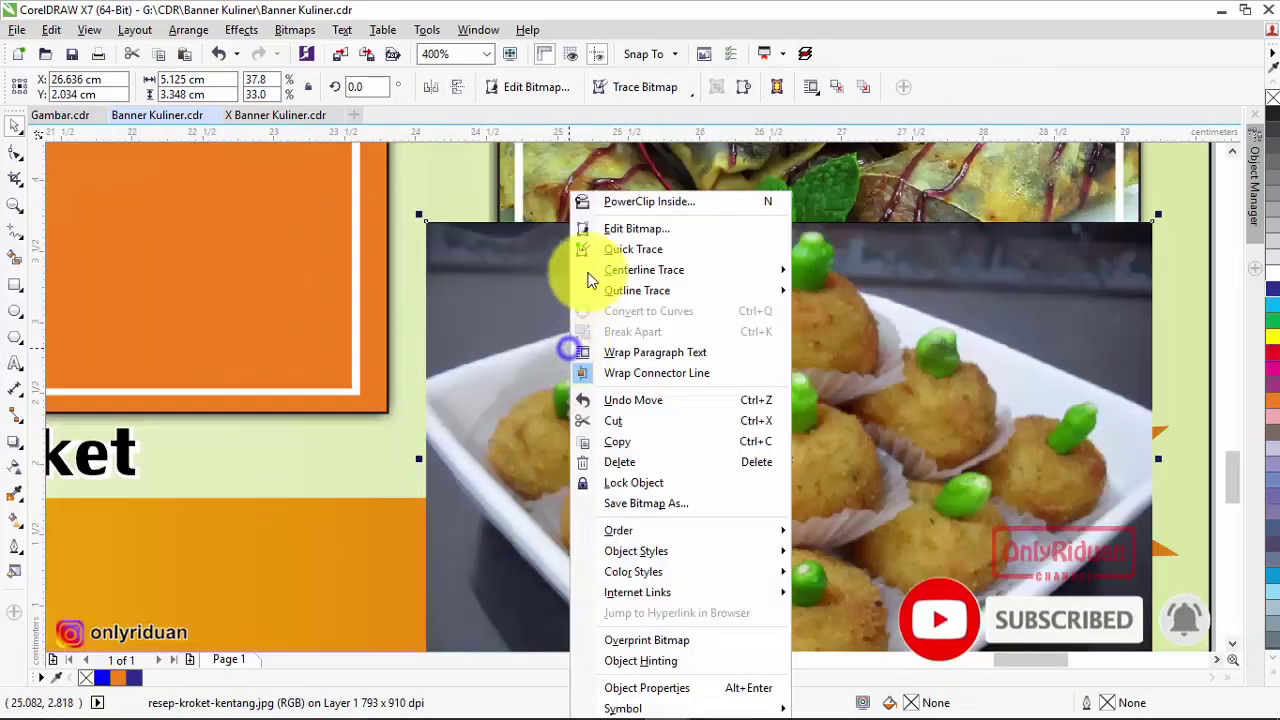
pyautogui.click(605, 200)
pyautogui.click(352, 373)
# Move the small pempek kapal selam photo near the Pem Pek frames and PowerClip it inside the small overlapping frame's outer rectangle
pyautogui.scroll(-3, 570, 411)
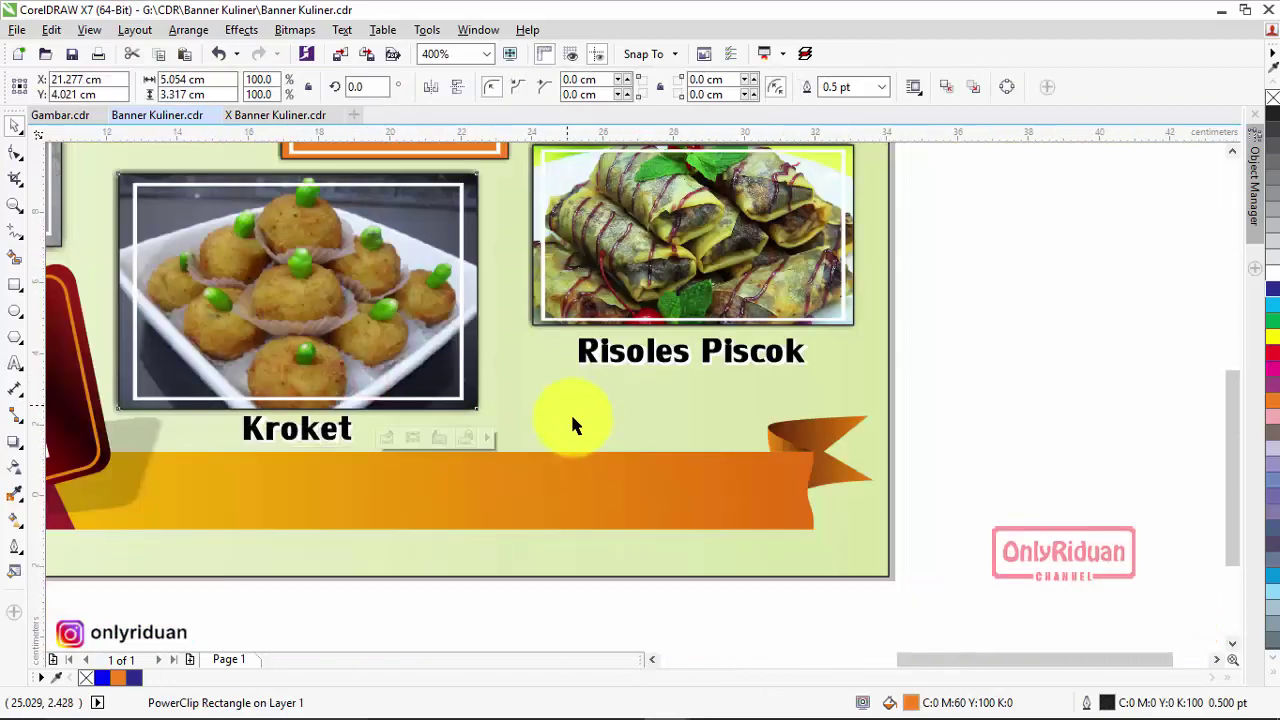
pyautogui.moveTo(735, 157); pyautogui.dragTo(740, 313)
pyautogui.scroll(3, 574, 314)
pyautogui.rightClick(612, 248)
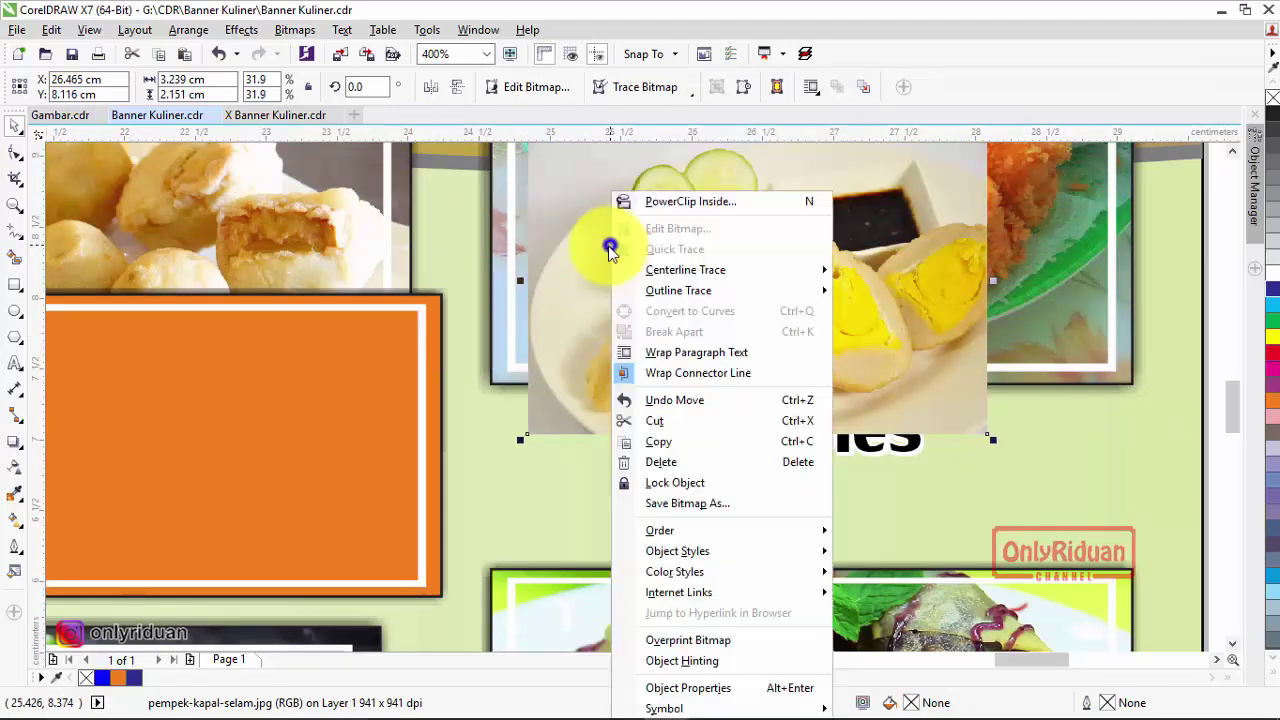
pyautogui.click(665, 201)
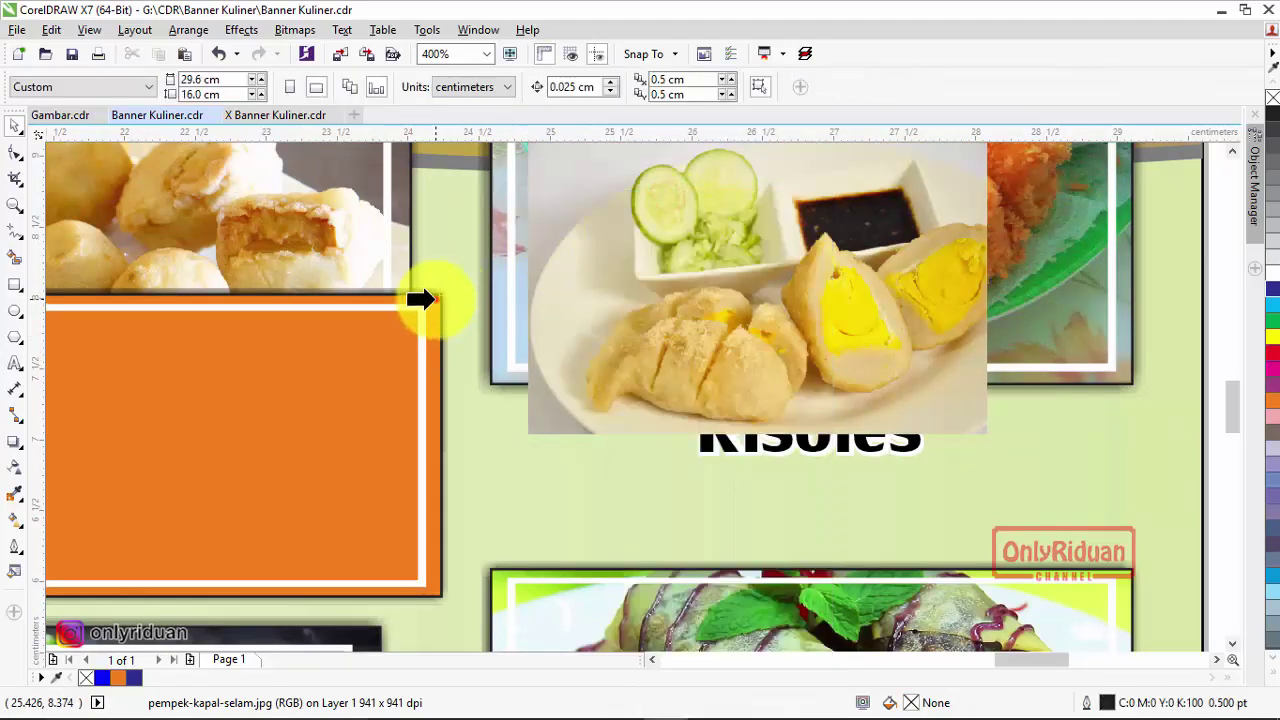
pyautogui.click(430, 299)
# Examine the filled product frames, their five name labels, the yellow description text and the banner title
pyautogui.scroll(-3, 666, 449)
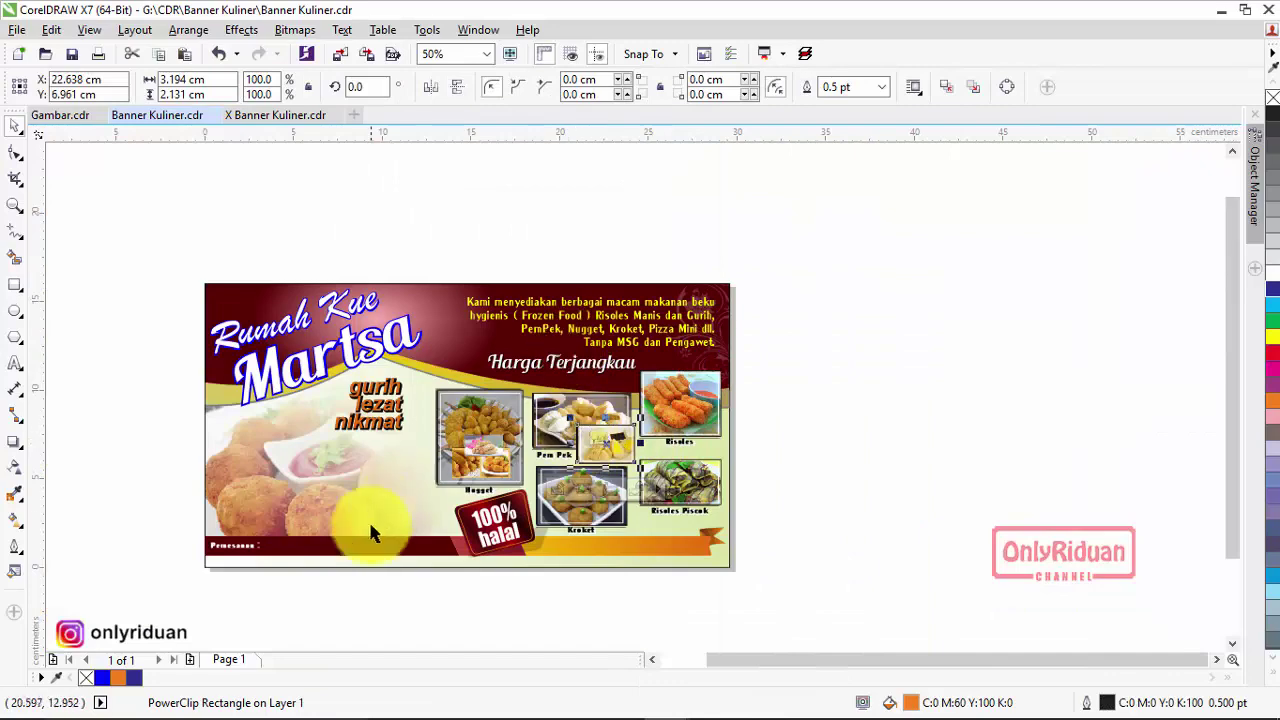
pyautogui.scroll(1, 565, 395)
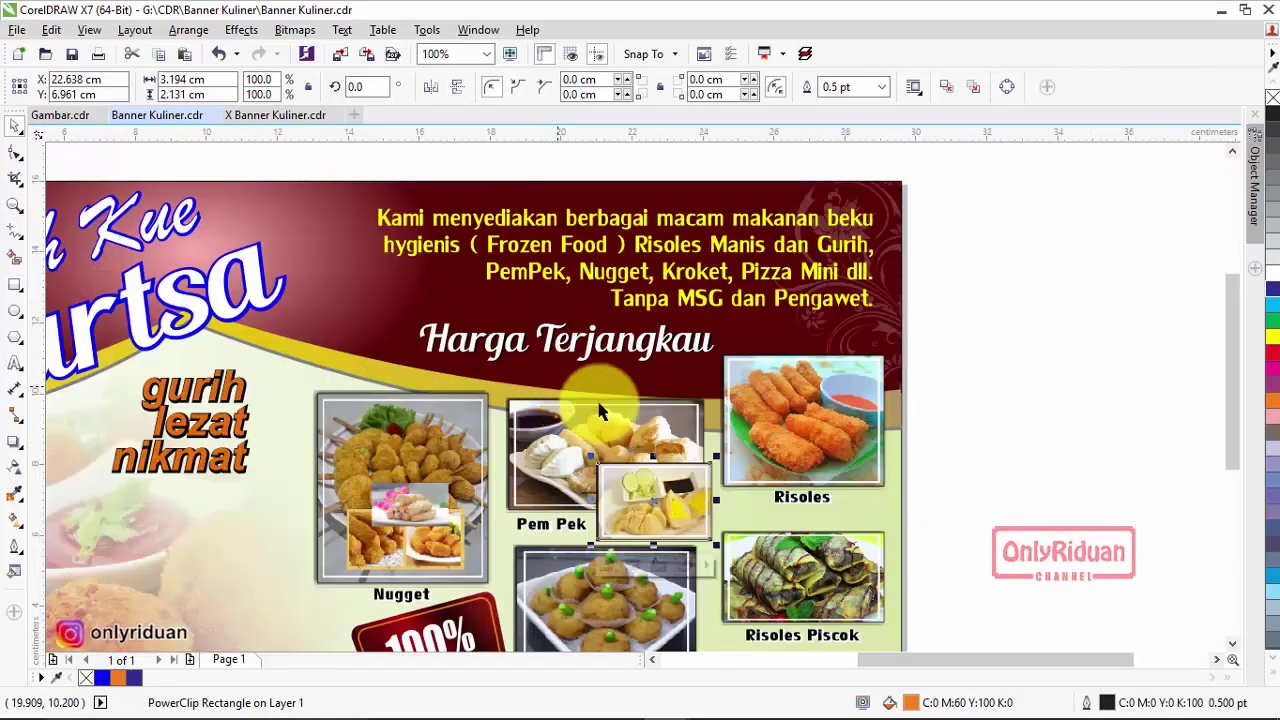
pyautogui.click(1232, 645)
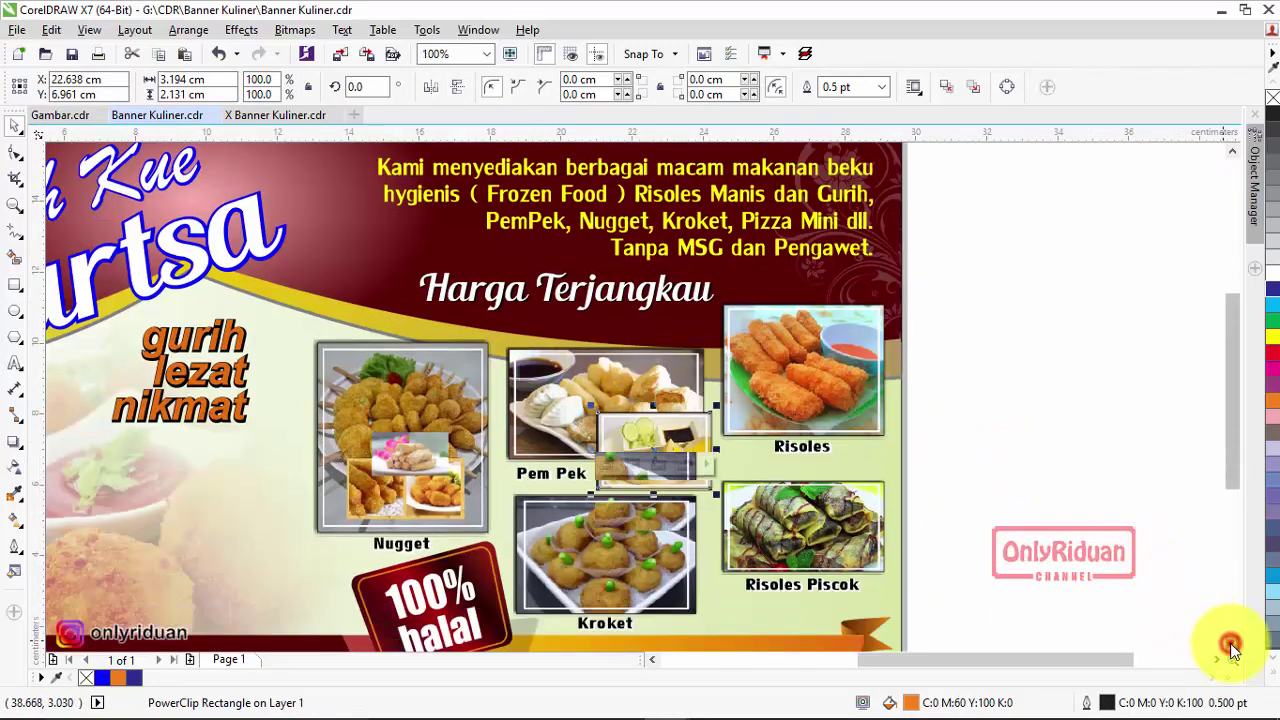
pyautogui.click(1232, 648)
pyautogui.click(538, 322)
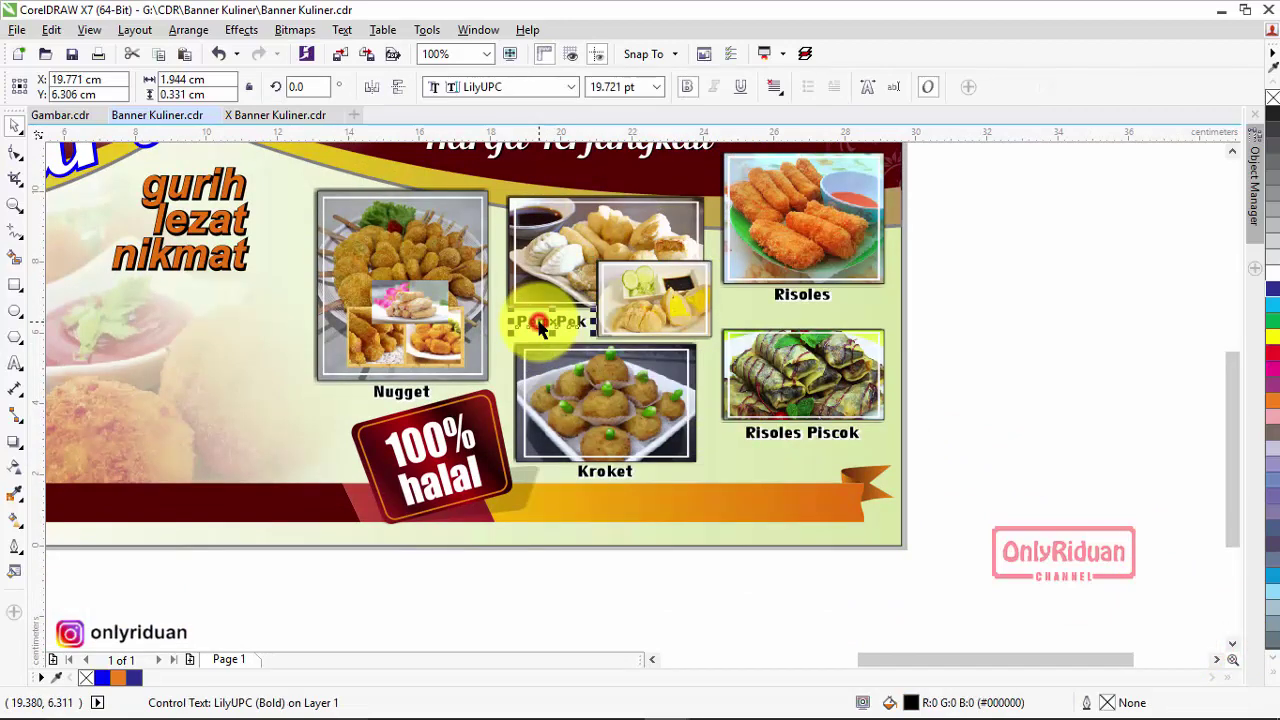
pyautogui.click(398, 397)
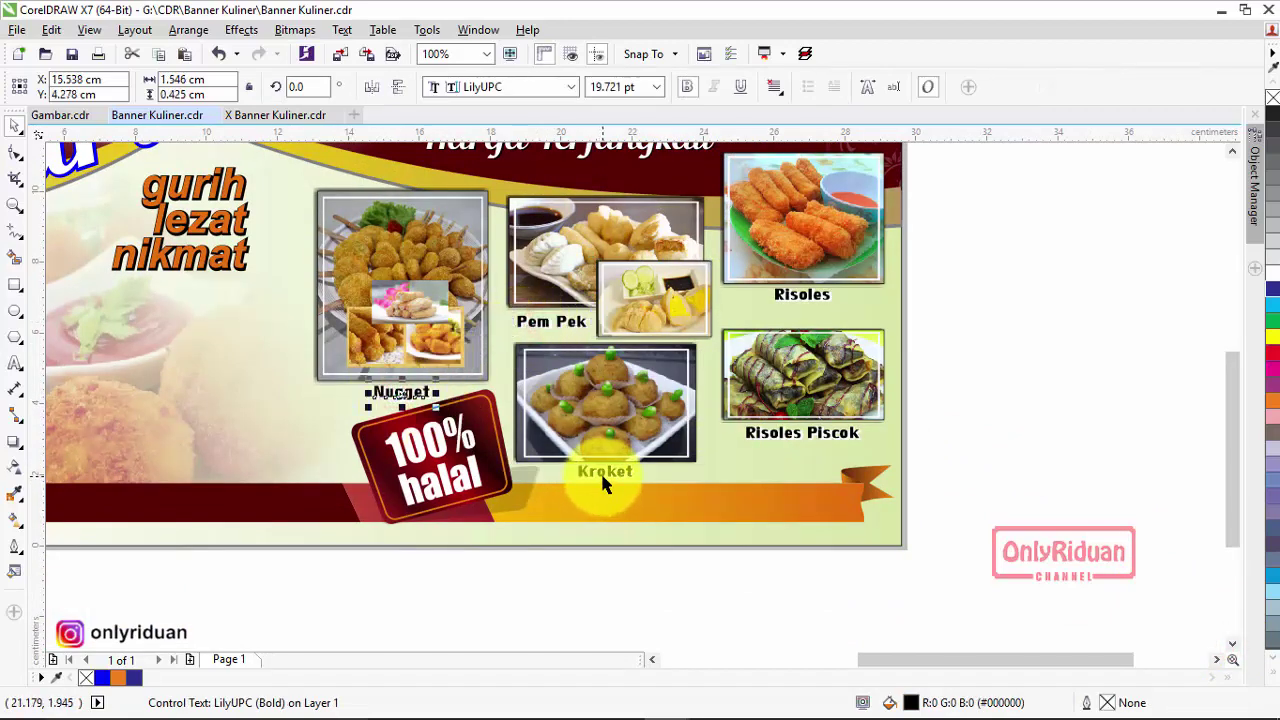
pyautogui.click(604, 480)
pyautogui.click(789, 436)
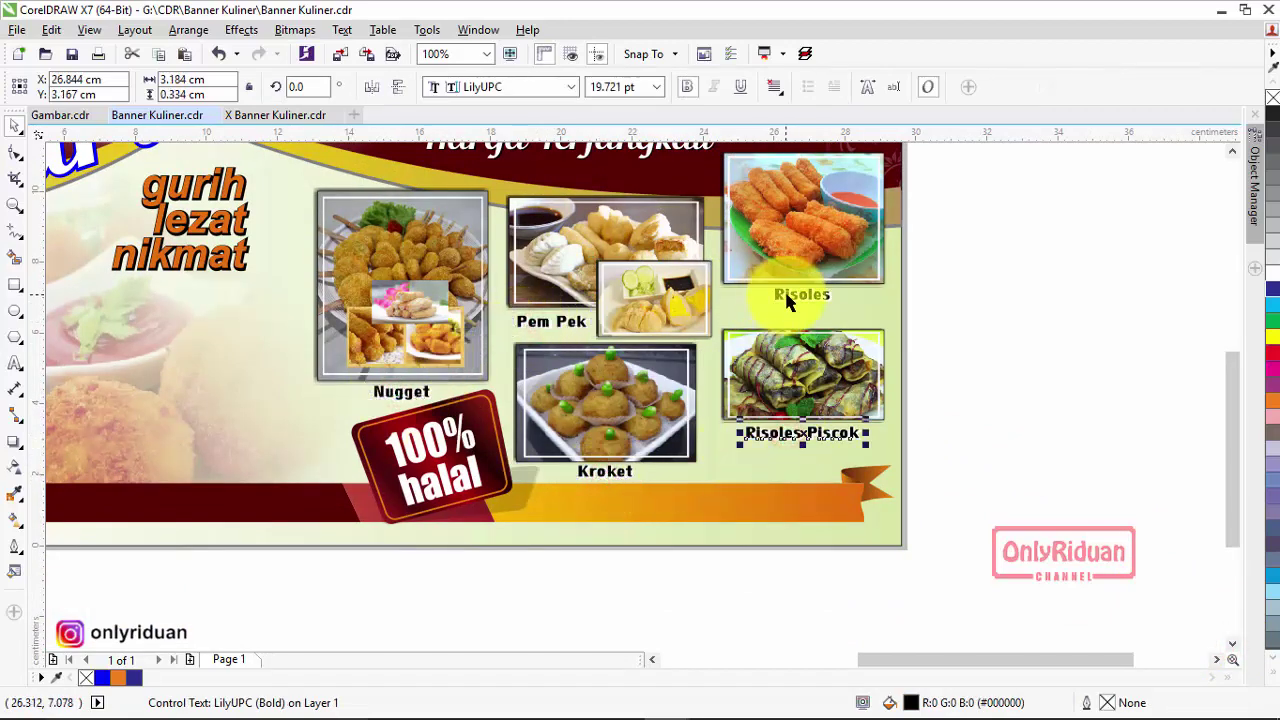
pyautogui.click(789, 297)
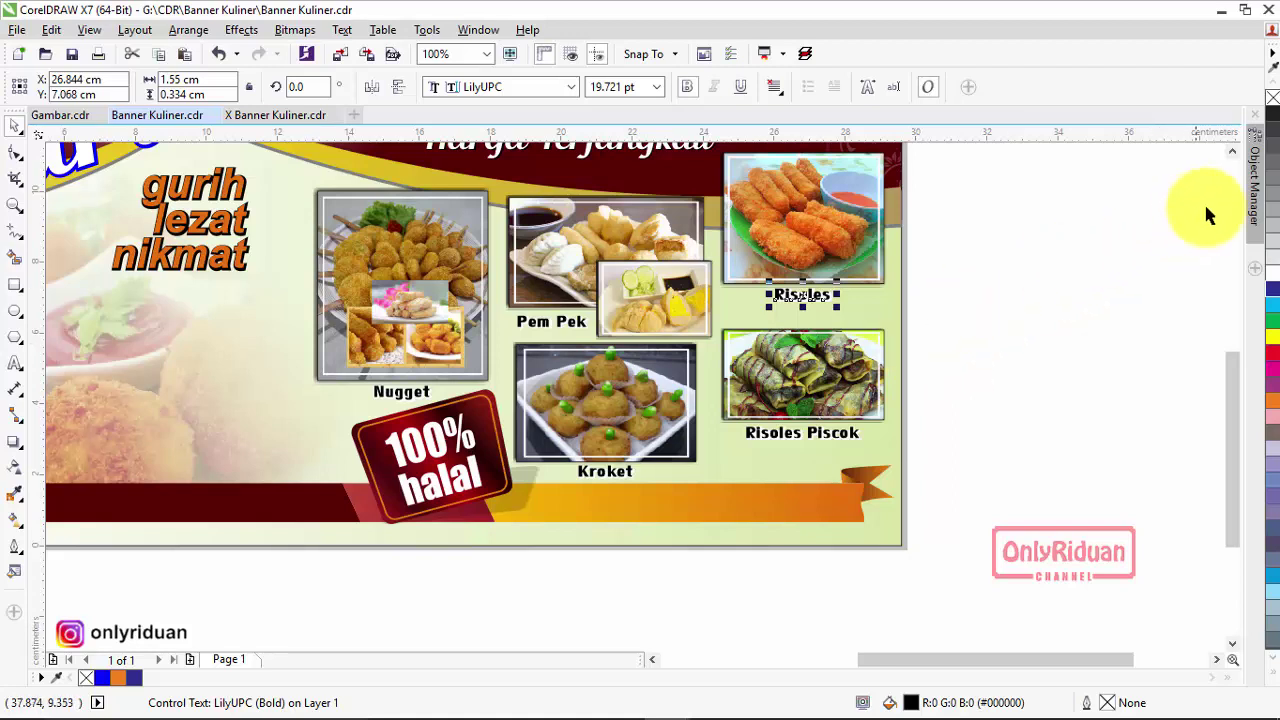
pyautogui.click(1233, 150)
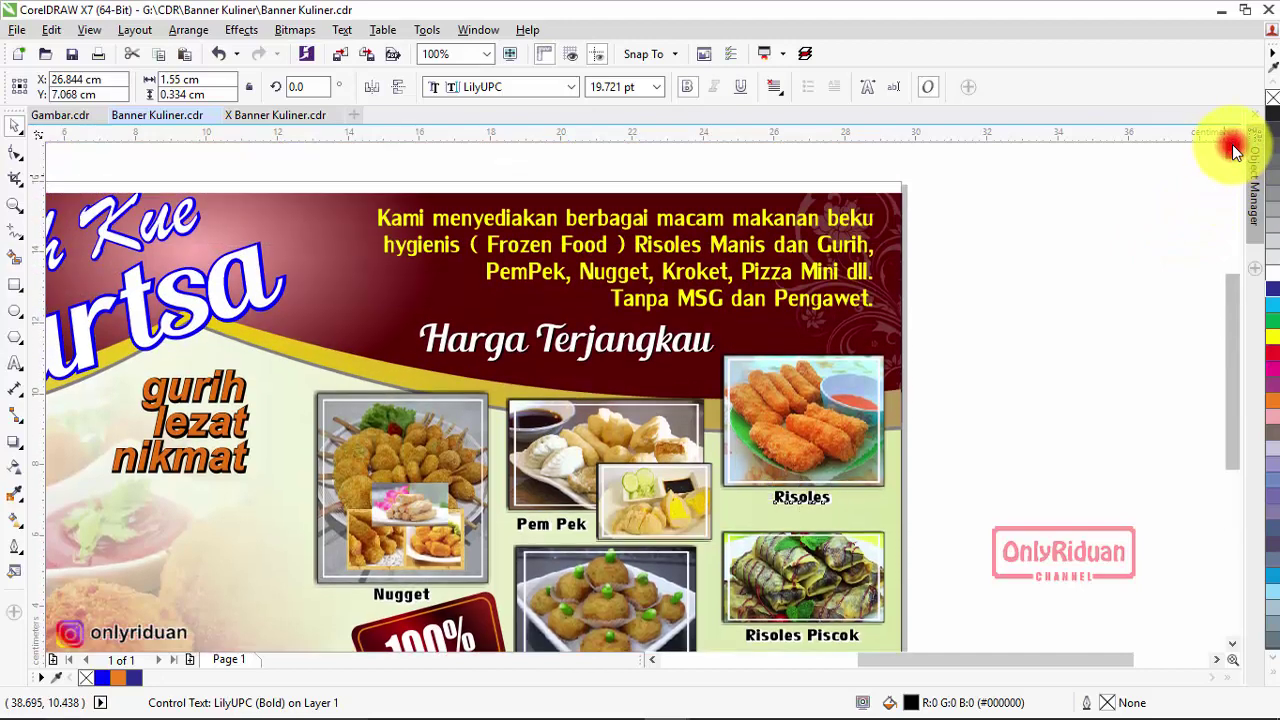
pyautogui.click(647, 272)
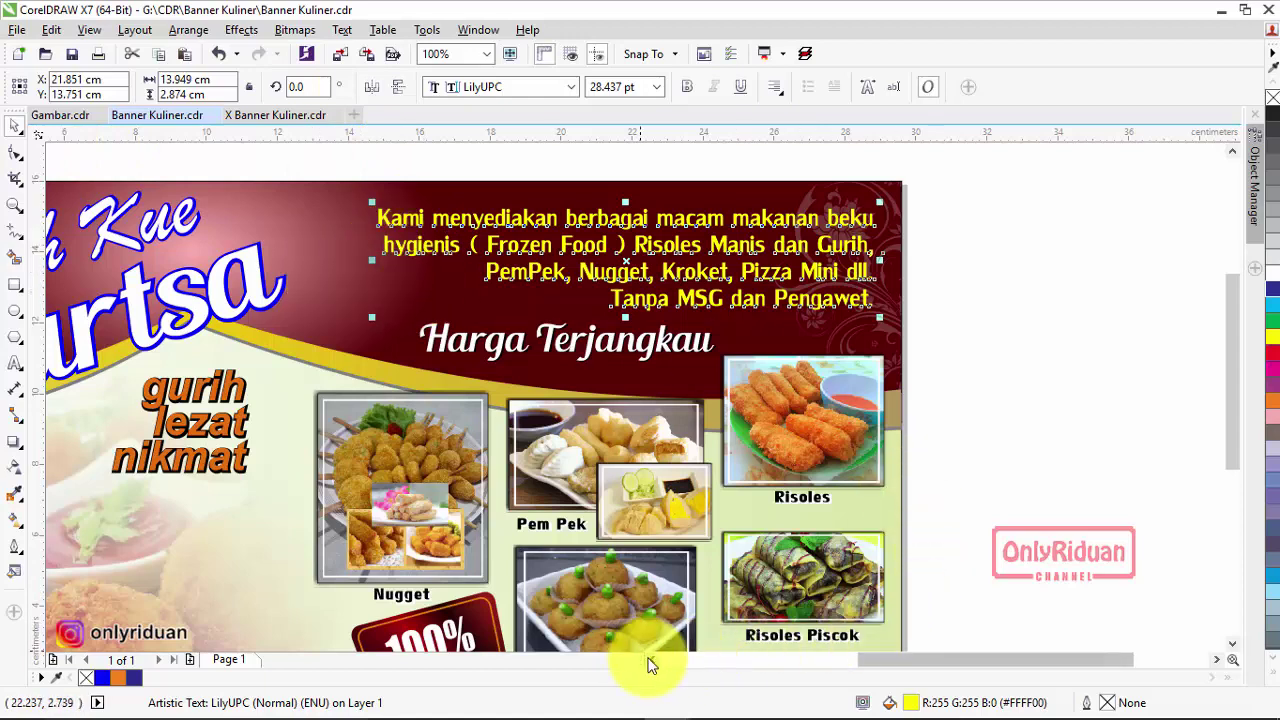
pyautogui.hscroll(-3, 648, 662)
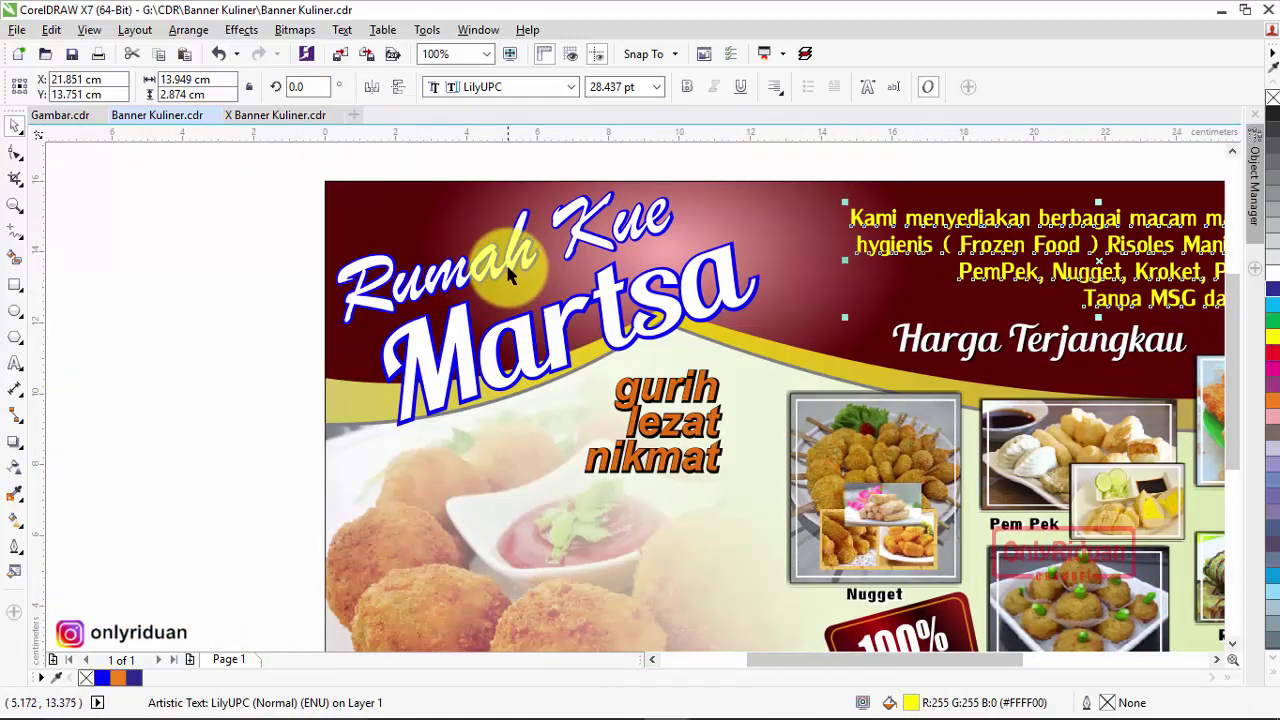
# Examine the fonts and blue contours of the "Rumah Kue" and "Martsa" title texts
pyautogui.click(510, 277)
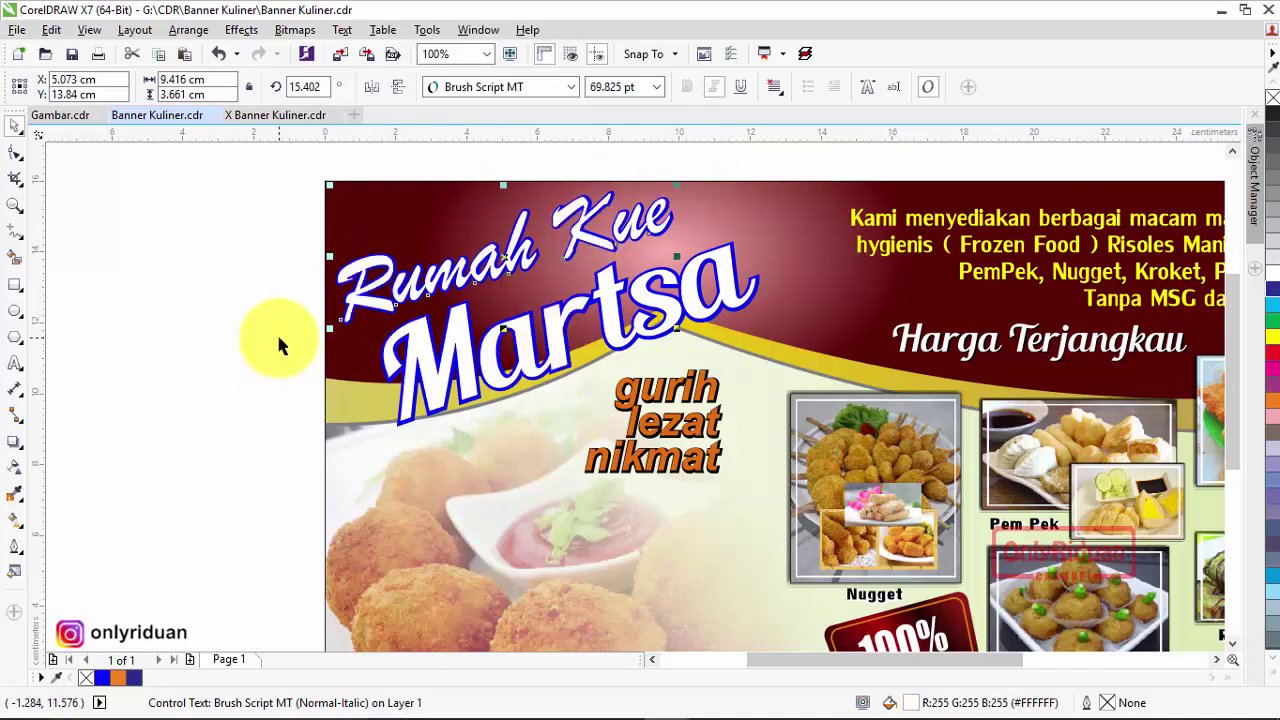
pyautogui.click(206, 263)
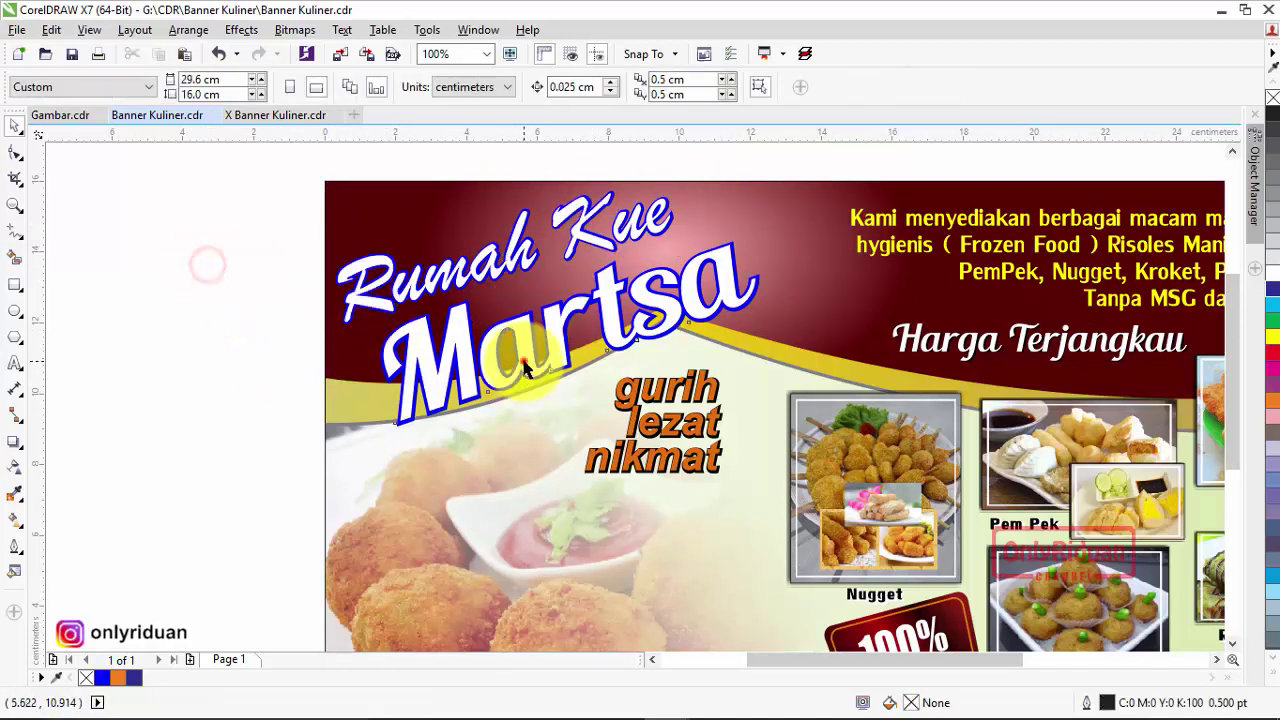
pyautogui.click(524, 360)
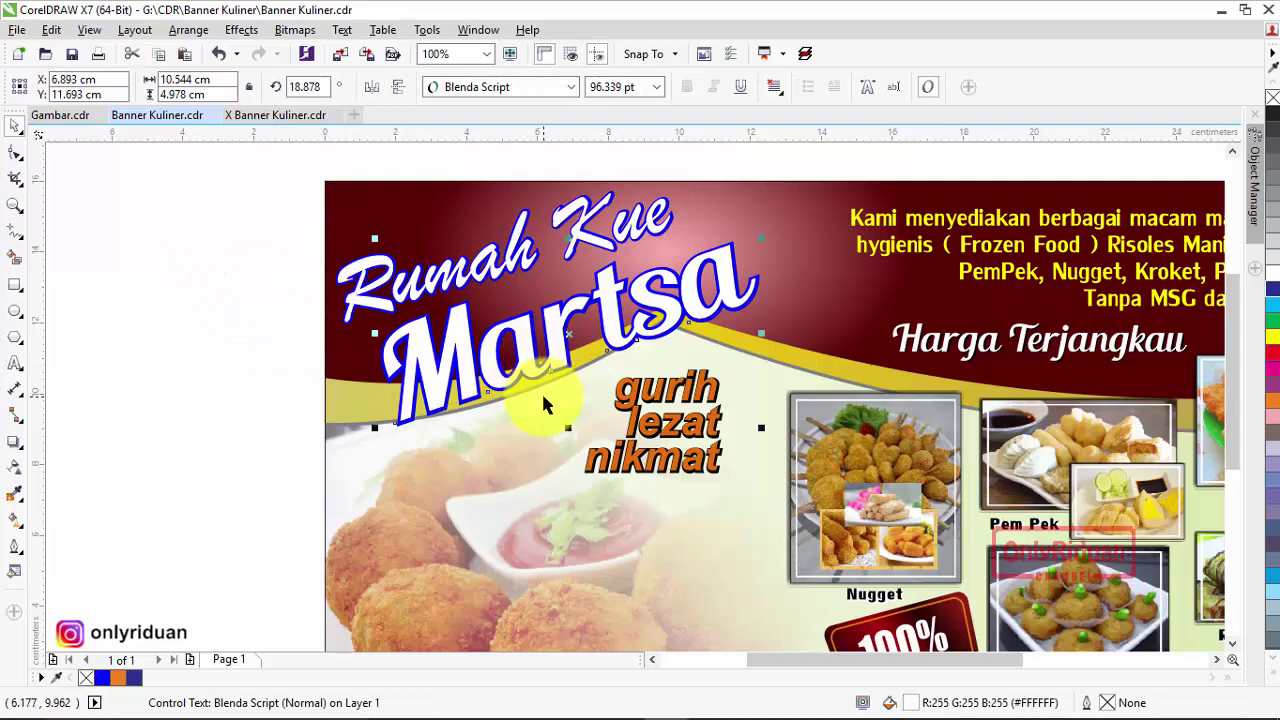
pyautogui.scroll(1, 537, 386)
pyautogui.scroll(-1, 537, 386)
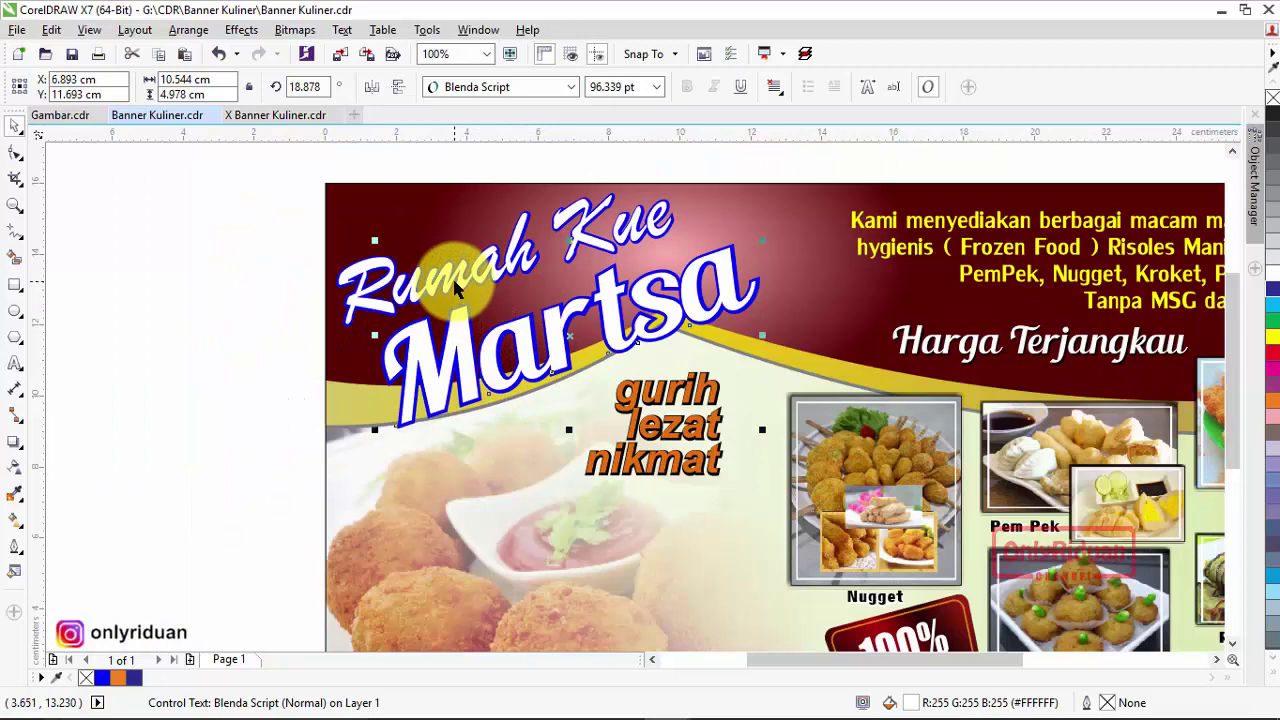
pyautogui.scroll(-2, 455, 288)
pyautogui.scroll(1, 497, 312)
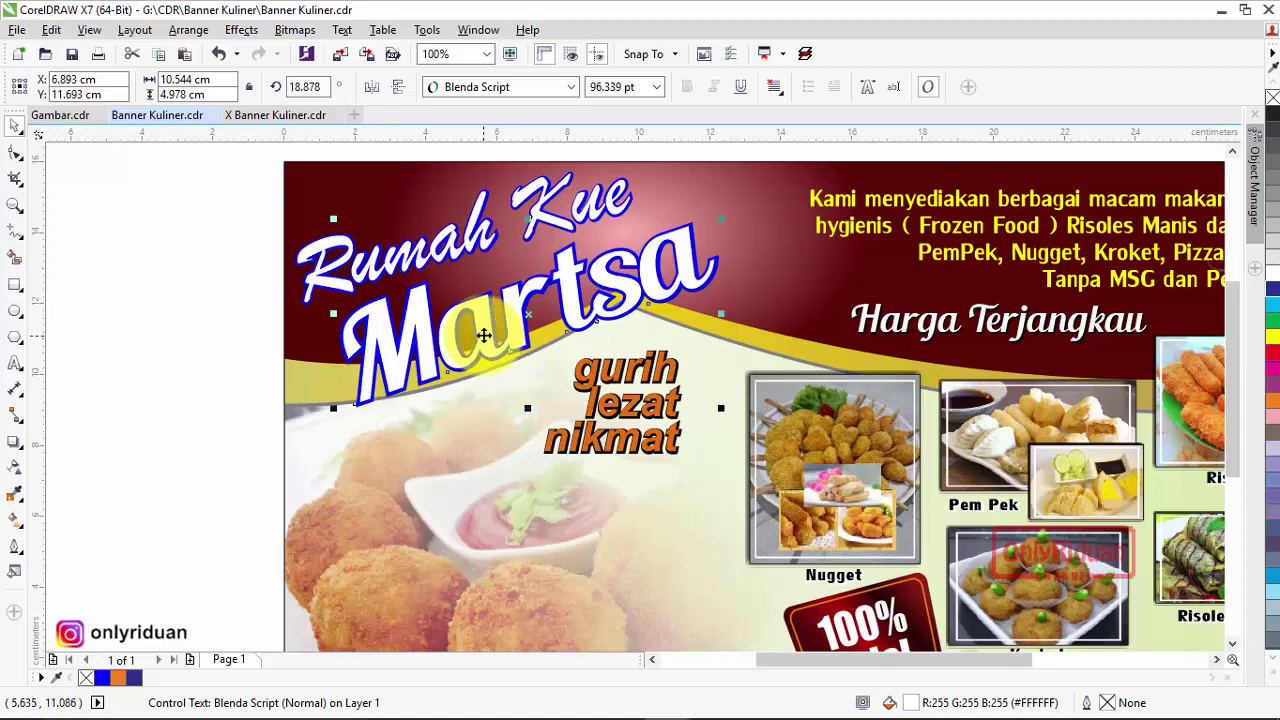
# Recolour the contour of the "Martsa" title text yellow and clear the contour from the text
pyautogui.click(155, 246)
pyautogui.click(395, 355)
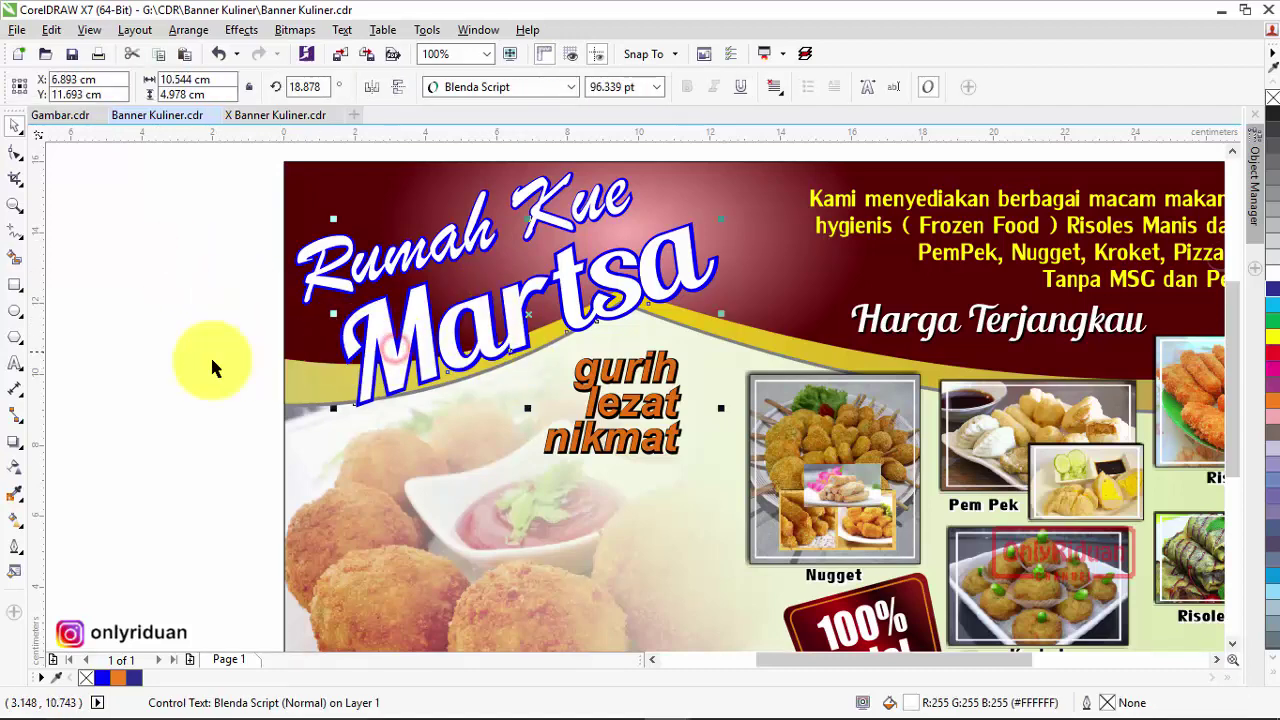
pyautogui.click(10, 449)
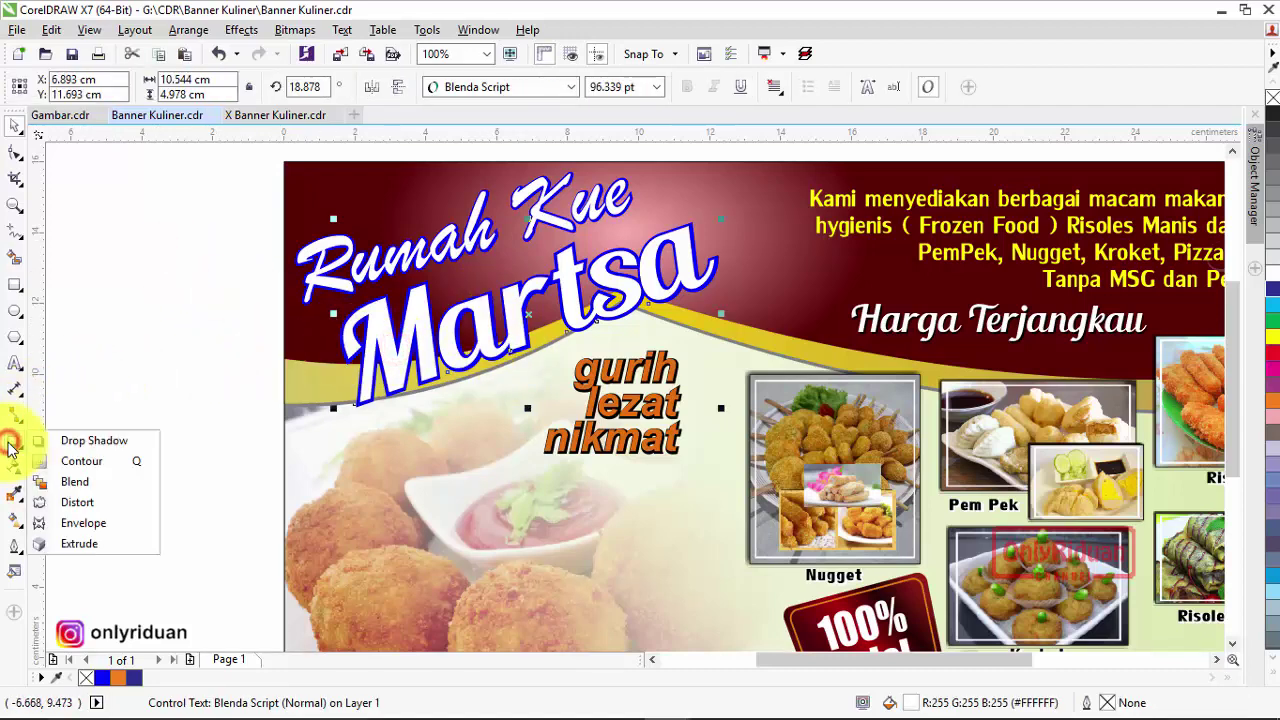
pyautogui.click(80, 442)
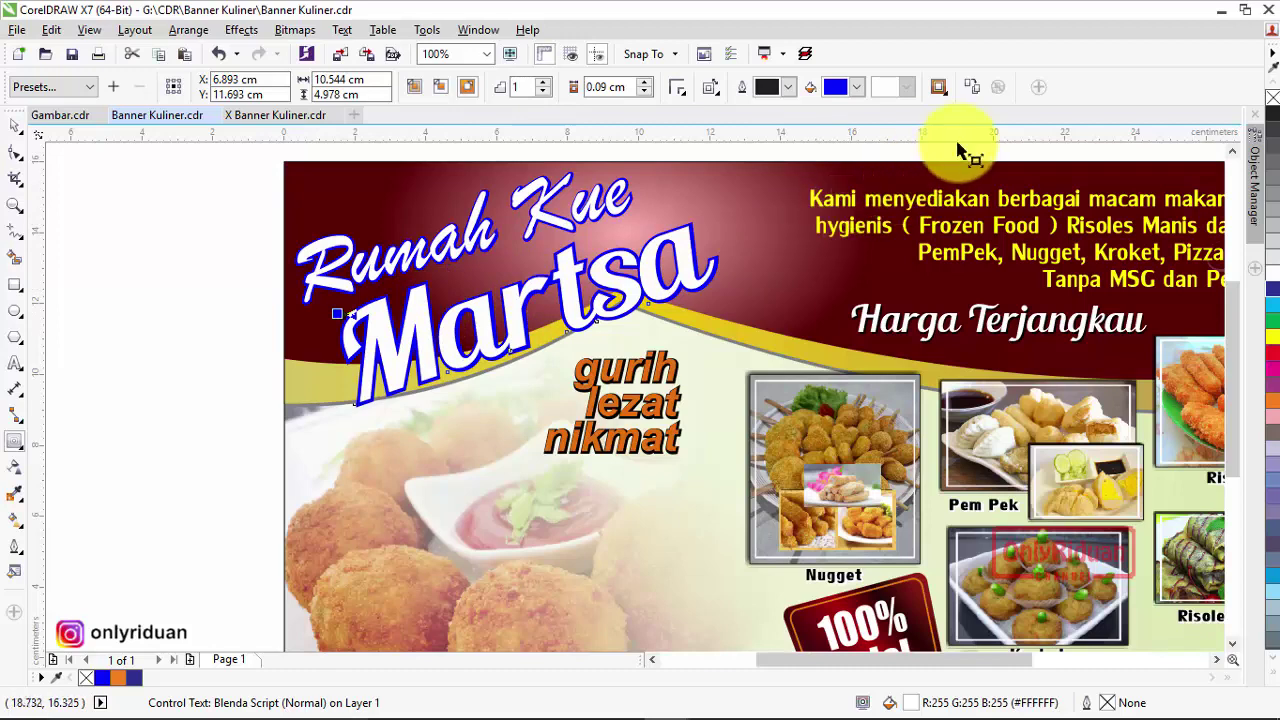
pyautogui.click(856, 87)
pyautogui.click(855, 117)
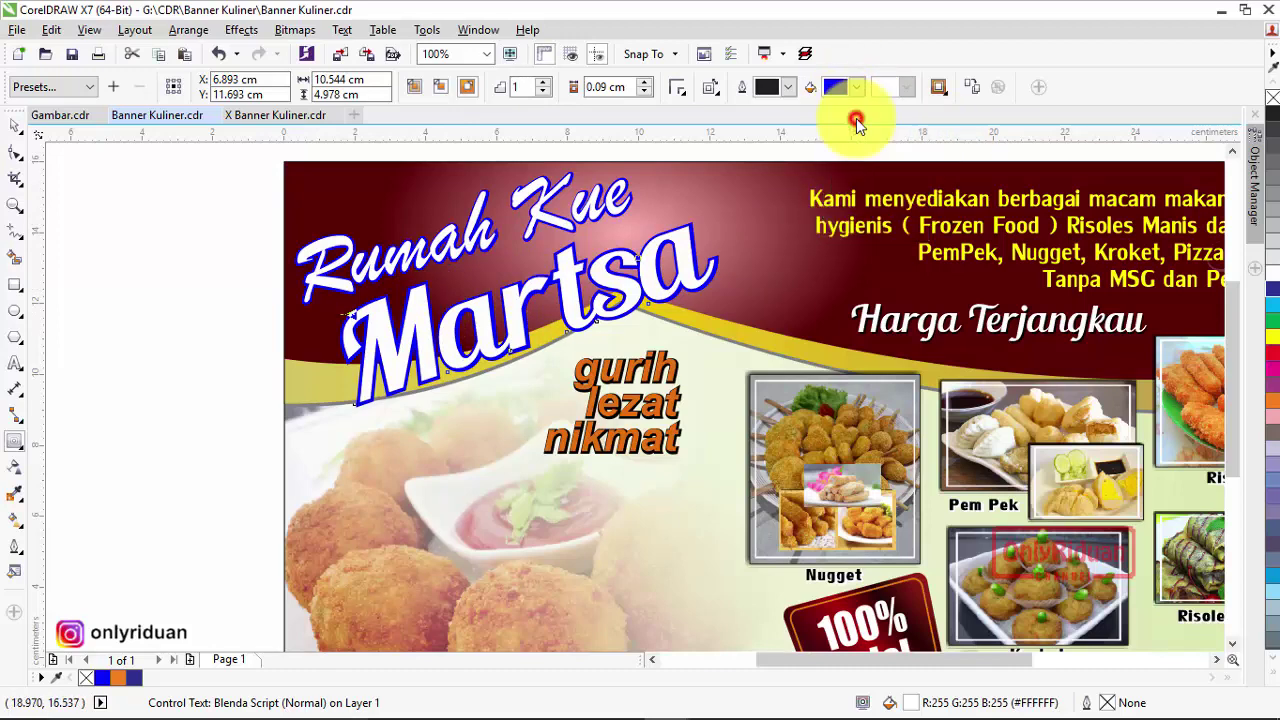
pyautogui.click(997, 90)
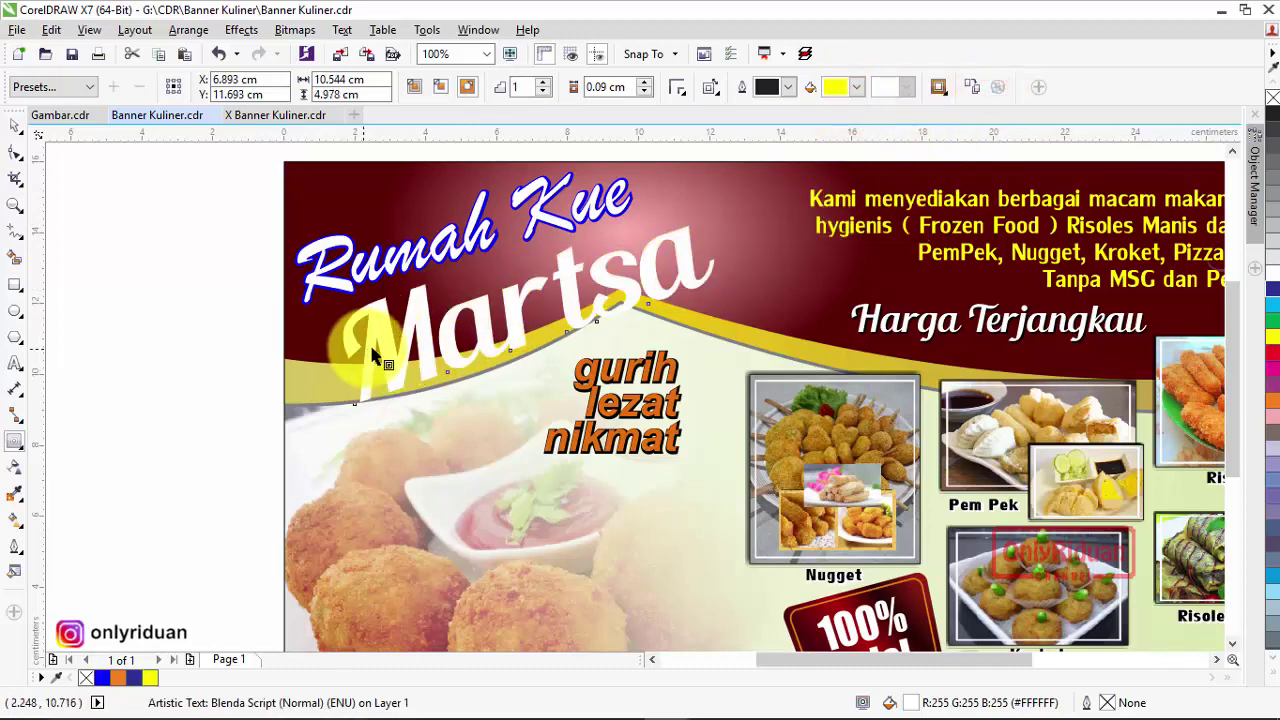
# Add a new one-step outside contour of about 0.127 cm around the "Martsa" text and fill it blue
pyautogui.scroll(2, 390, 352)
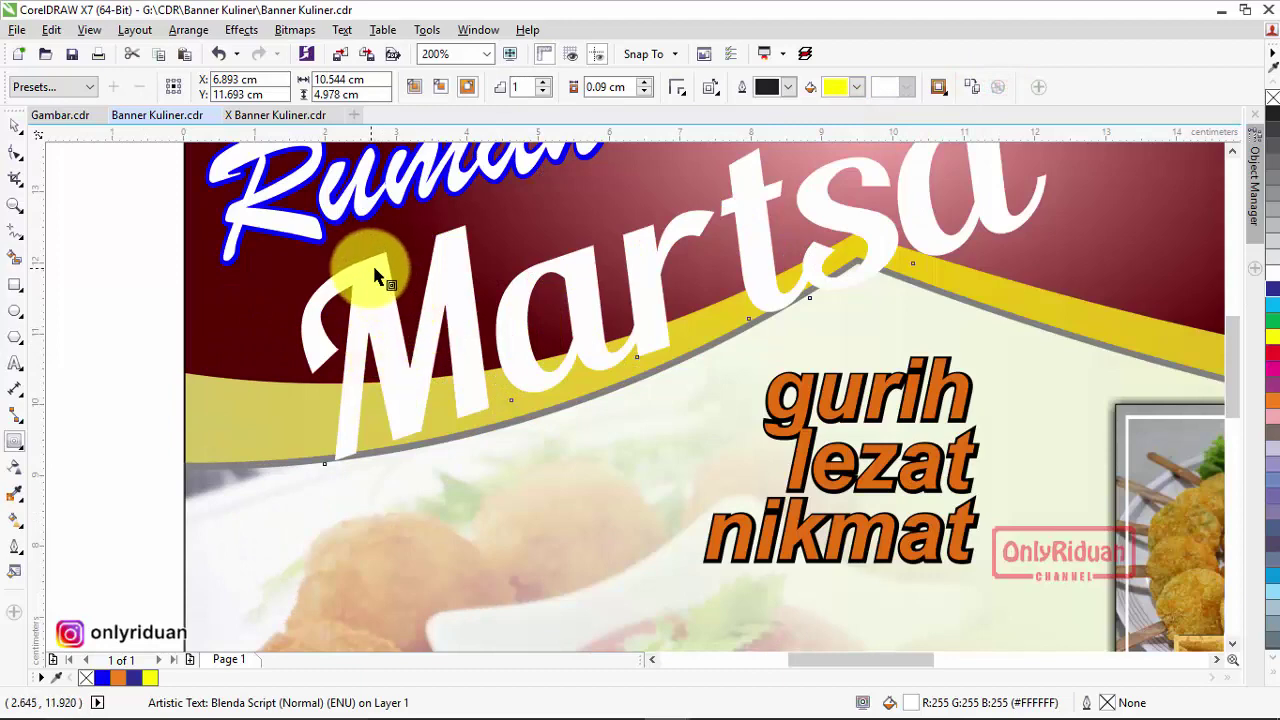
pyautogui.moveTo(368, 272); pyautogui.dragTo(291, 258)
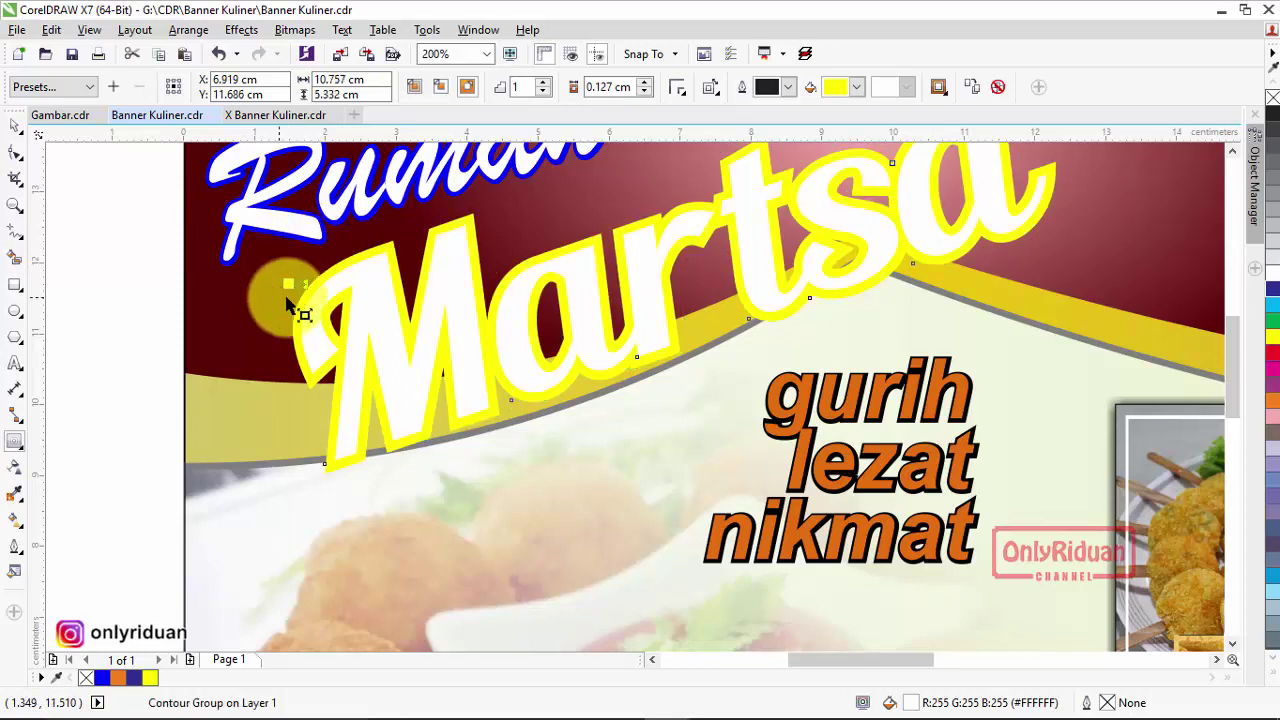
pyautogui.click(863, 88)
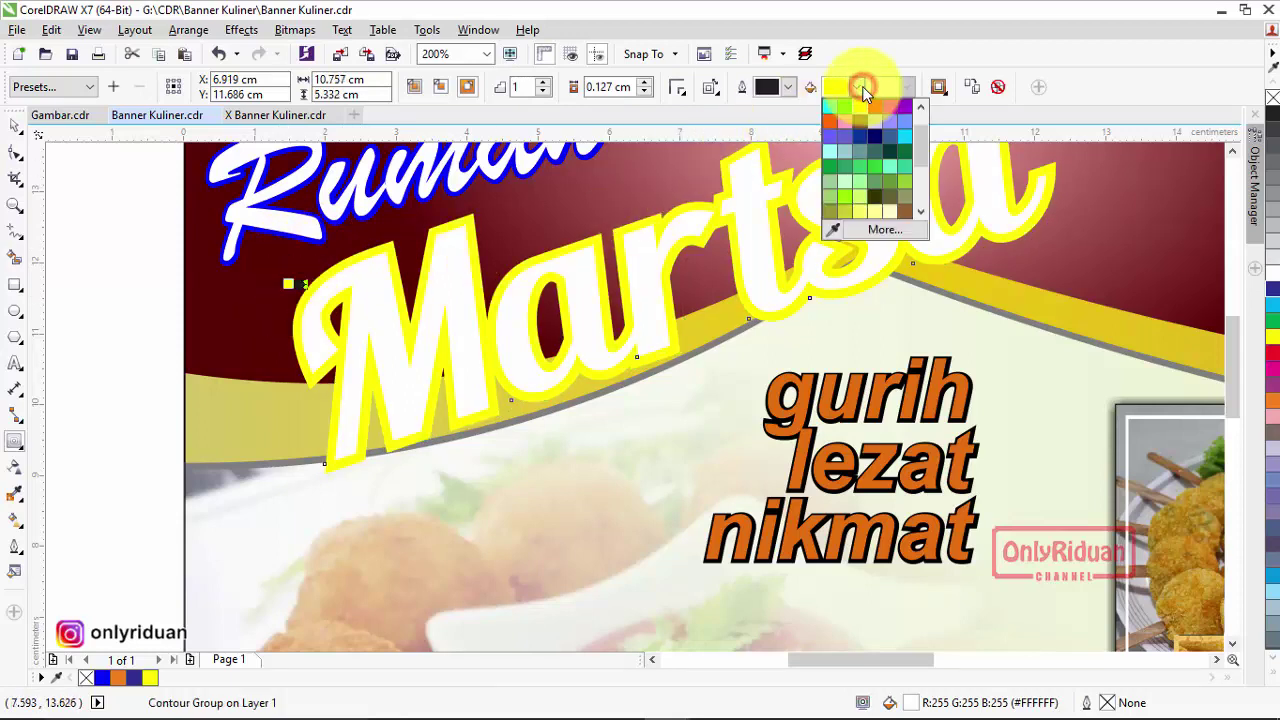
pyautogui.click(456, 234)
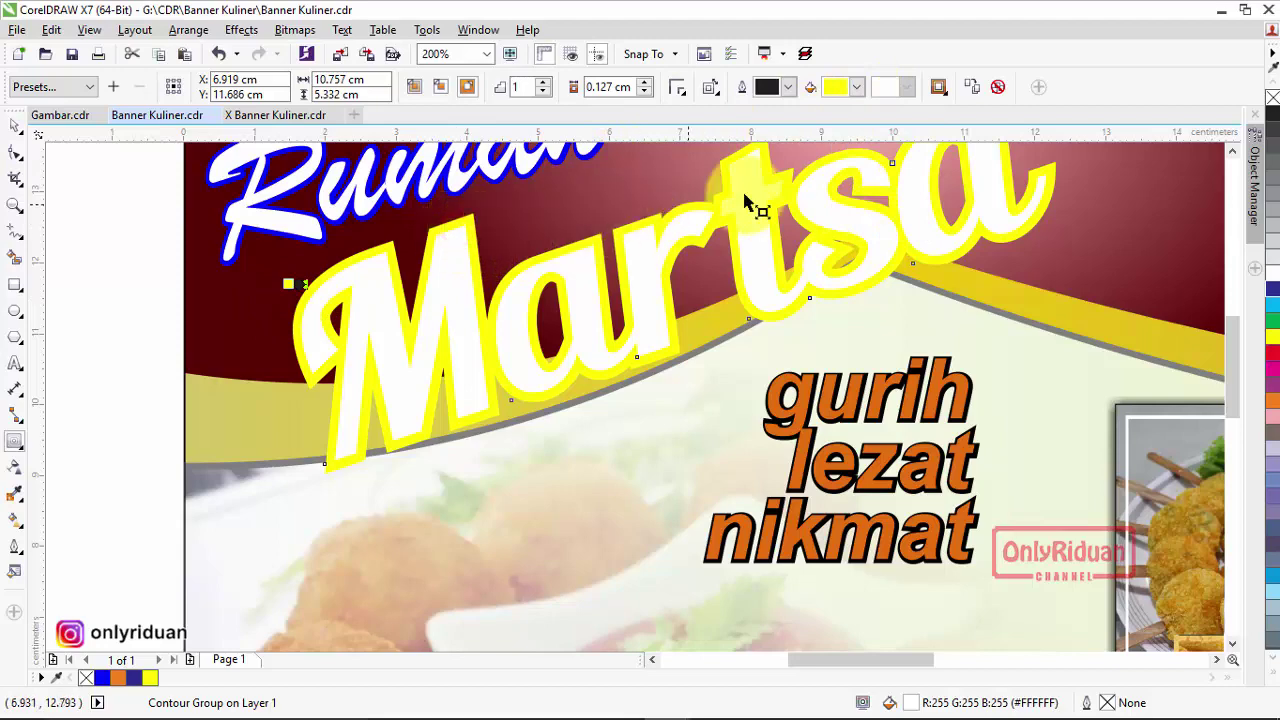
pyautogui.click(856, 87)
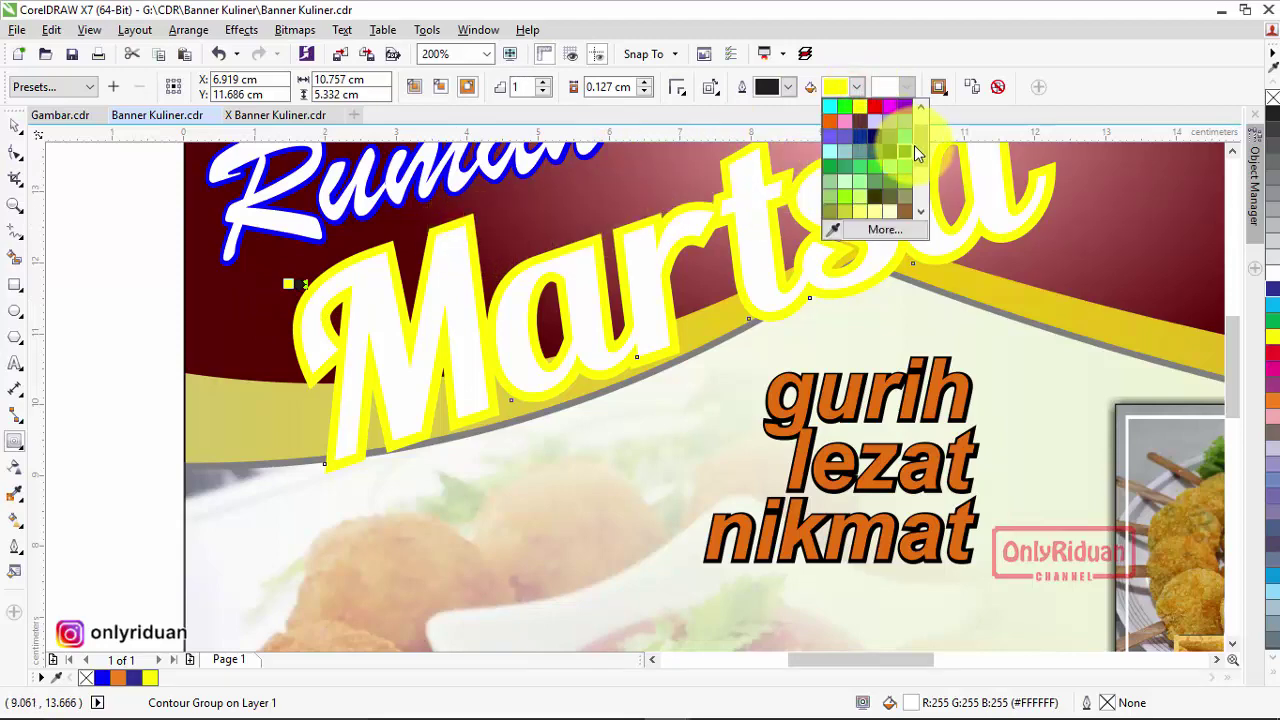
pyautogui.moveTo(919, 147); pyautogui.dragTo(922, 123)
pyautogui.click(860, 165)
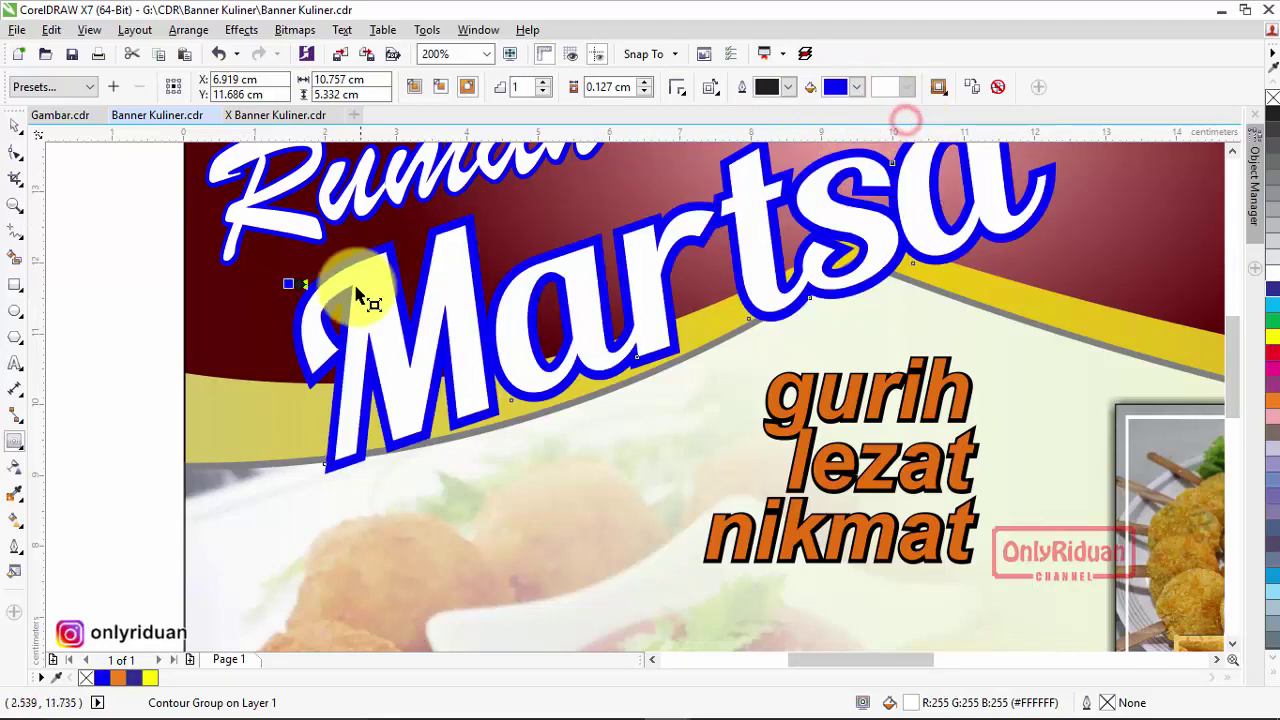
pyautogui.scroll(-3, 357, 294)
pyautogui.scroll(3, 365, 285)
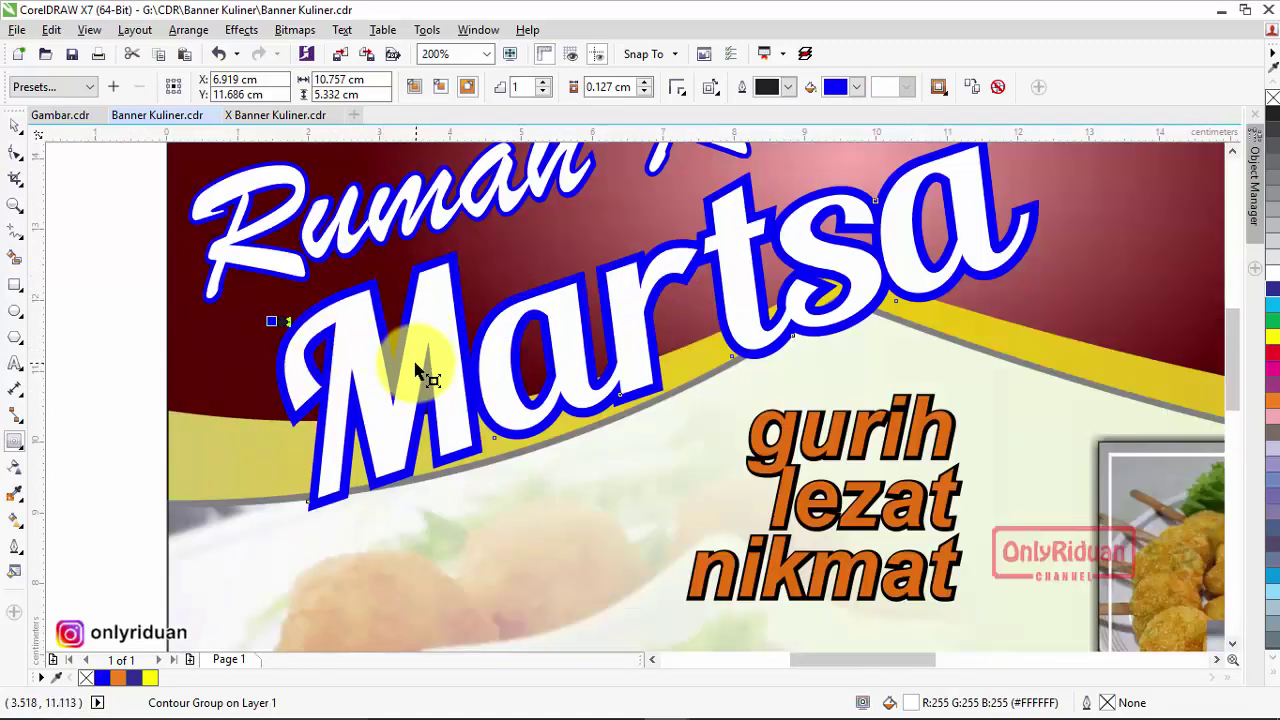
pyautogui.hotkey('ctrl', 'k')
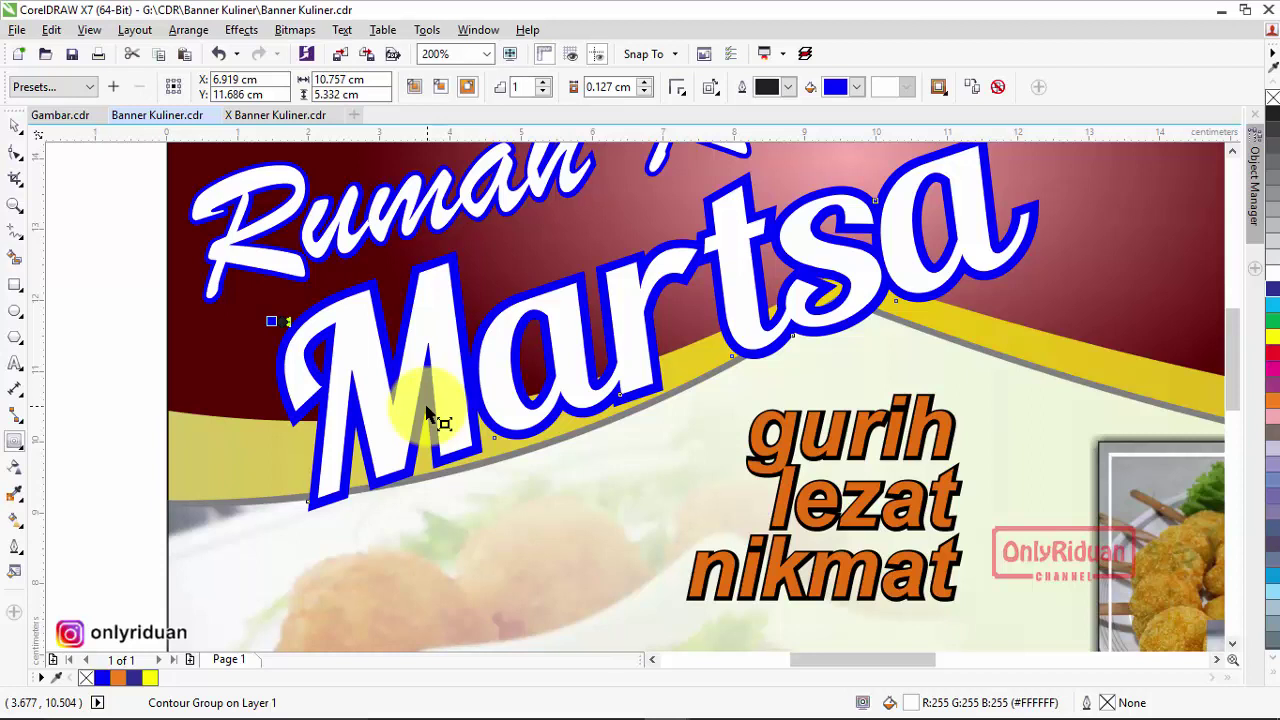
pyautogui.hotkey('ctrl', 'k')
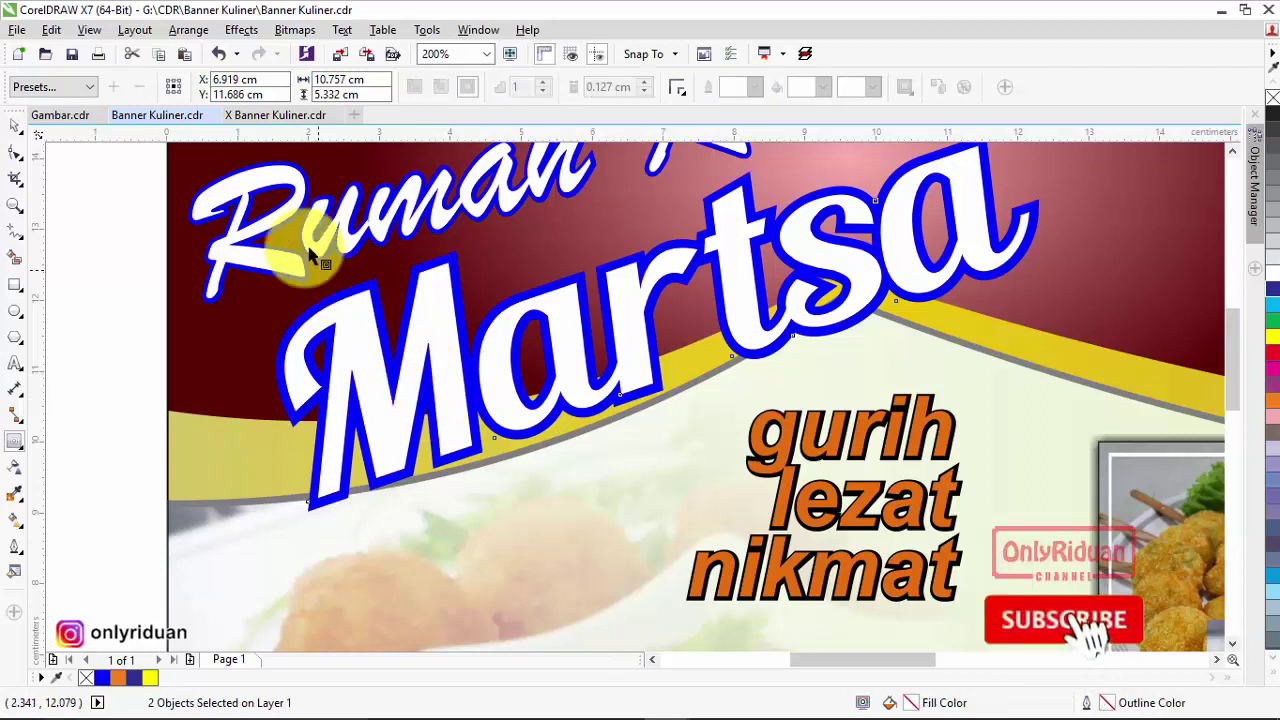
pyautogui.click(183, 37)
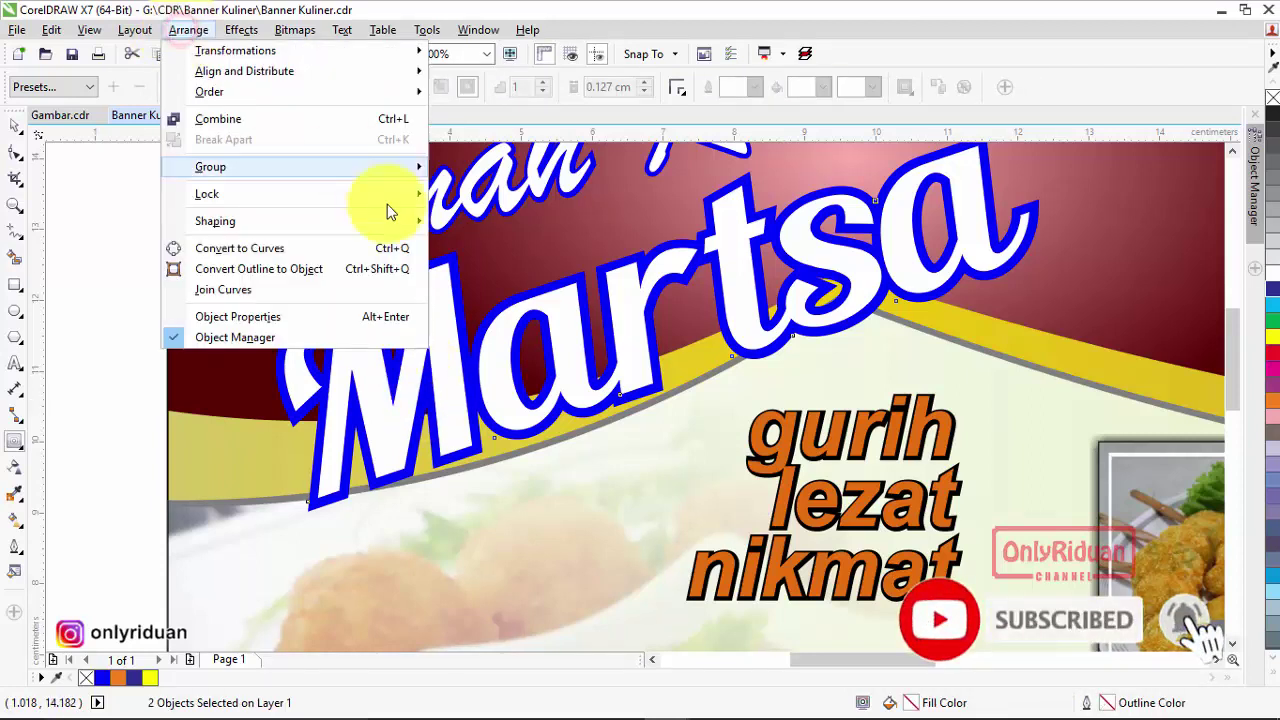
pyautogui.click(496, 314)
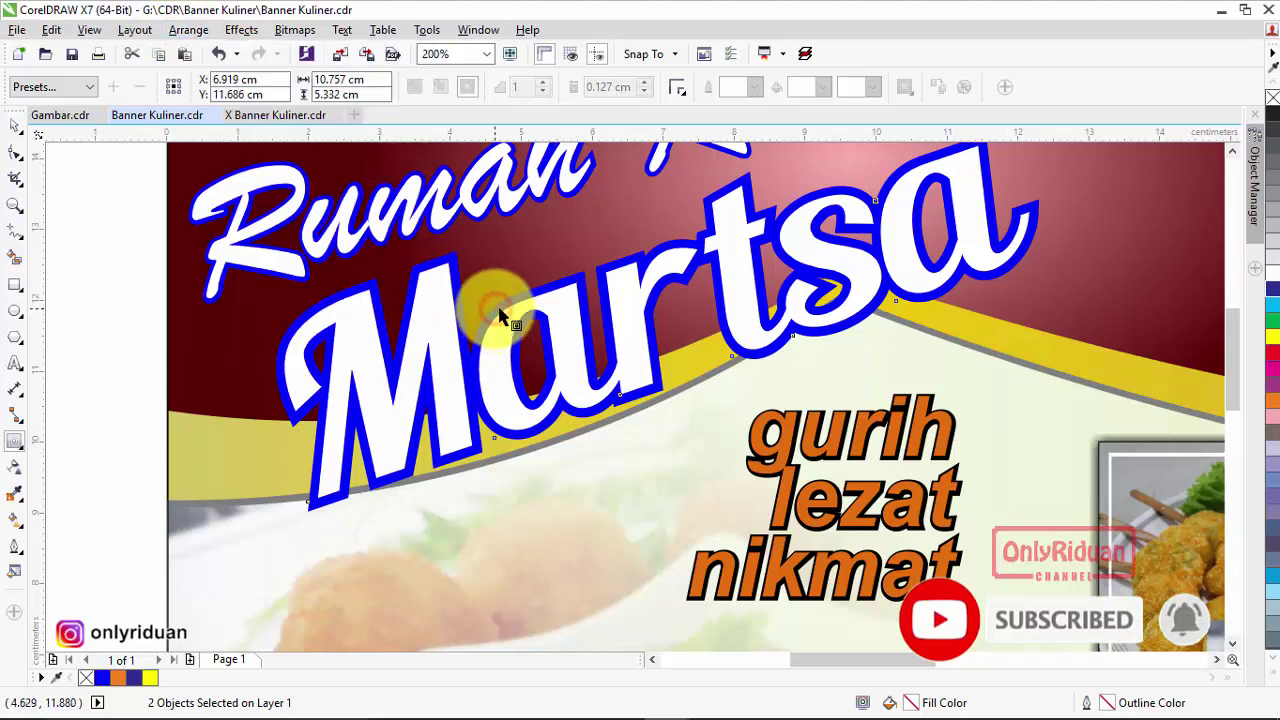
pyautogui.hotkey('ctrl', 'z')
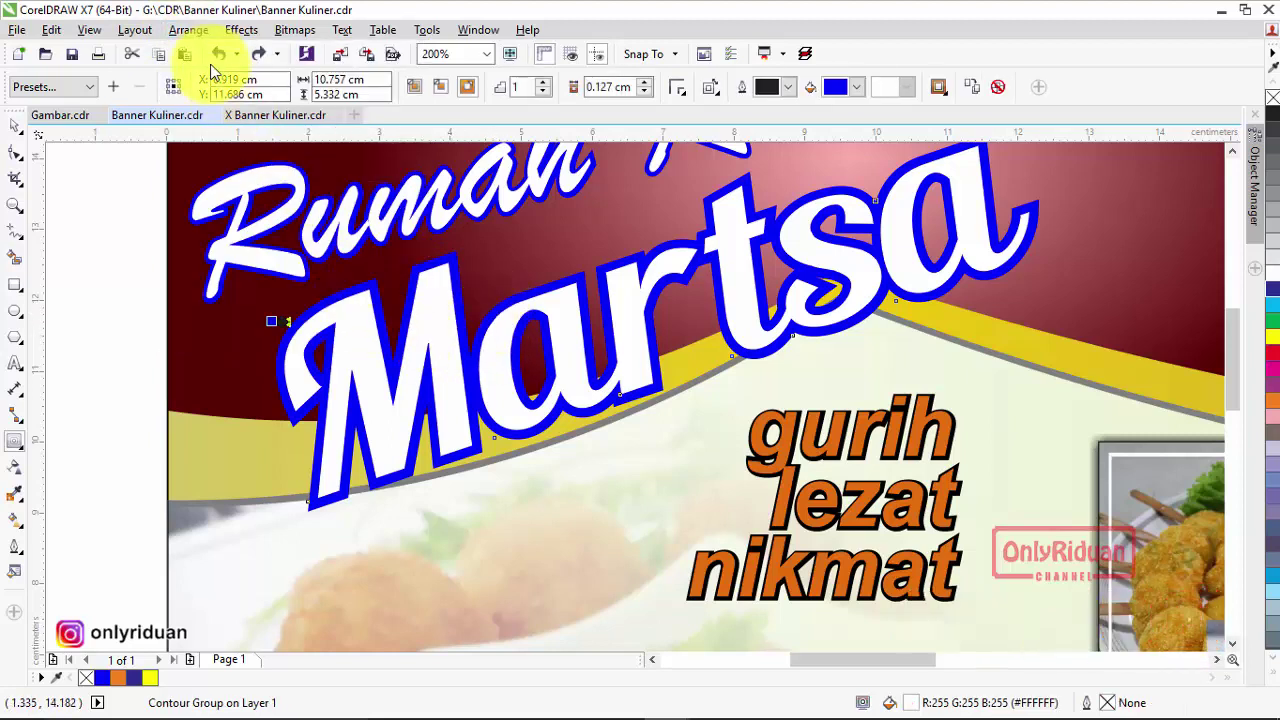
# Break the "Martsa" contour group apart so the white text and blue outline are separate objects
pyautogui.click(190, 30)
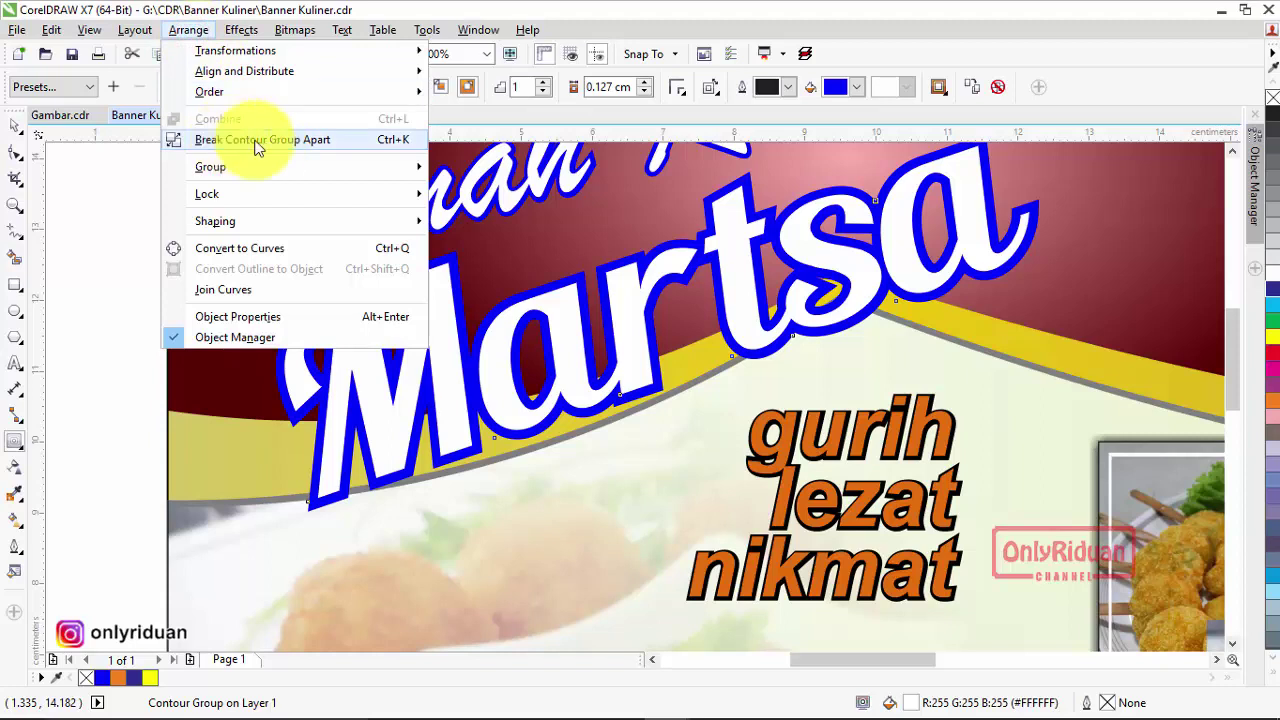
pyautogui.click(577, 277)
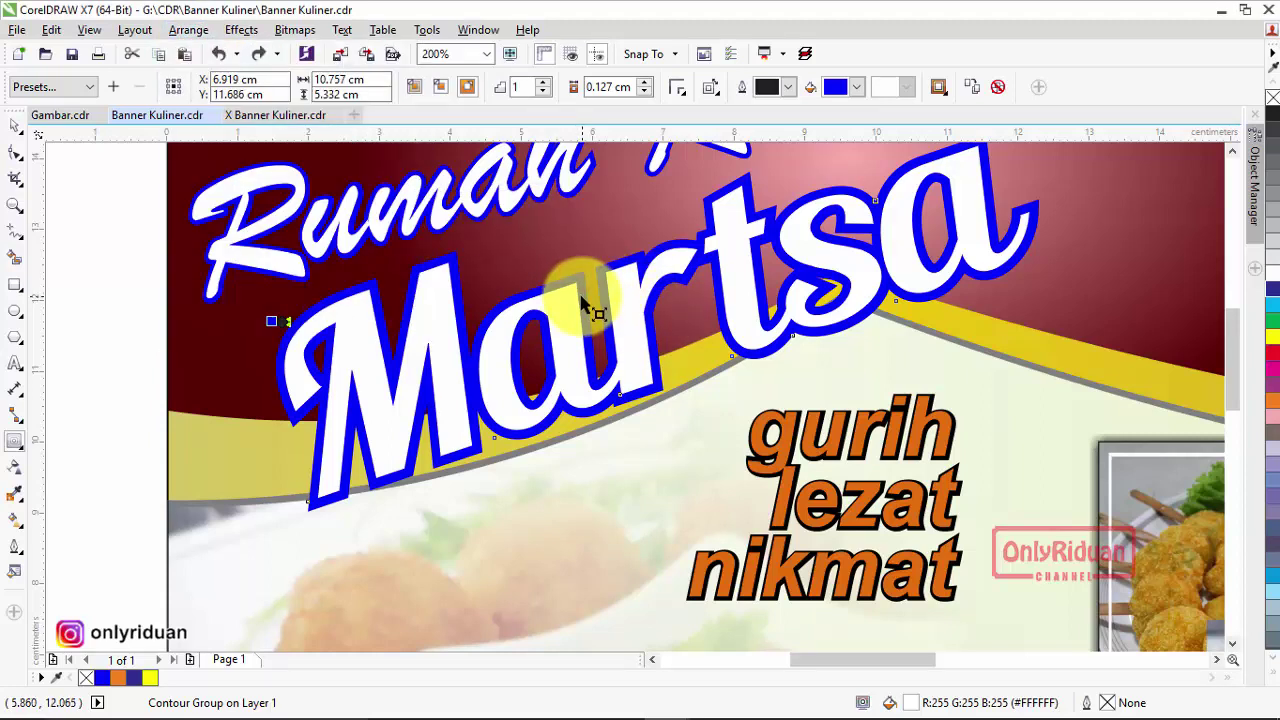
pyautogui.hotkey('ctrl', 'k')
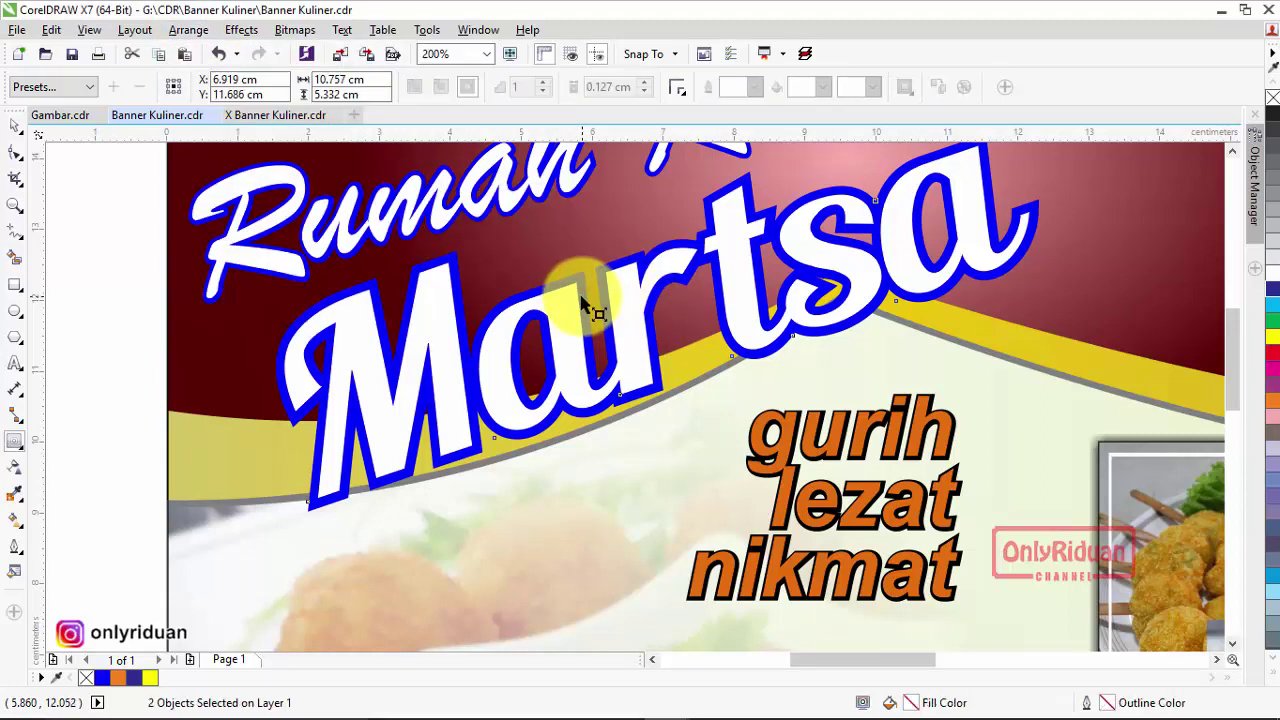
# Shift the white "Martsa" text off its blue outline to test their separation, and undo the move
pyautogui.click(22, 125)
pyautogui.click(158, 303)
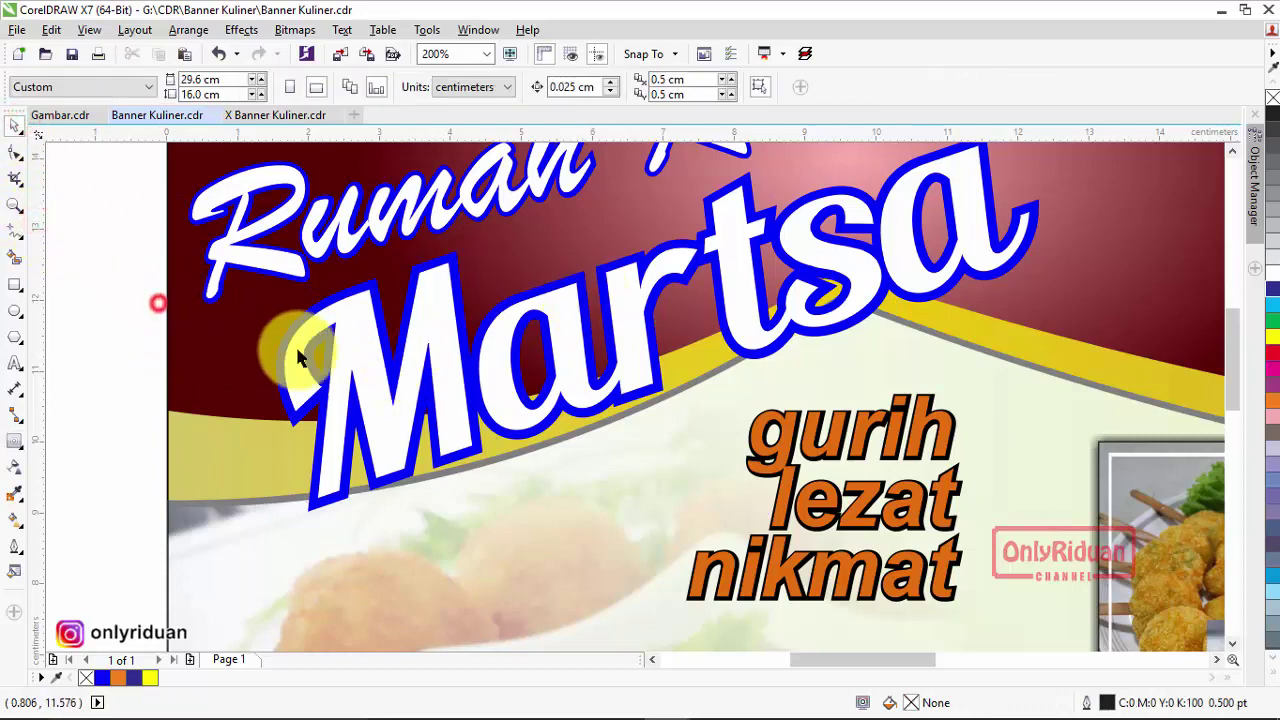
pyautogui.click(337, 349)
pyautogui.moveTo(346, 340); pyautogui.dragTo(371, 347)
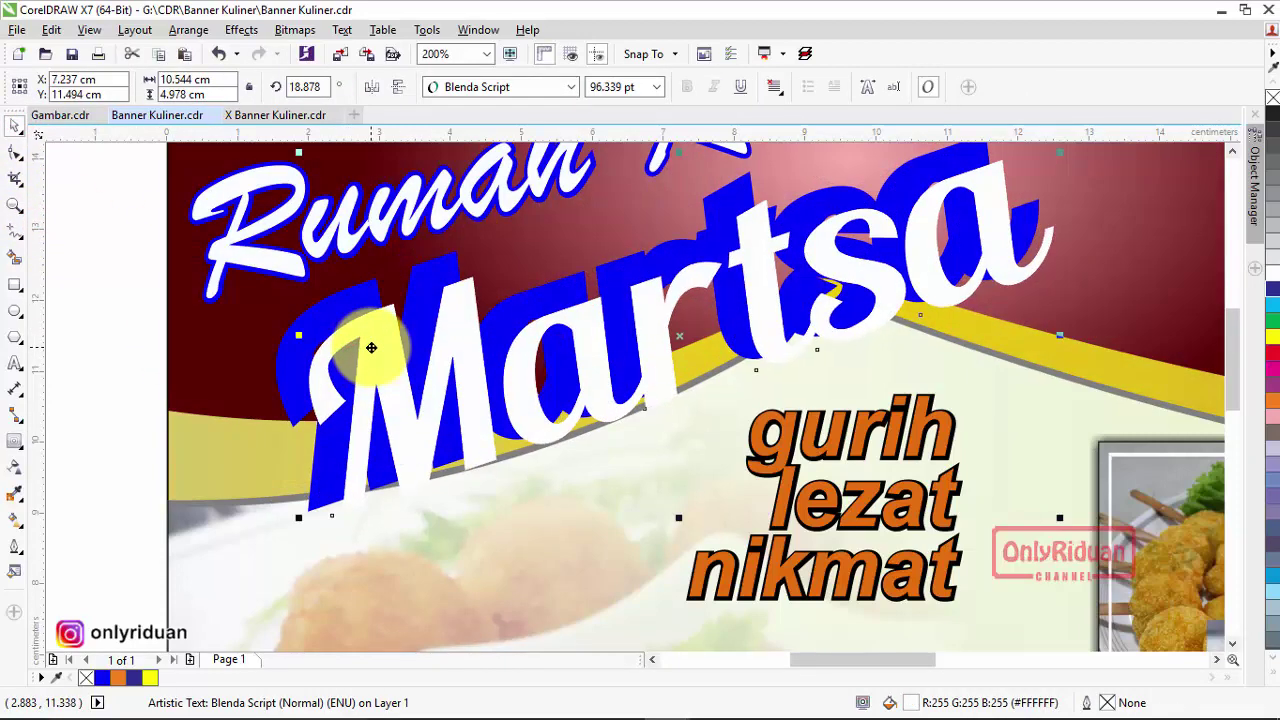
pyautogui.hotkey('ctrl', 'z')
pyautogui.click(63, 277)
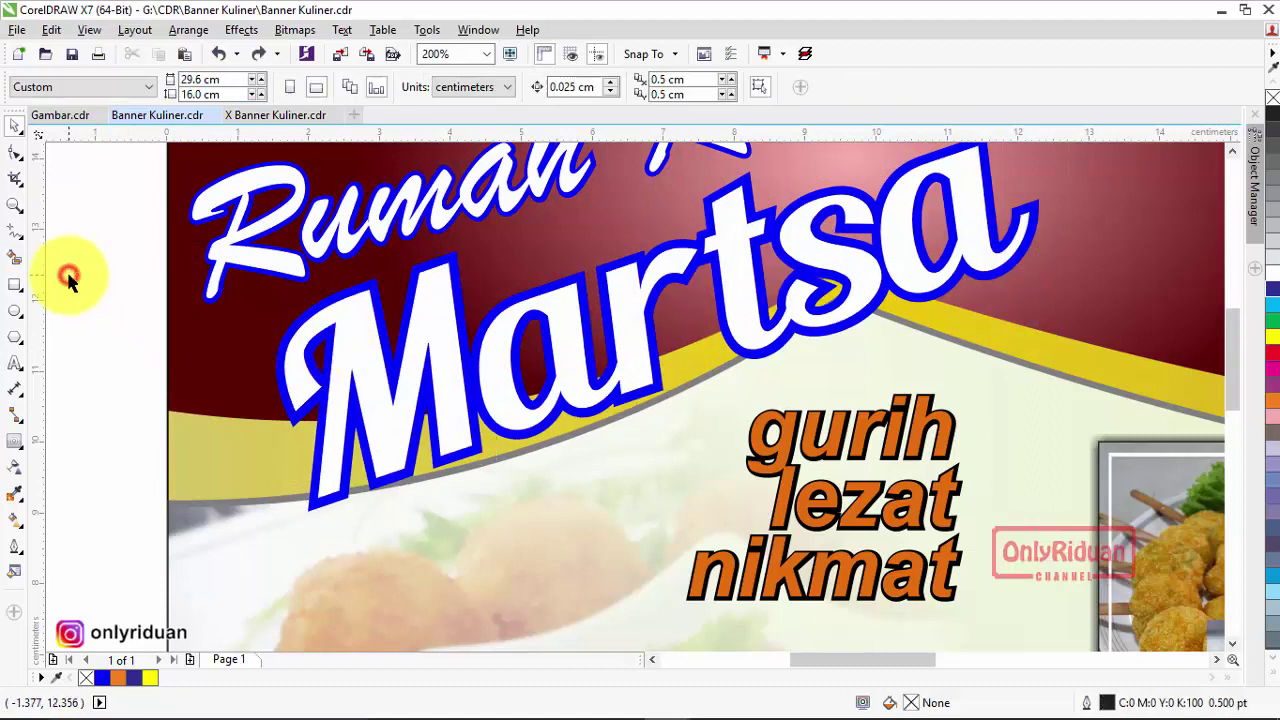
# Apply a Flat Bottom Right drop shadow to the blue "Martsa" outline and pull it in to an offset of about 0.077 cm by -0.061 cm
pyautogui.click(312, 511)
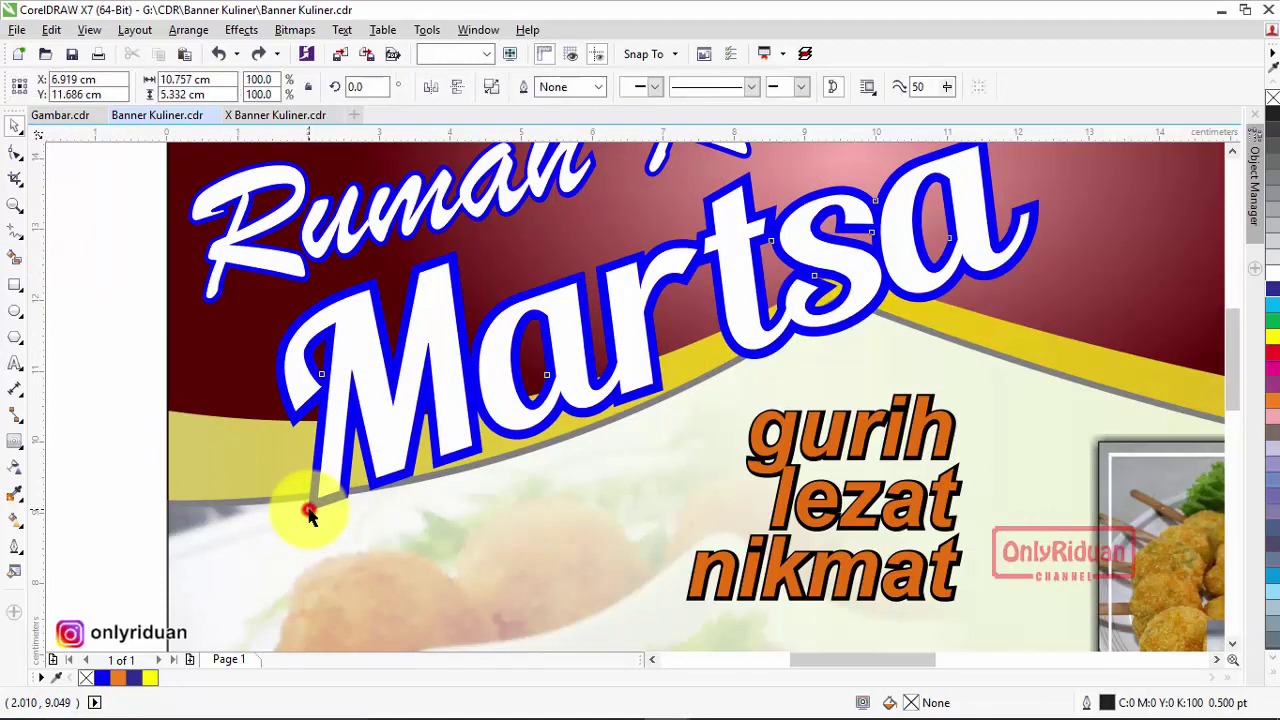
pyautogui.click(60, 350)
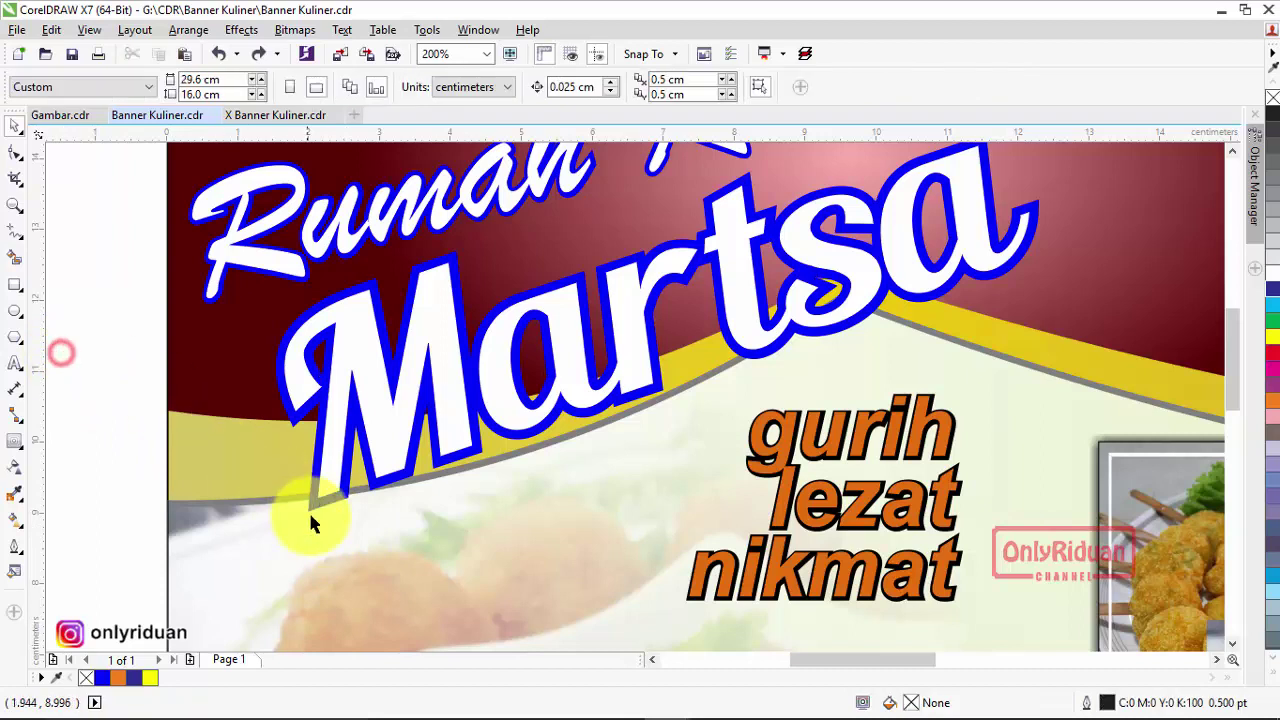
pyautogui.click(312, 515)
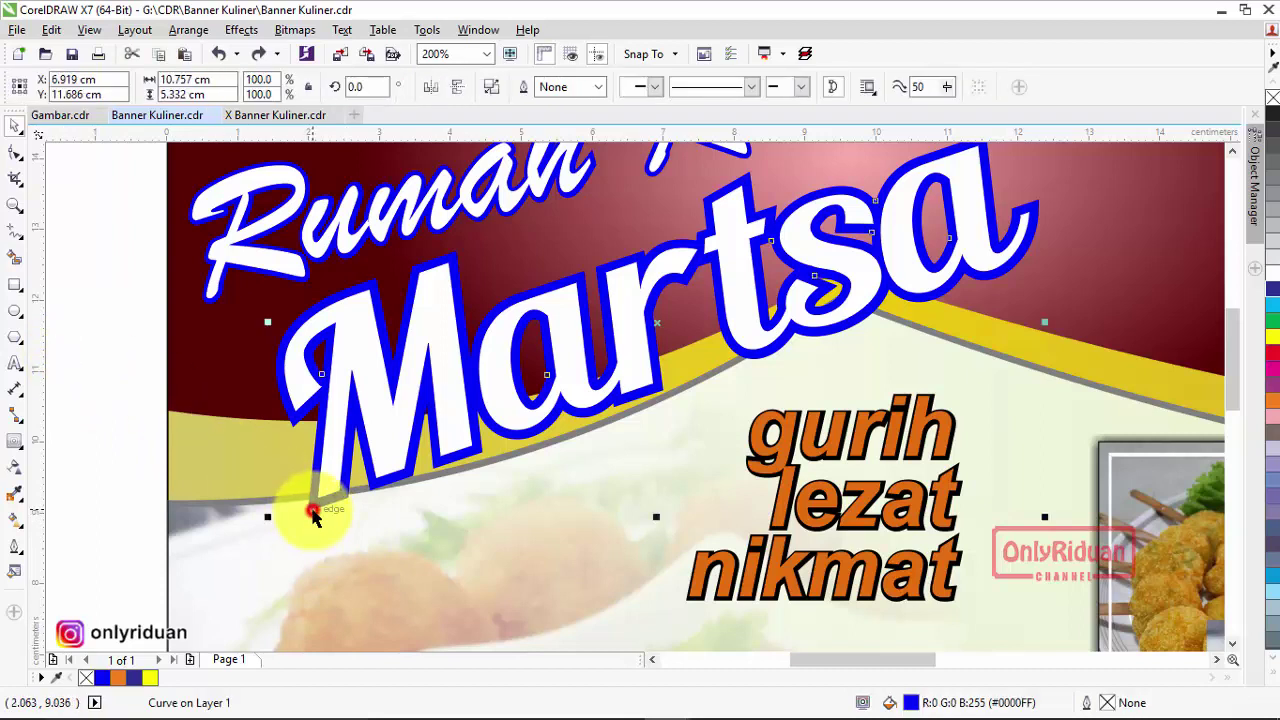
pyautogui.click(17, 443)
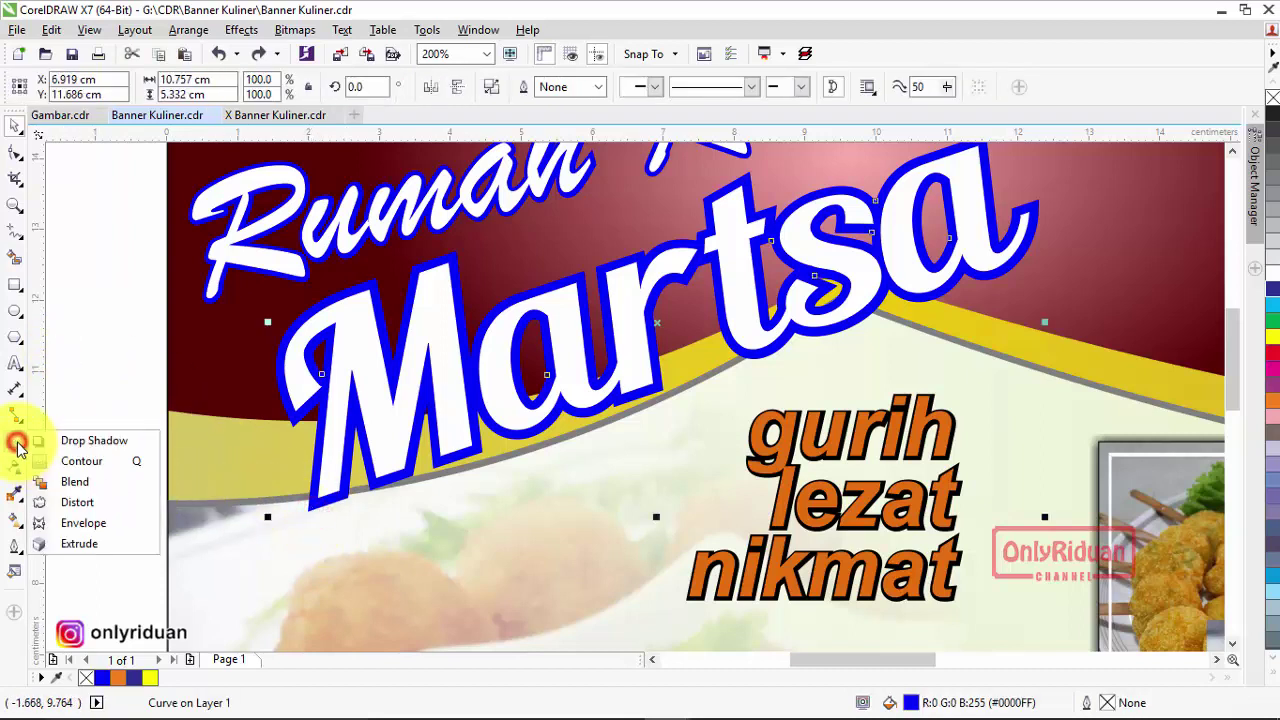
pyautogui.click(82, 448)
pyautogui.click(89, 87)
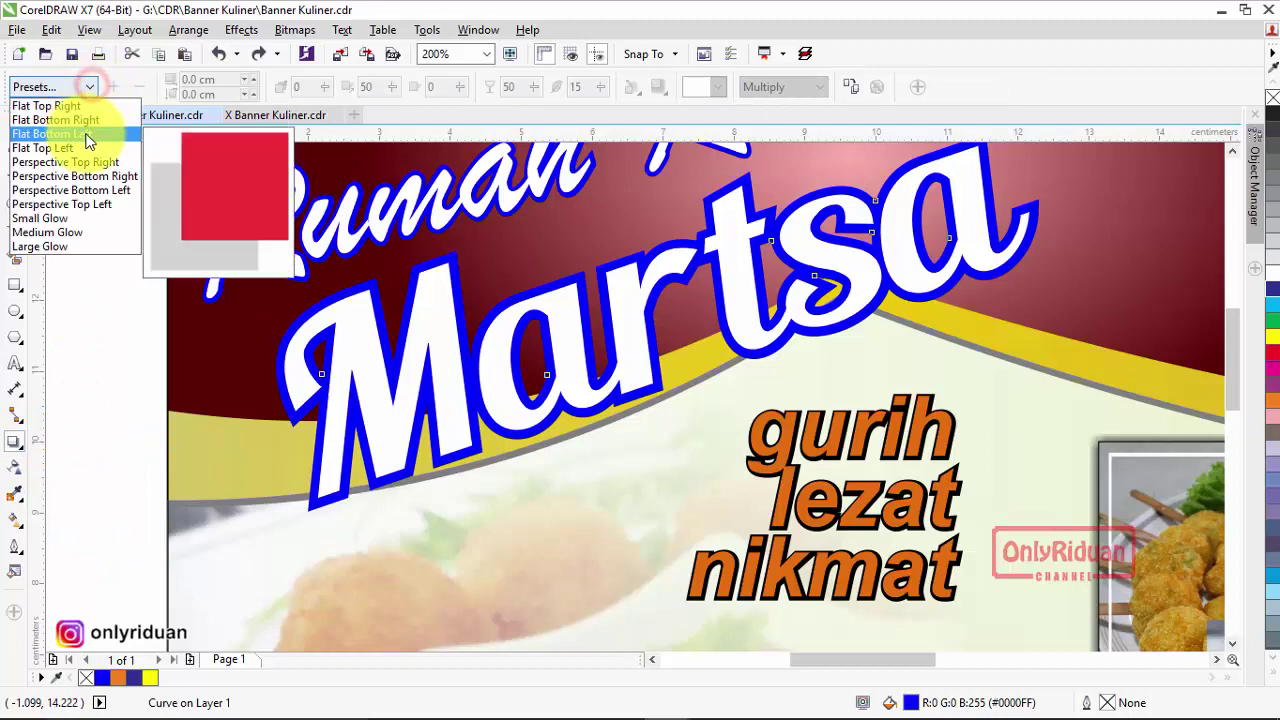
pyautogui.click(86, 120)
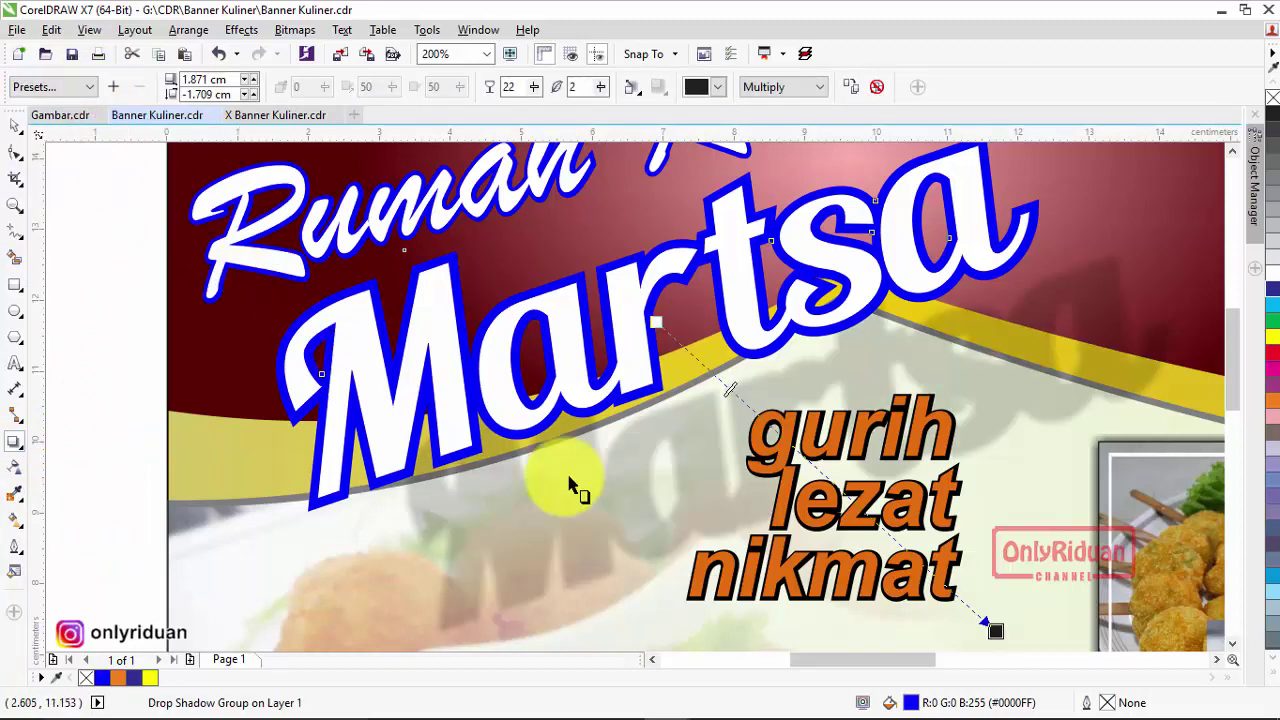
pyautogui.moveTo(995, 632); pyautogui.dragTo(886, 514)
pyautogui.scroll(-3, 634, 443)
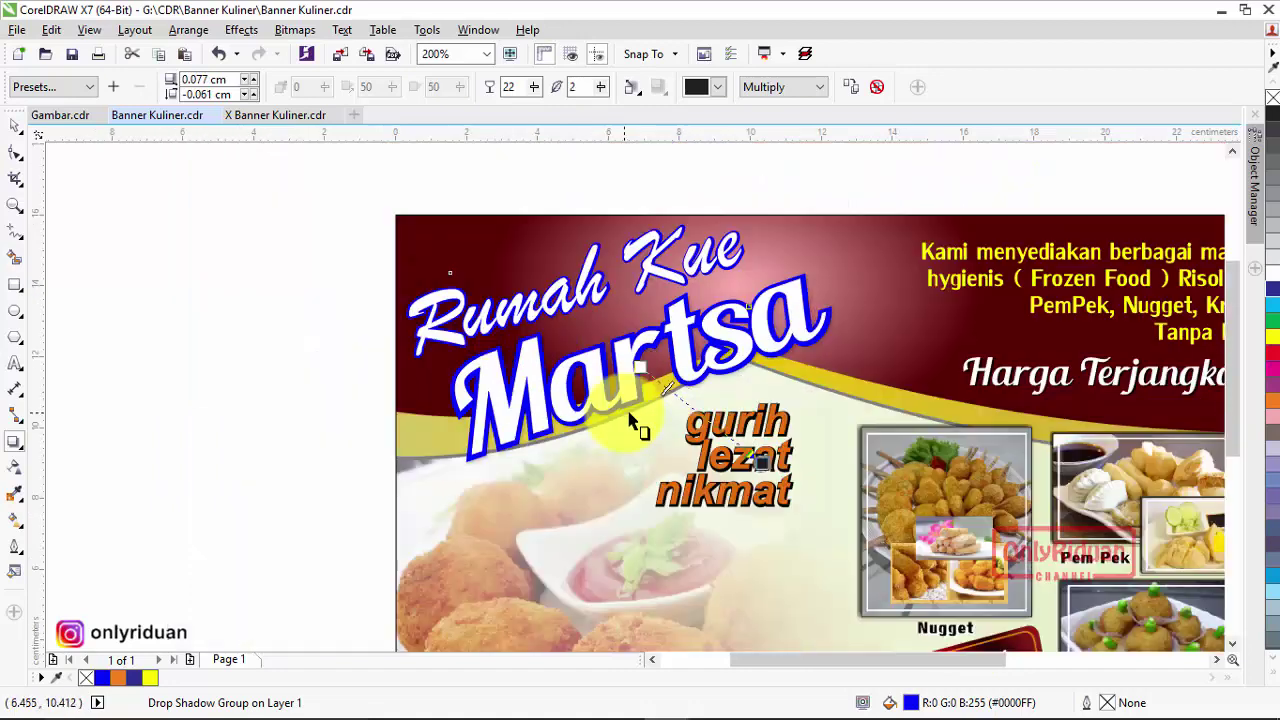
# Raise the opacity of the drop shadow on the blue "Martsa" outline to 81
pyautogui.scroll(1, 630, 415)
pyautogui.scroll(1, 625, 412)
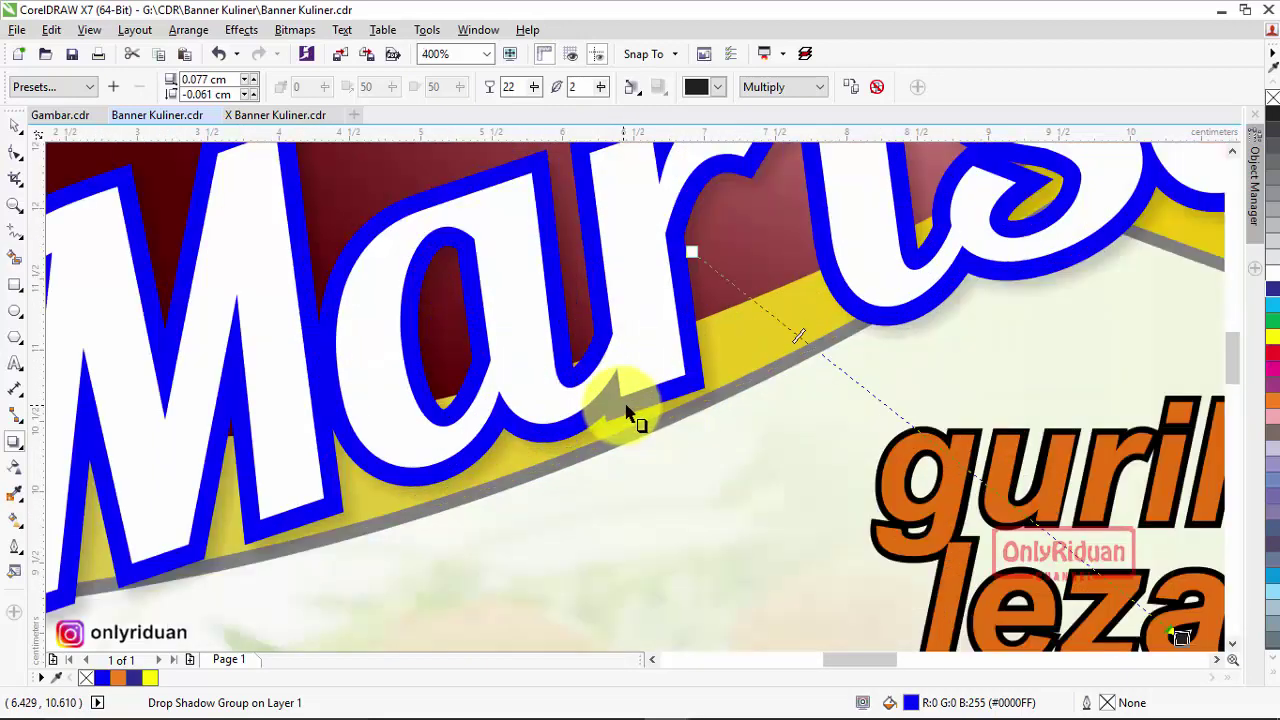
pyautogui.scroll(-1, 625, 415)
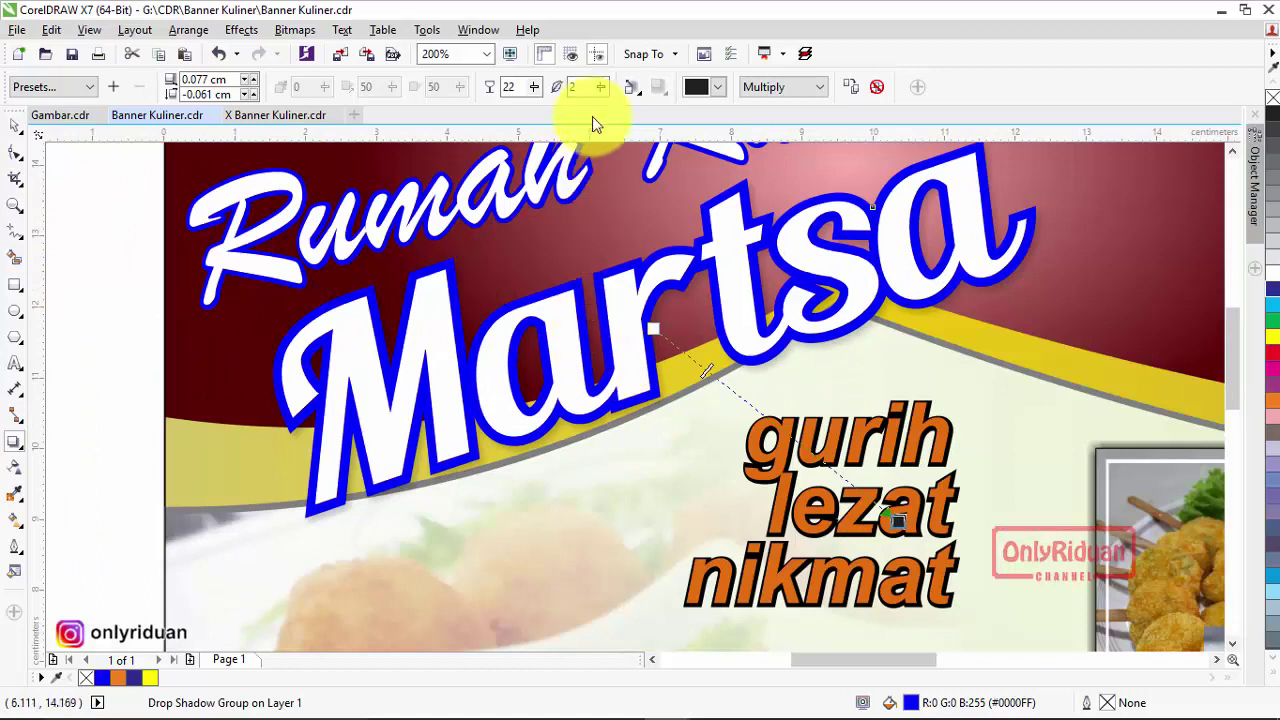
pyautogui.moveTo(538, 90); pyautogui.dragTo(546, 104)
pyautogui.click(535, 90)
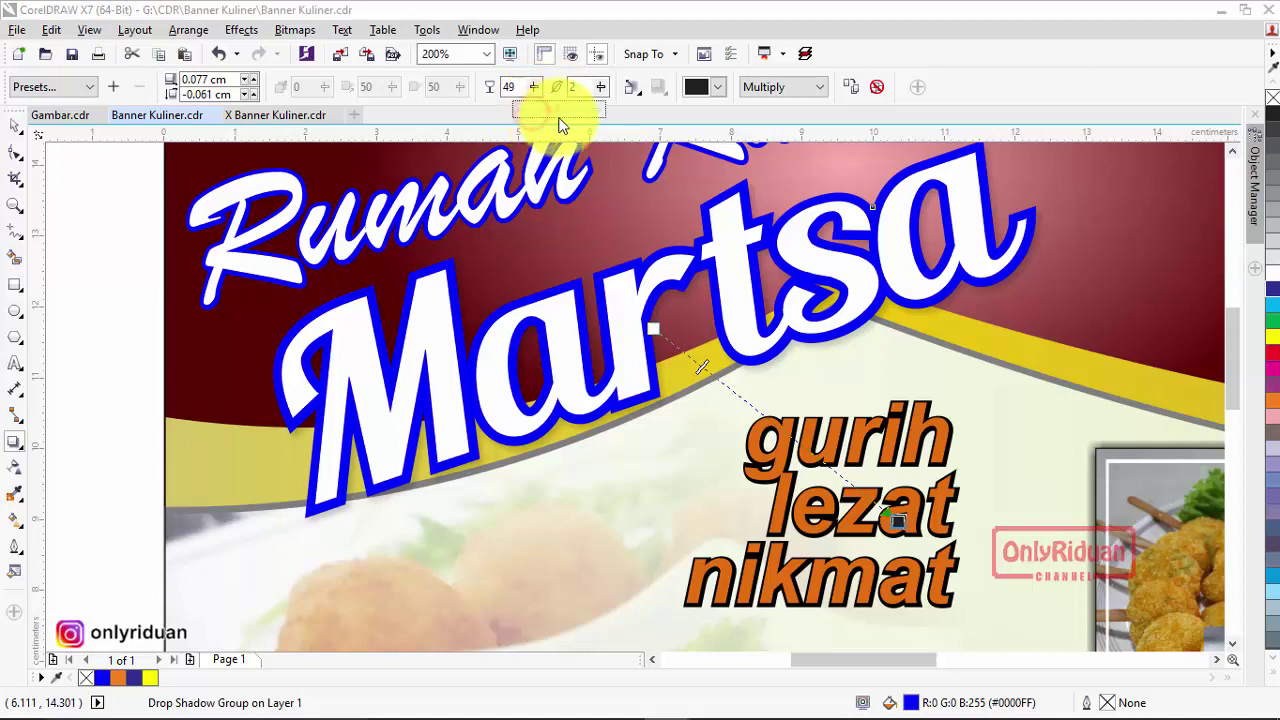
pyautogui.moveTo(560, 124); pyautogui.dragTo(564, 115)
pyautogui.click(535, 87)
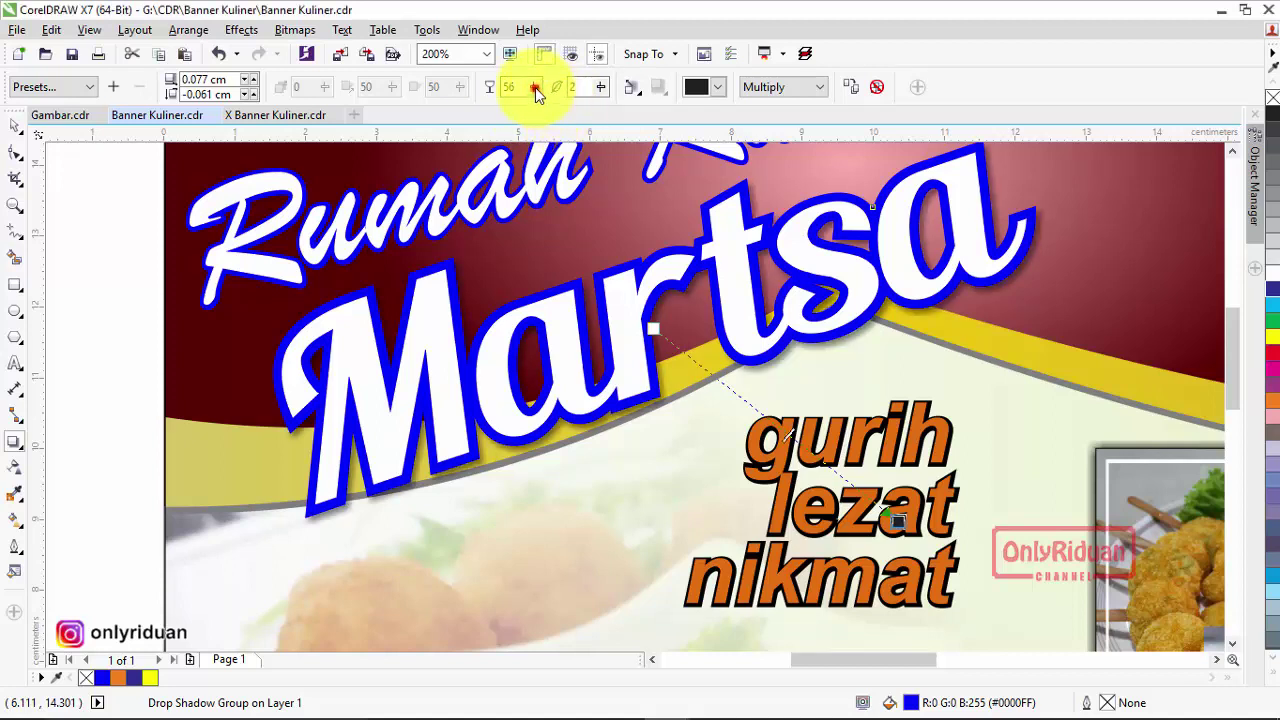
pyautogui.moveTo(536, 86); pyautogui.dragTo(535, 108)
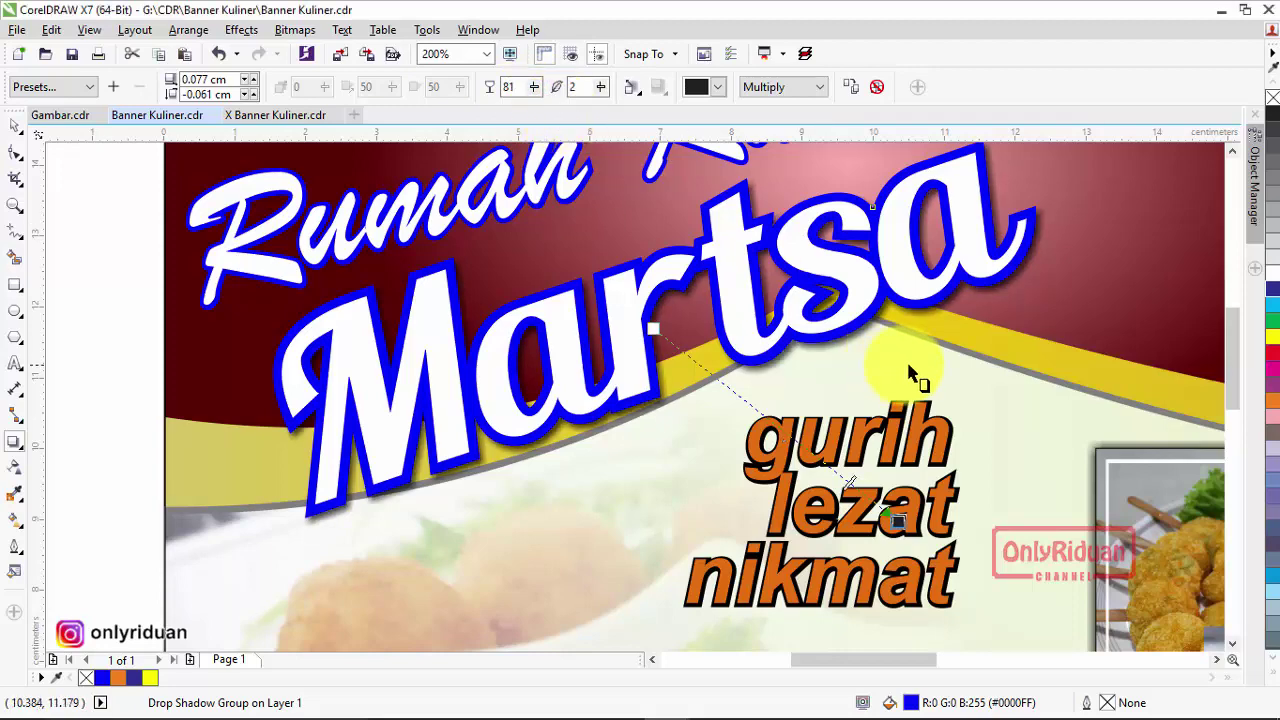
pyautogui.scroll(-2, 651, 337)
pyautogui.scroll(-1, 651, 337)
pyautogui.scroll(2, 655, 337)
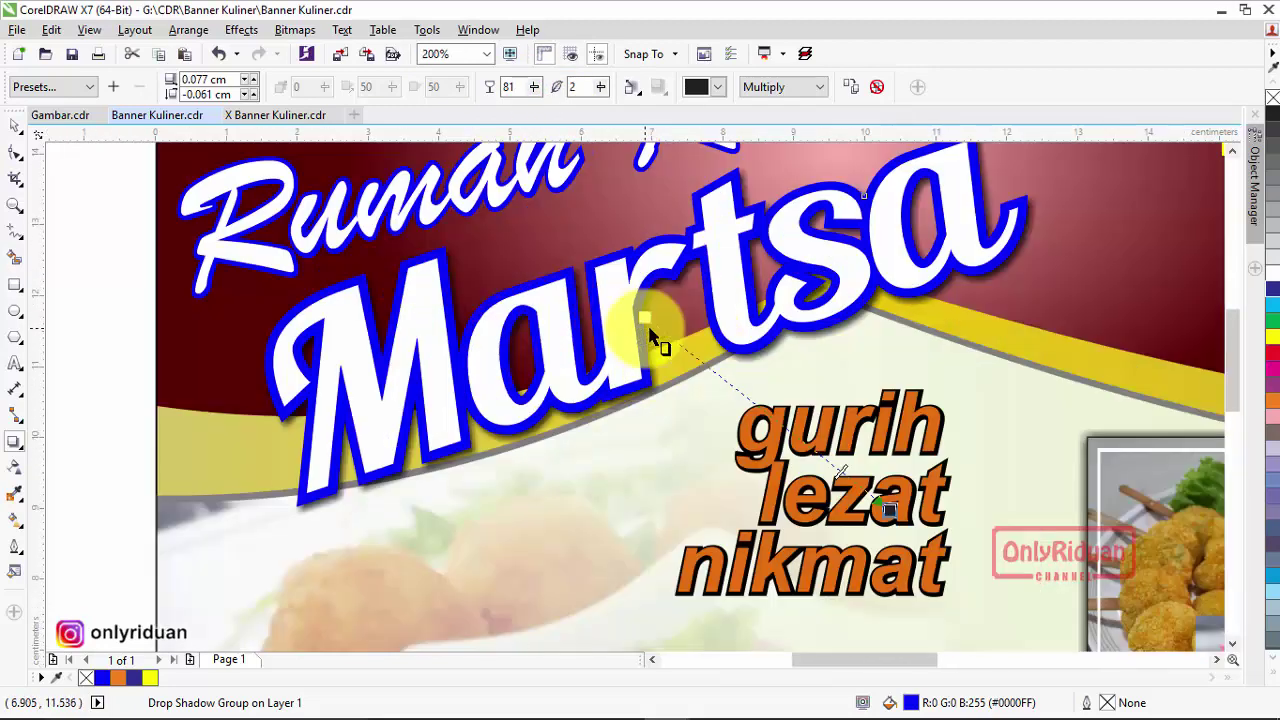
# Clear the existing contour from the "Rumah Kue" text
pyautogui.click(1232, 150)
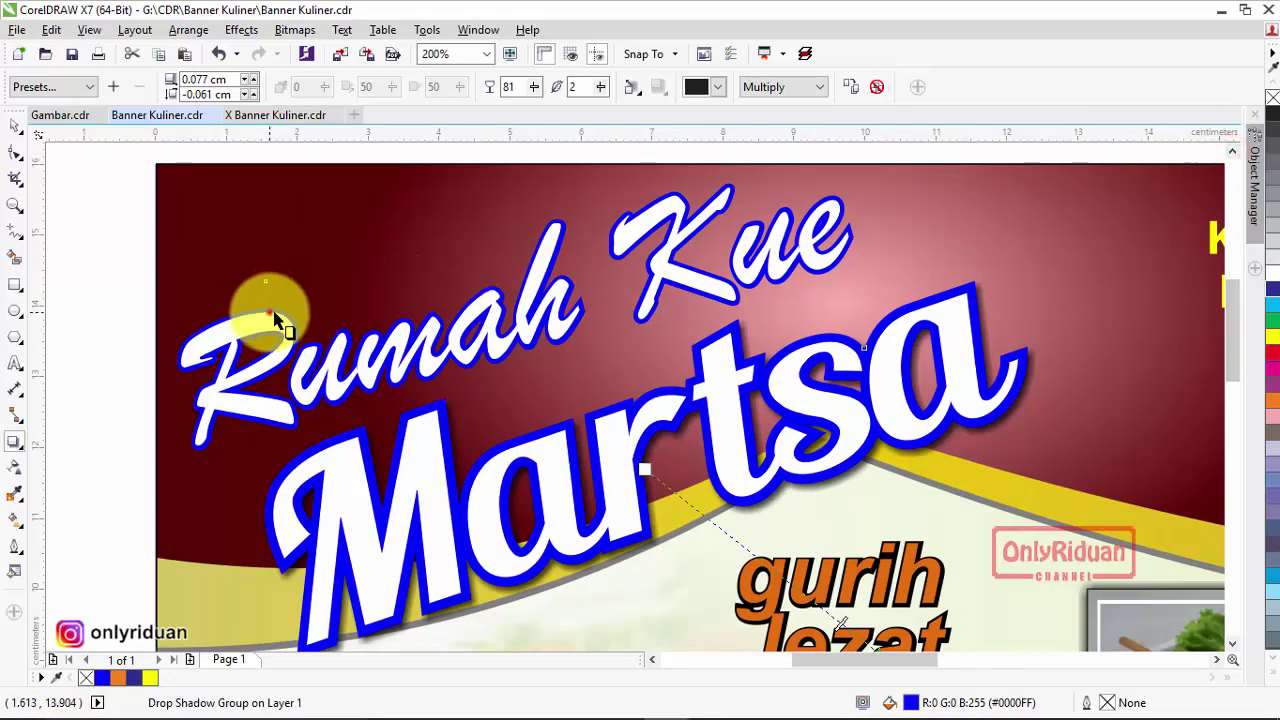
pyautogui.click(14, 441)
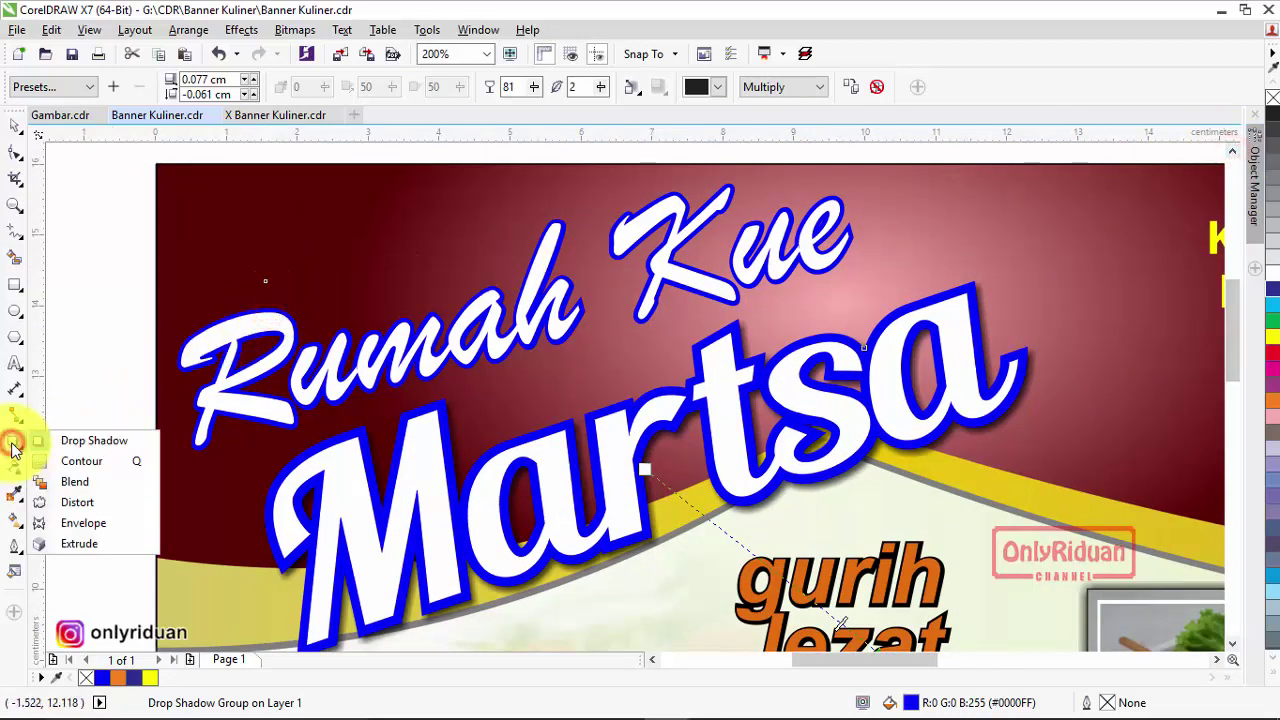
pyautogui.click(58, 461)
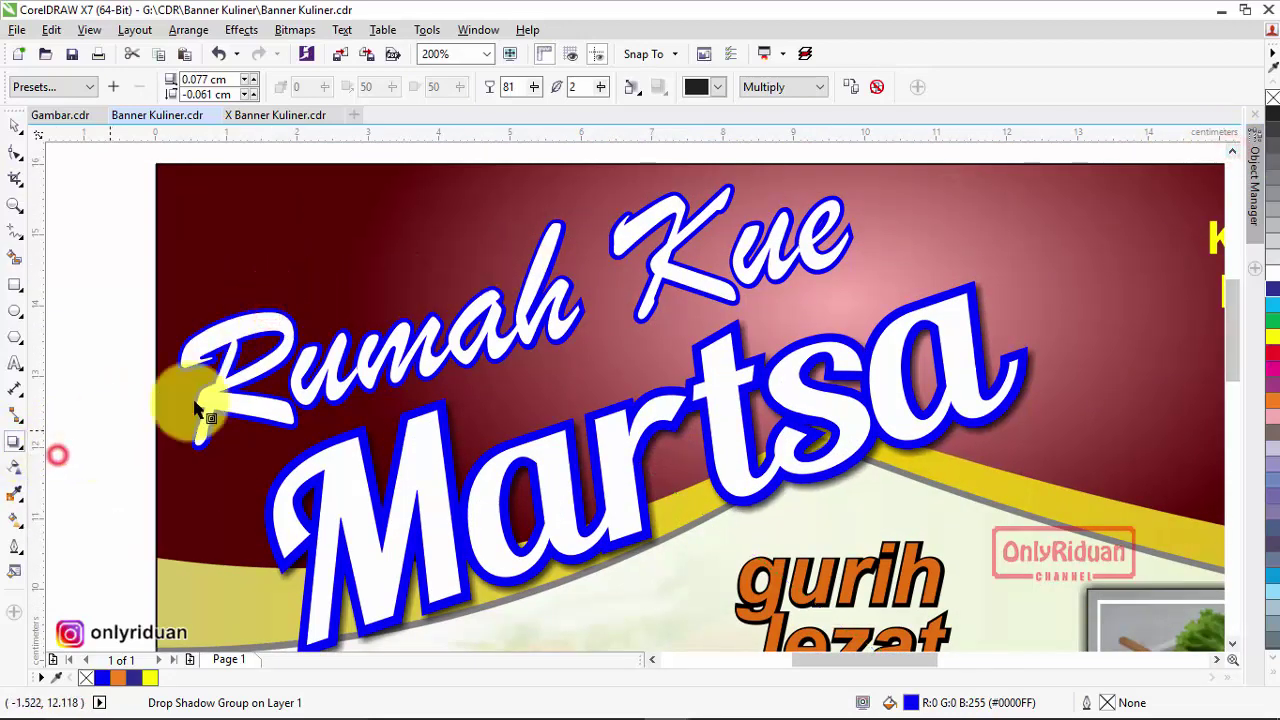
pyautogui.click(272, 313)
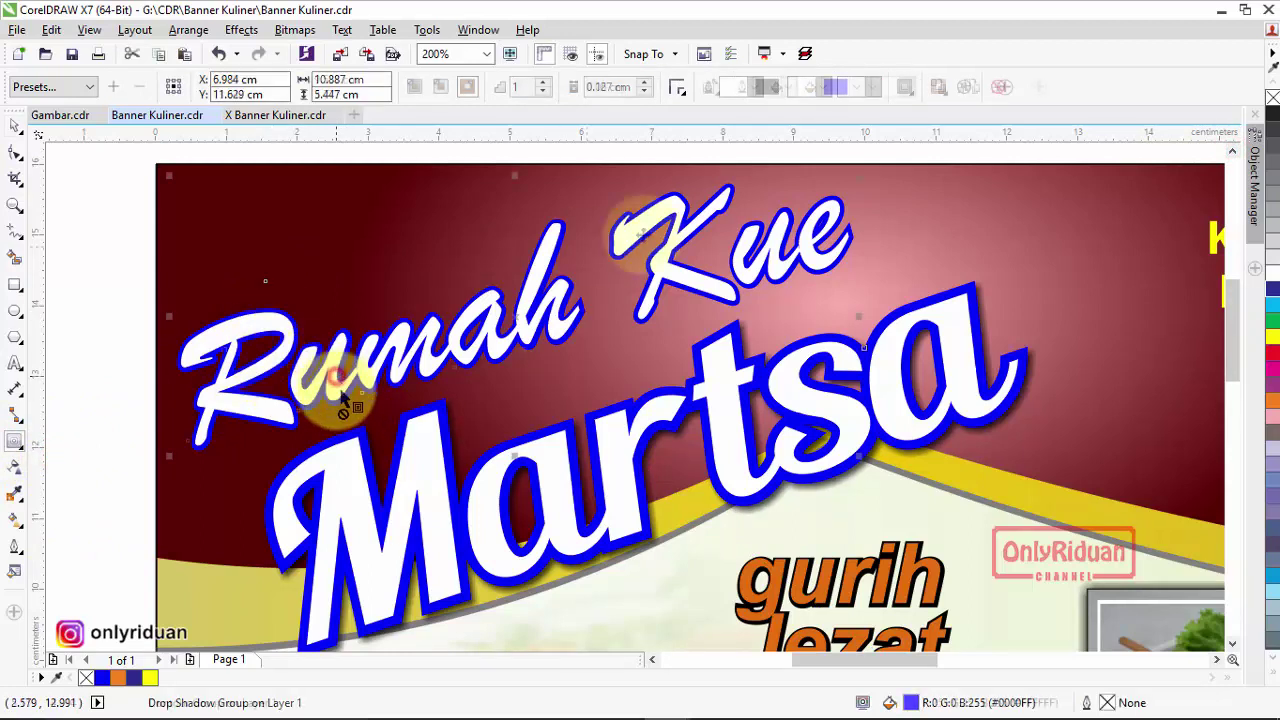
pyautogui.moveTo(342, 400); pyautogui.dragTo(370, 386)
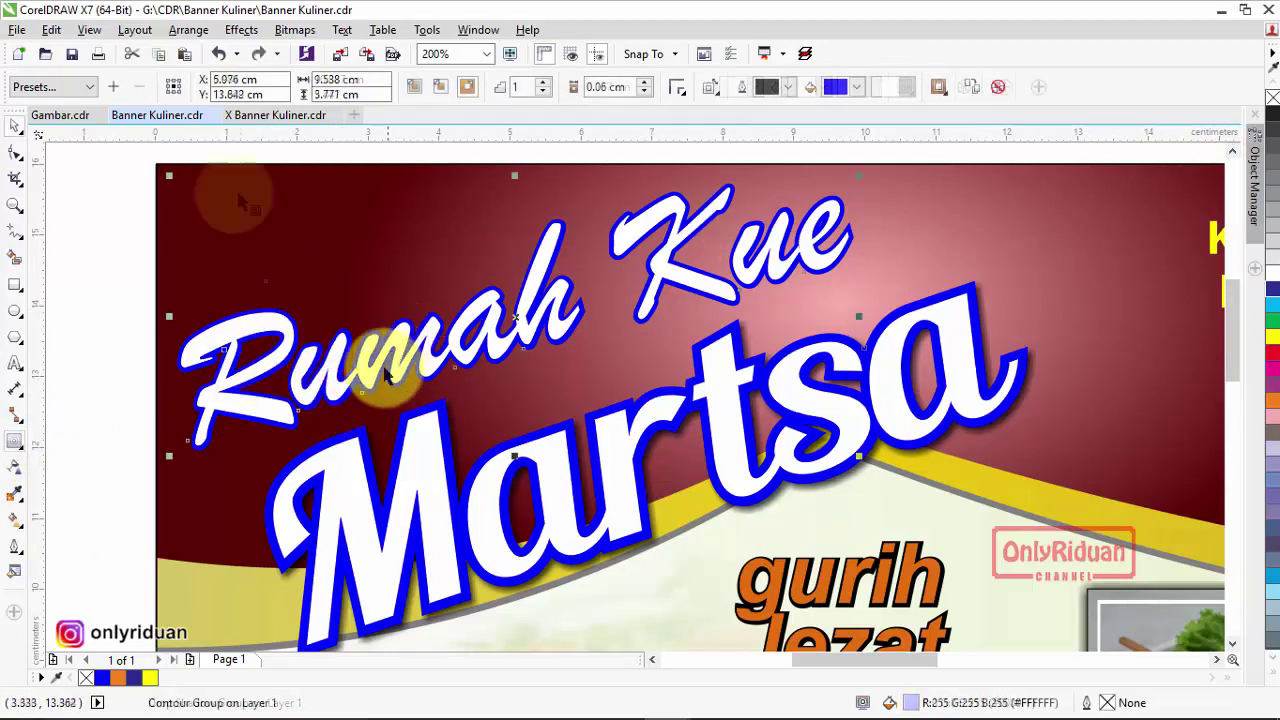
pyautogui.click(1000, 89)
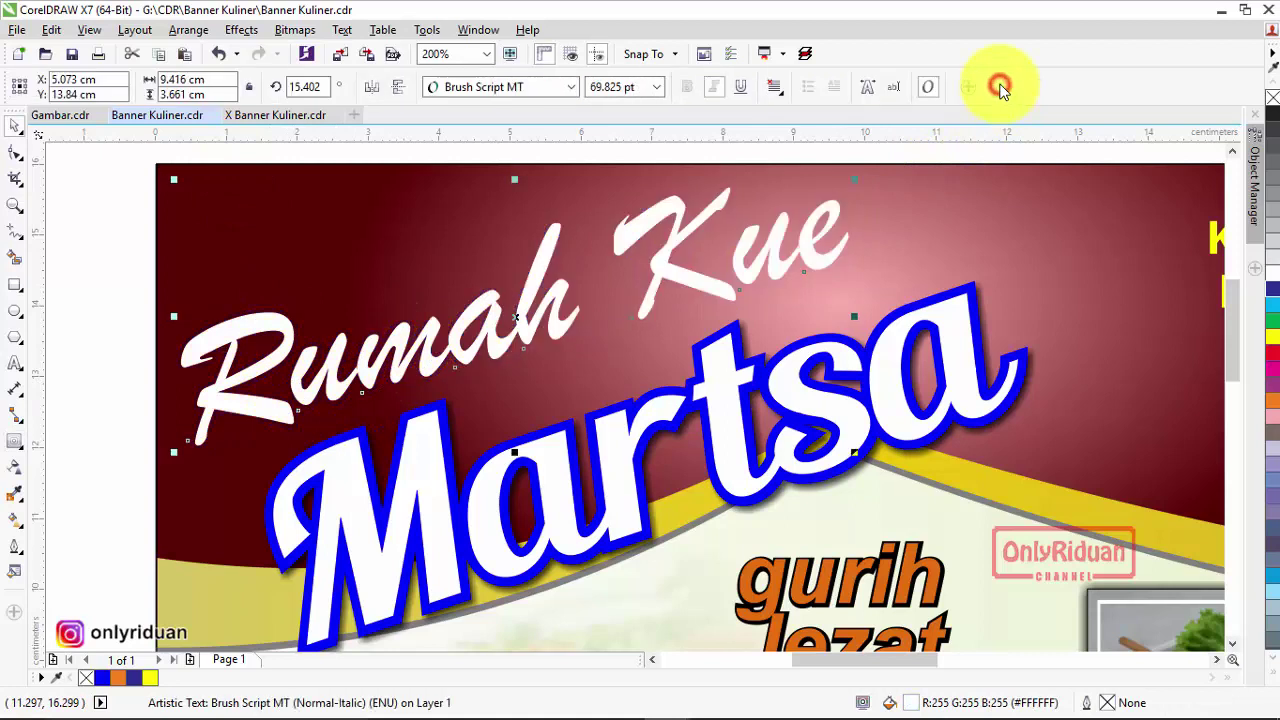
# Add a one-step outside blue contour of about 0.075 cm to the "Rumah Kue" text and break the contour group apart
pyautogui.click(18, 442)
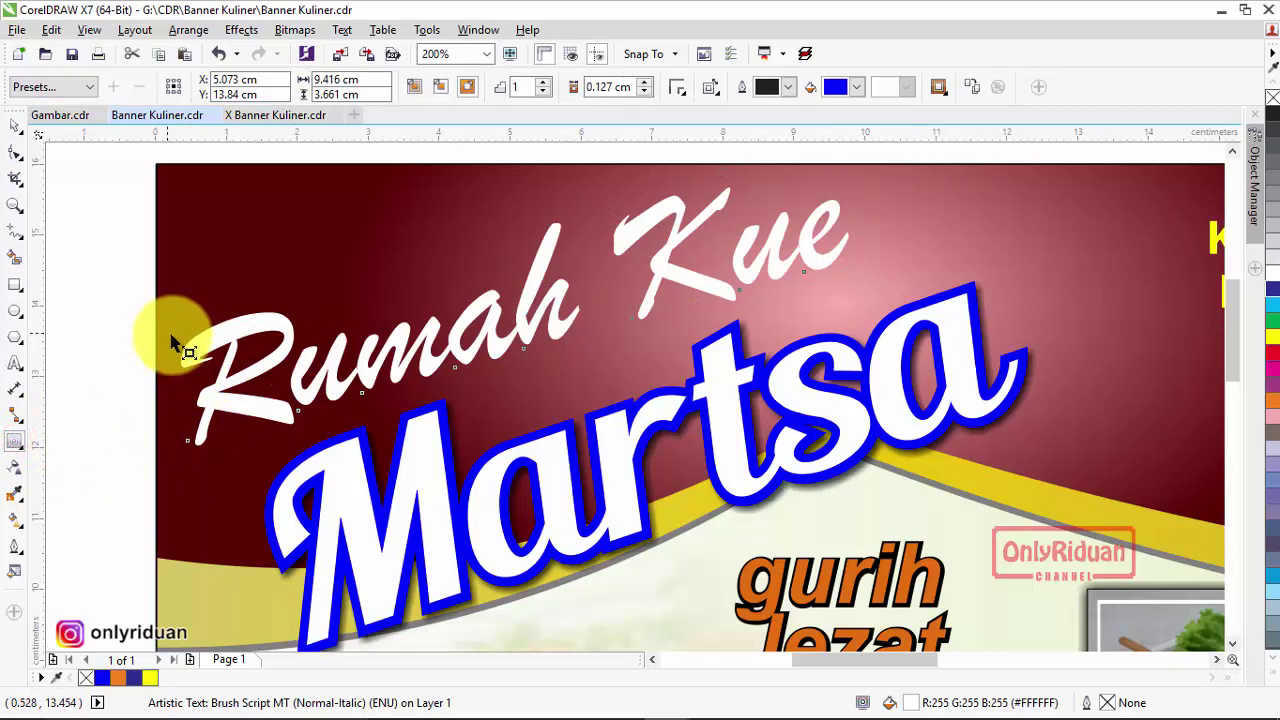
pyautogui.moveTo(172, 343); pyautogui.dragTo(175, 343)
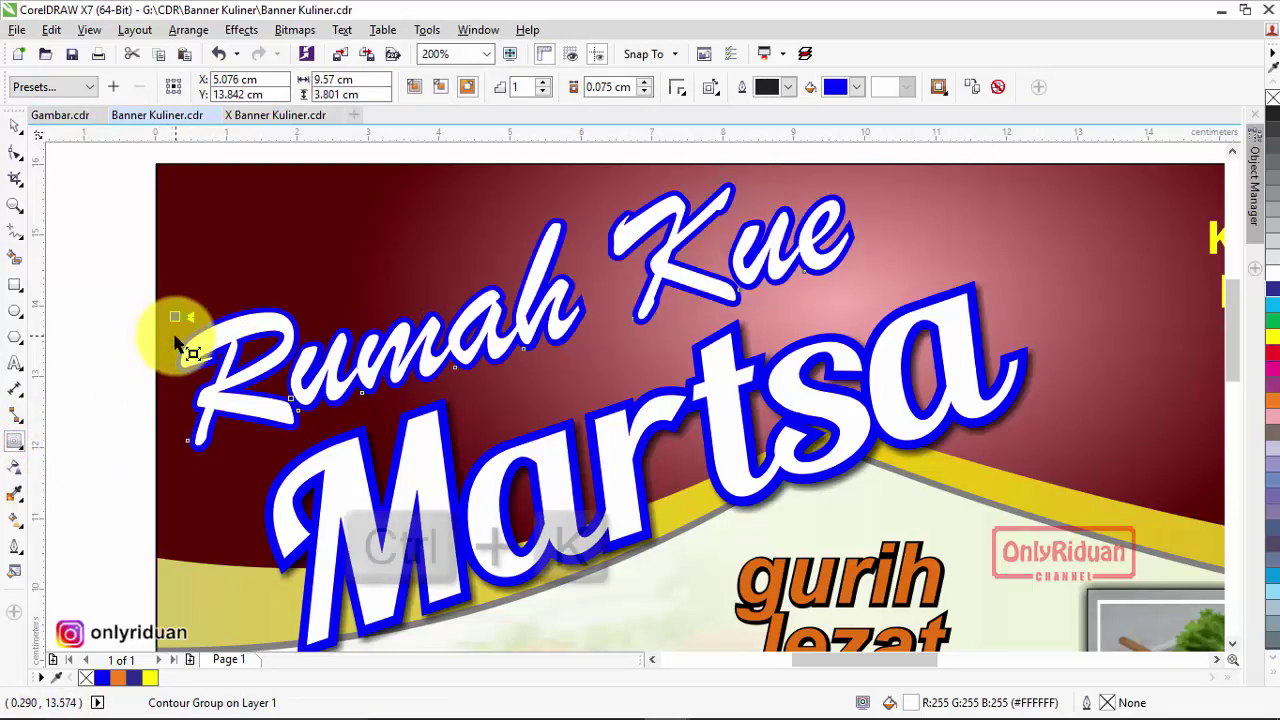
pyautogui.hotkey('ctrl', 'k')
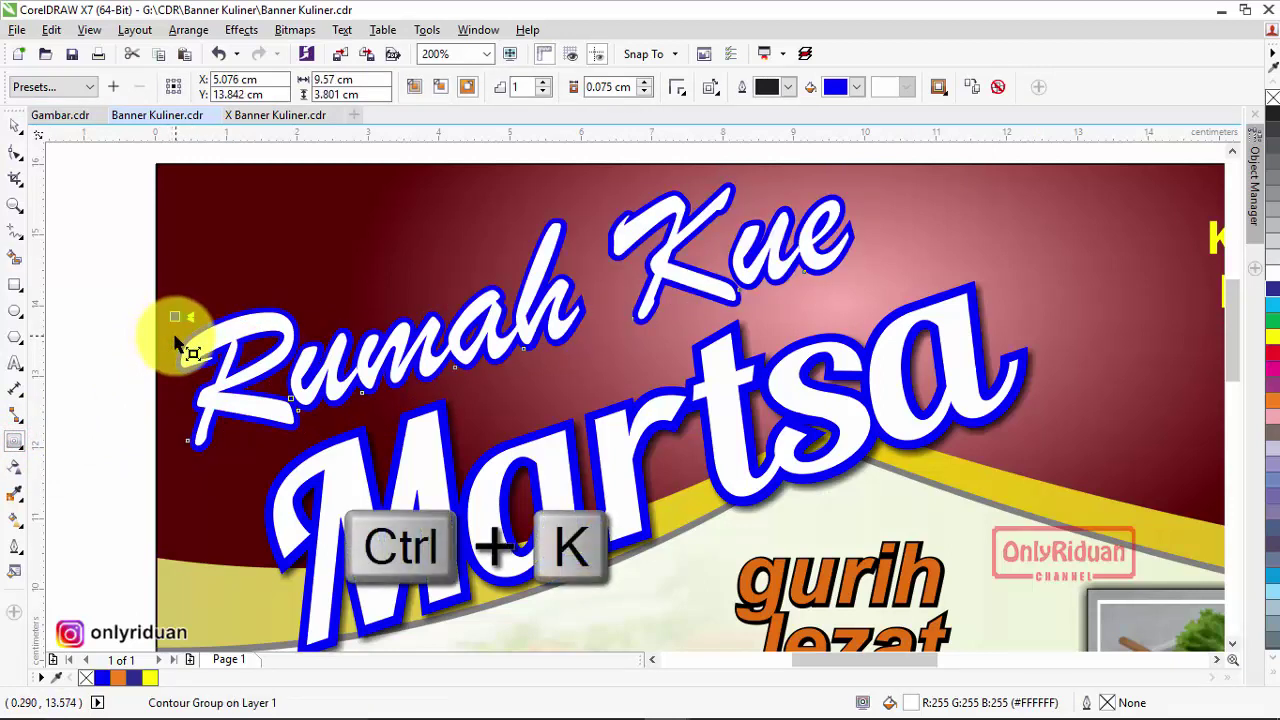
# Shift the white "Rumah Kue" text off its blue outline to test their separation, and undo the move
pyautogui.click(18, 128)
pyautogui.moveTo(200, 349)
pyautogui.mouseDown()
pyautogui.moveTo(194, 297)
pyautogui.moveTo(212, 308)
pyautogui.mouseUp()
pyautogui.hotkey('ctrl', 'z')
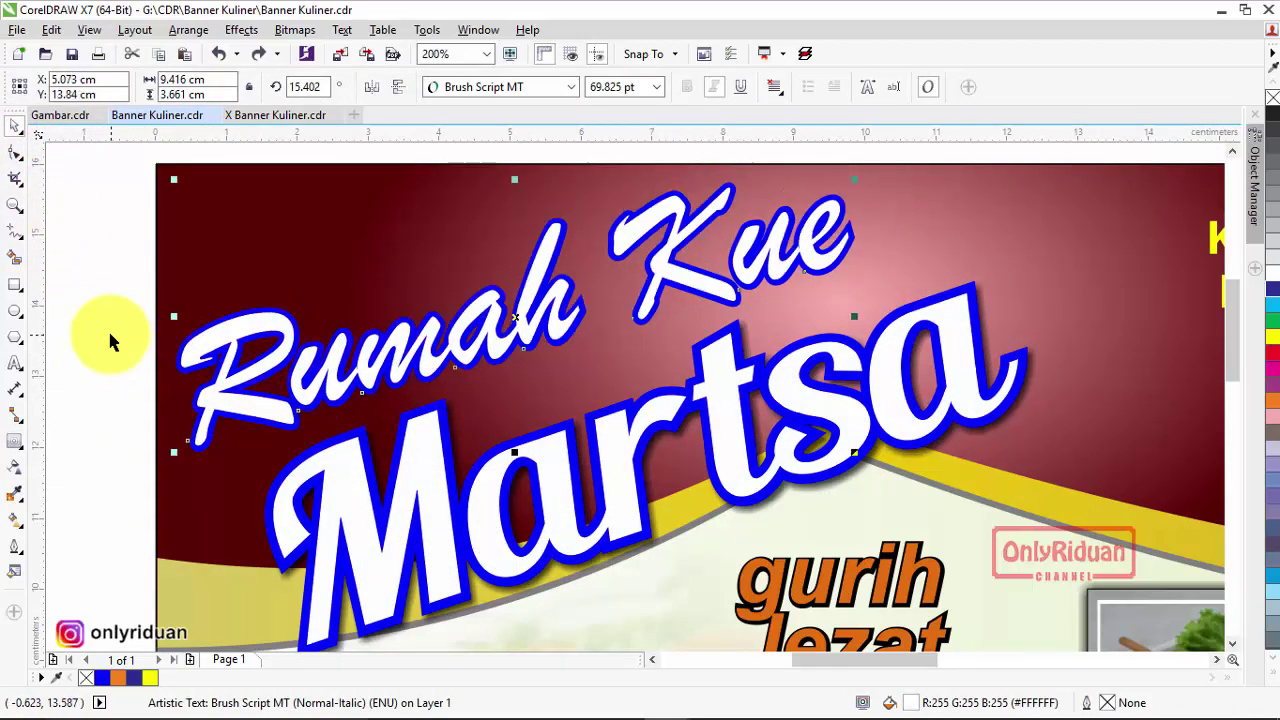
# Apply a Flat Bottom Right drop shadow to the blue "Rumah Kue" outline and pull it in to about 0.189 cm by -0.144 cm
pyautogui.click(114, 318)
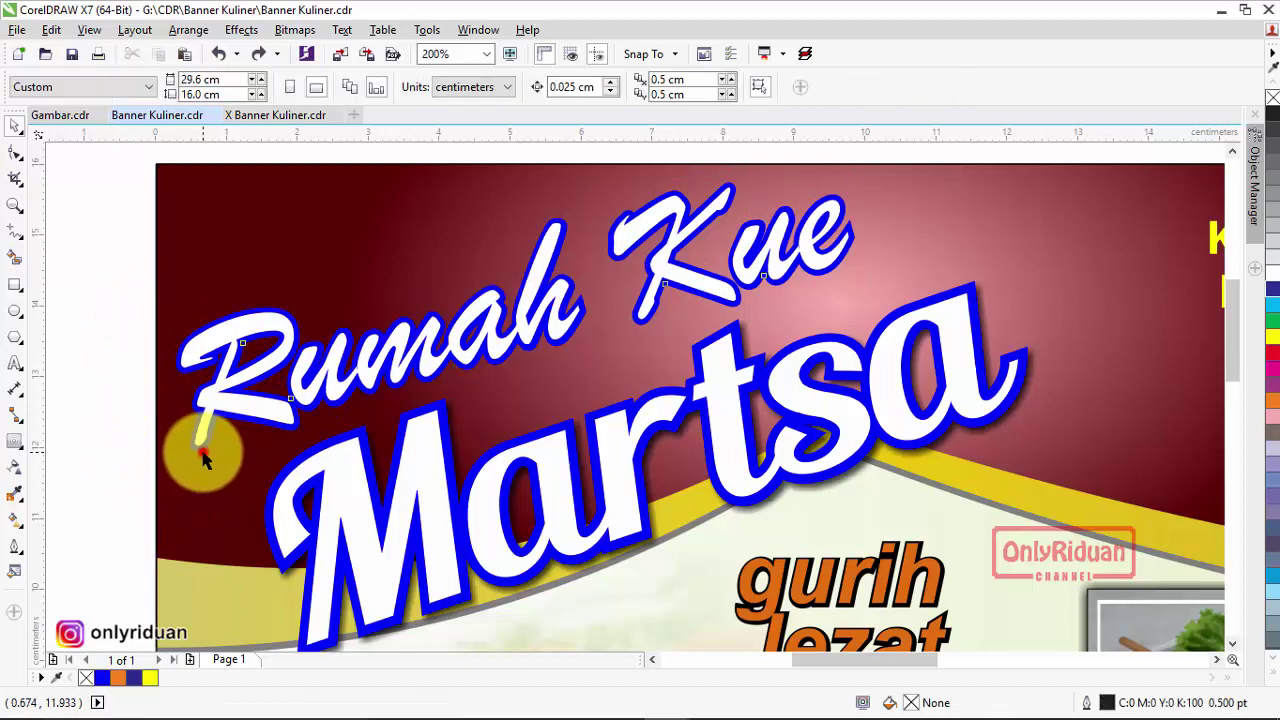
pyautogui.click(201, 449)
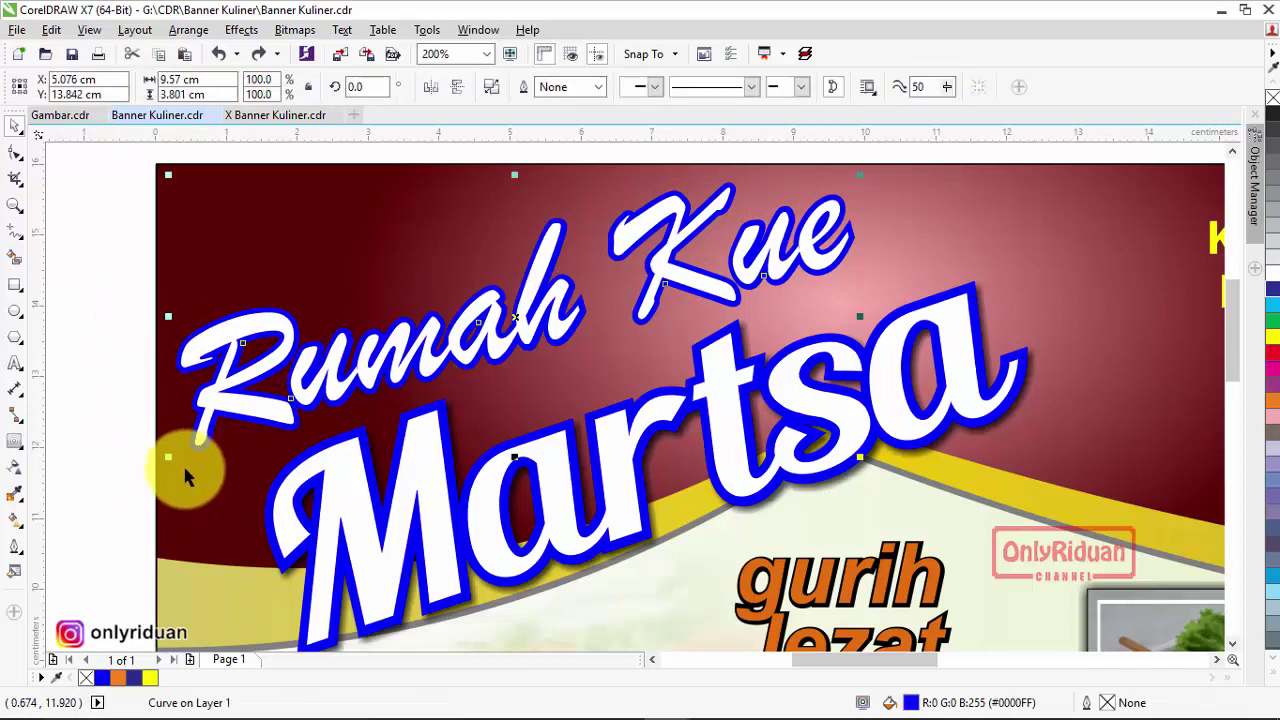
pyautogui.click(14, 442)
pyautogui.click(80, 443)
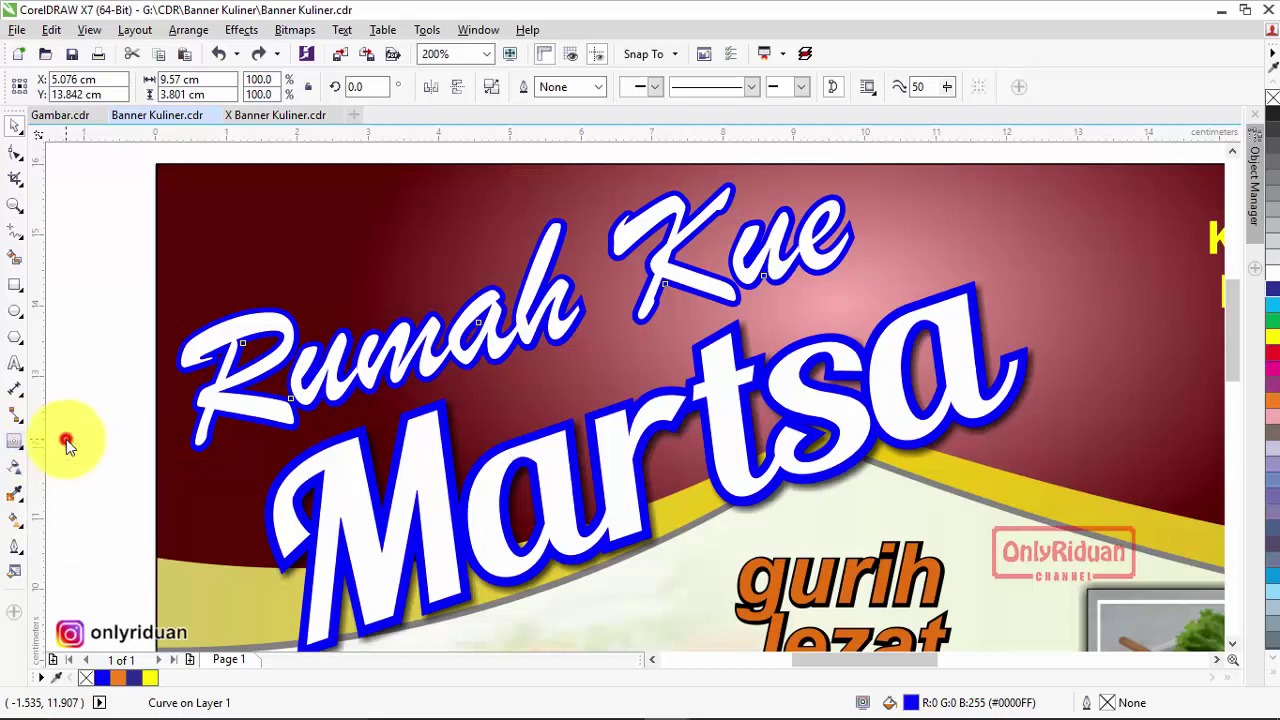
pyautogui.click(92, 87)
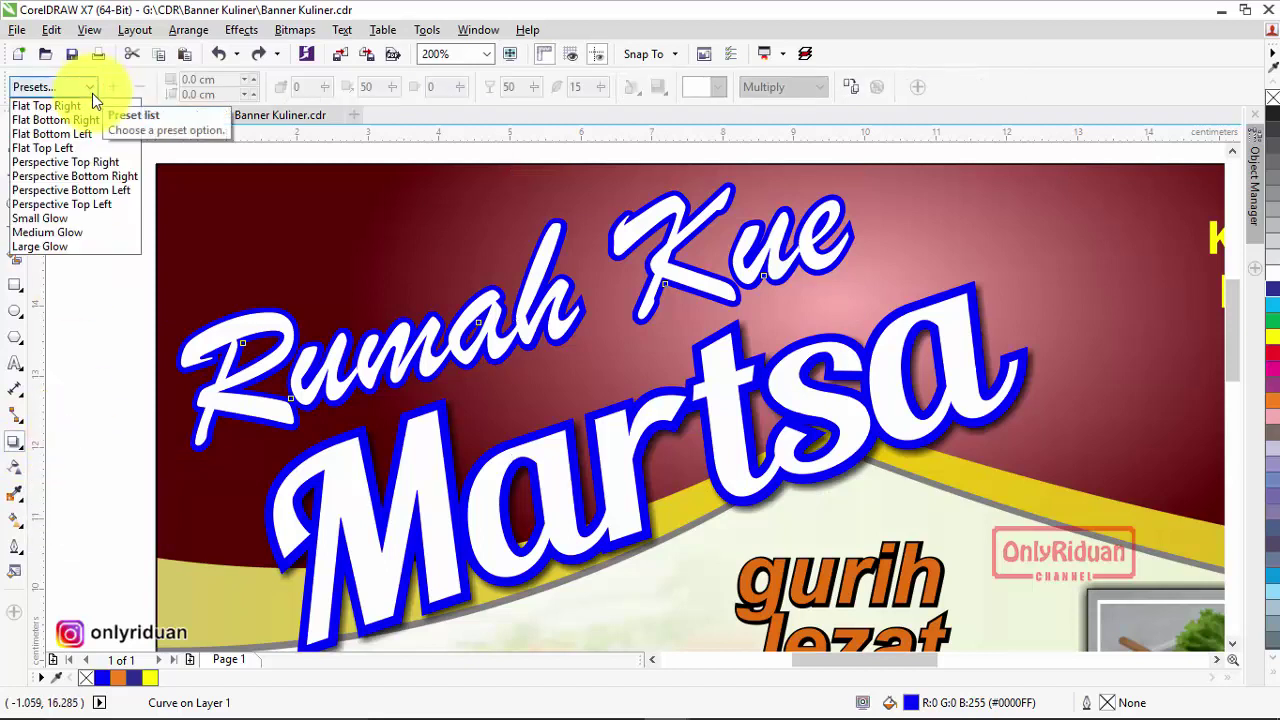
pyautogui.click(90, 121)
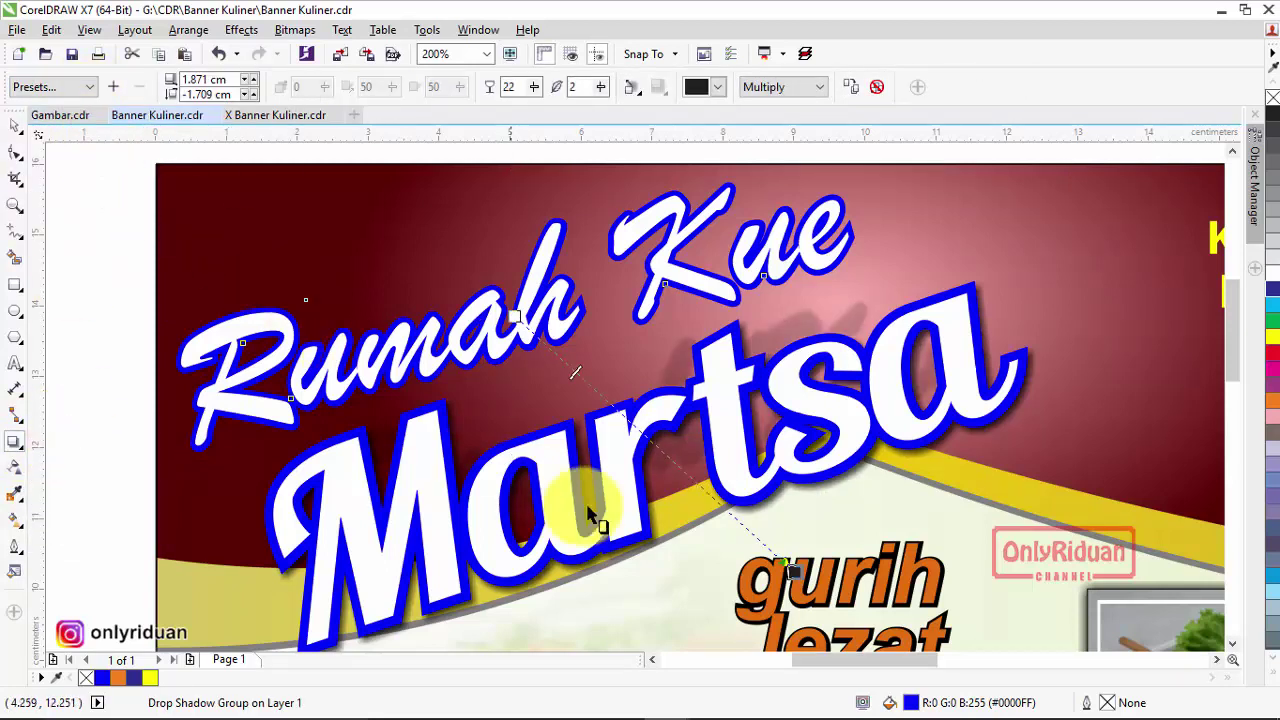
pyautogui.moveTo(790, 568); pyautogui.dragTo(700, 457)
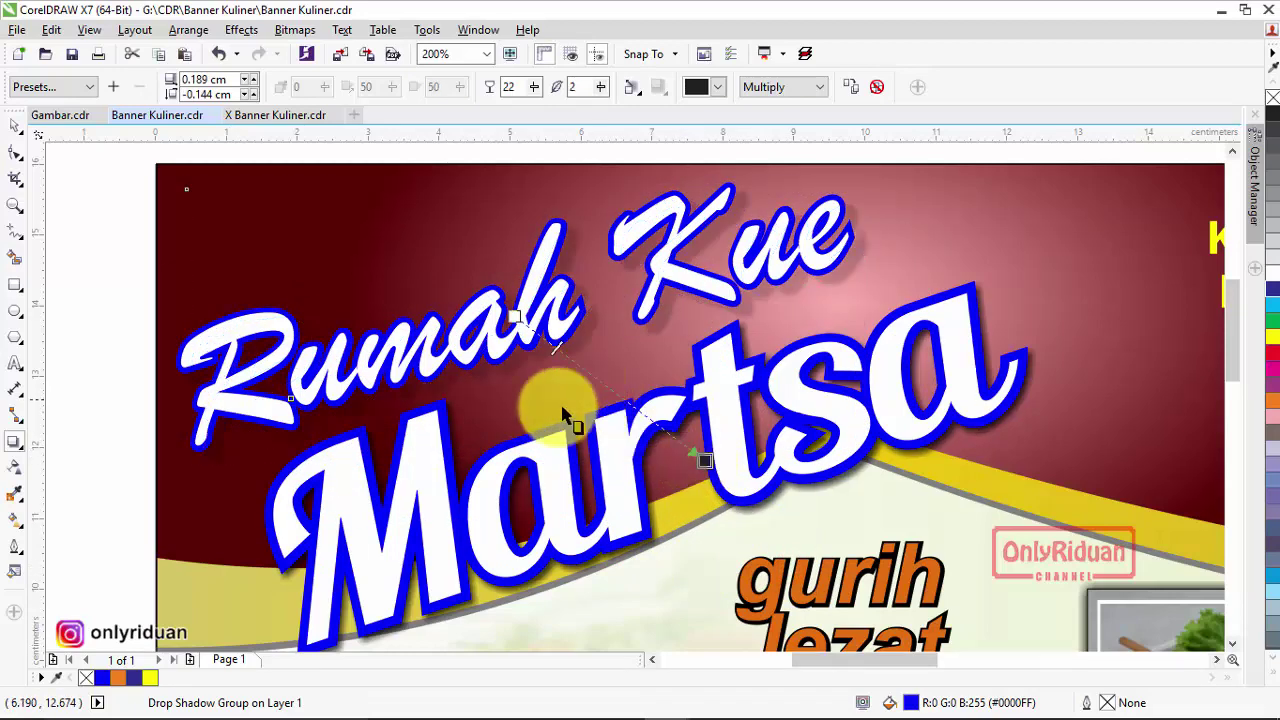
# Set the "Rumah Kue" shadow opacity to 61 and tighten its offset to about 0.06 cm by -0.044 cm
pyautogui.moveTo(536, 87); pyautogui.dragTo(571, 116)
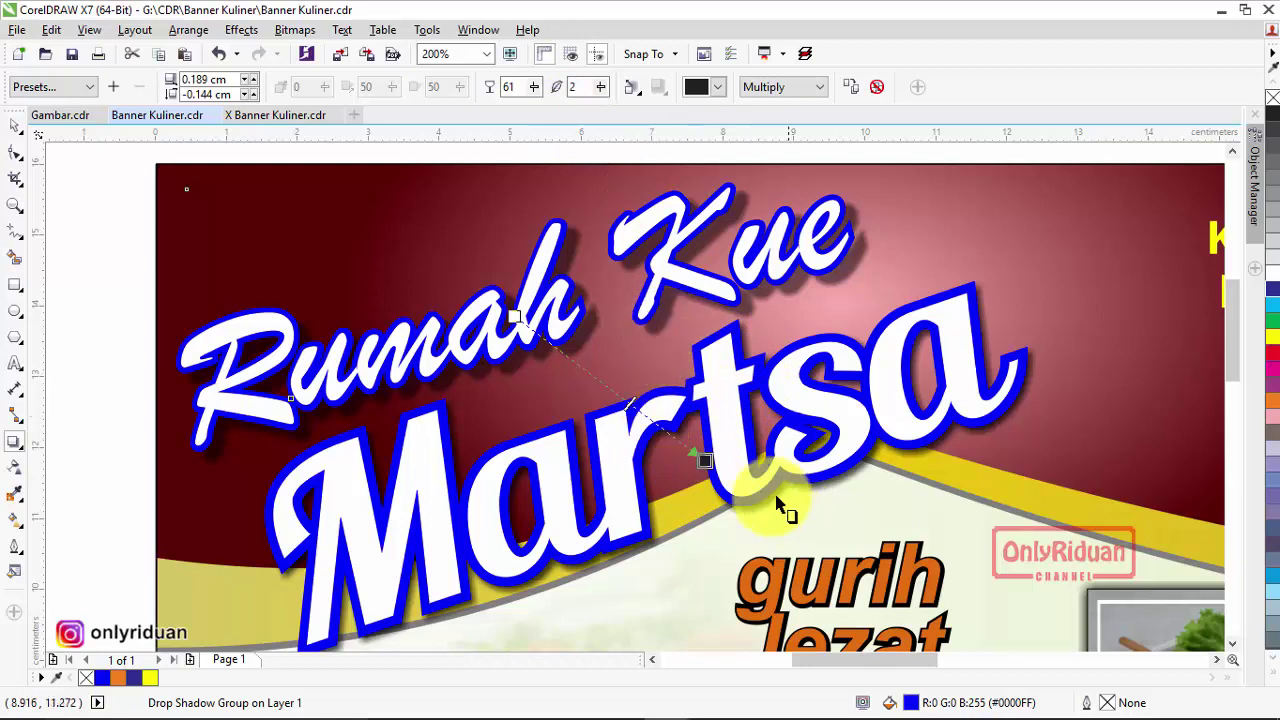
pyautogui.scroll(1, 588, 350)
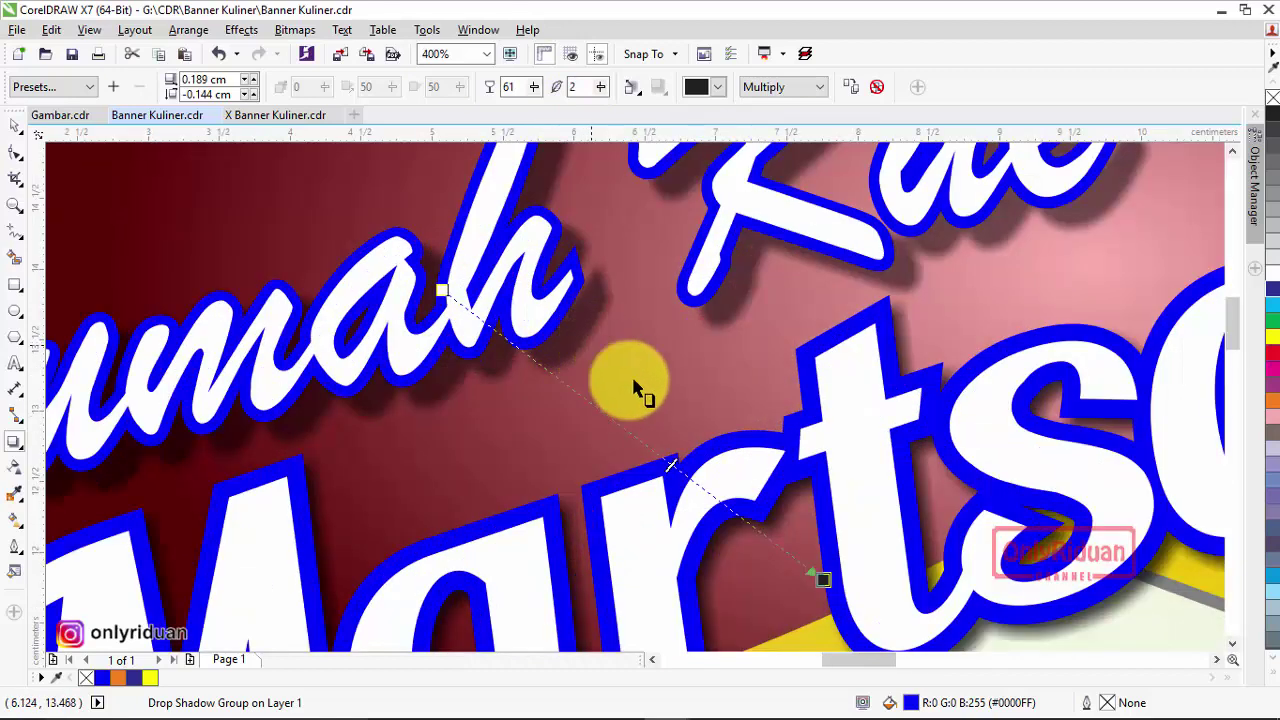
pyautogui.click(816, 582)
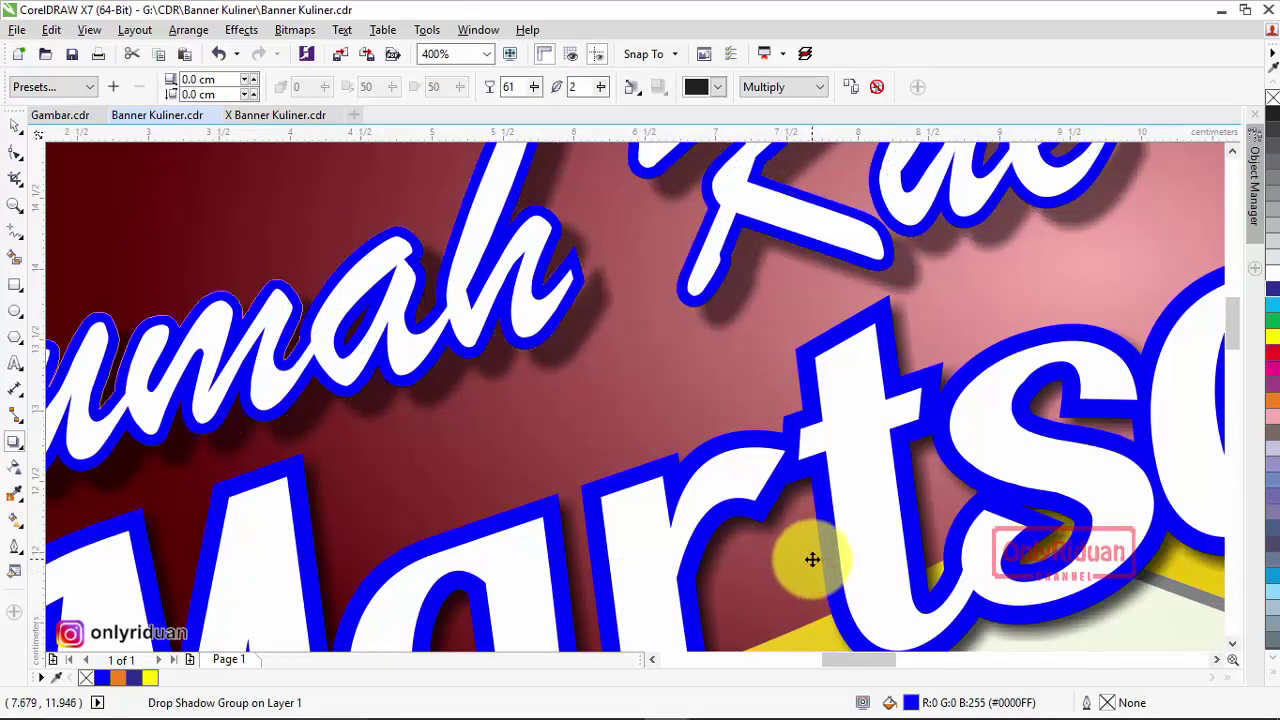
pyautogui.moveTo(812, 559); pyautogui.dragTo(825, 566)
pyautogui.scroll(-1, 662, 383)
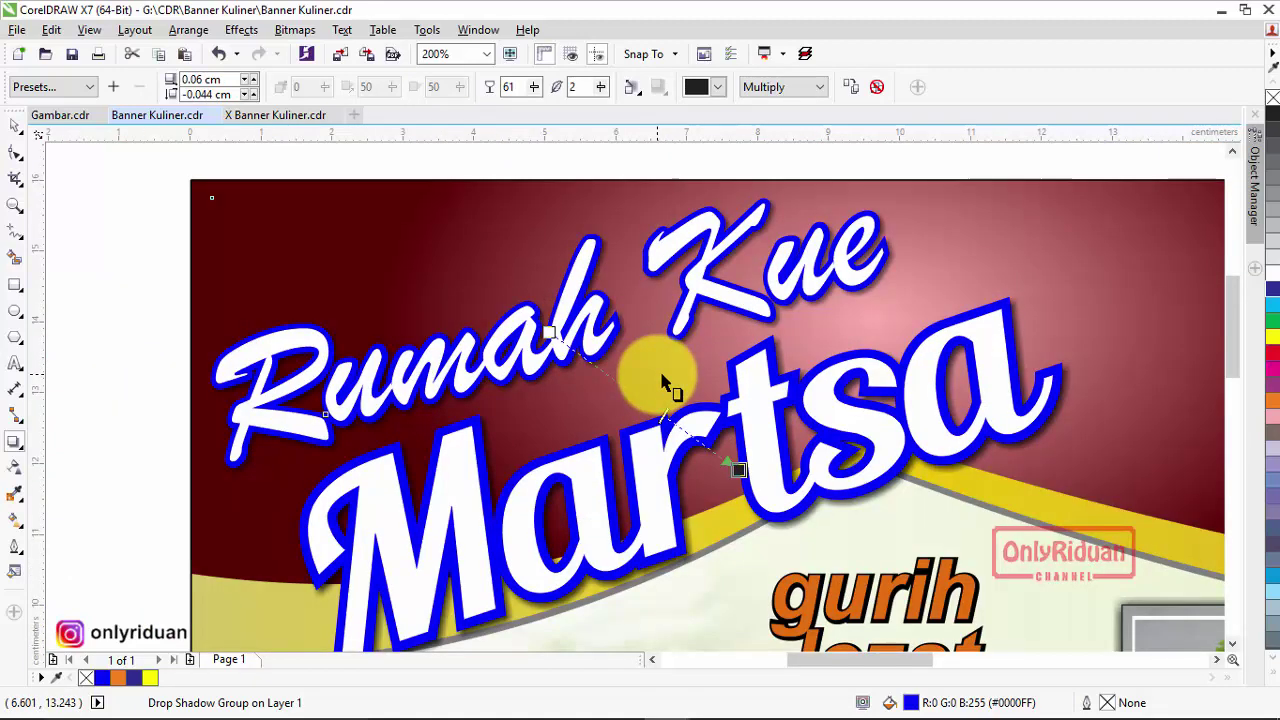
pyautogui.scroll(-1, 410, 305)
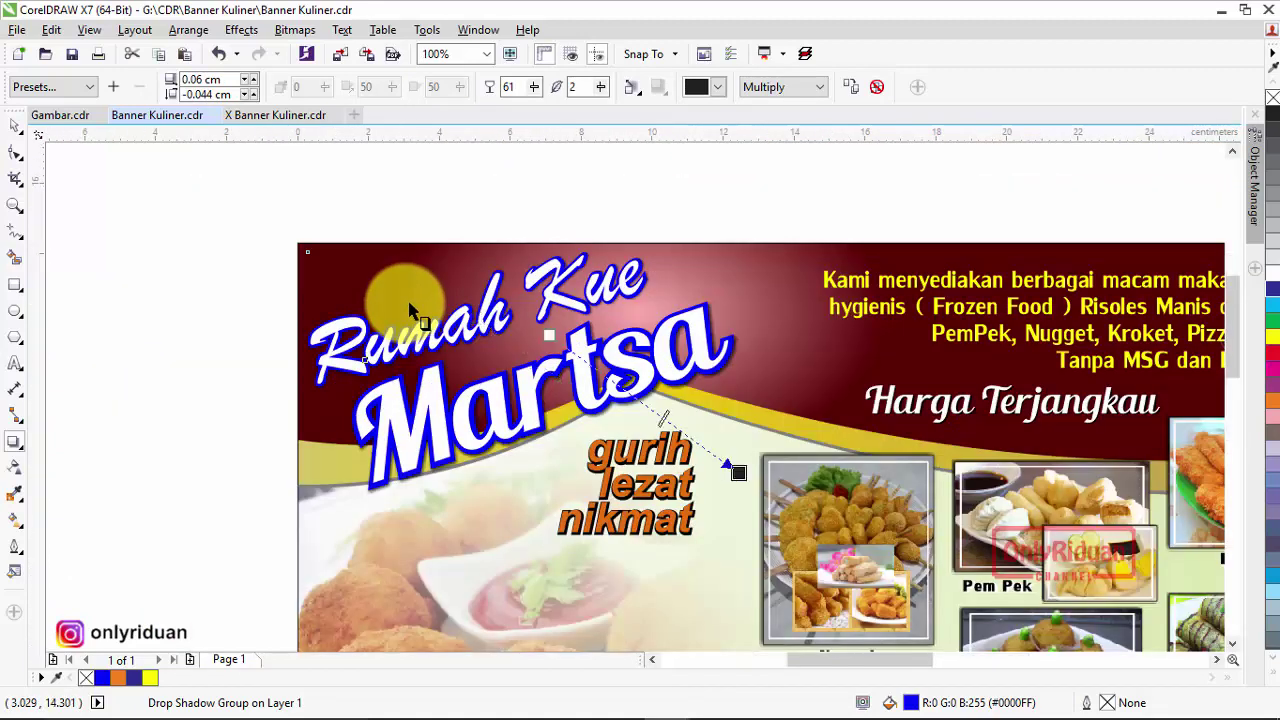
# Select all the objects of the banner and group them
pyautogui.scroll(1, 410, 308)
pyautogui.click(18, 204)
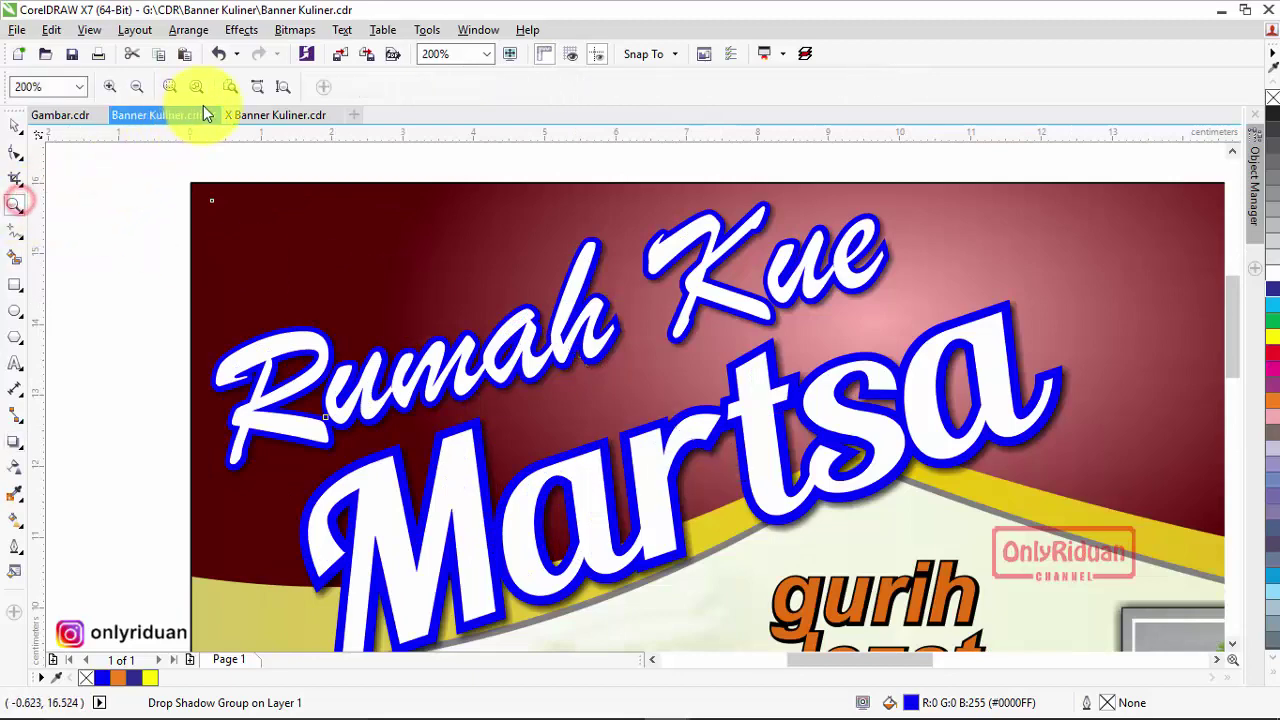
pyautogui.click(229, 87)
pyautogui.moveTo(292, 213); pyautogui.dragTo(987, 604)
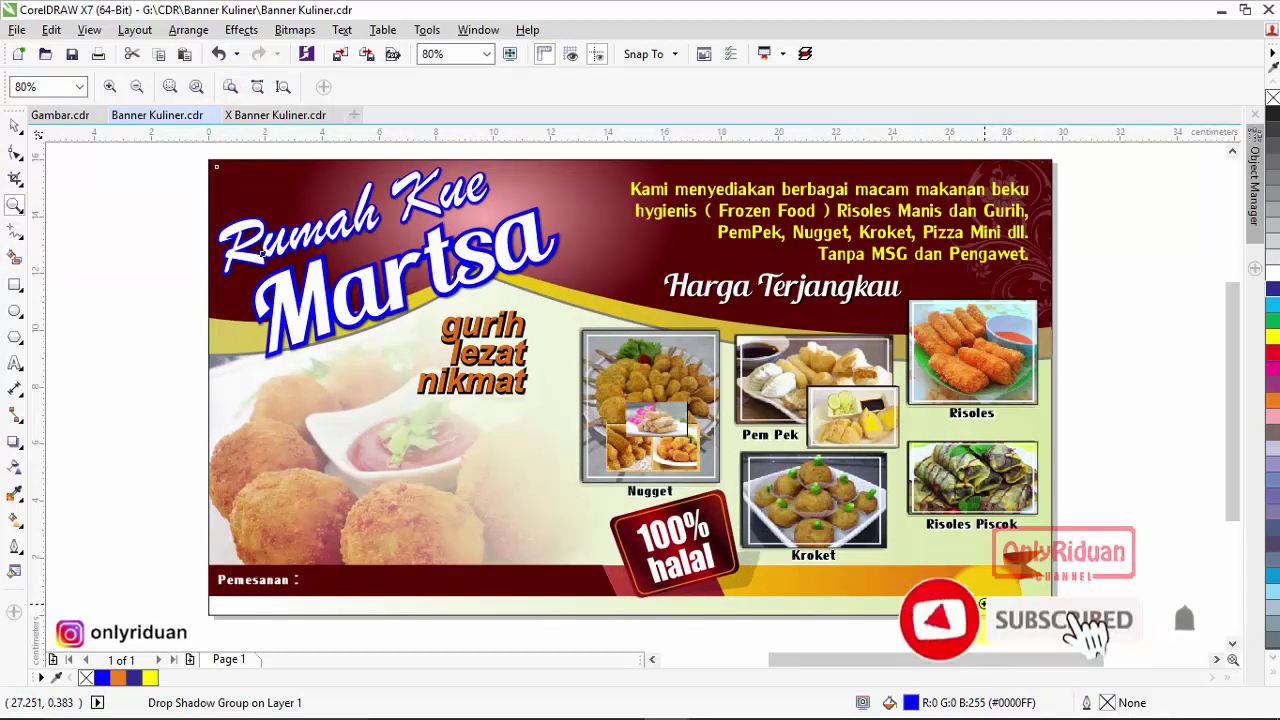
pyautogui.click(15, 127)
pyautogui.click(141, 250)
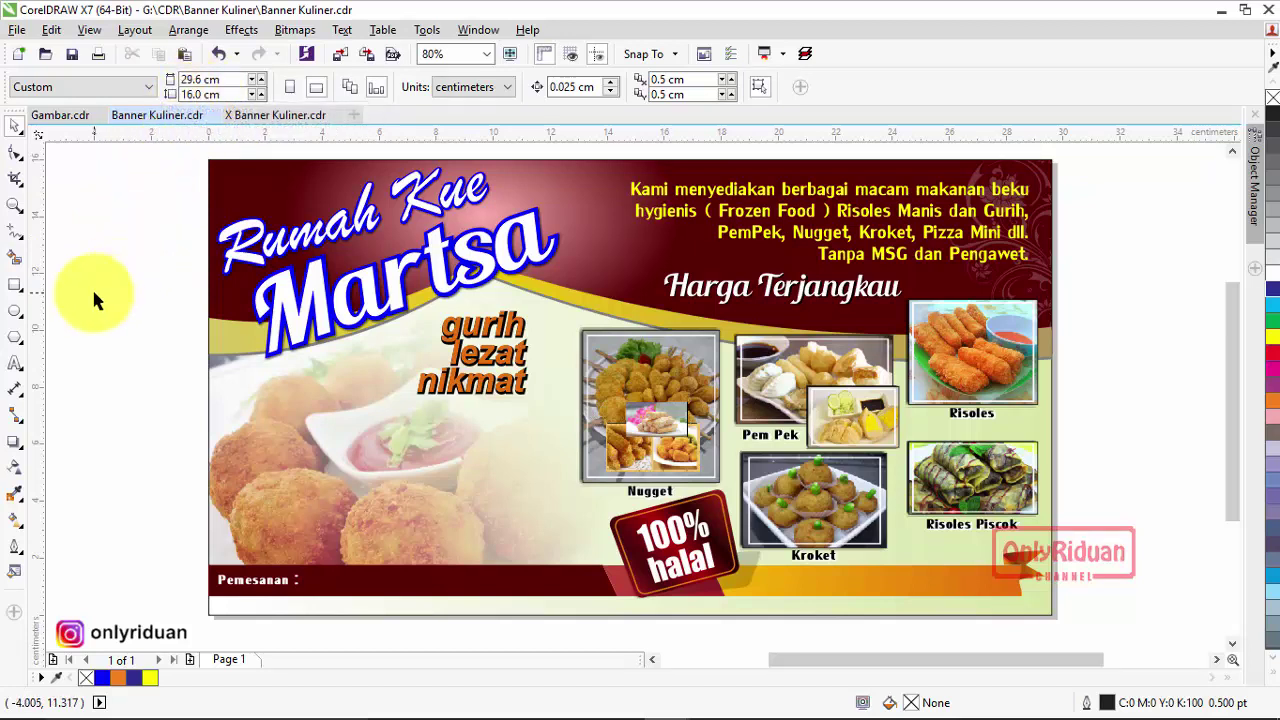
pyautogui.click(180, 152)
pyautogui.moveTo(1060, 595); pyautogui.dragTo(1080, 616)
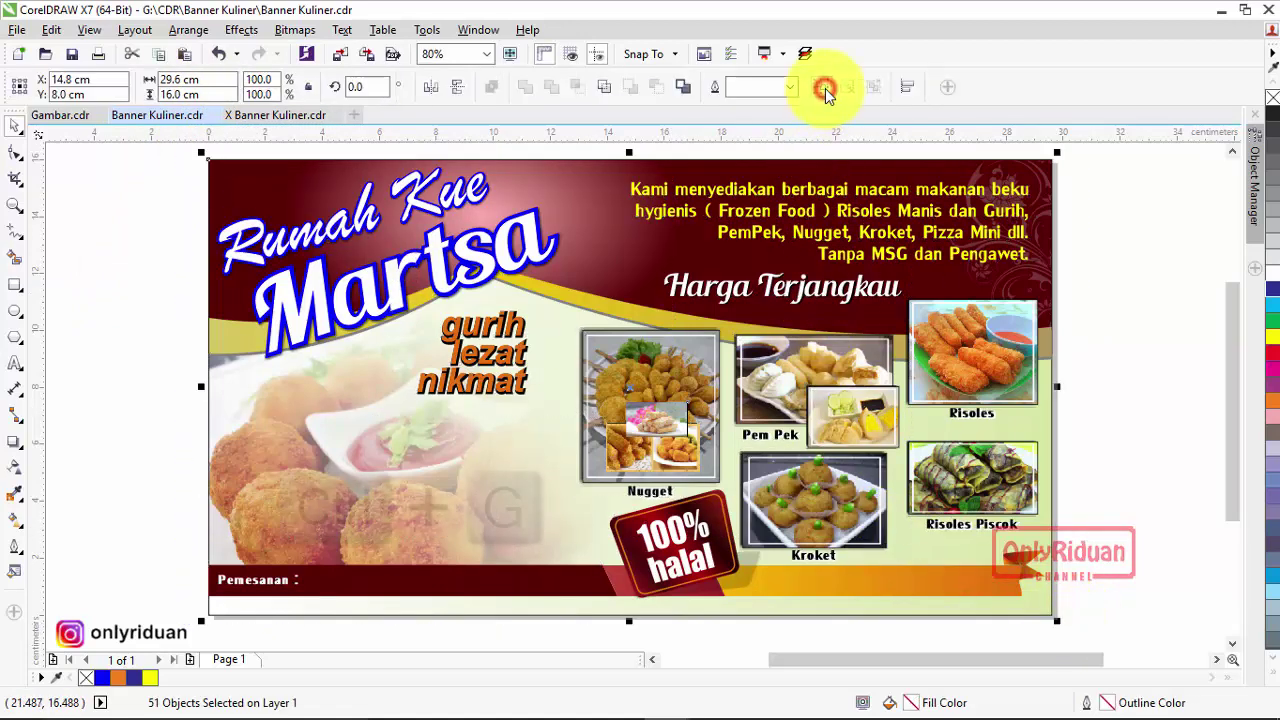
pyautogui.hotkey('ctrl', 'g')
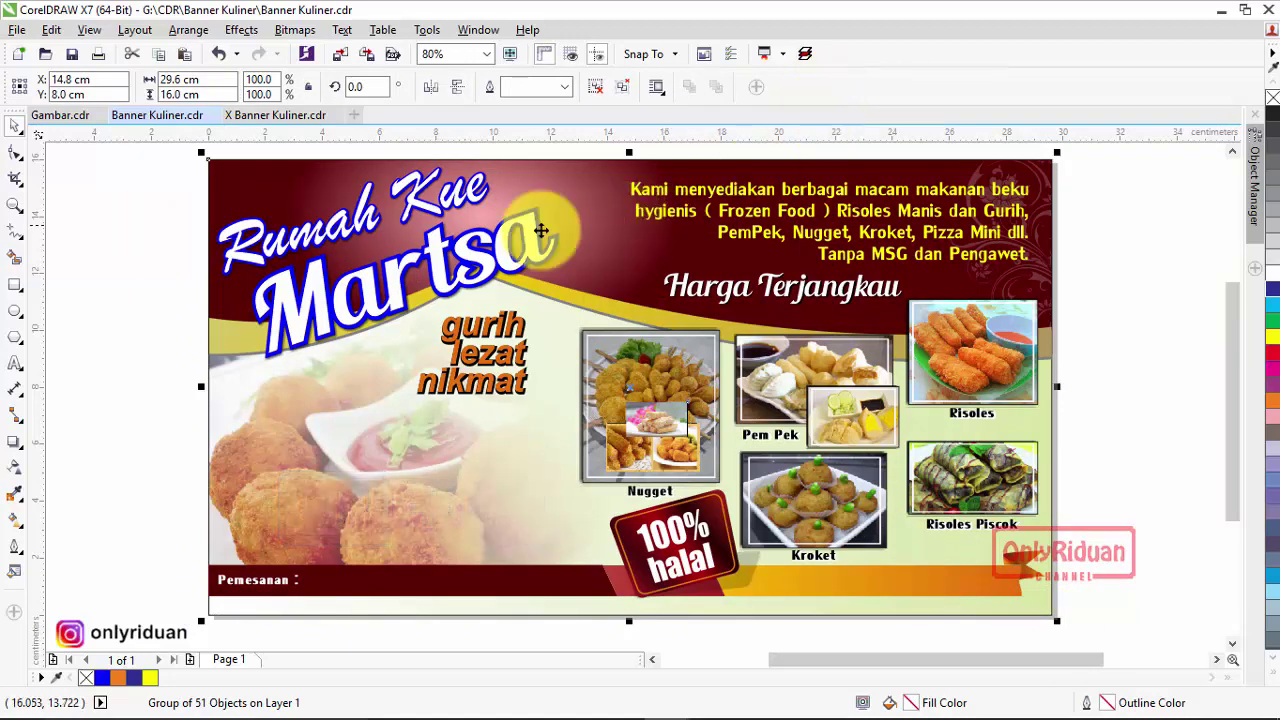
# Start a JPG export of the grouped banner and choose the Kuliner folder inside Pictures as the destination
pyautogui.click(17, 30)
pyautogui.click(70, 340)
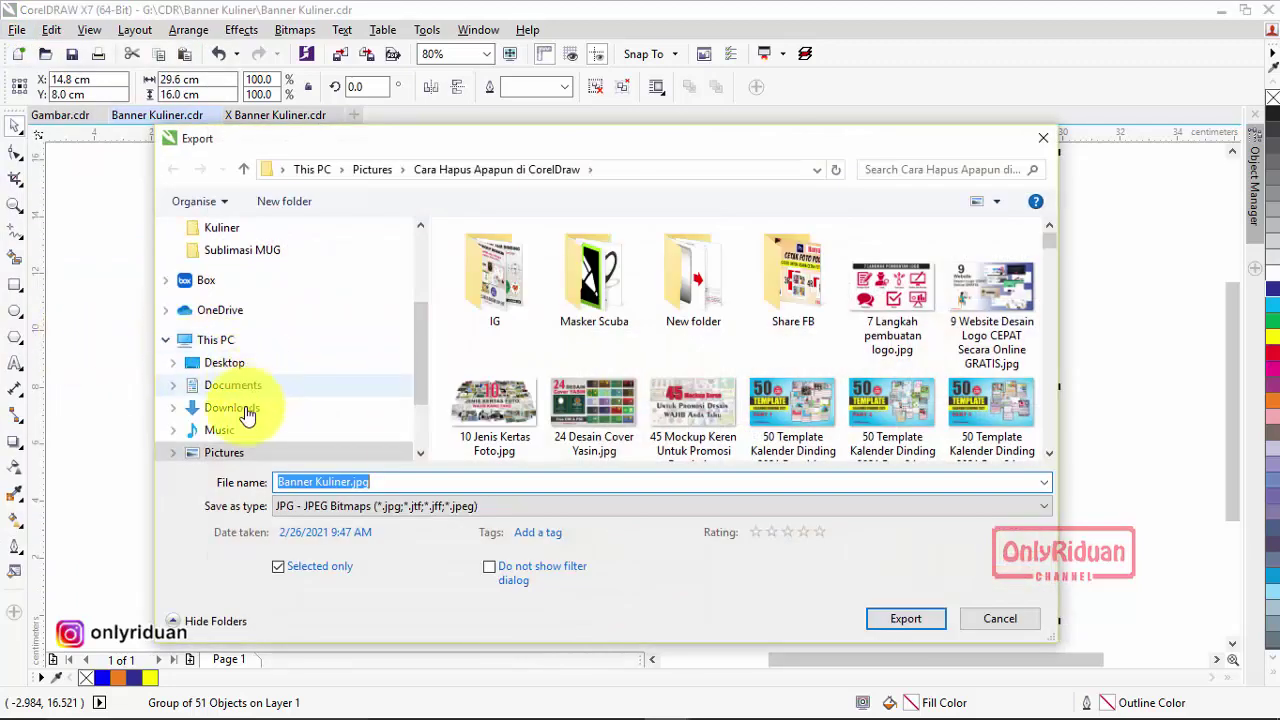
pyautogui.click(224, 450)
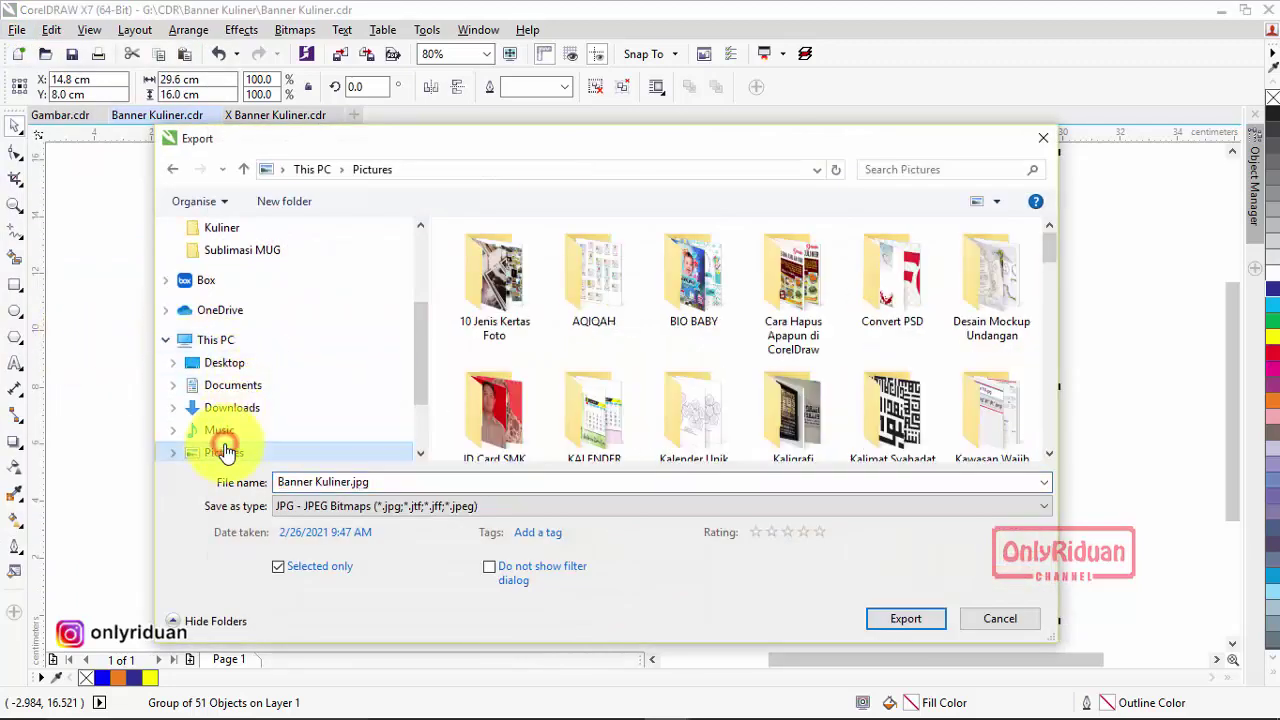
pyautogui.click(586, 280)
pyautogui.scroll(-1, 586, 285)
pyautogui.click(590, 275)
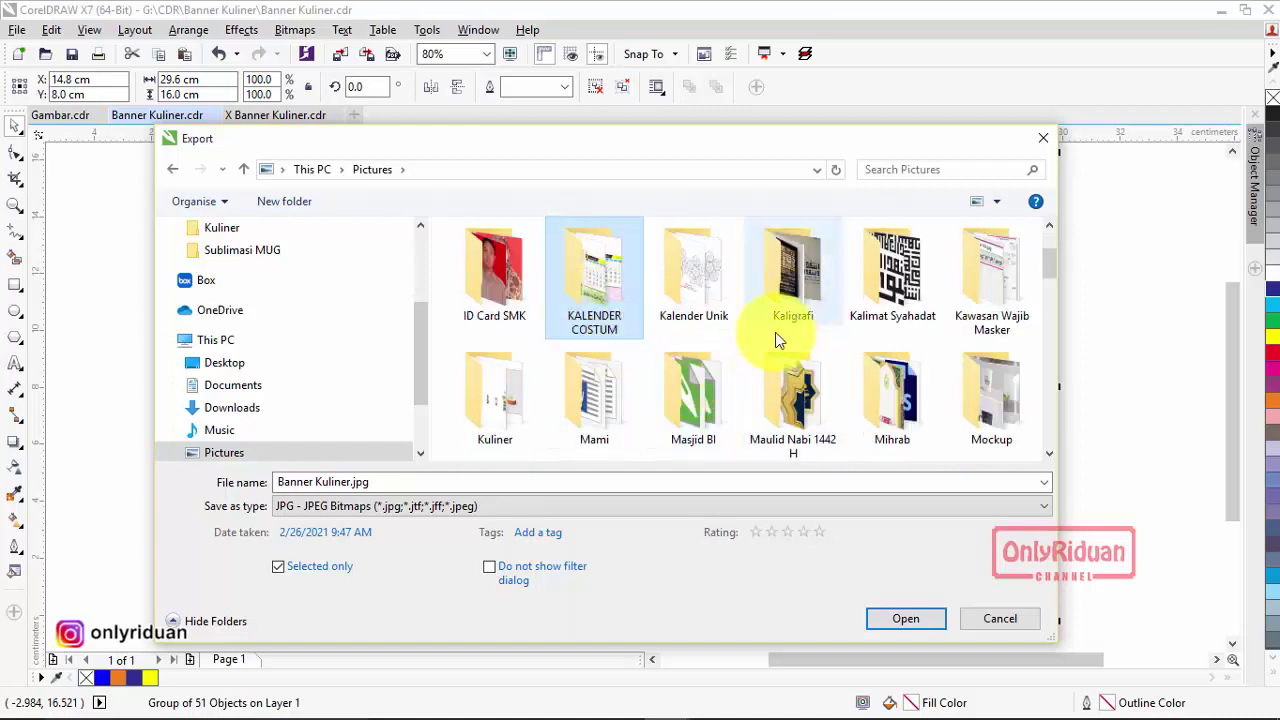
pyautogui.doubleClick(494, 390)
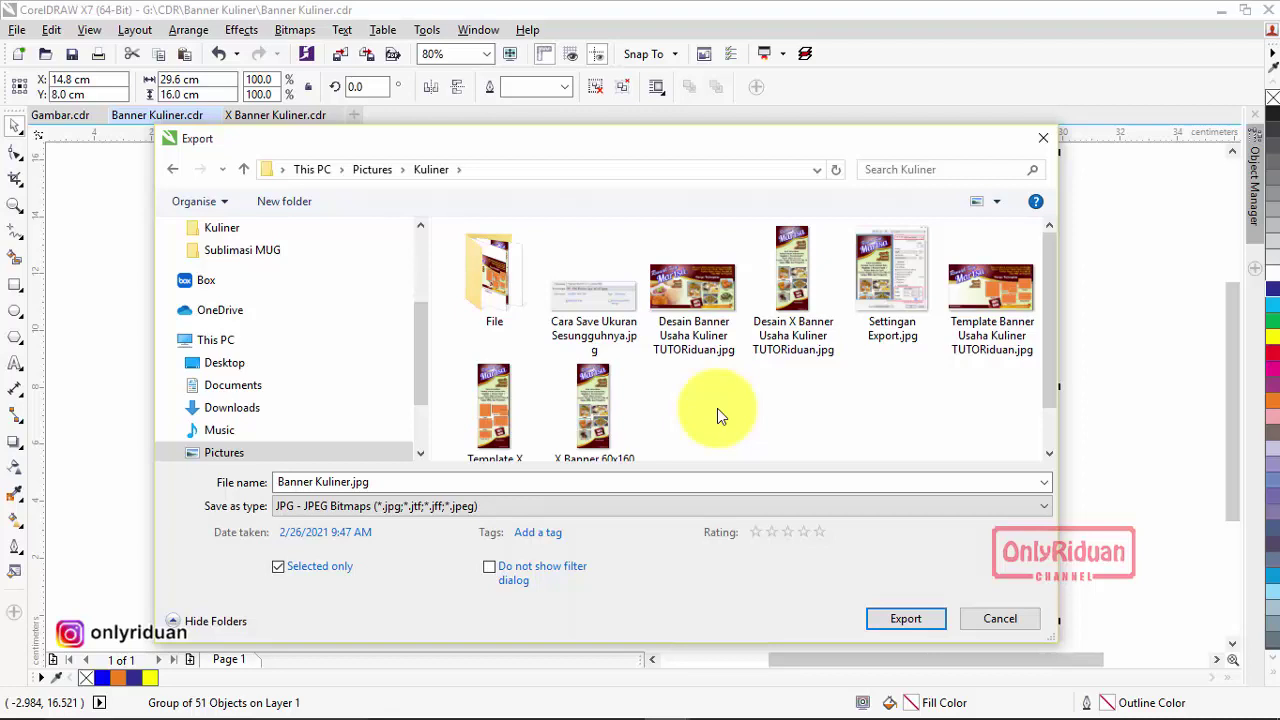
# Name the export file "Banner Kuliner 100x185 Cm" so that it states the print size
pyautogui.click(380, 482)
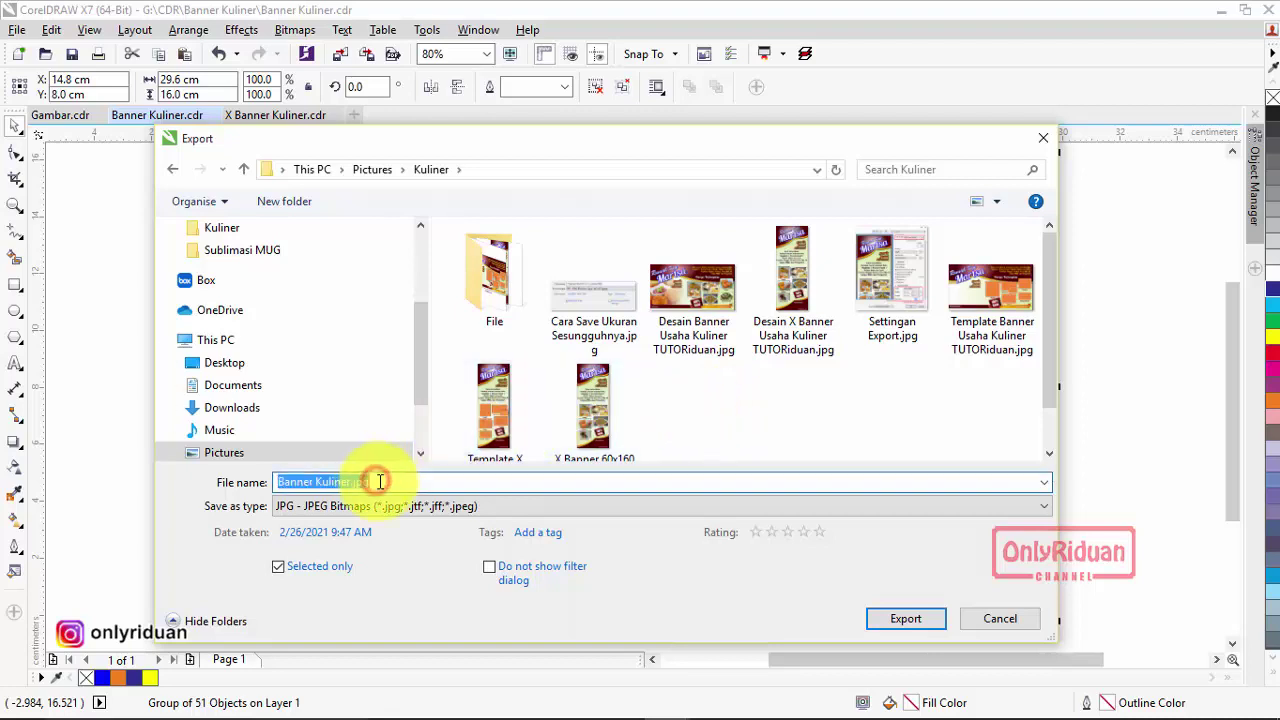
pyautogui.click(380, 482)
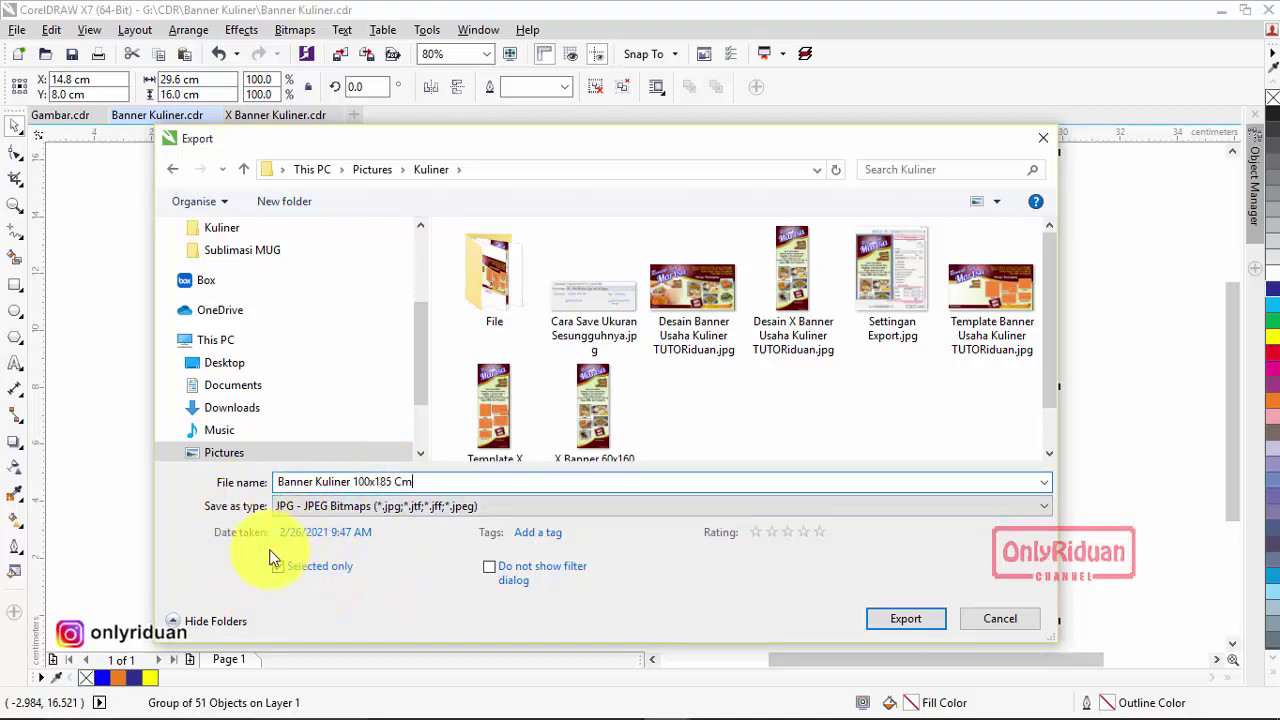
pyautogui.moveTo(371, 140); pyautogui.dragTo(530, 393)
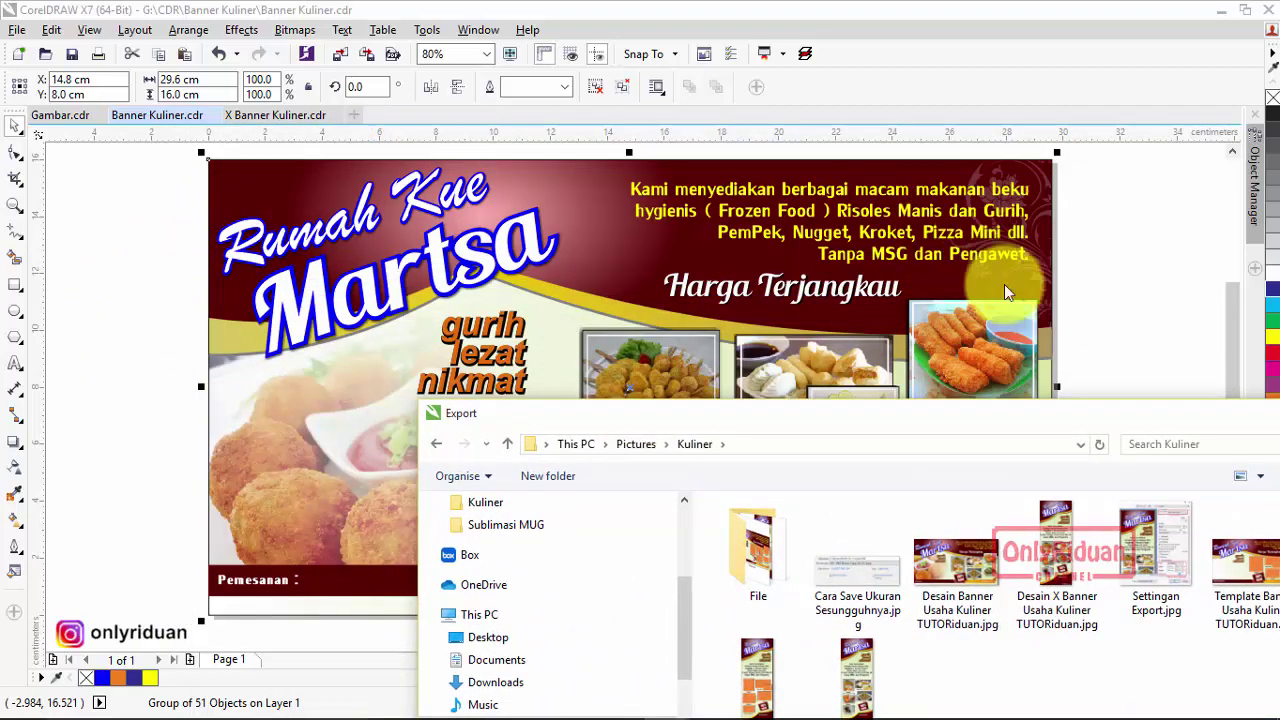
pyautogui.moveTo(891, 423); pyautogui.dragTo(638, 200)
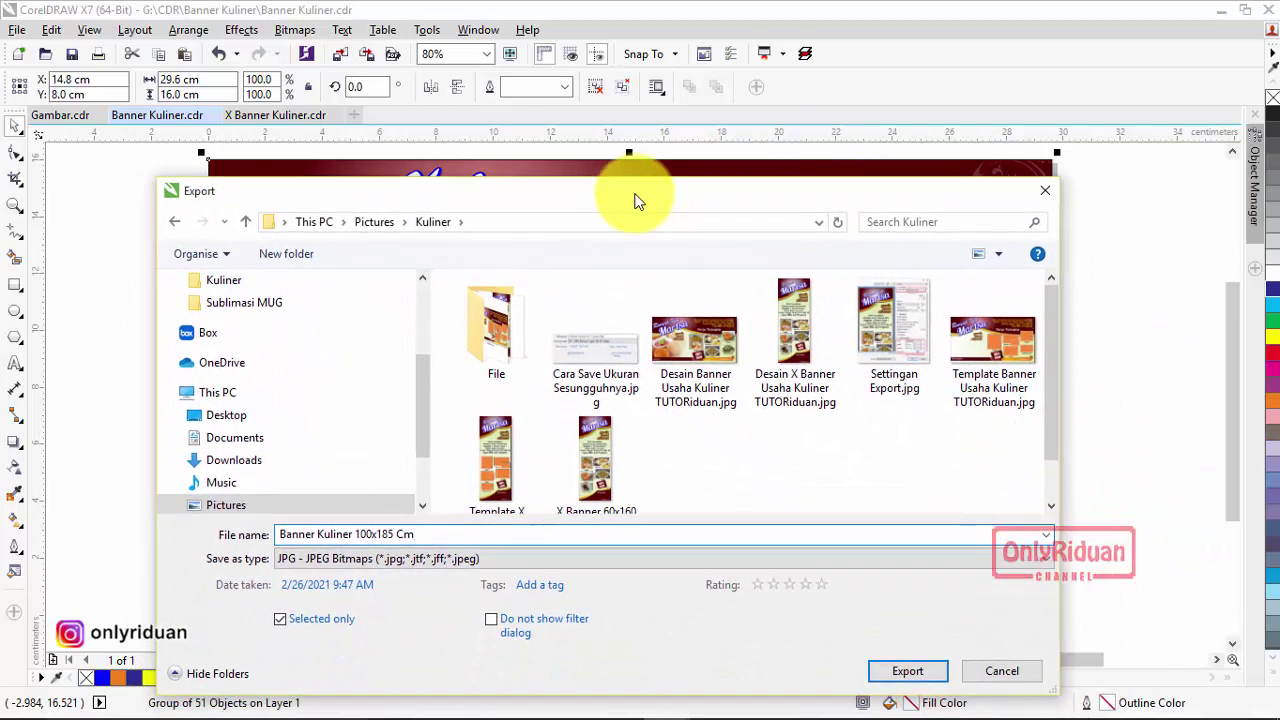
pyautogui.click(283, 620)
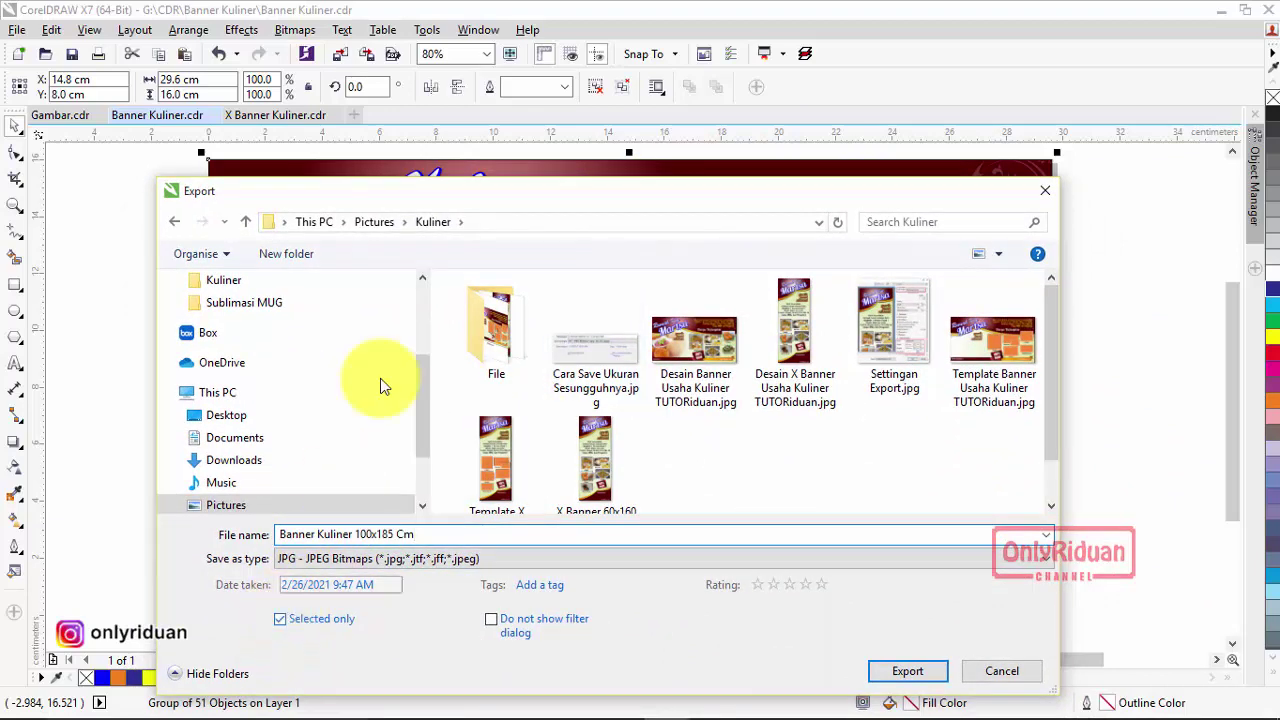
pyautogui.moveTo(466, 194); pyautogui.dragTo(438, 140)
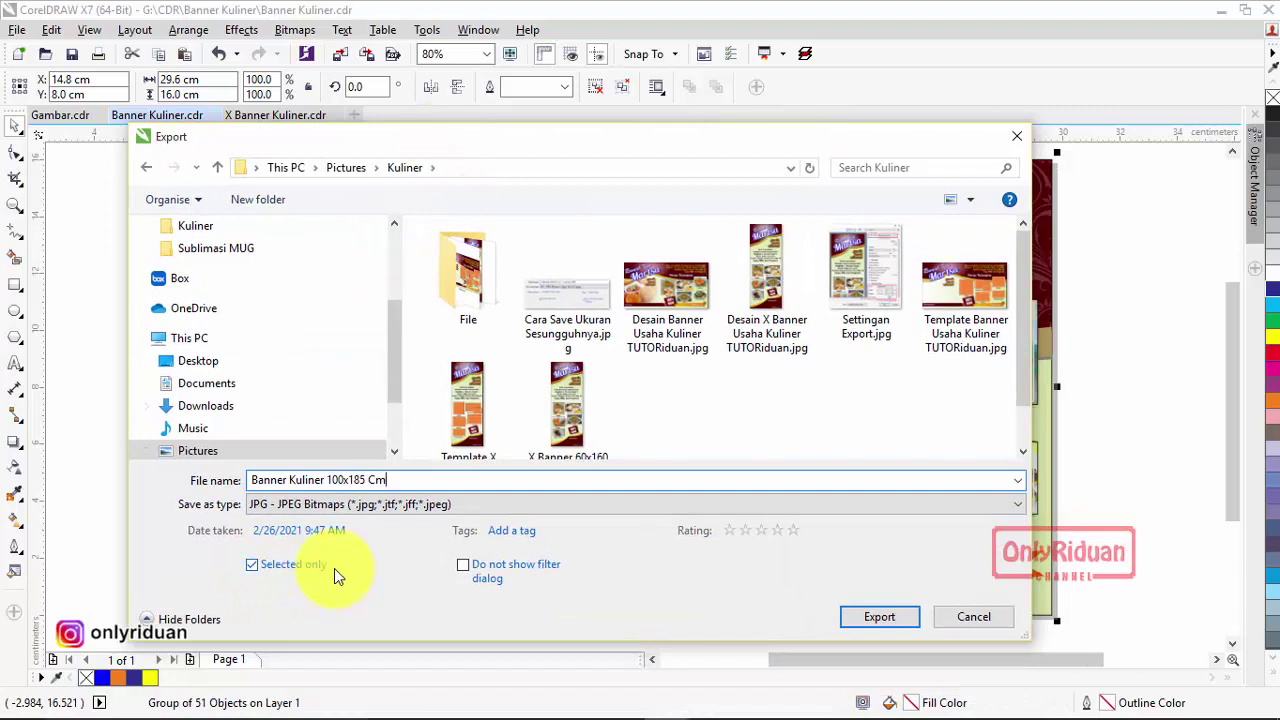
# Turn off Selected only, extend the file name to "Banner Kuliner 100x185 Cm 1 lembar MA" and continue to the JPEG settings
pyautogui.click(256, 566)
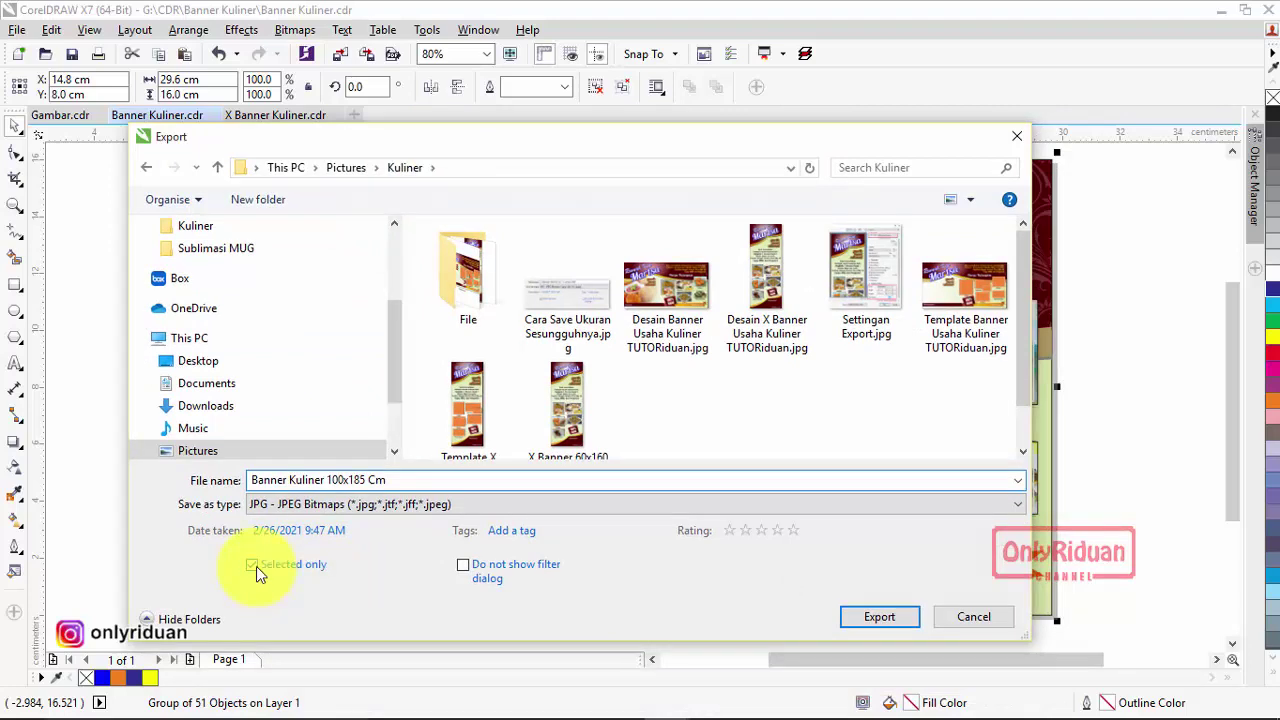
pyautogui.click(256, 566)
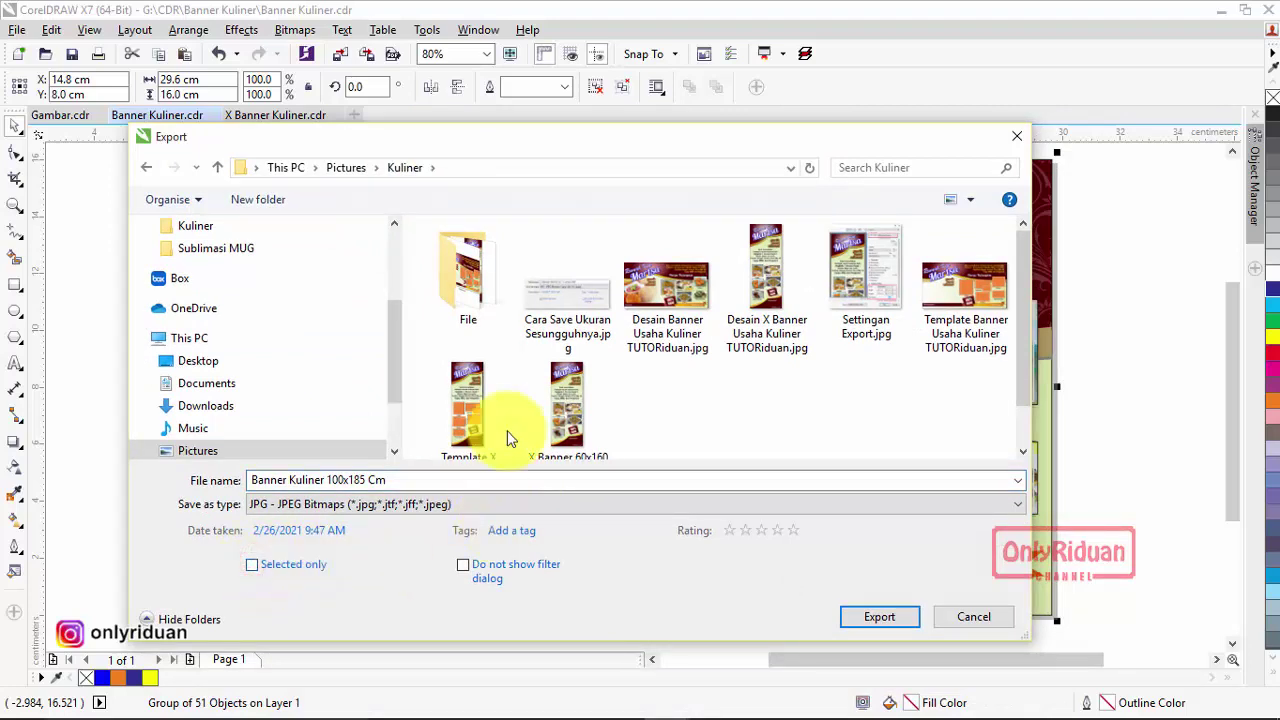
pyautogui.moveTo(471, 143); pyautogui.dragTo(778, 518)
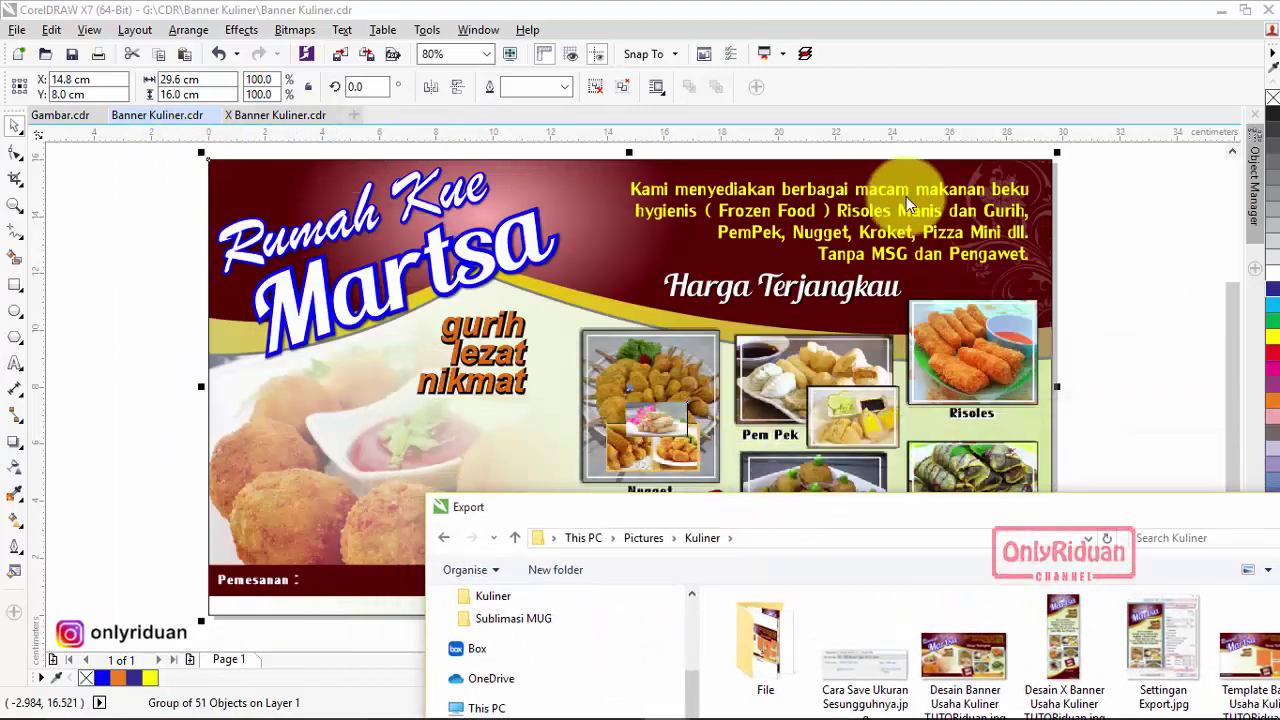
pyautogui.moveTo(906, 196); pyautogui.dragTo(488, 104)
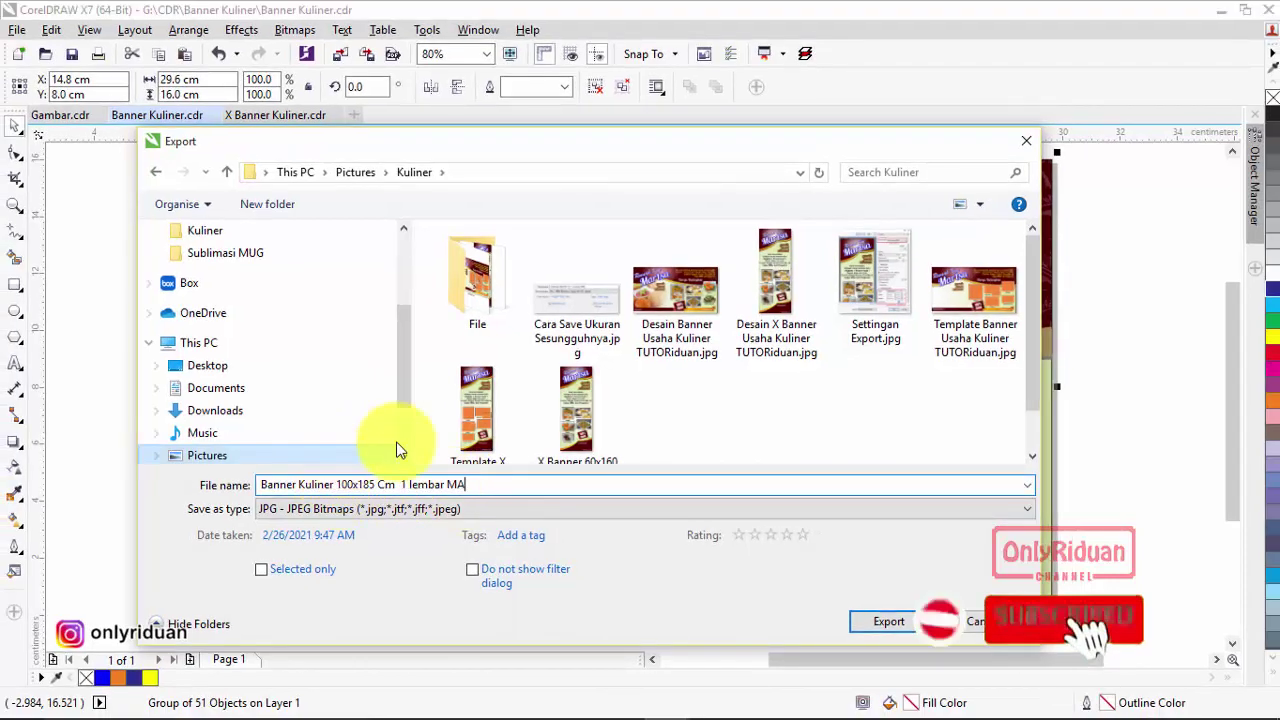
pyautogui.click(873, 616)
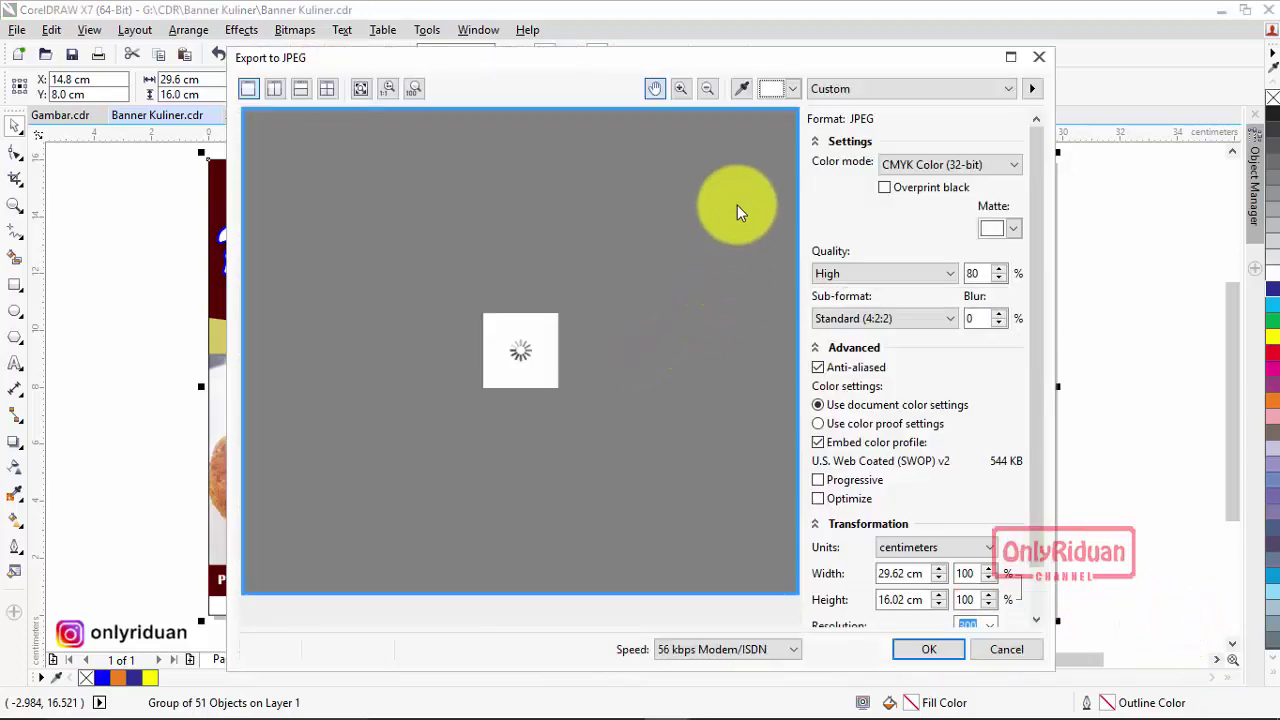
# Set the JPEG resolution to 96 and the export width to 185 cm, keeping the aspect ratio
pyautogui.moveTo(680, 62); pyautogui.dragTo(568, 57)
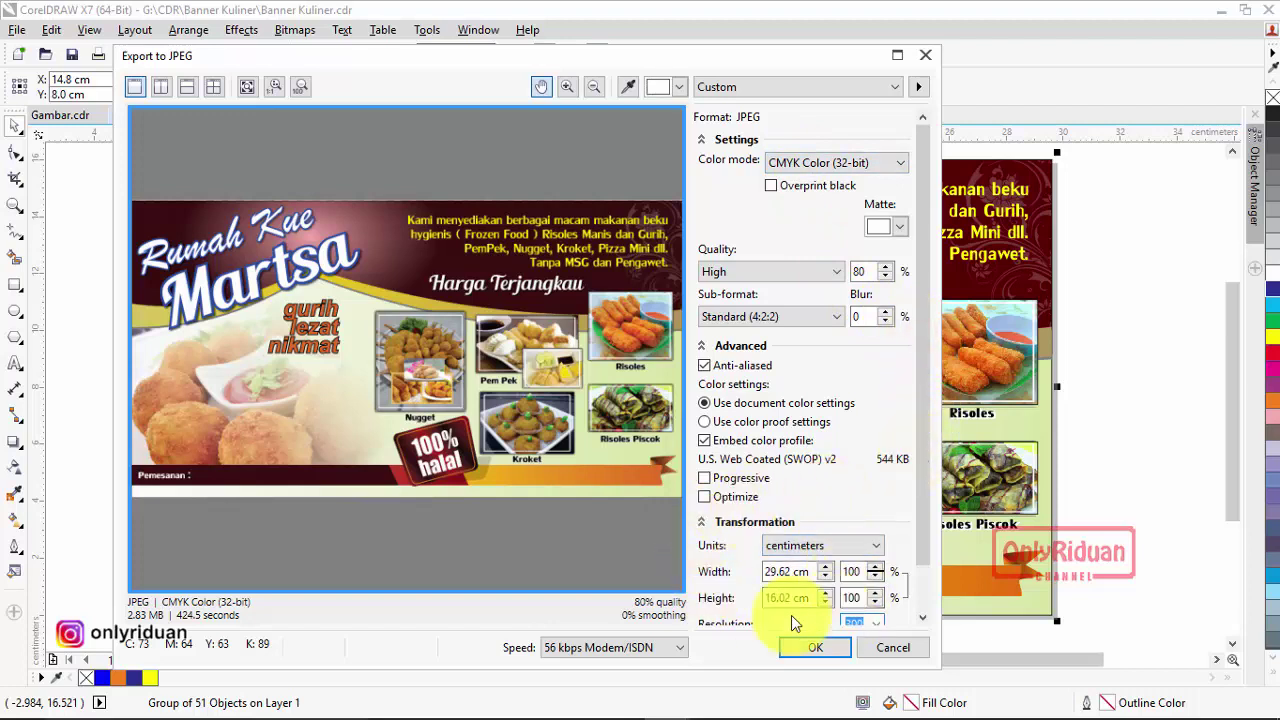
pyautogui.moveTo(922, 487); pyautogui.dragTo(929, 586)
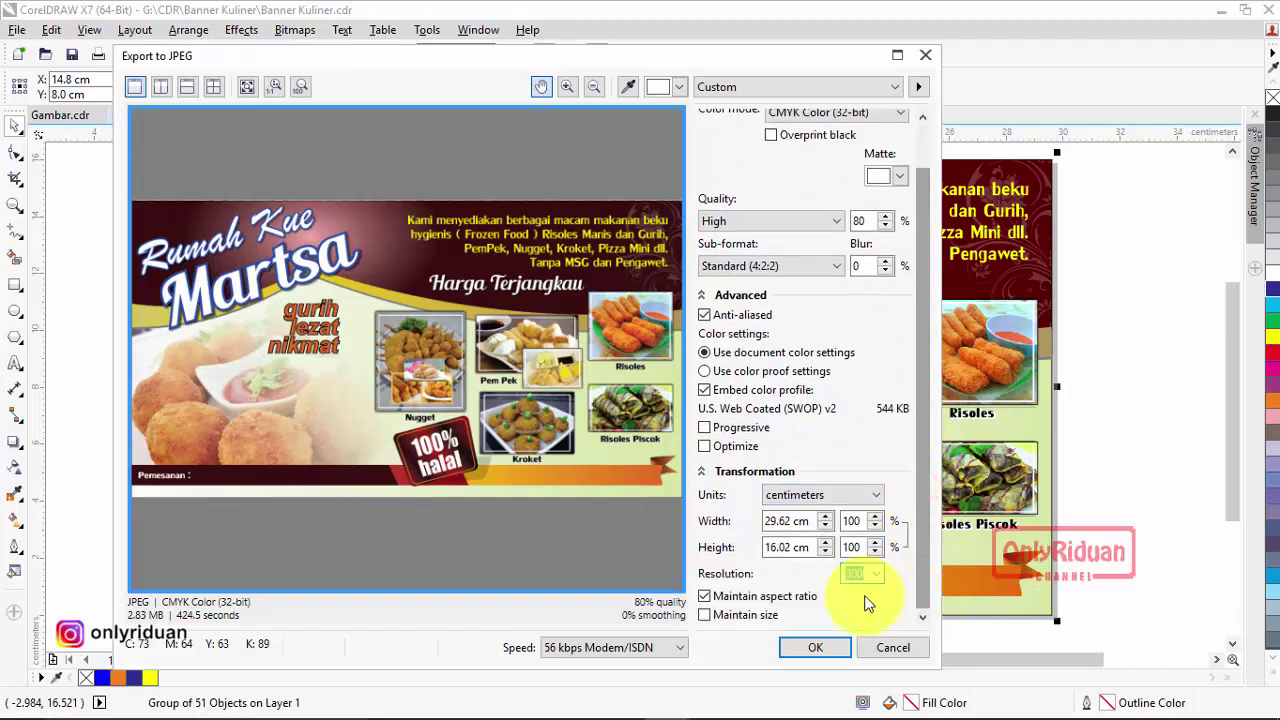
pyautogui.click(877, 575)
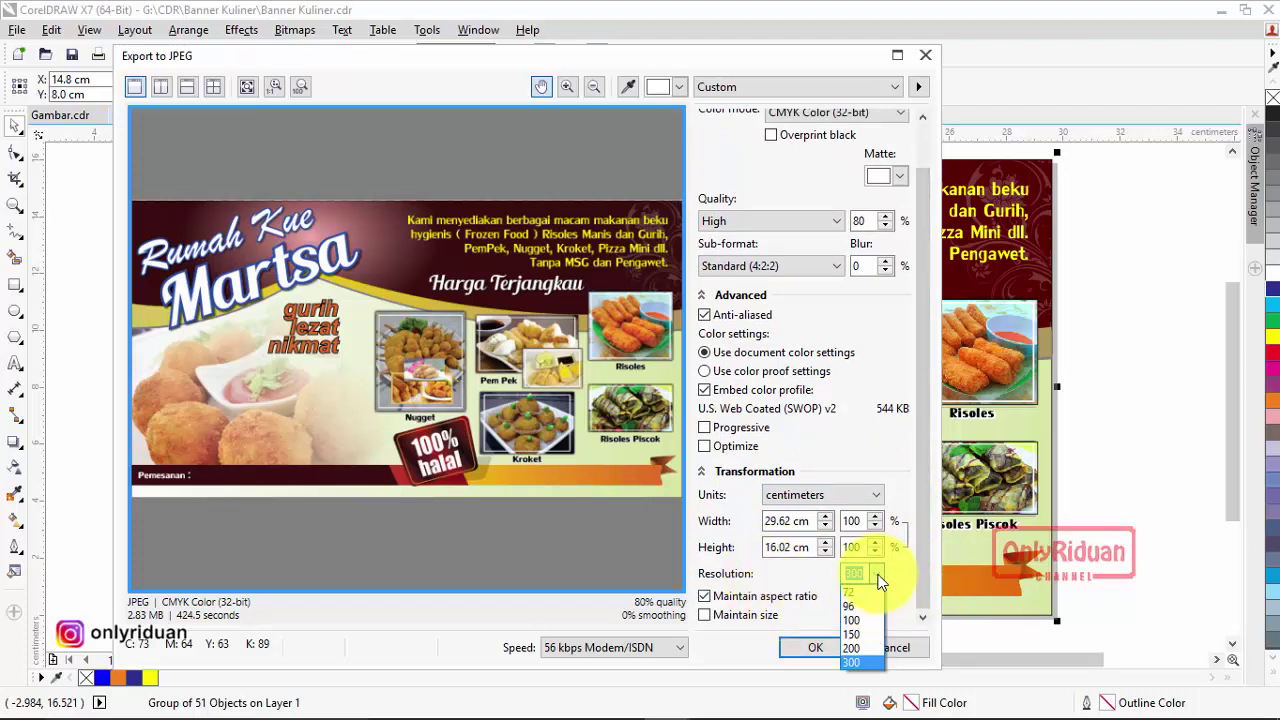
pyautogui.click(866, 606)
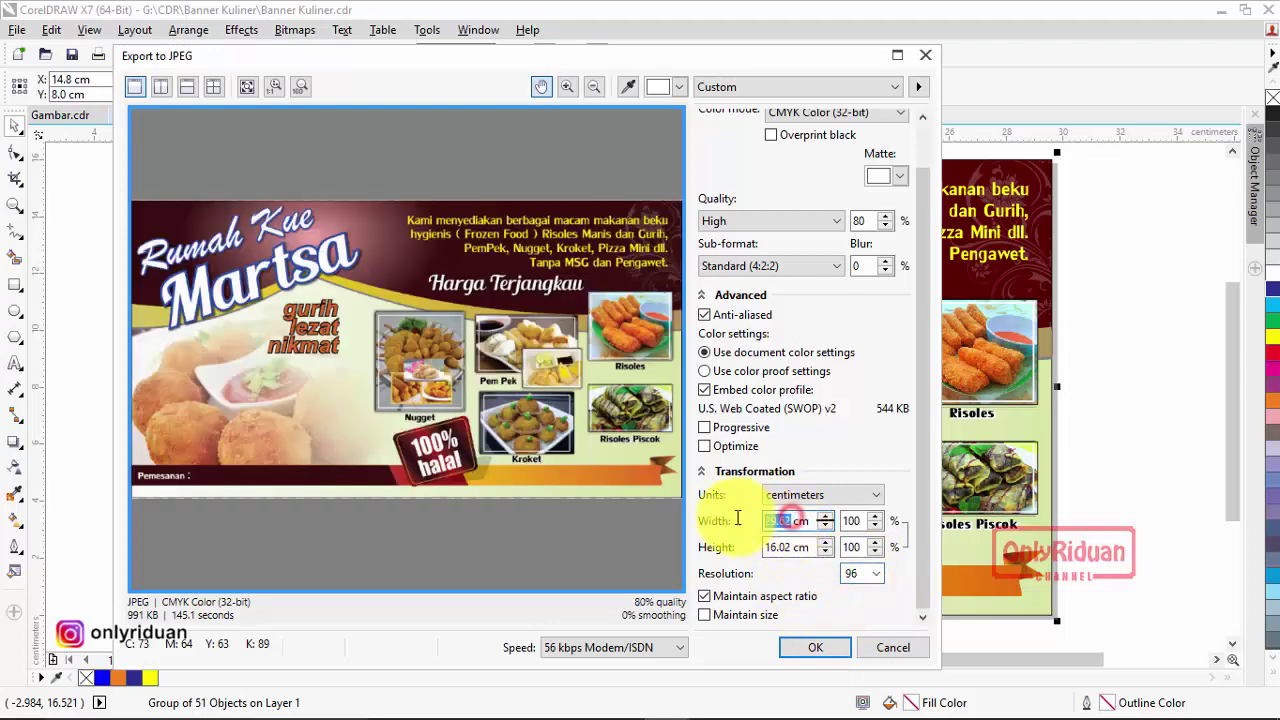
pyautogui.doubleClick(787, 521)
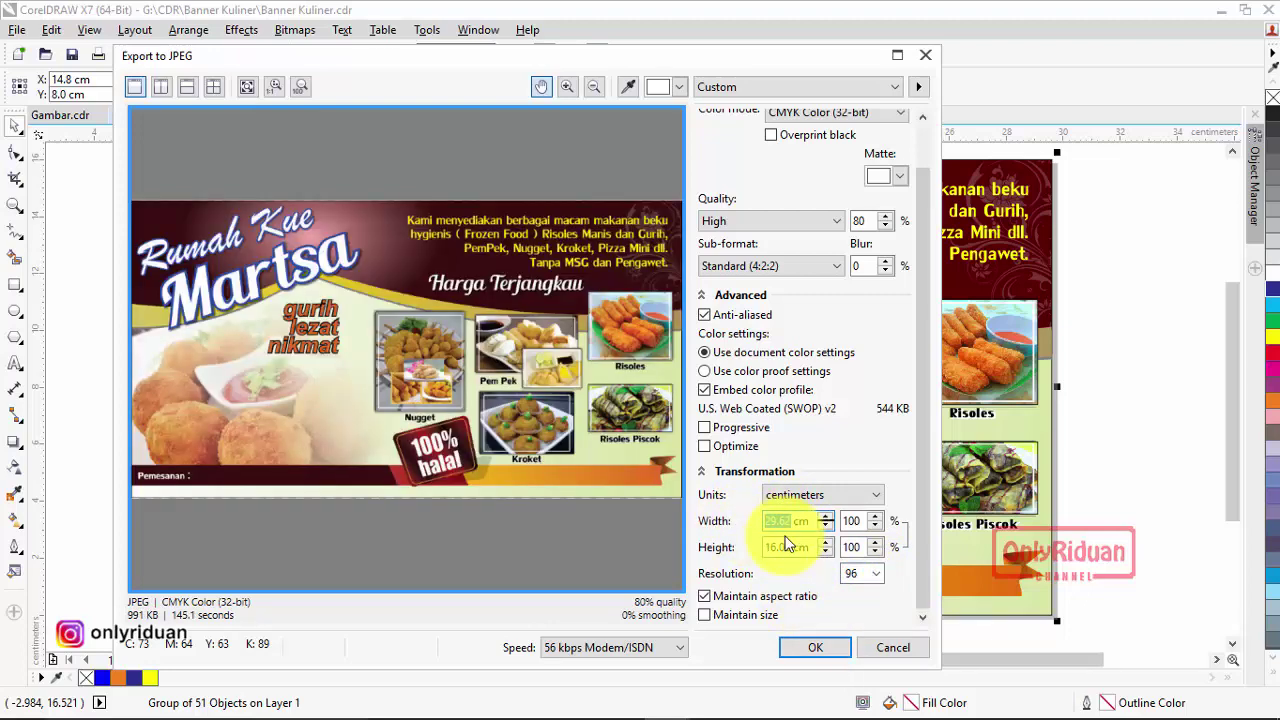
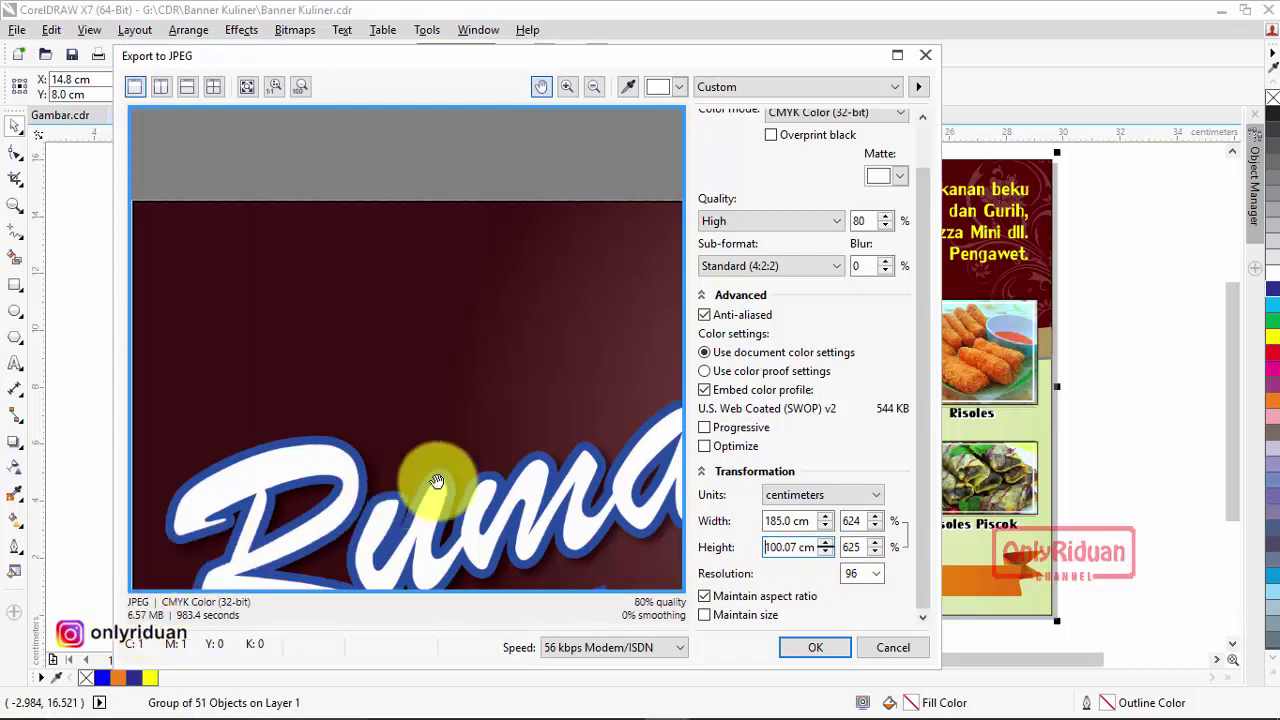
# Inspect the title text and food photos up close in the JPEG preview, and complete the export
pyautogui.moveTo(429, 471); pyautogui.dragTo(380, 306)
pyautogui.scroll(-5, 384, 309)
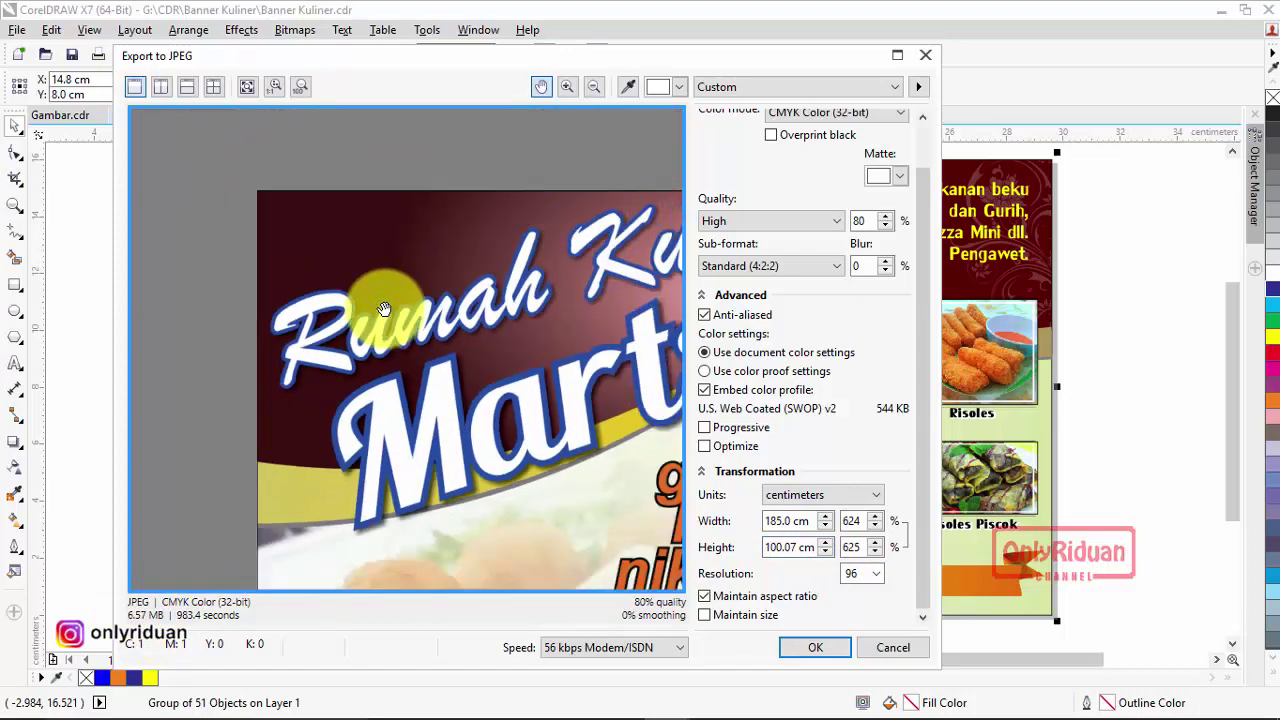
pyautogui.scroll(-1, 398, 343)
pyautogui.hscroll(5, 386, 371)
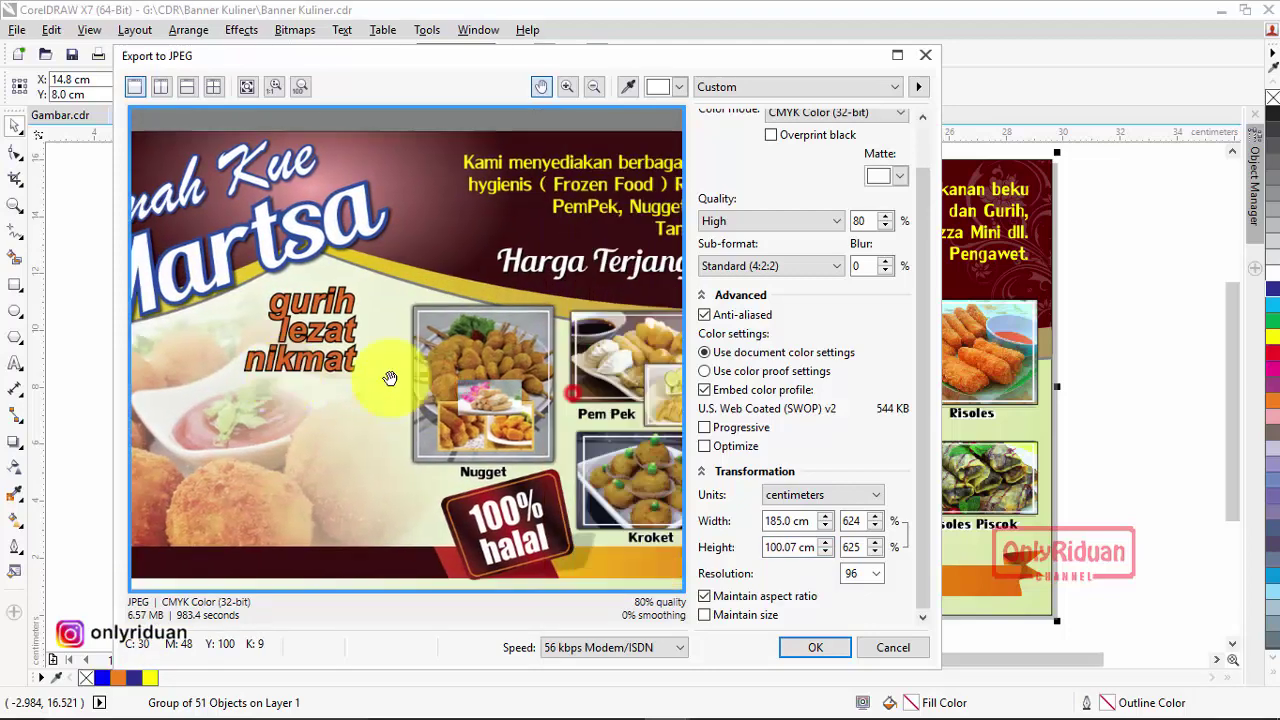
pyautogui.hscroll(-5, 370, 371)
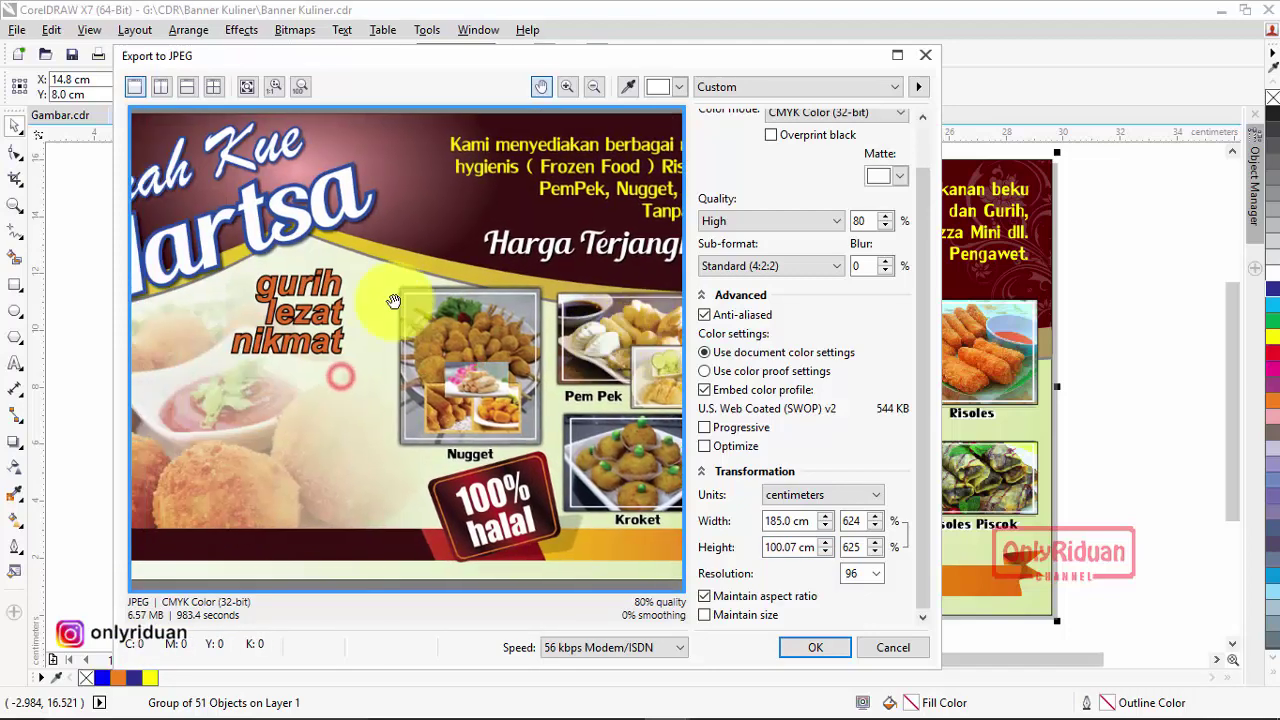
pyautogui.scroll(3, 483, 385)
pyautogui.hscroll(5, 483, 385)
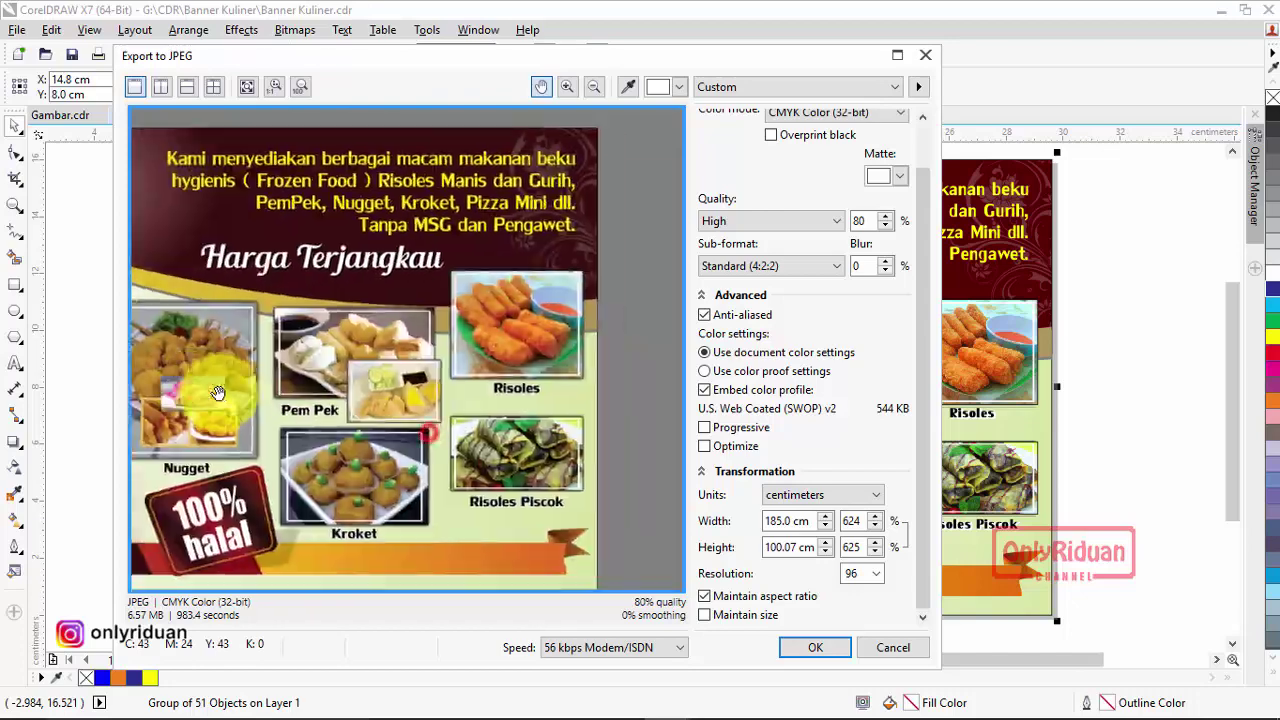
pyautogui.hscroll(-2, 436, 428)
pyautogui.scroll(4, 436, 428)
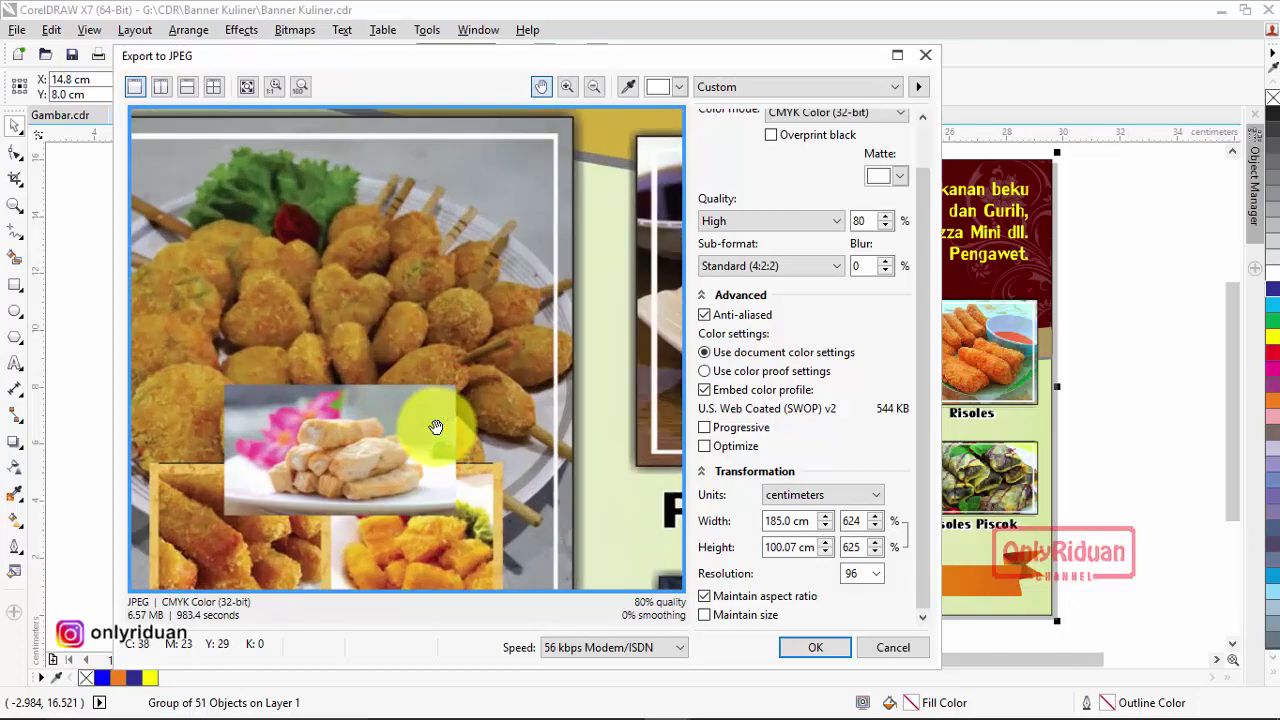
pyautogui.moveTo(337, 440); pyautogui.dragTo(601, 338)
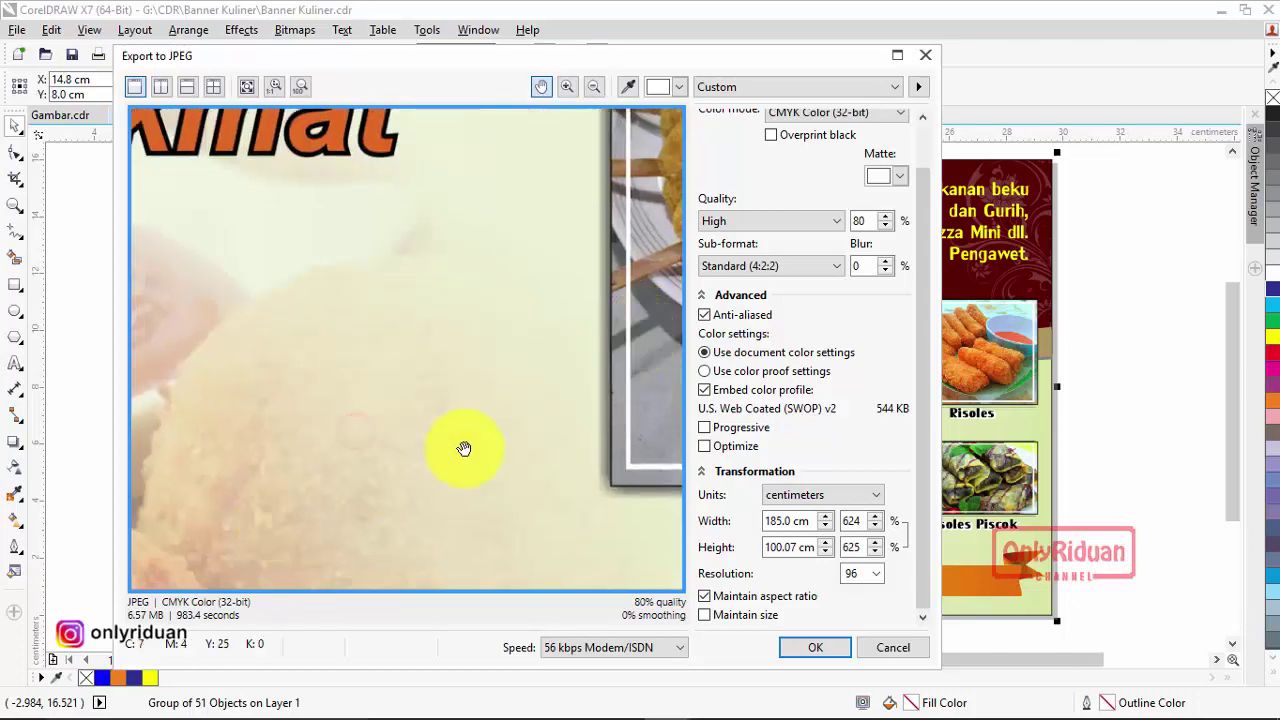
pyautogui.moveTo(463, 449); pyautogui.dragTo(246, 363)
pyautogui.moveTo(476, 424); pyautogui.dragTo(400, 431)
pyautogui.moveTo(640, 437); pyautogui.dragTo(175, 450)
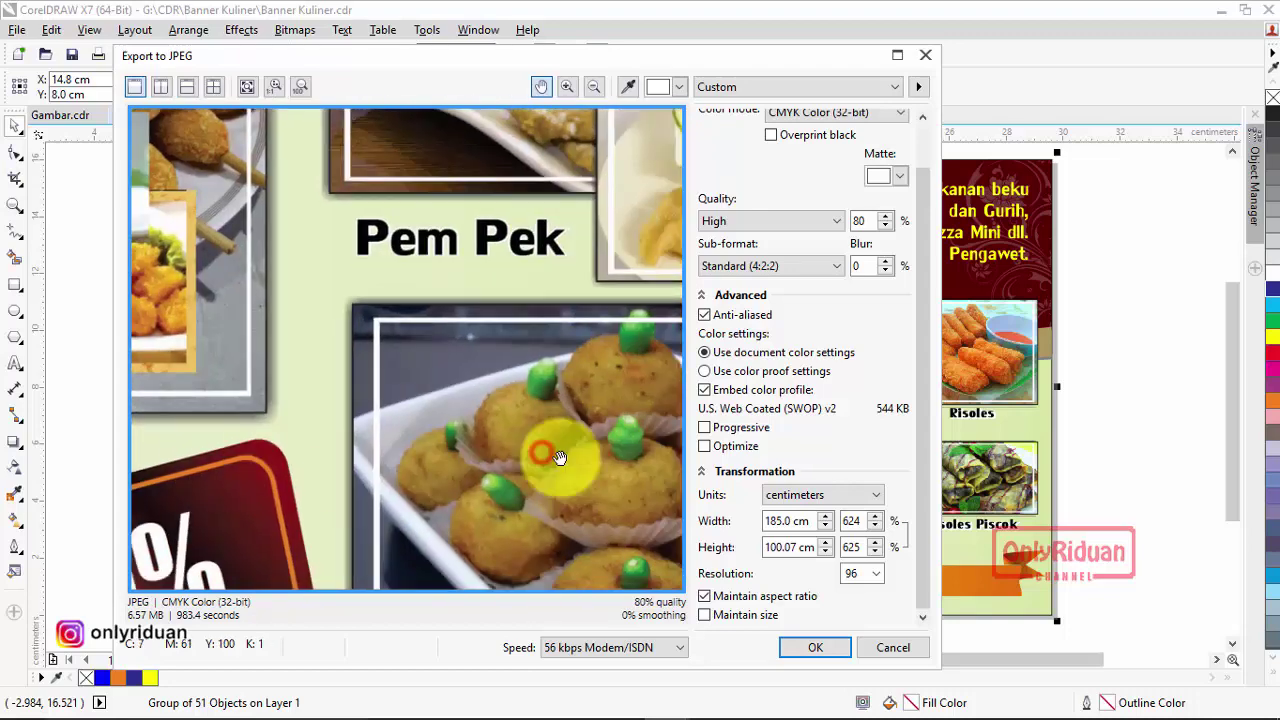
pyautogui.moveTo(600, 437); pyautogui.dragTo(286, 434)
pyautogui.moveTo(456, 366); pyautogui.dragTo(455, 443)
pyautogui.scroll(-3, 460, 435)
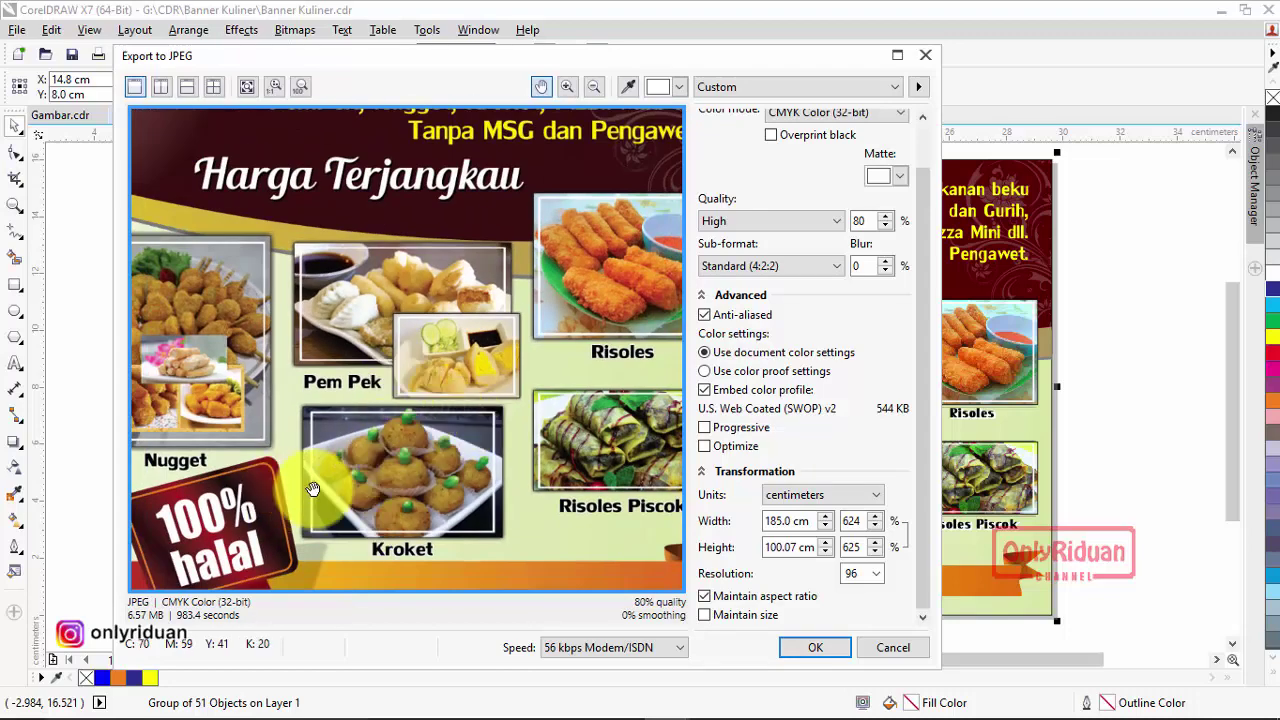
pyautogui.click(805, 645)
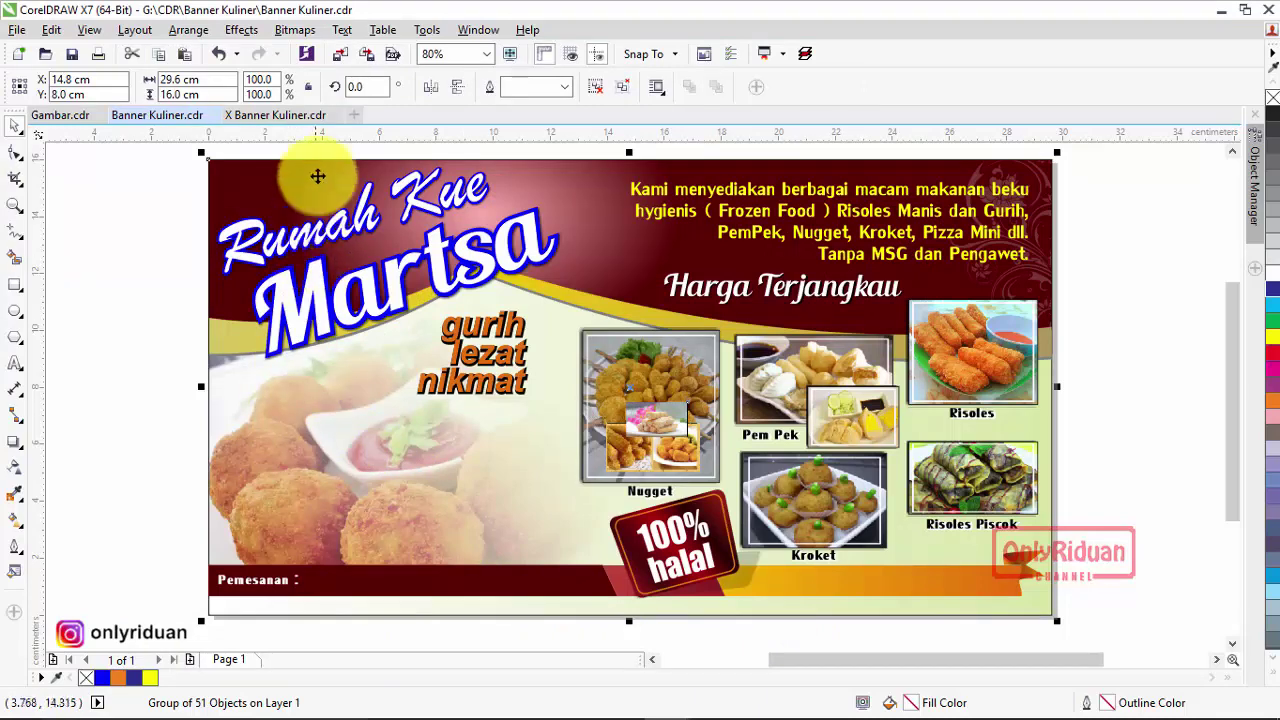
# Switch to the X Banner Kuliner.cdr document and look over its banner layout with the empty orange photo frames
pyautogui.click(293, 117)
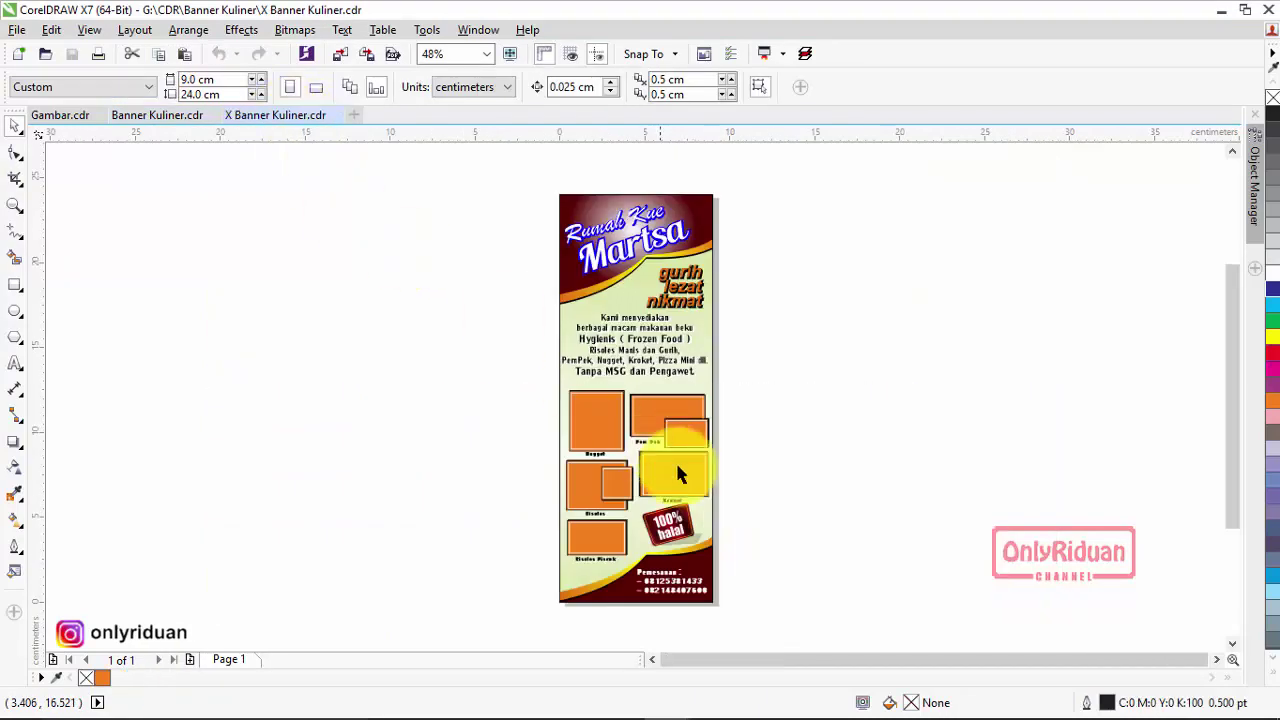
pyautogui.click(13, 208)
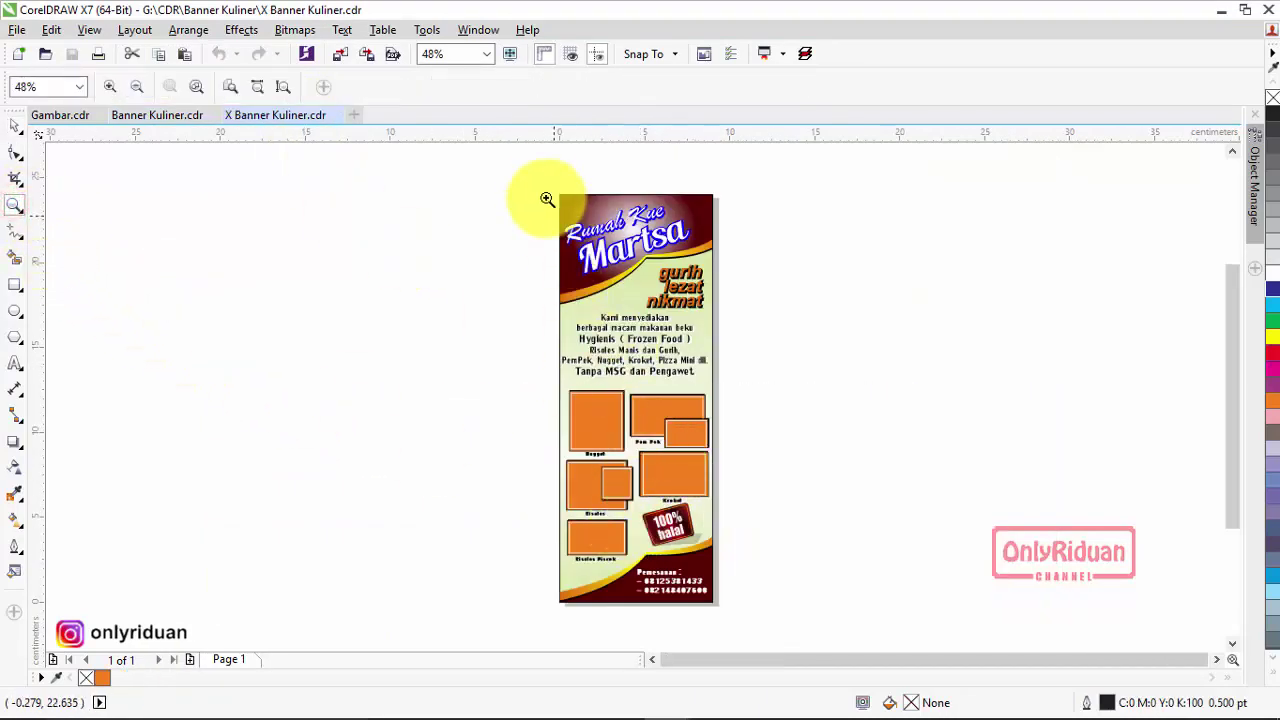
pyautogui.moveTo(539, 178); pyautogui.dragTo(757, 573)
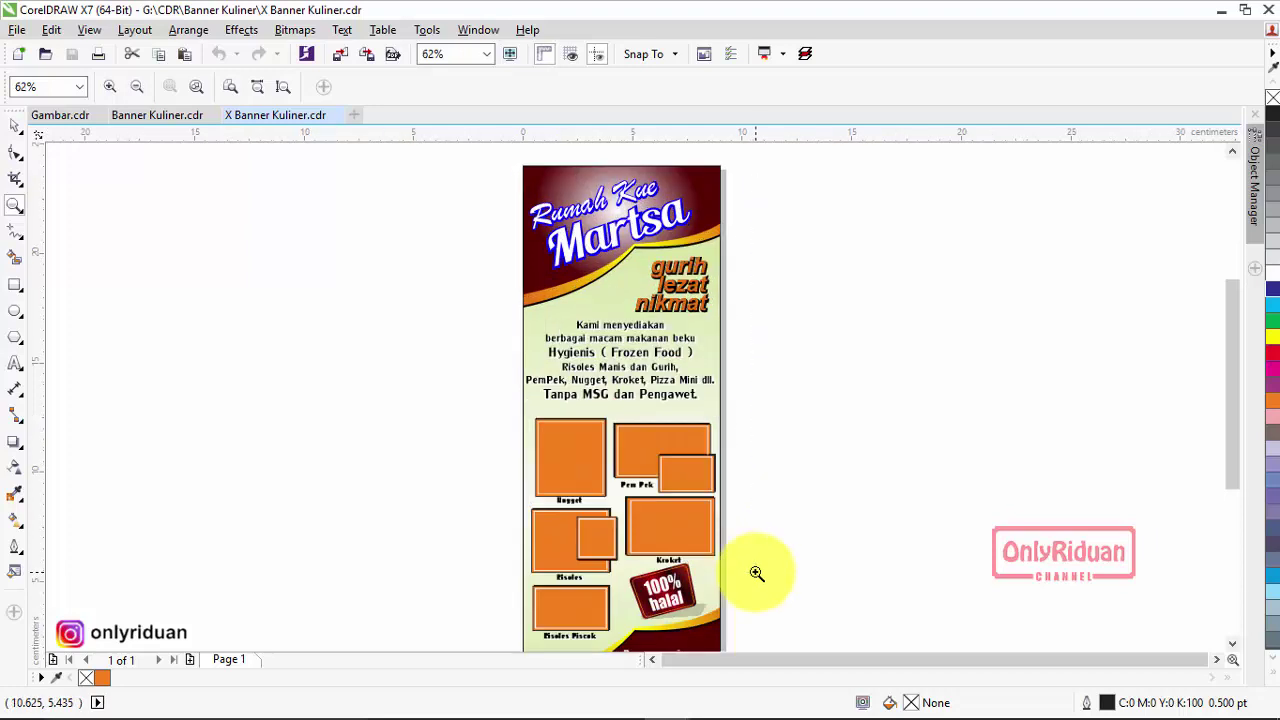
pyautogui.moveTo(1231, 423)
pyautogui.mouseDown()
pyautogui.moveTo(1236, 443)
pyautogui.moveTo(1239, 418)
pyautogui.mouseUp()
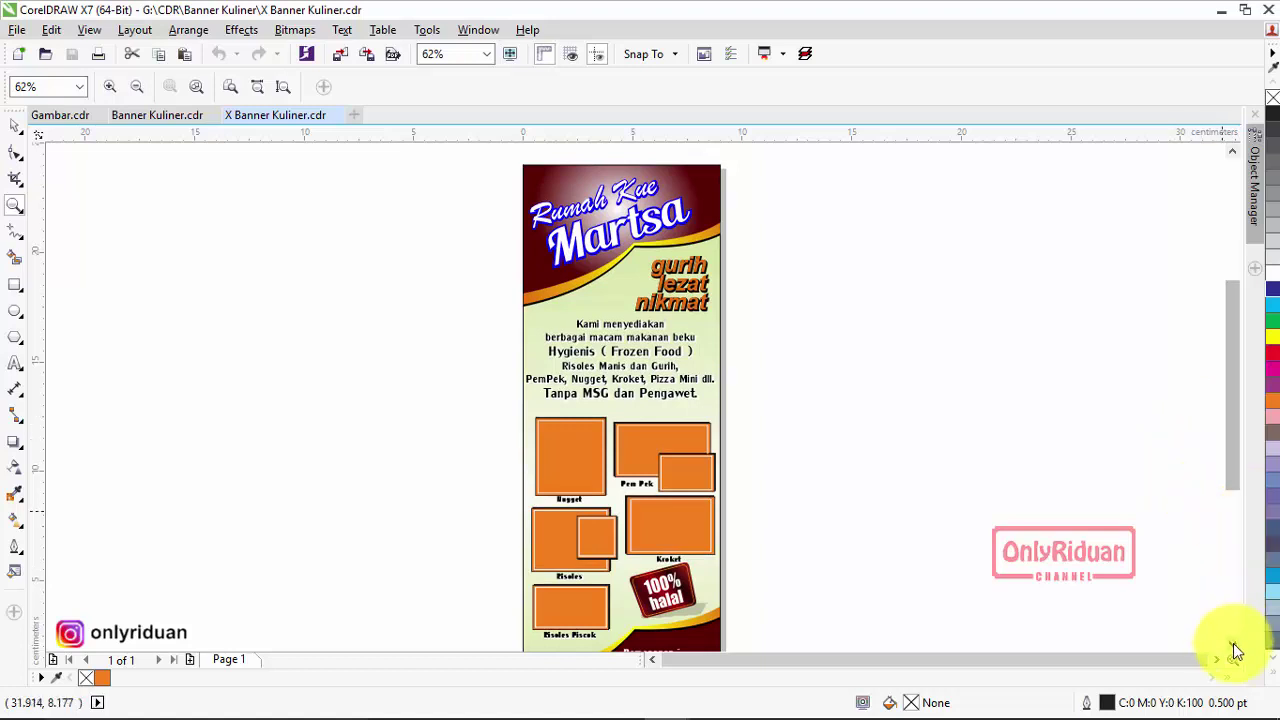
# Select and copy the seven food photos lying on the page of Gambar.cdr
pyautogui.click(62, 115)
pyautogui.click(15, 124)
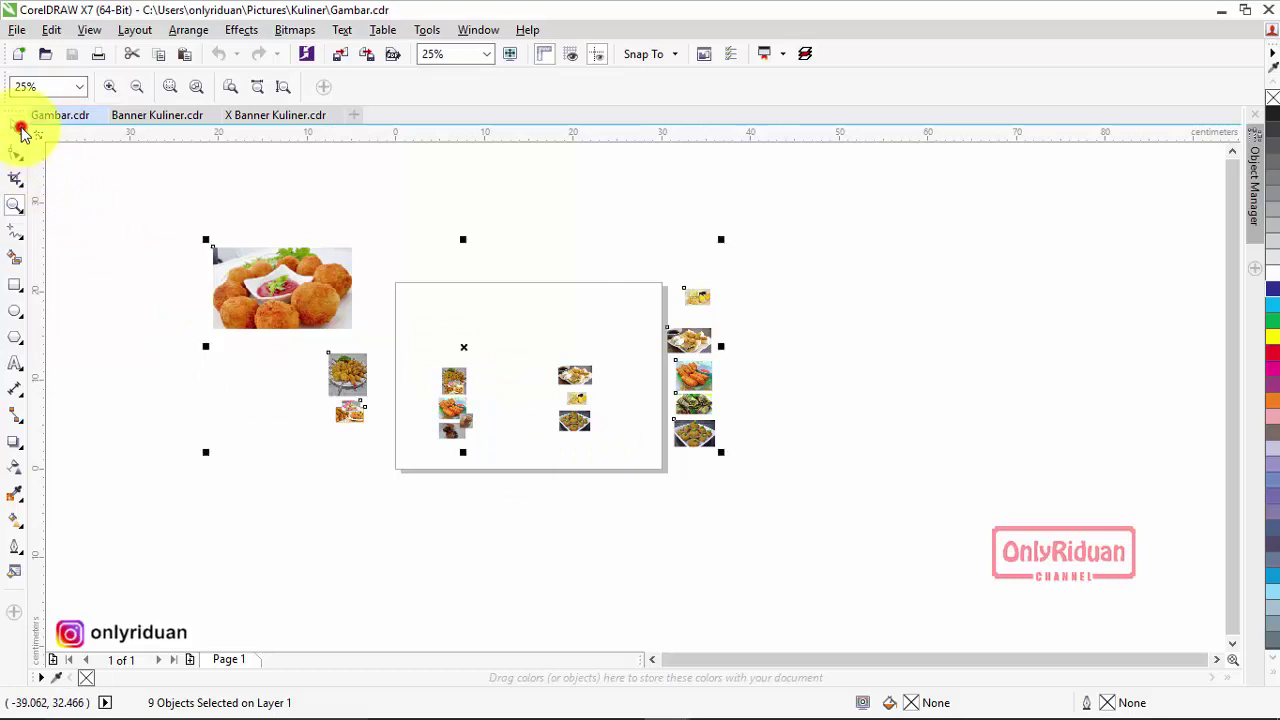
pyautogui.click(546, 571)
pyautogui.moveTo(621, 525); pyautogui.dragTo(383, 307)
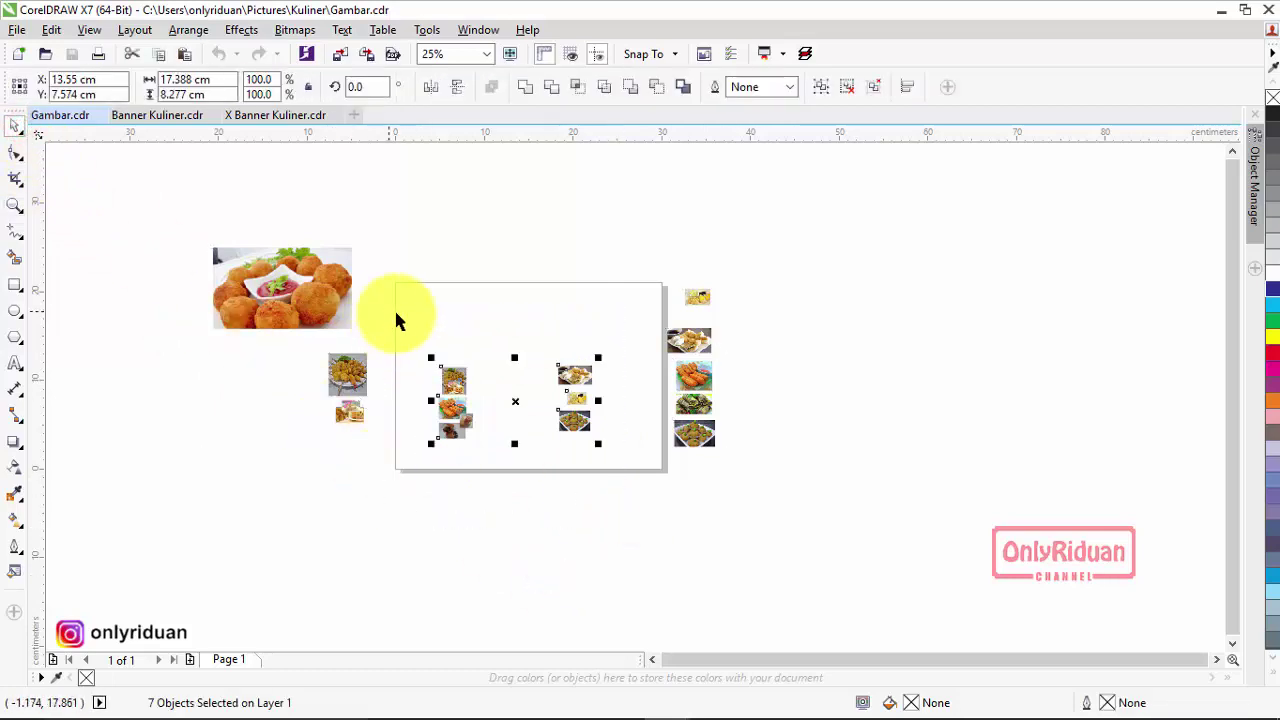
# Paste the copied photos into X Banner Kuliner.cdr, enlarge them together to about 18.7 cm overall width and place them beside the frames
pyautogui.click(280, 115)
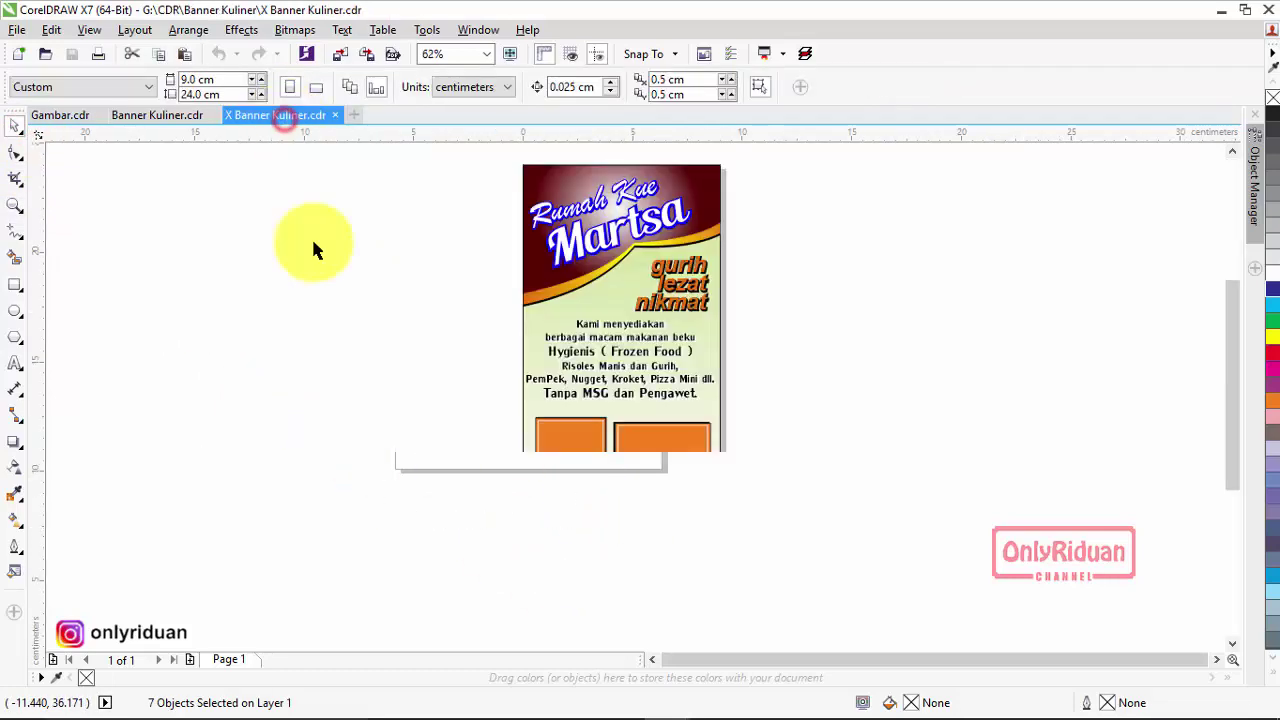
pyautogui.hotkey('ctrl', 'v')
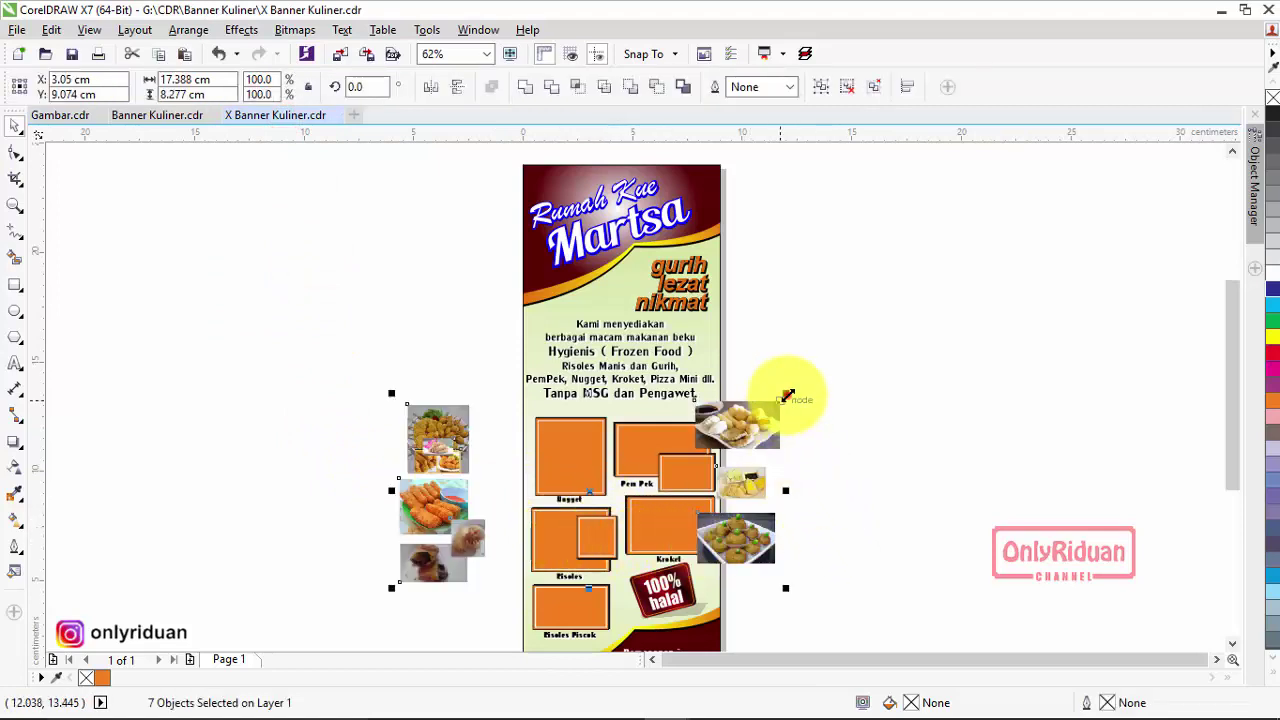
pyautogui.moveTo(786, 394); pyautogui.dragTo(813, 380)
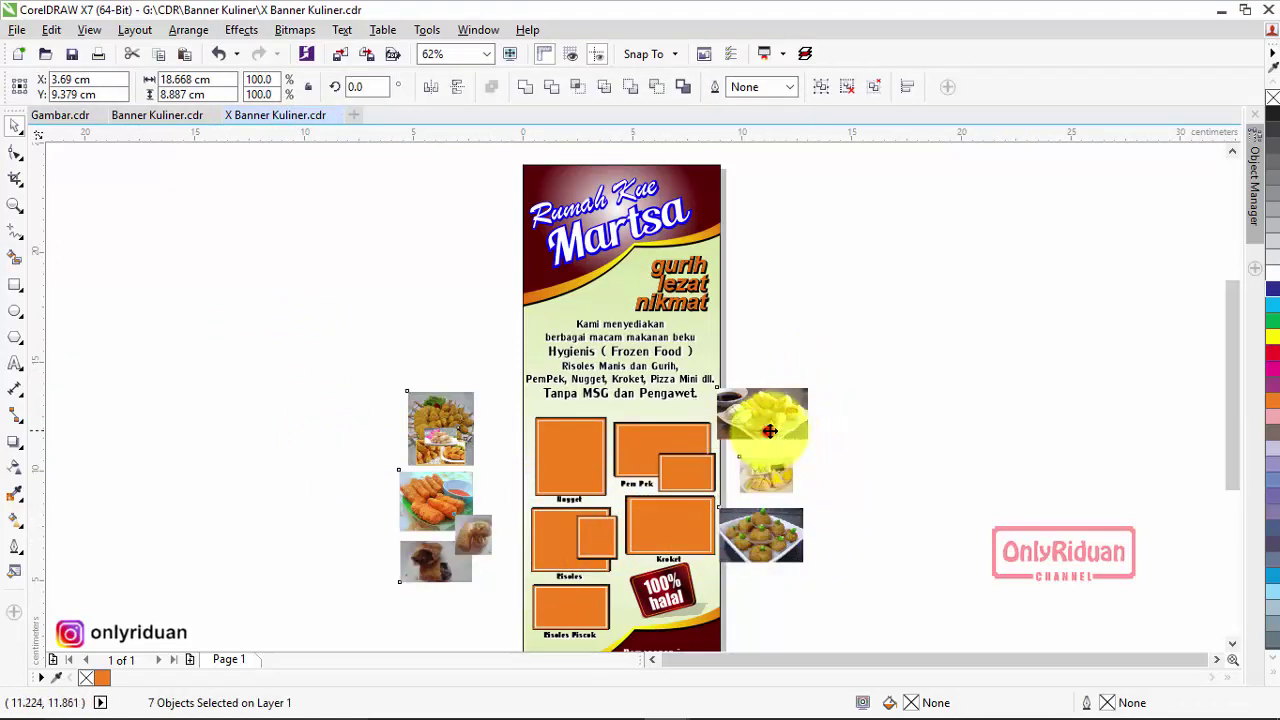
pyautogui.moveTo(771, 432); pyautogui.dragTo(783, 437)
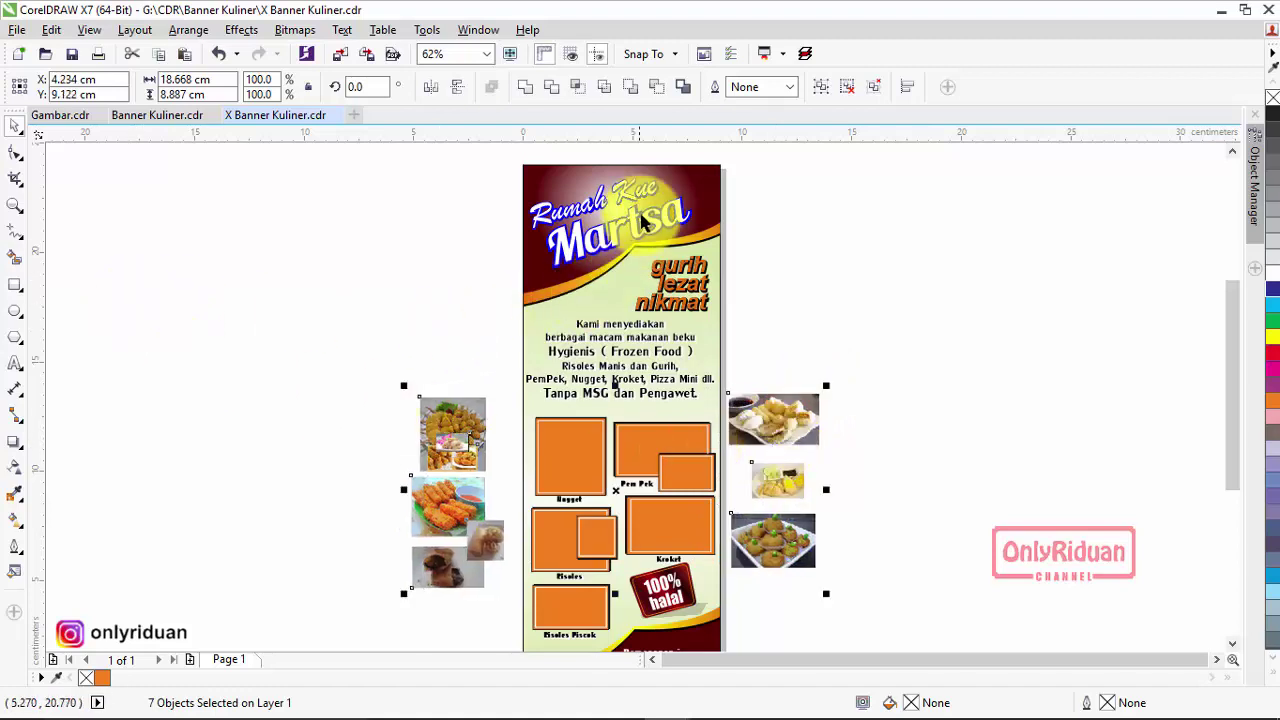
# Try to PowerClip the pem pek.jpg photo inside the larger orange Pem Pek frame, and undo it
pyautogui.click(16, 206)
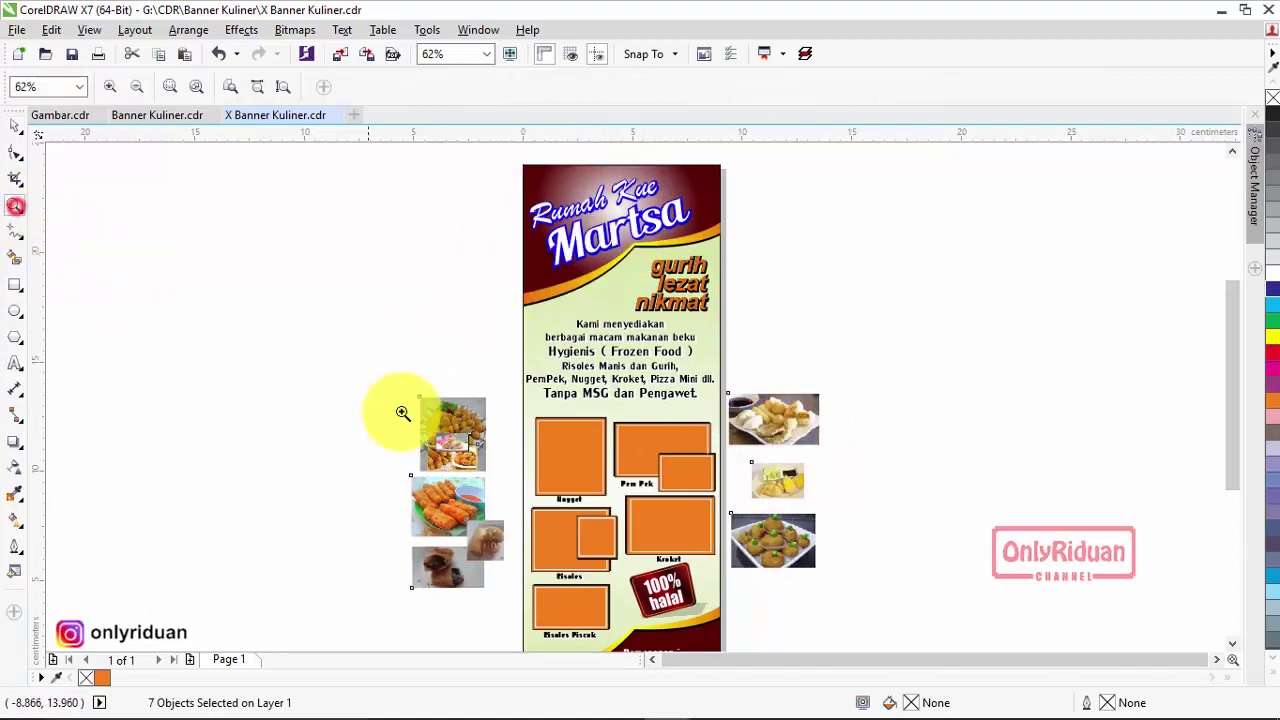
pyautogui.click(850, 618)
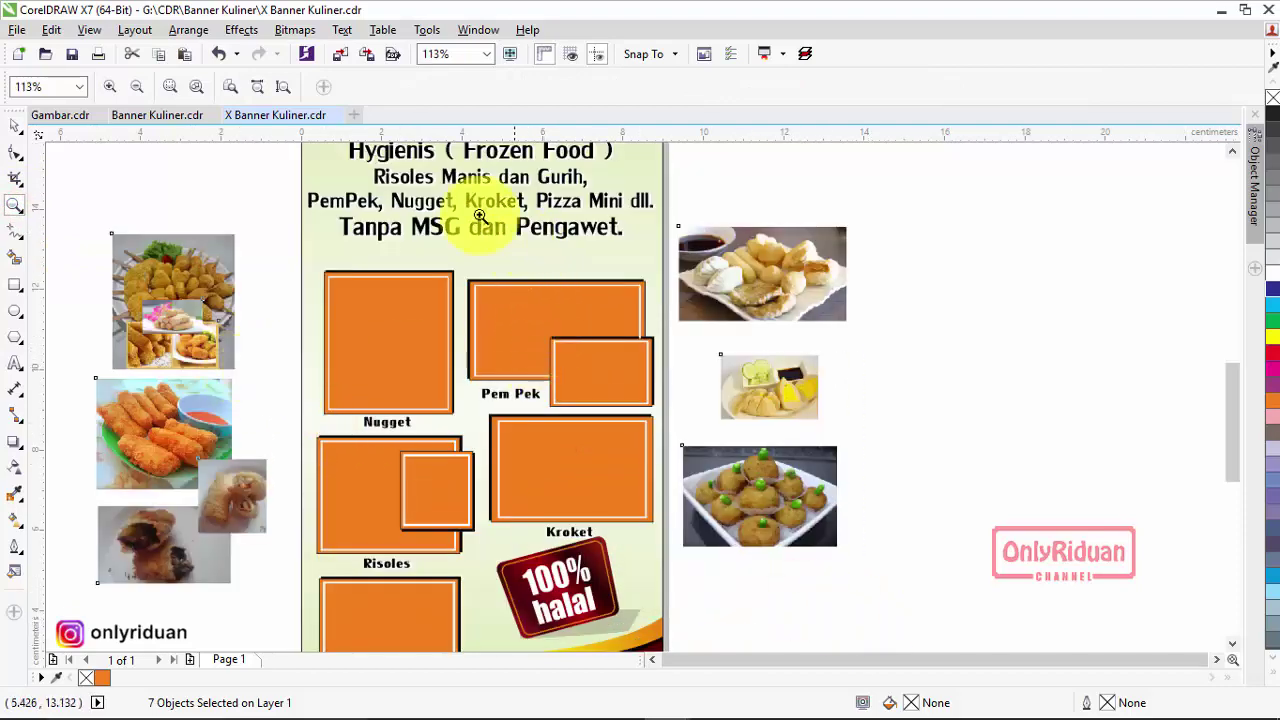
pyautogui.moveTo(467, 200); pyautogui.dragTo(903, 571)
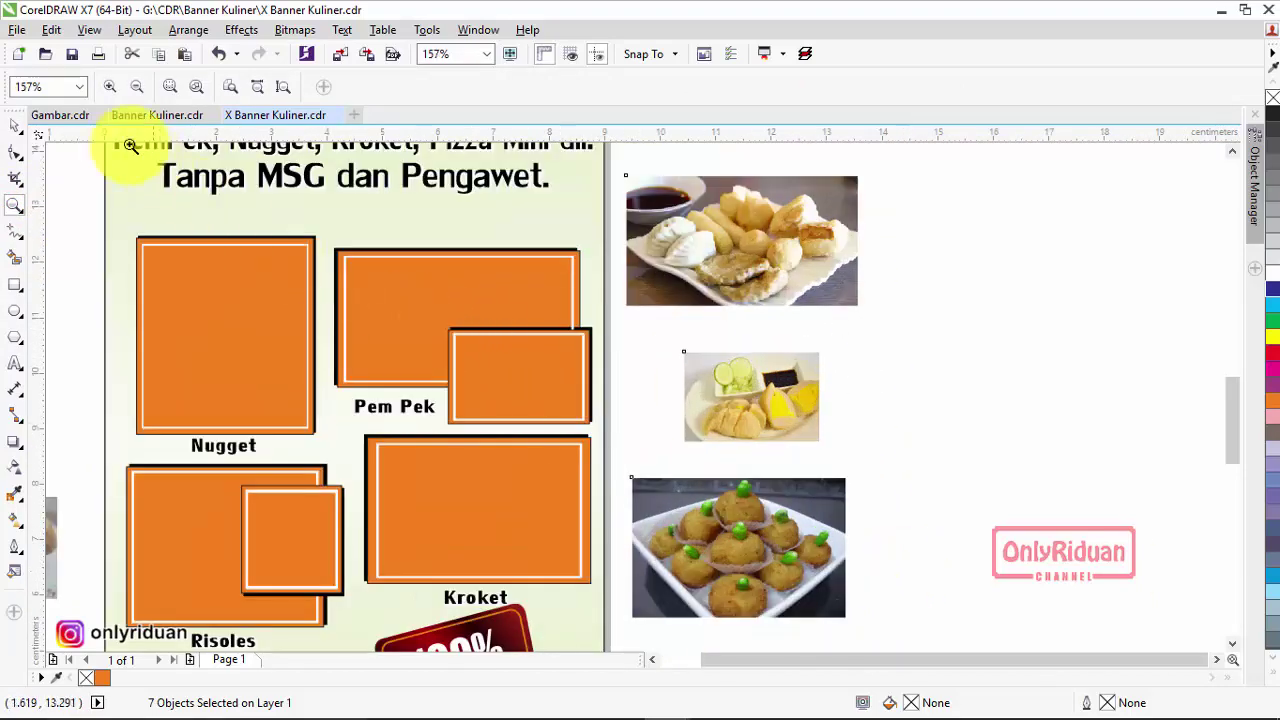
pyautogui.click(15, 126)
pyautogui.click(820, 228)
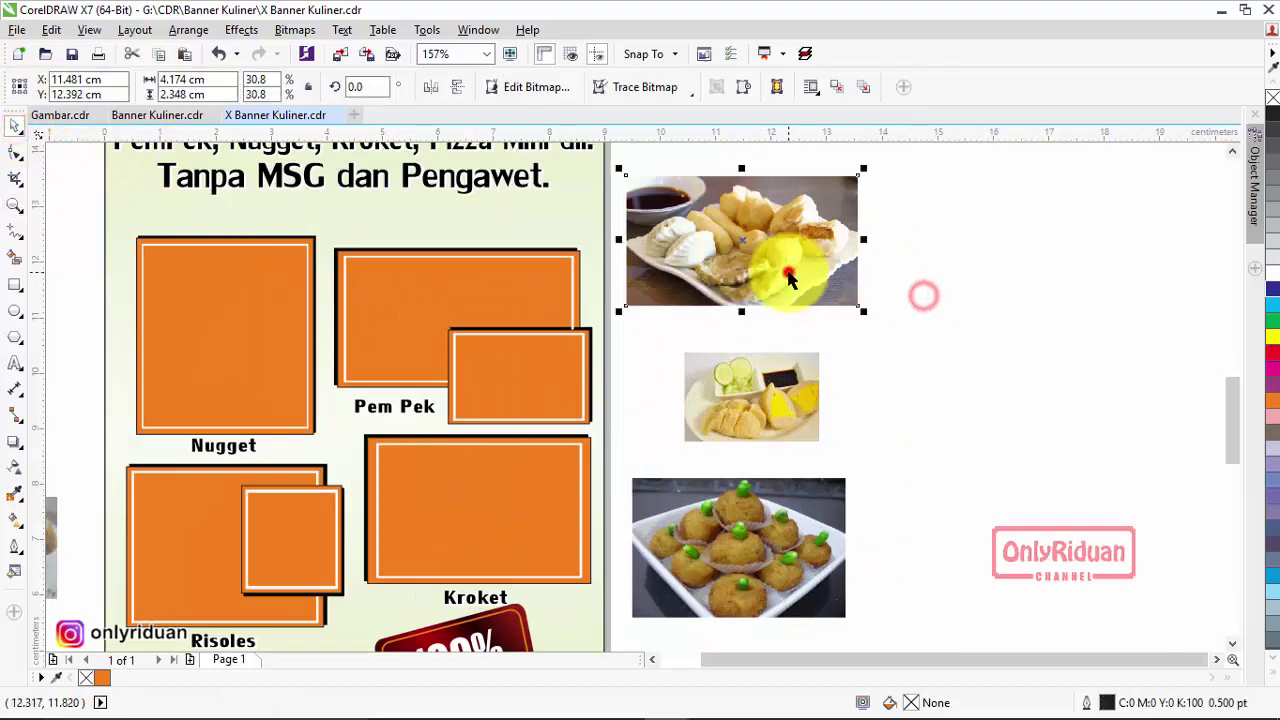
pyautogui.rightClick(812, 215)
pyautogui.click(822, 204)
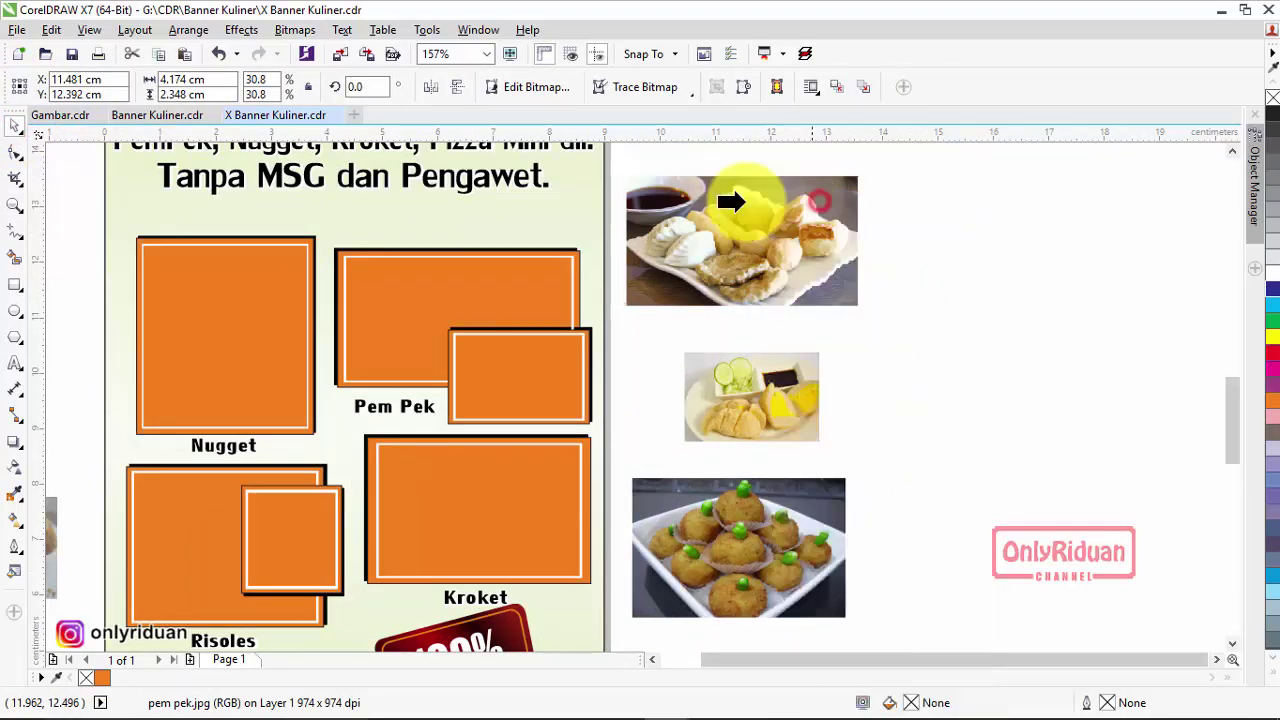
pyautogui.click(545, 253)
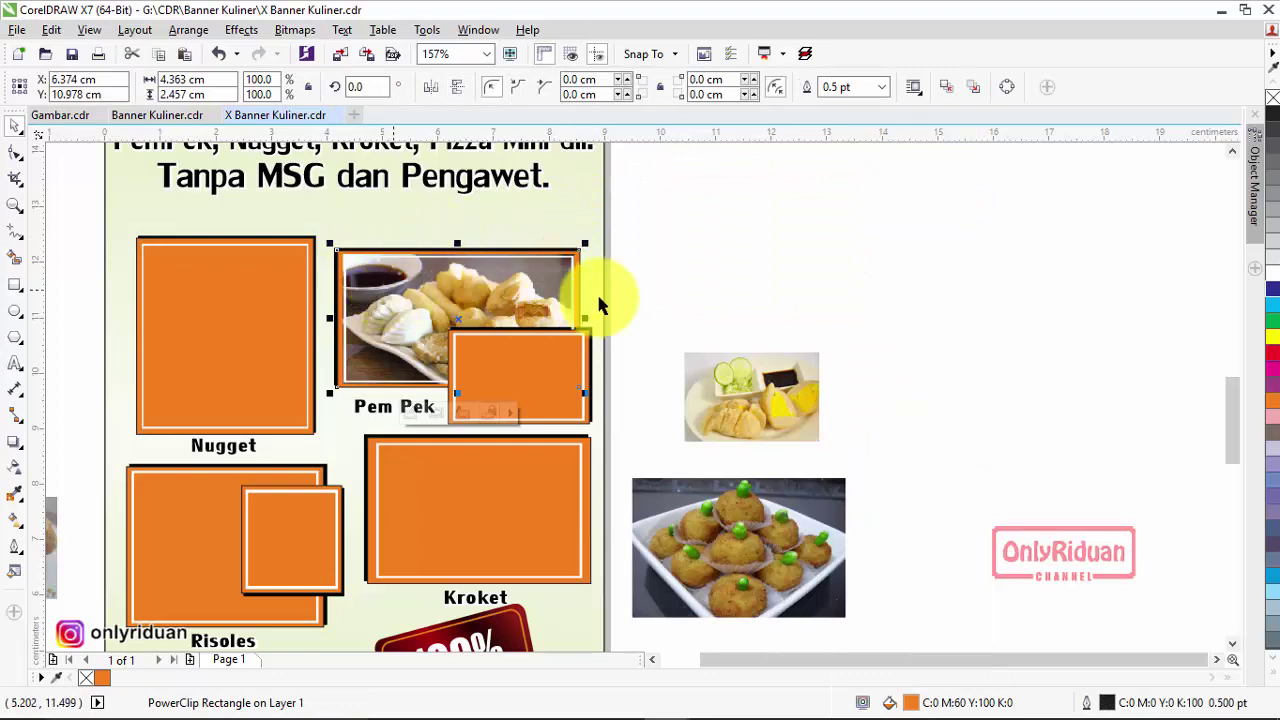
pyautogui.hotkey('ctrl', 'z')
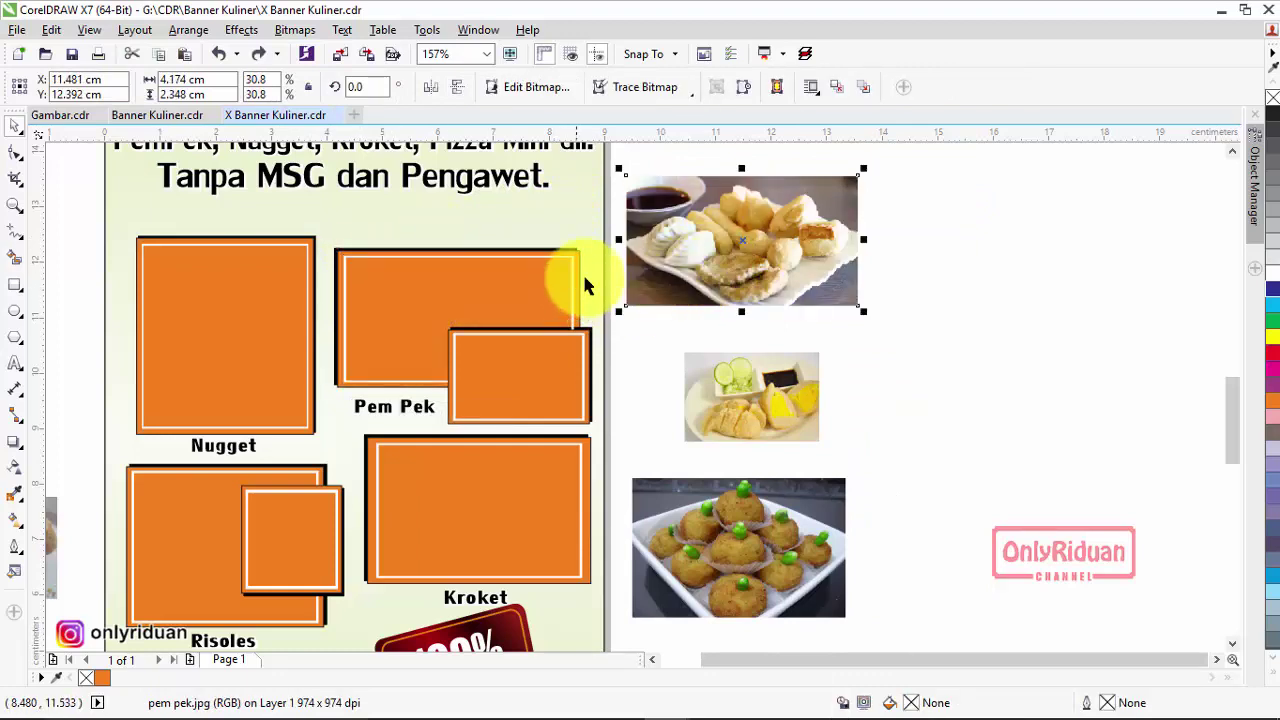
# Retry the PowerClip of the pem pek.jpg photo into the larger Pem Pek frame, and undo that placement too
pyautogui.click(920, 305)
pyautogui.rightClick(658, 196)
pyautogui.click(734, 201)
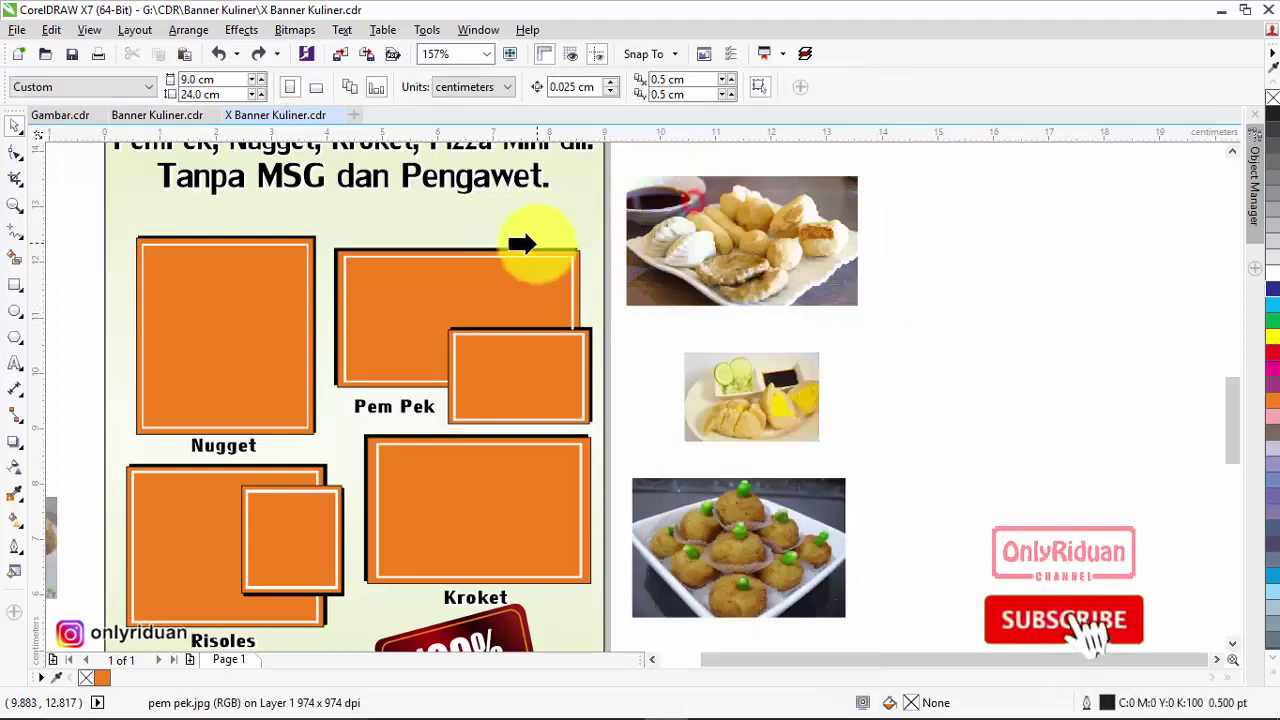
pyautogui.click(540, 252)
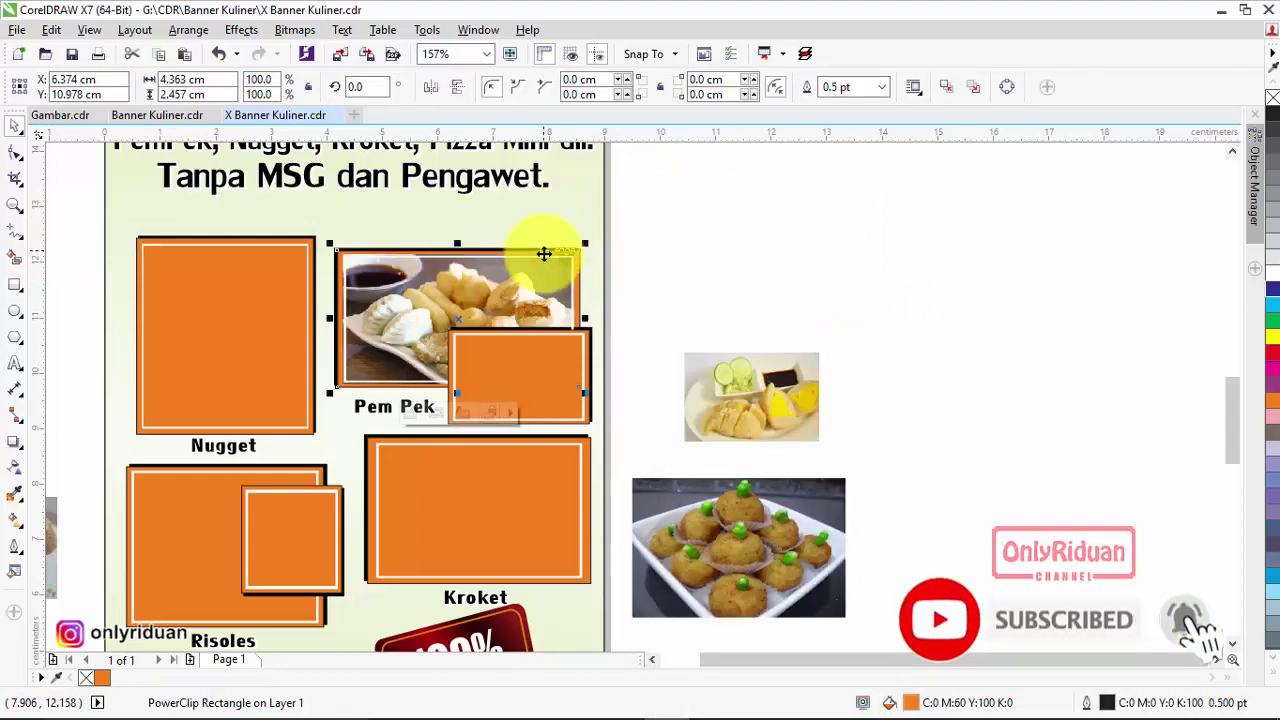
pyautogui.hotkey('ctrl', 'z')
# Try PowerClipping the pem pek.jpg photo once more, targeting the orange border of the larger Pem Pek frame up close, and undo it
pyautogui.scroll(5, 587, 275)
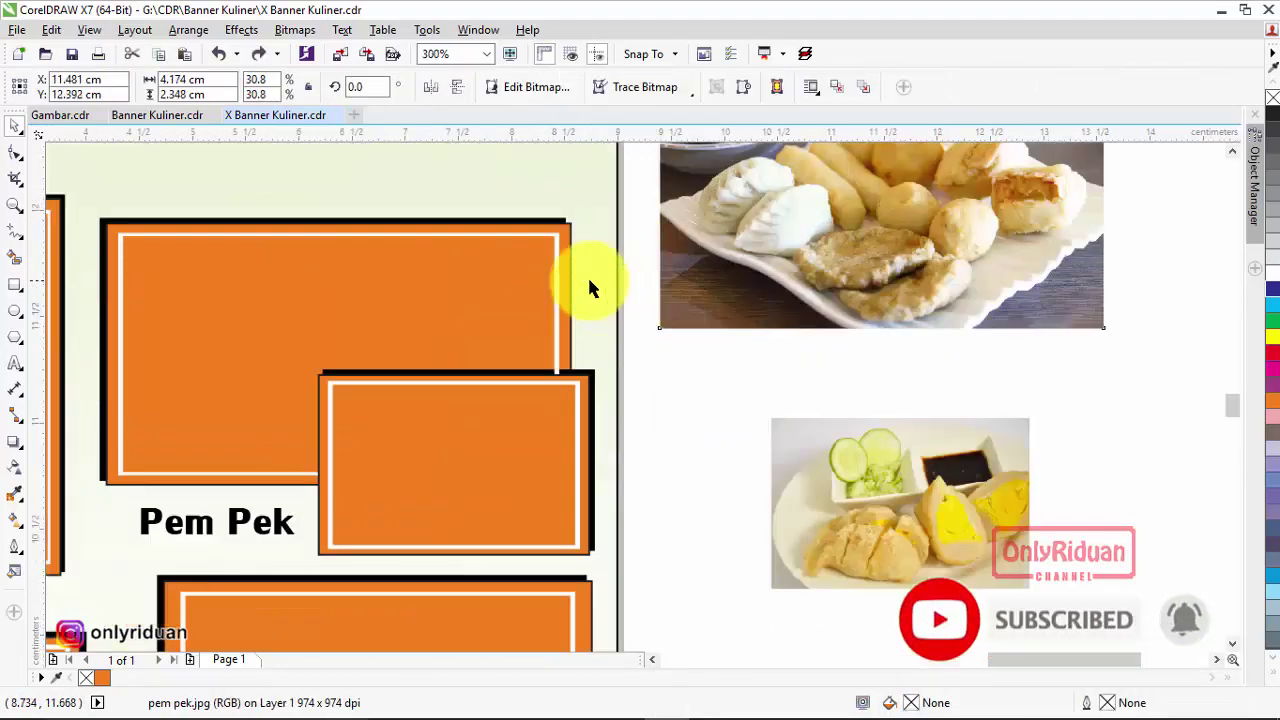
pyautogui.rightClick(787, 261)
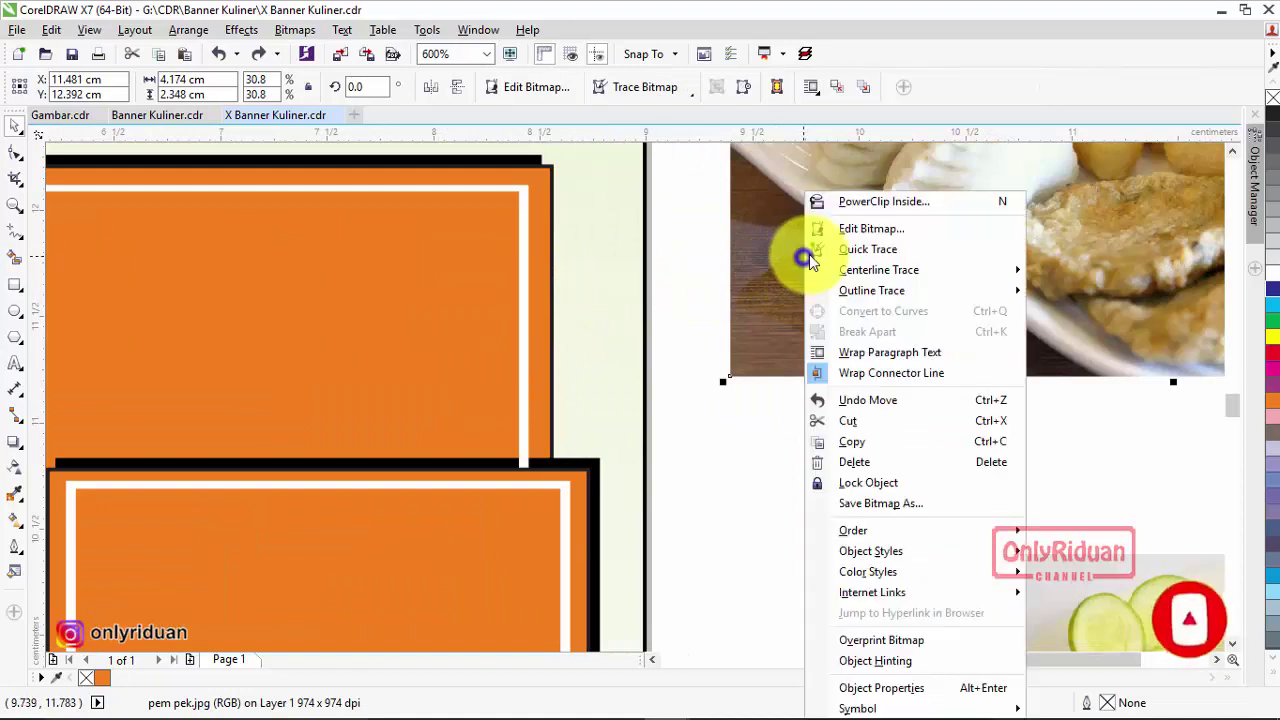
pyautogui.click(855, 203)
pyautogui.click(508, 174)
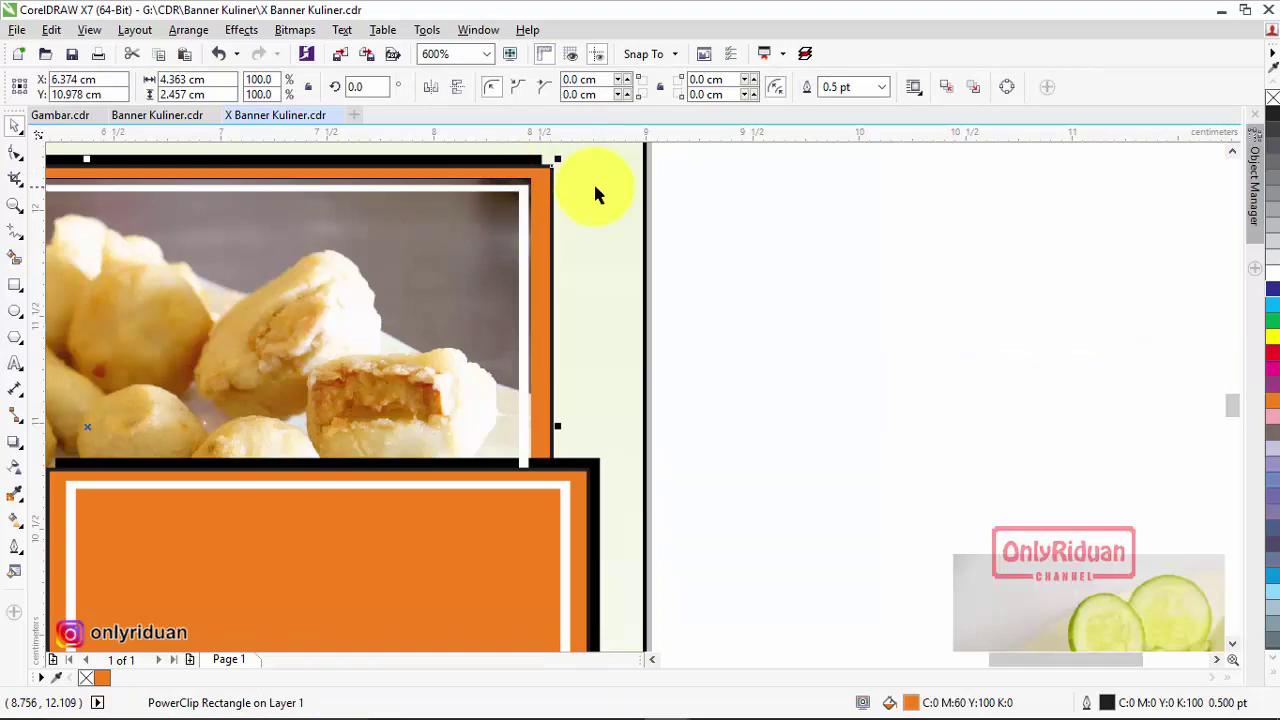
pyautogui.hotkey('ctrl', 'z')
# Enlarge the two pem pek photos and the kroket photo together until the upper pem pek photo is about 4.35 cm wide
pyautogui.scroll(-6, 605, 195)
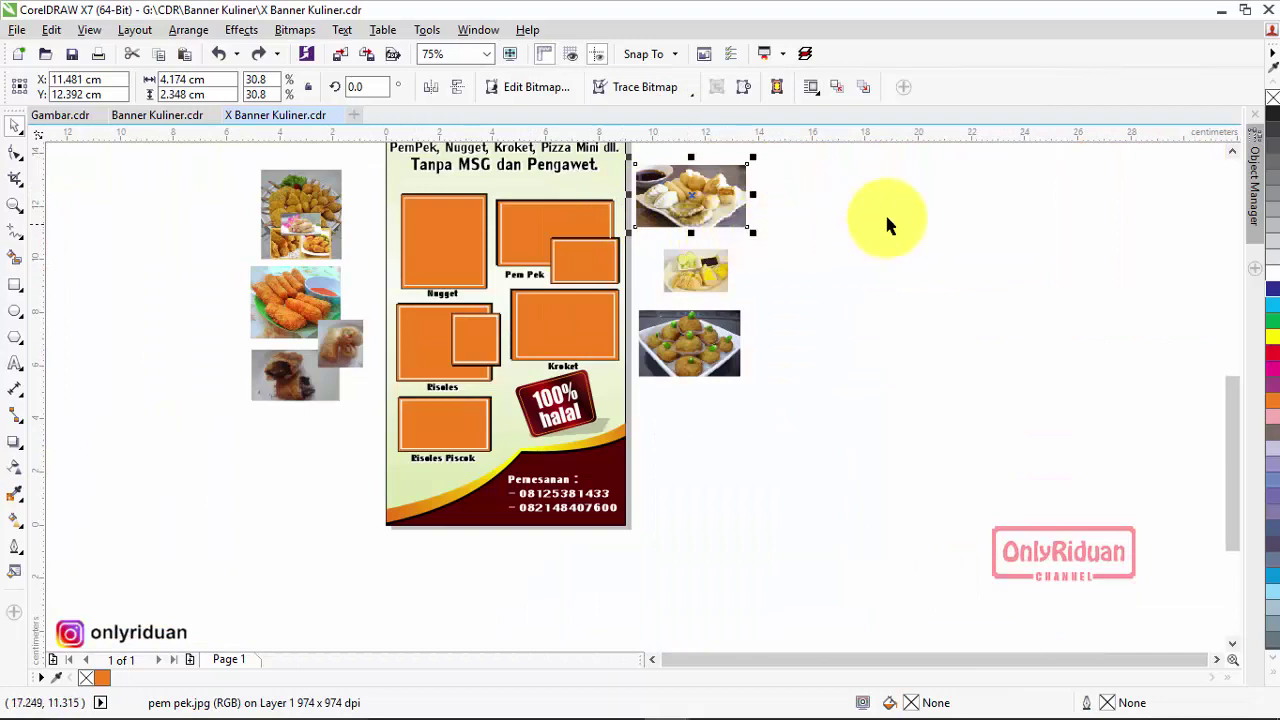
pyautogui.scroll(1, 786, 223)
pyautogui.scroll(2, 700, 238)
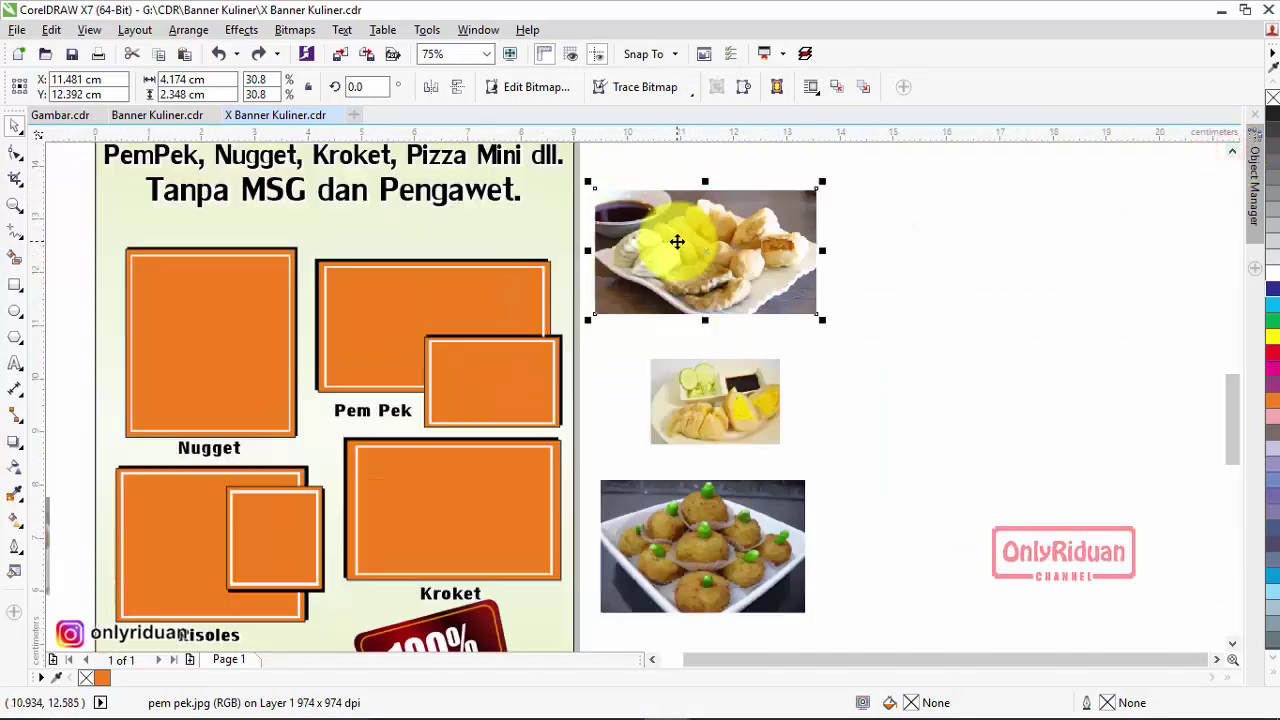
pyautogui.keyDown('shift'); pyautogui.click(739, 431); pyautogui.keyUp('shift')
pyautogui.keyDown('shift'); pyautogui.click(752, 535); pyautogui.keyUp('shift')
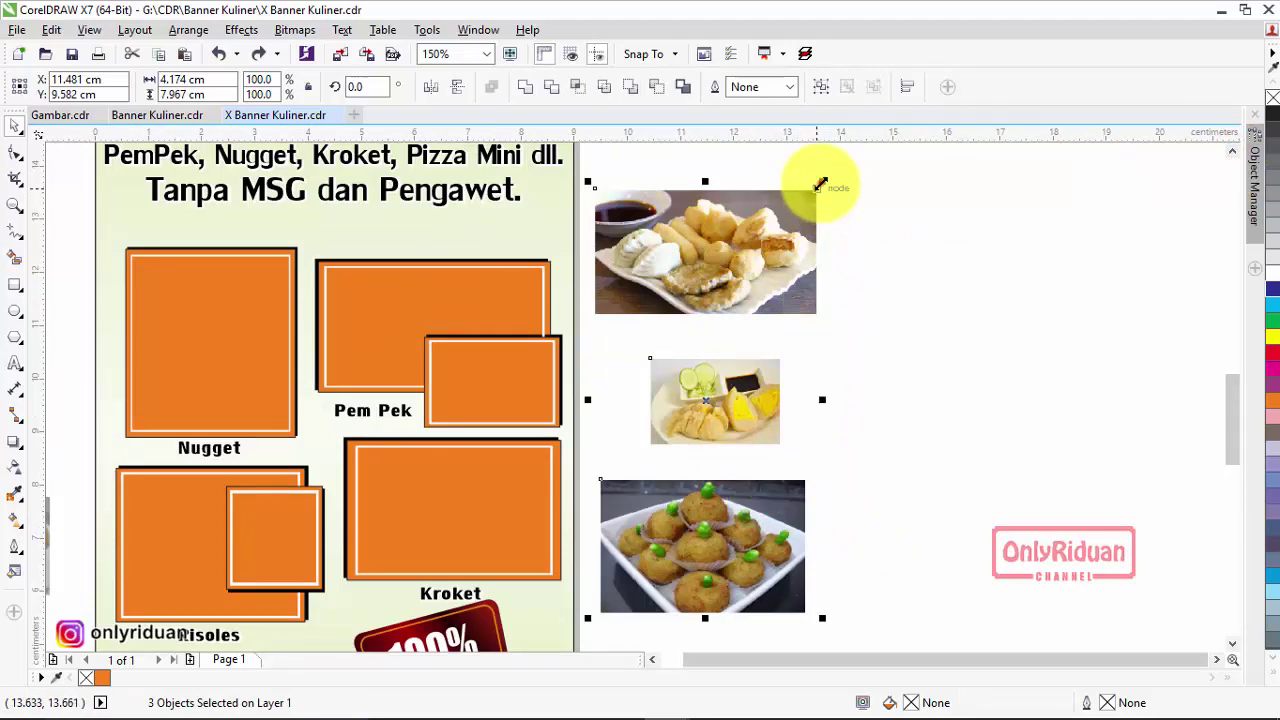
pyautogui.moveTo(822, 183); pyautogui.dragTo(863, 277)
# Try to PowerClip the enlarged pem pek.jpg photo into the white inner border of the larger Pem Pek frame, and undo it
pyautogui.click(766, 234)
pyautogui.rightClick(766, 234)
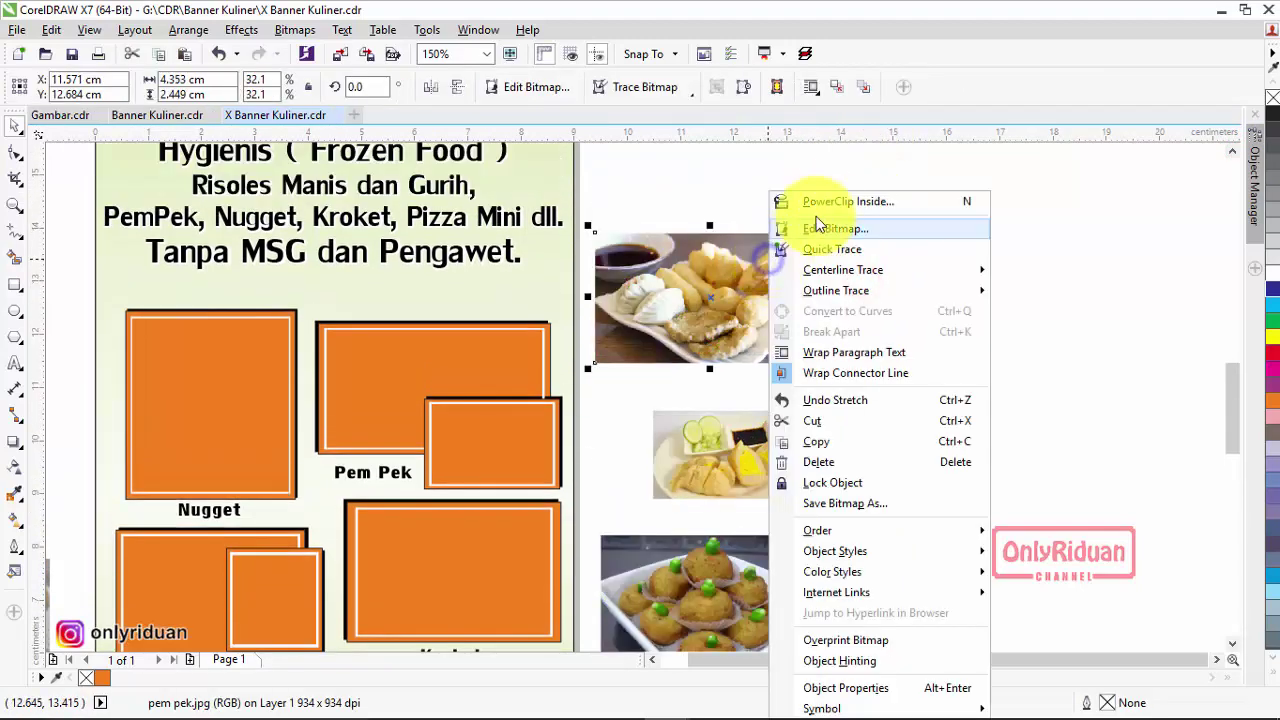
pyautogui.click(825, 203)
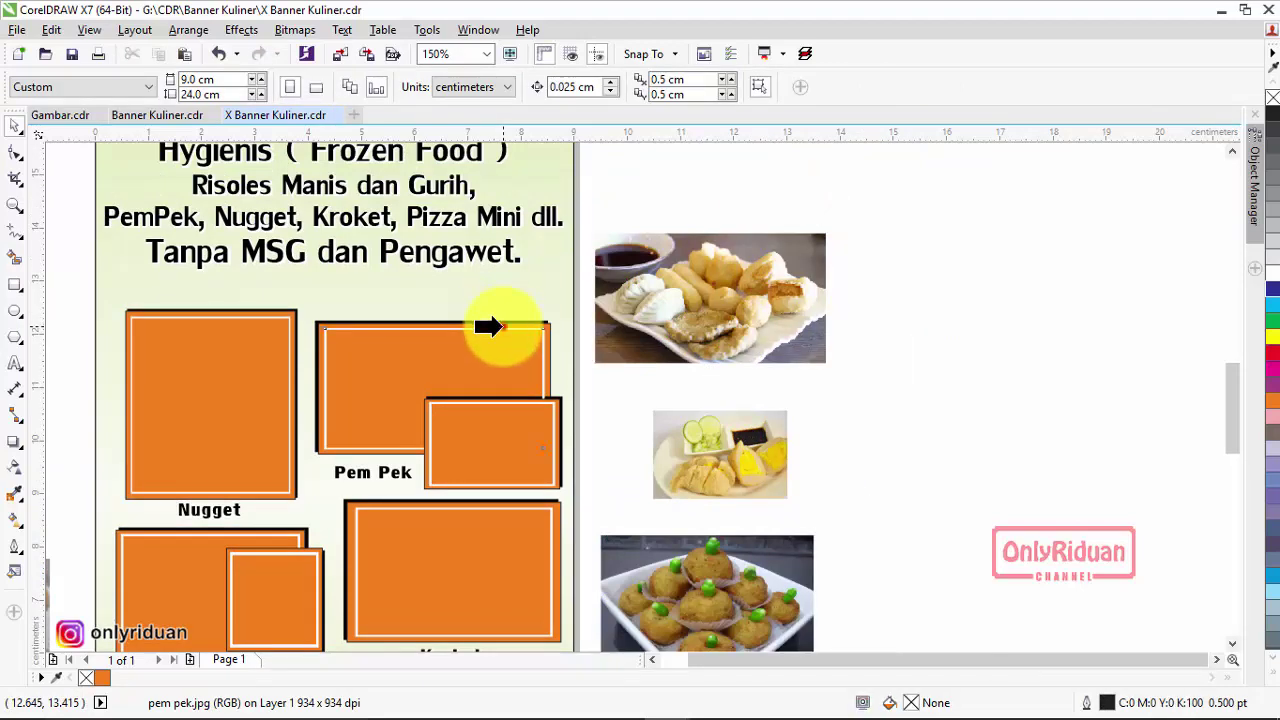
pyautogui.moveTo(488, 326); pyautogui.dragTo(503, 327)
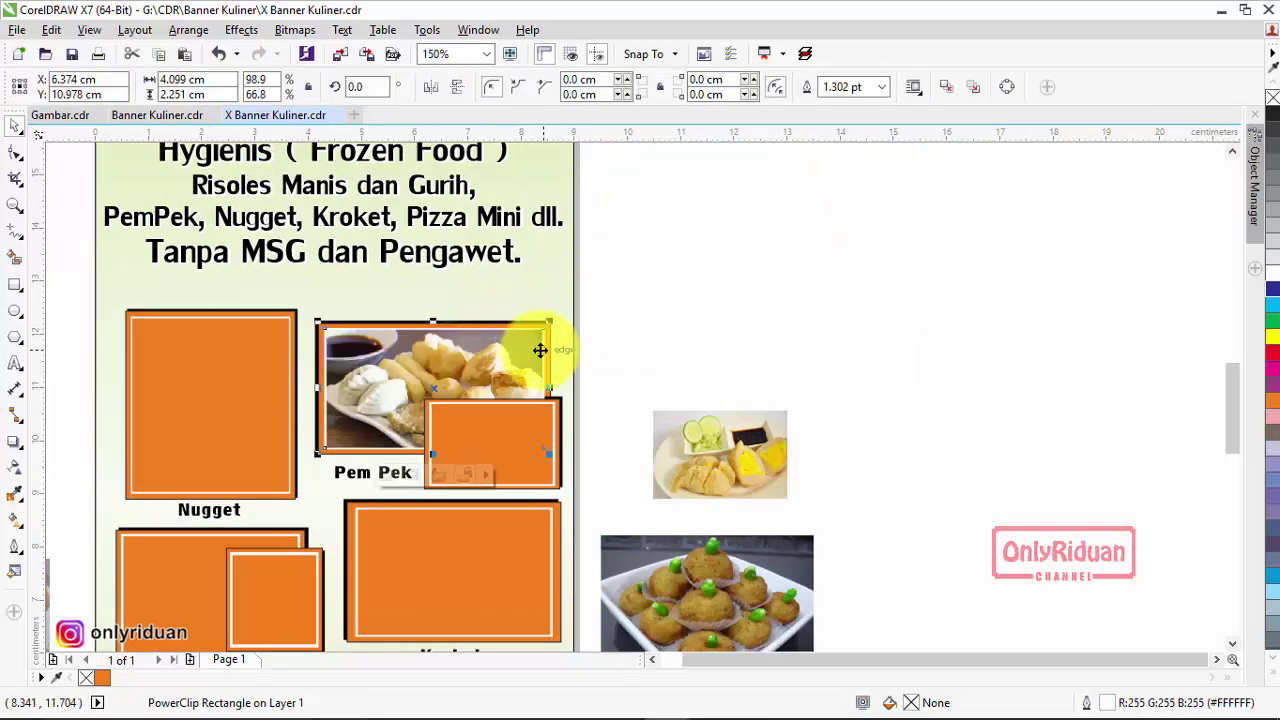
pyautogui.hotkey('ctrl', 'z')
# PowerClip the enlarged pem pek.jpg photo inside the orange rectangle of the larger Pem Pek frame
pyautogui.scroll(3, 546, 360)
pyautogui.rightClick(820, 250)
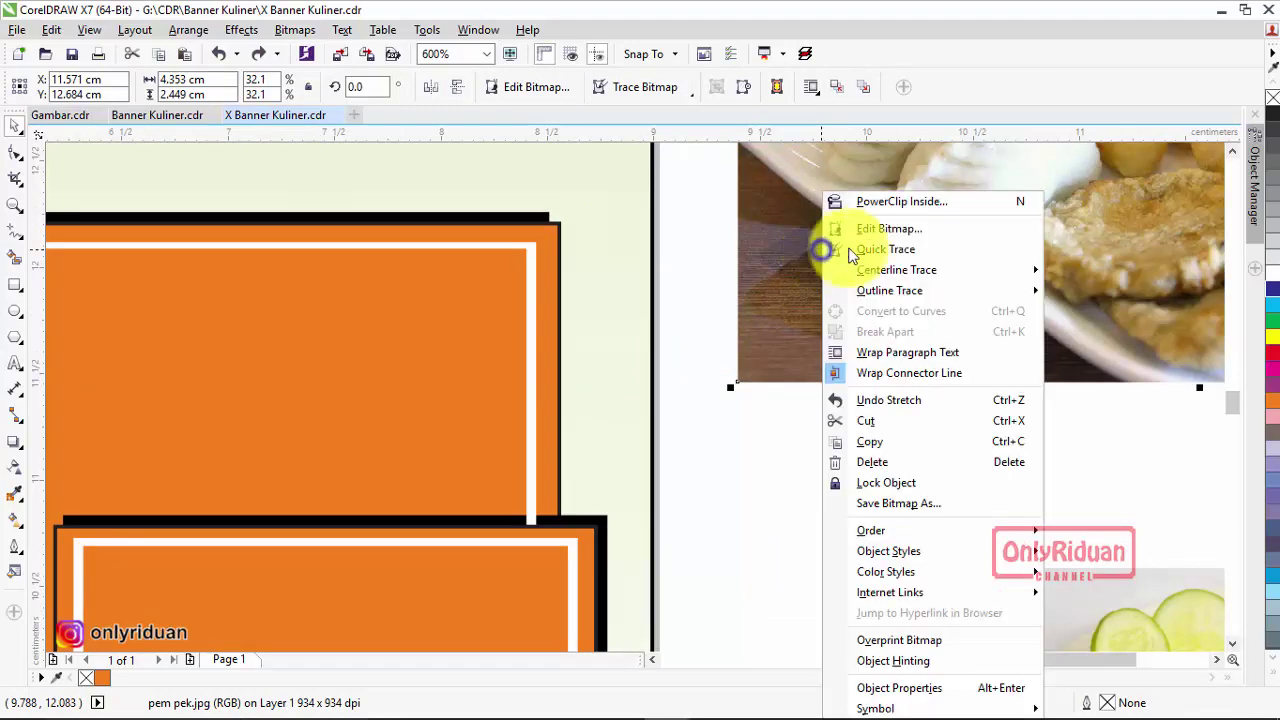
pyautogui.click(885, 201)
pyautogui.click(525, 232)
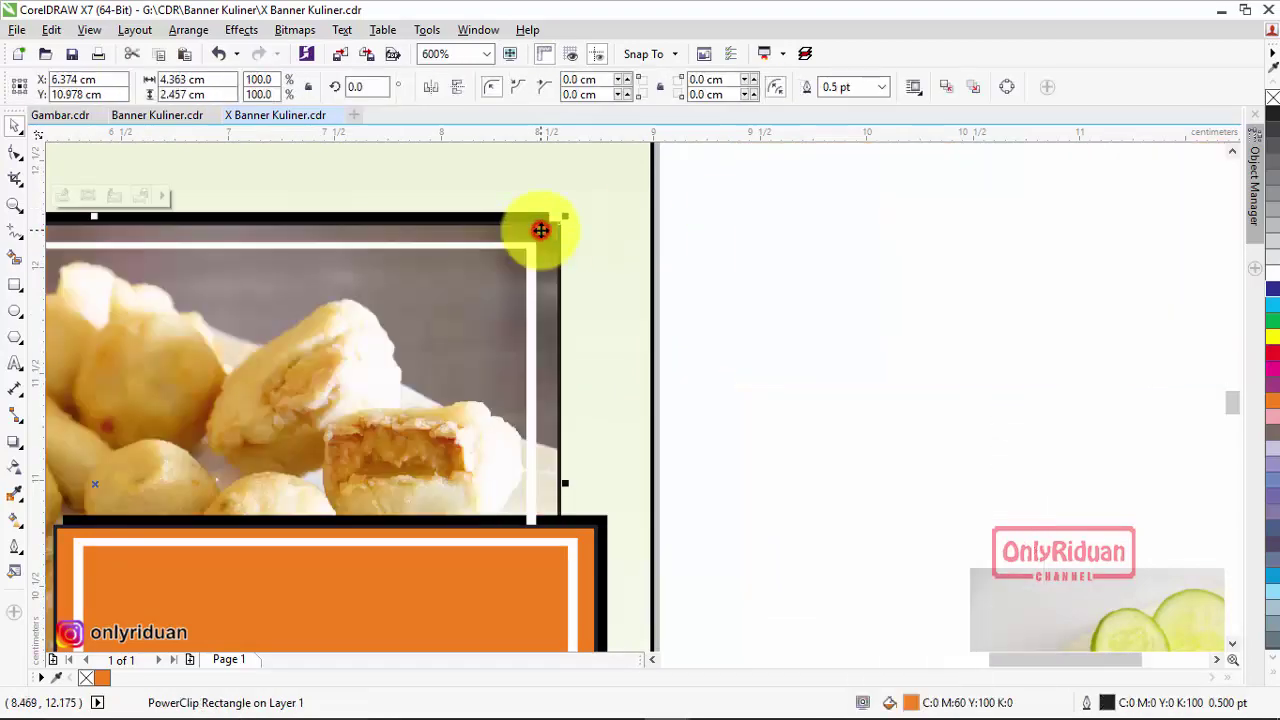
# Move the pempek-kapal-selam.jpg photo closer to the banner and PowerClip it inside the smaller orange Pem Pek frame
pyautogui.scroll(-3, 685, 318)
pyautogui.scroll(3, 715, 407)
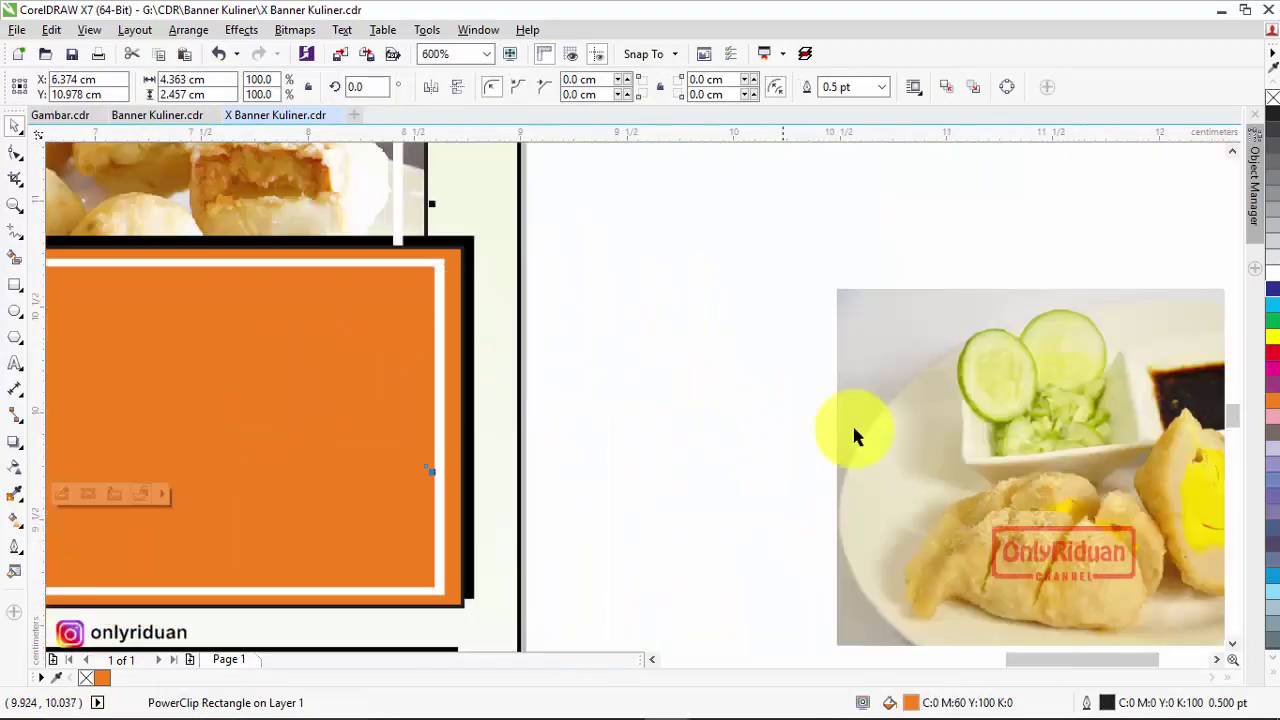
pyautogui.moveTo(852, 423); pyautogui.dragTo(648, 366)
pyautogui.rightClick(657, 345)
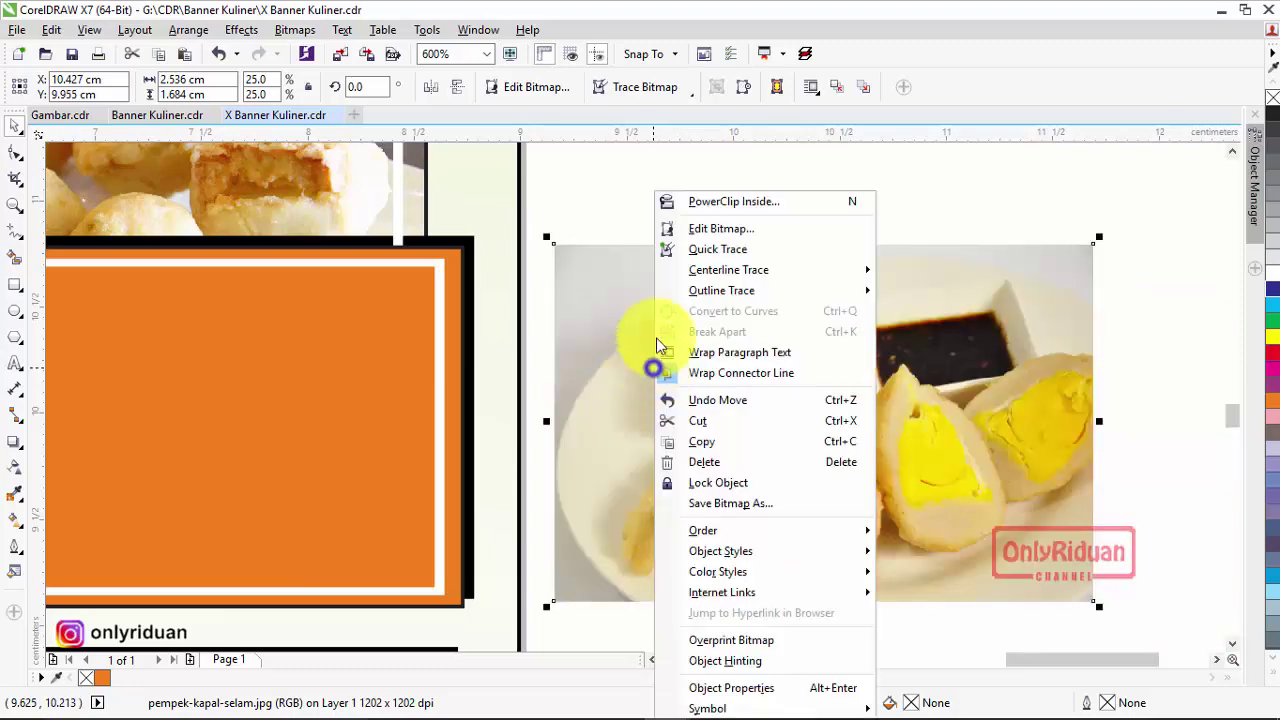
pyautogui.click(734, 201)
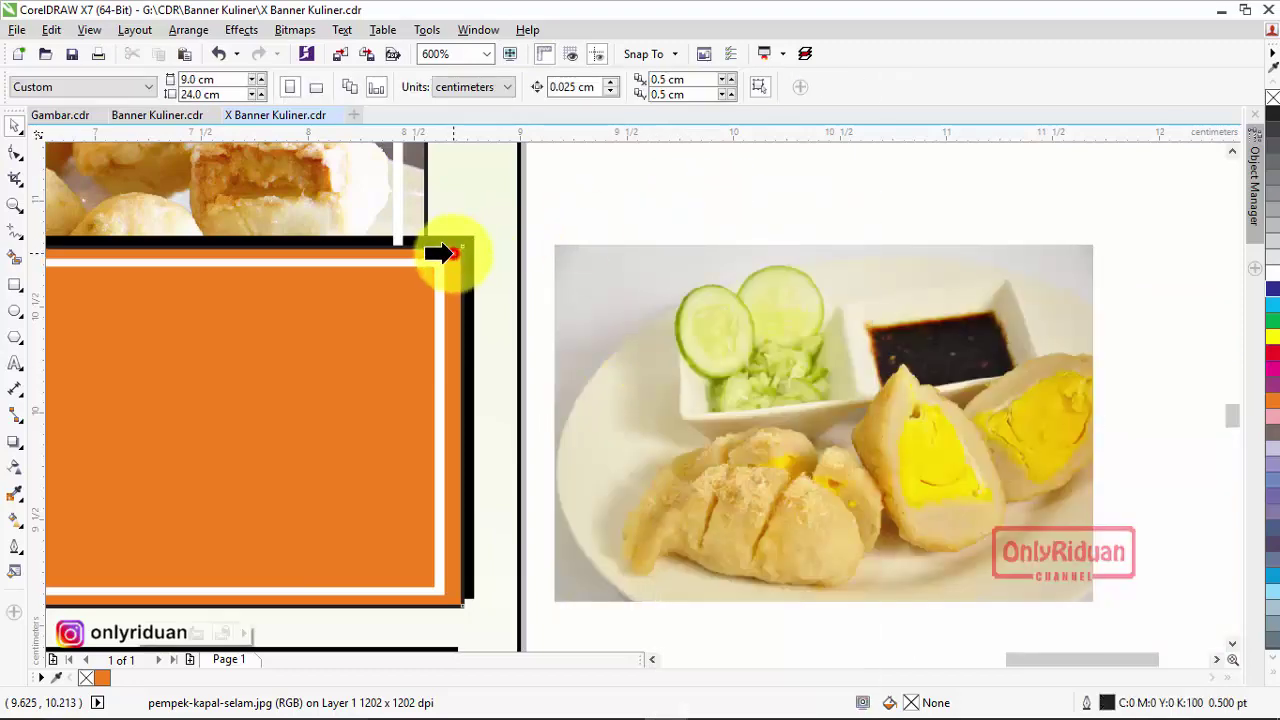
pyautogui.click(452, 253)
# Move the resep-kroket-kentang.jpg photo next to the Kroket frame and PowerClip it inside that orange rectangle
pyautogui.scroll(-3, 589, 272)
pyautogui.moveTo(643, 423); pyautogui.dragTo(608, 394)
pyautogui.scroll(3, 589, 386)
pyautogui.rightClick(589, 386)
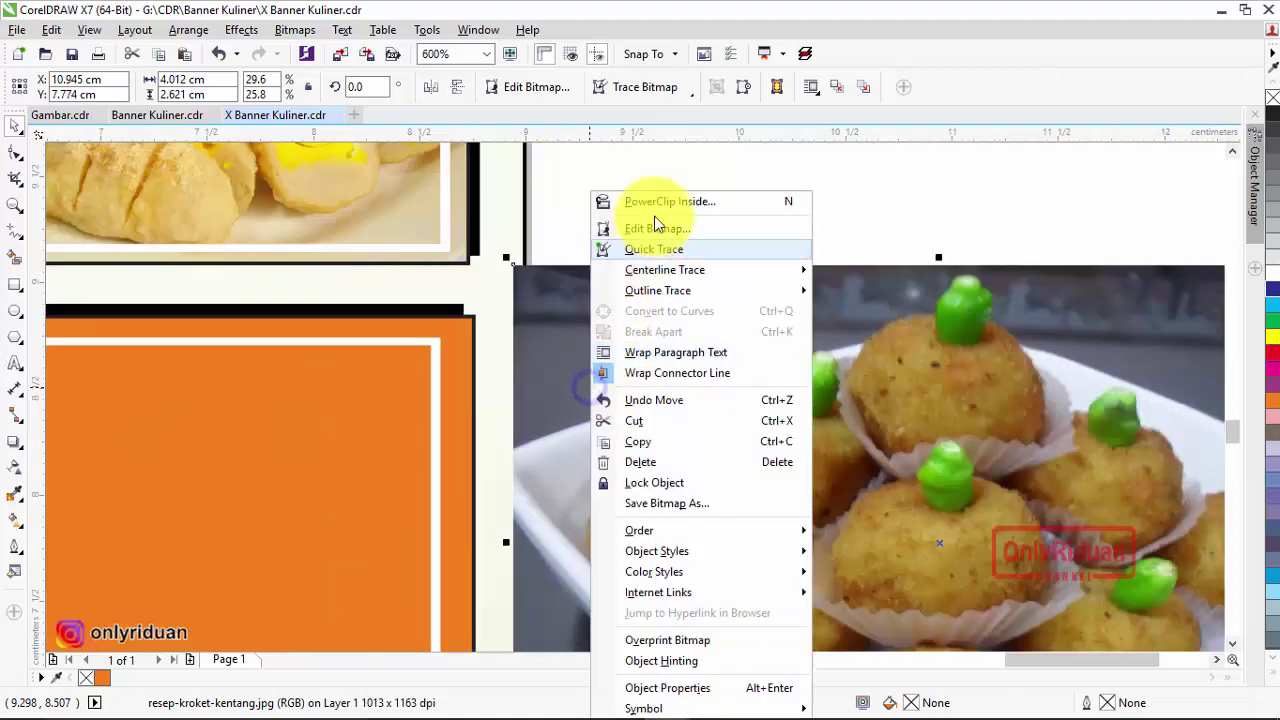
pyautogui.click(656, 202)
pyautogui.click(450, 322)
# Move the group of three nugget photos closer to the empty Nugget frame
pyautogui.scroll(-3, 553, 335)
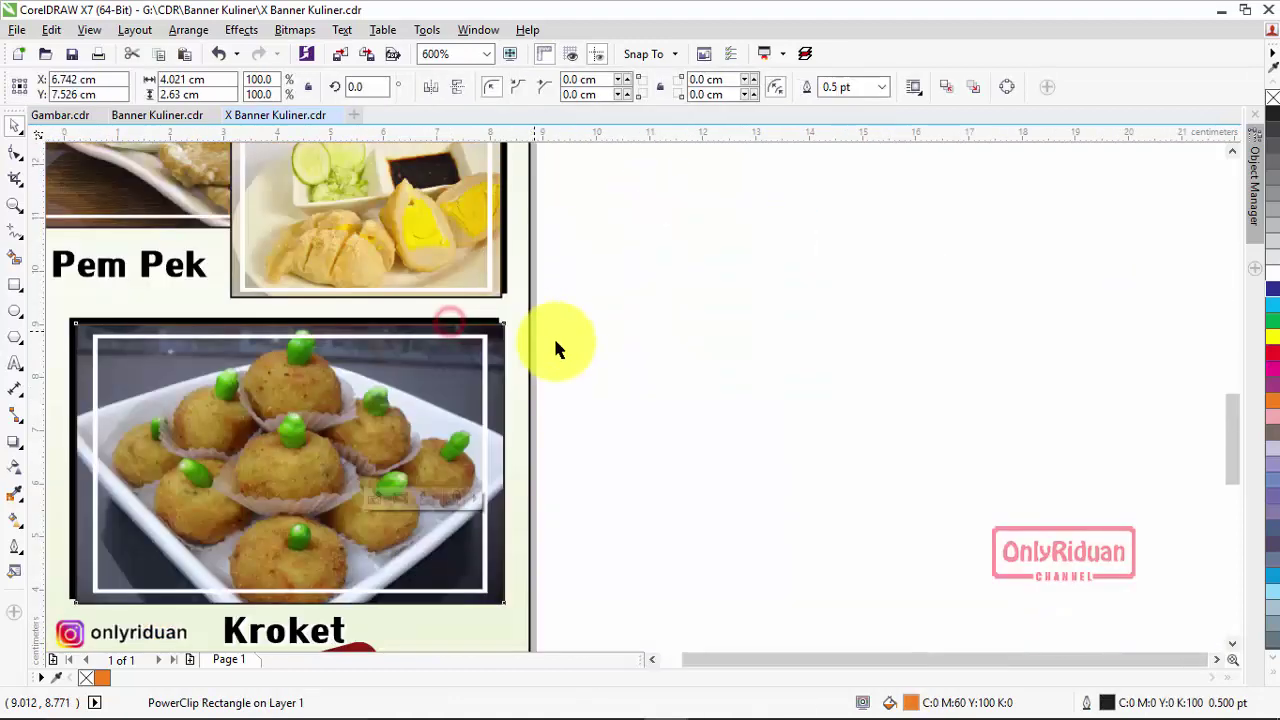
pyautogui.scroll(-1, 314, 366)
pyautogui.scroll(2, 129, 288)
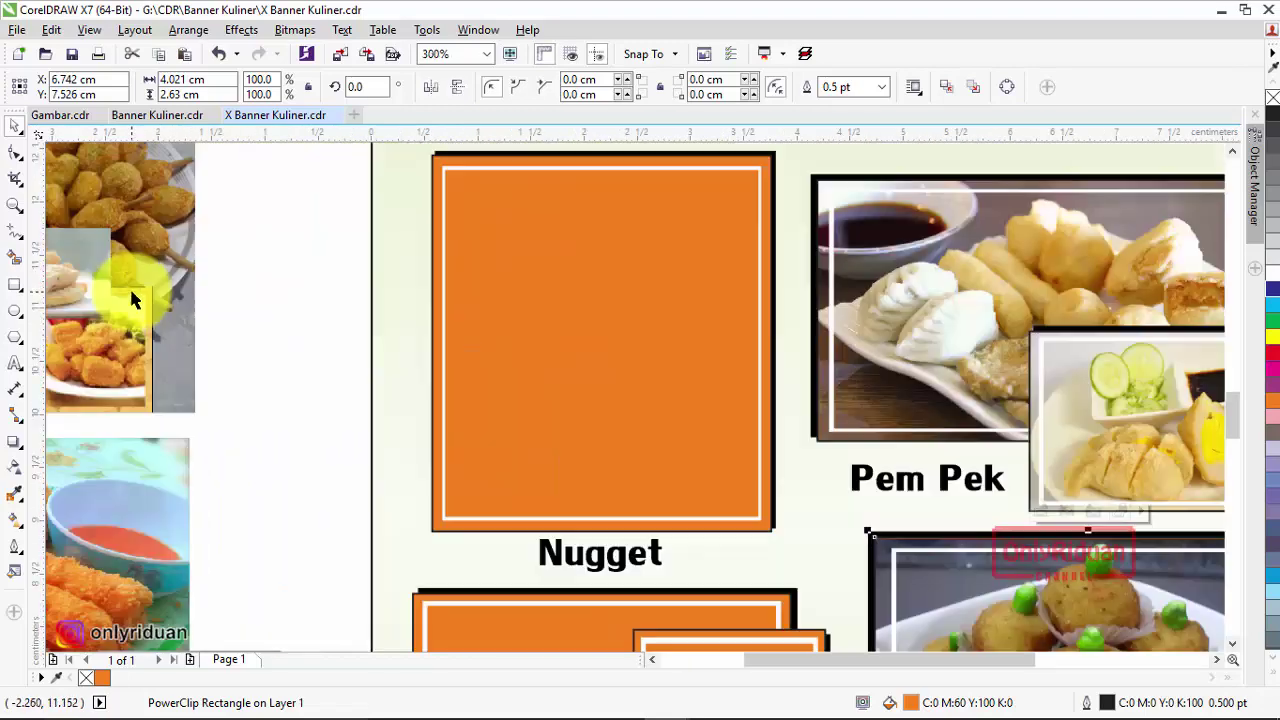
pyautogui.scroll(-1, 157, 268)
pyautogui.click(125, 275)
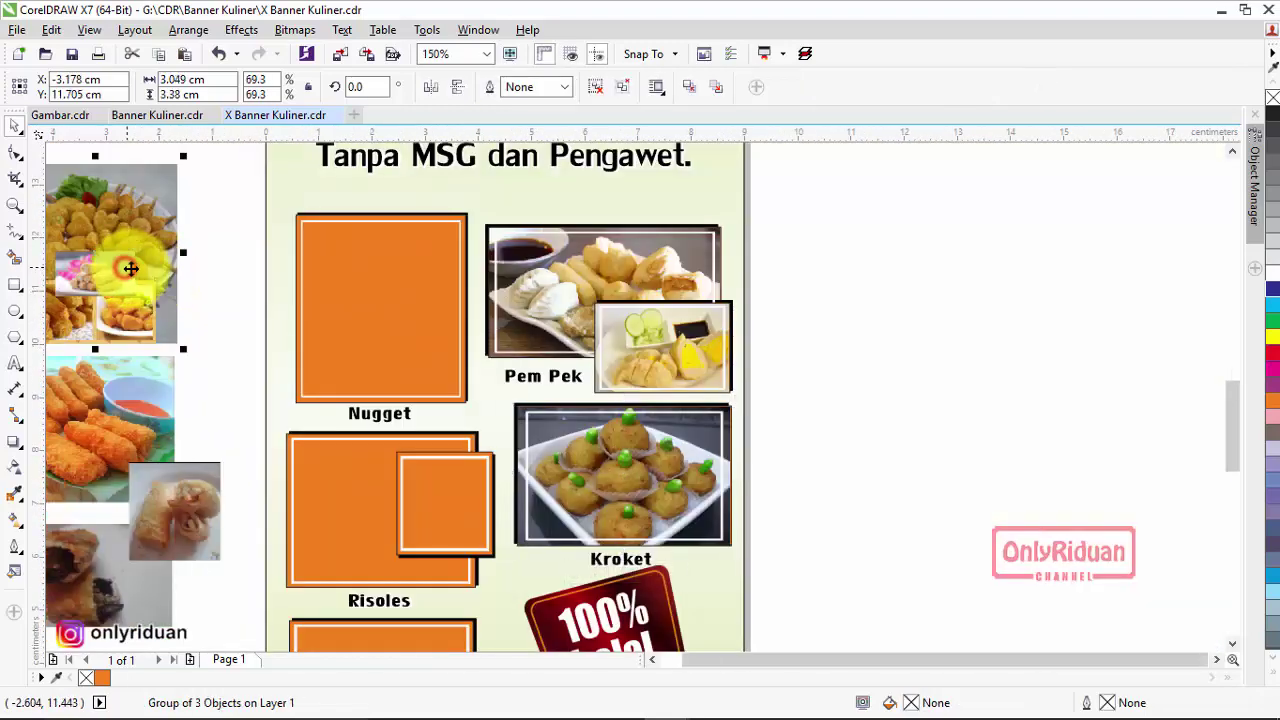
pyautogui.moveTo(134, 231); pyautogui.dragTo(207, 272)
pyautogui.rightClick(207, 272)
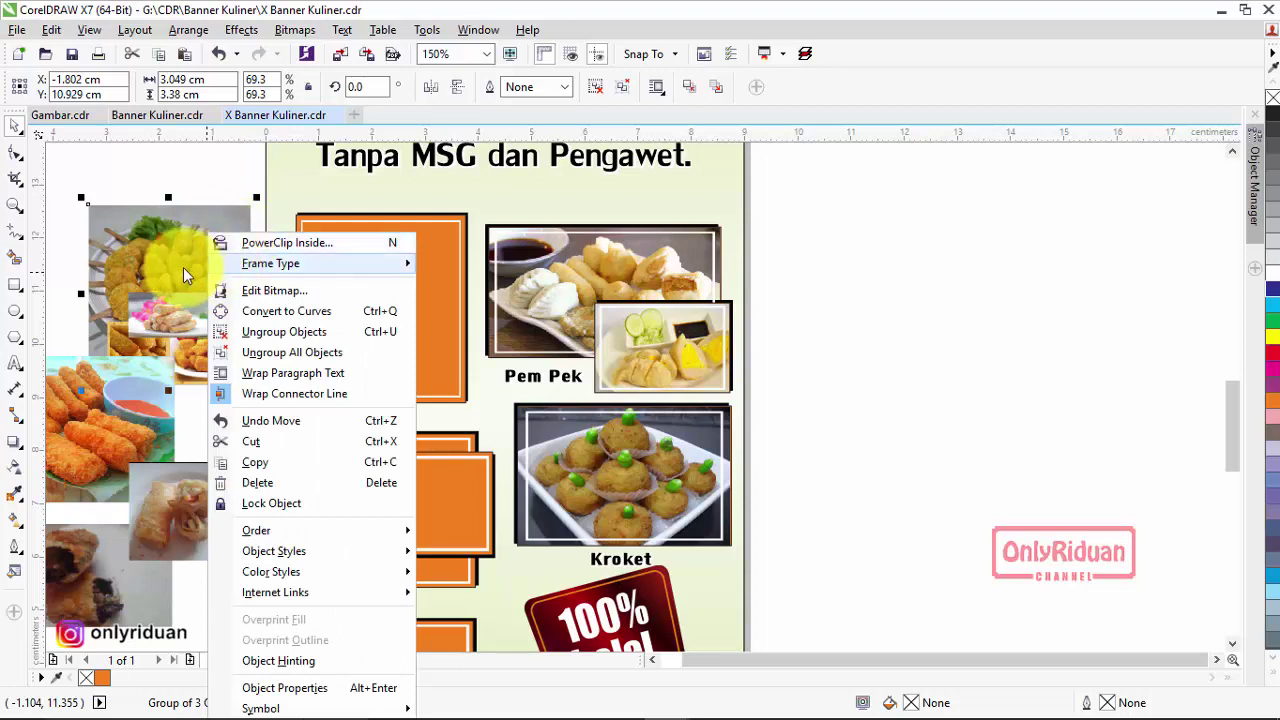
pyautogui.click(181, 190)
pyautogui.scroll(-2, 212, 212)
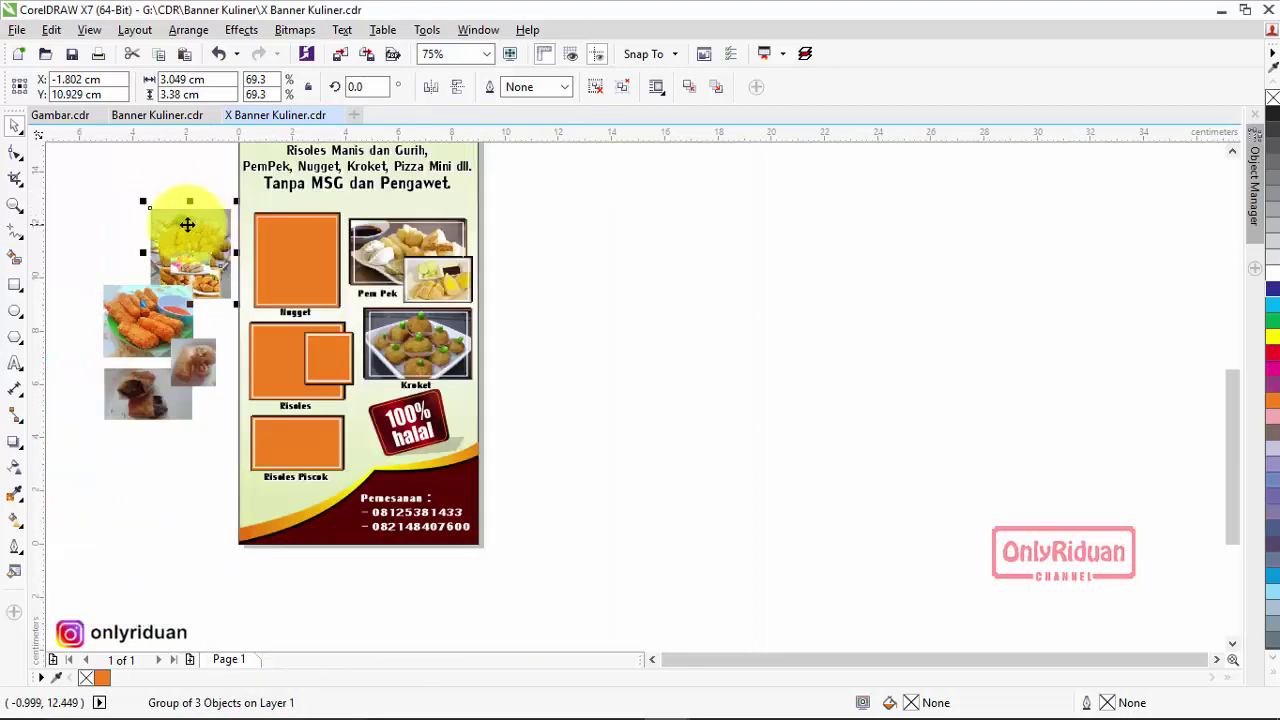
# Select the four remaining photo objects beside the banner and enlarge them together to about 5.66 × 9.32 cm overall
pyautogui.moveTo(231, 459); pyautogui.dragTo(231, 459)
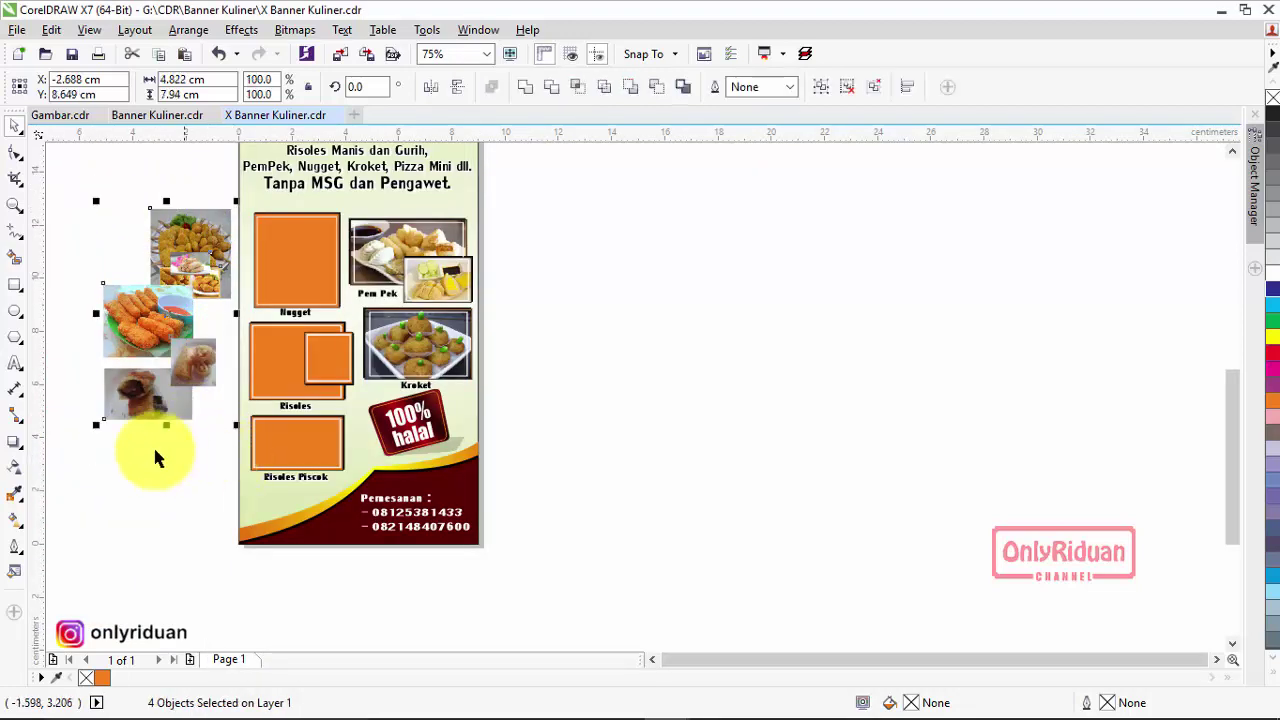
pyautogui.moveTo(103, 420); pyautogui.dragTo(77, 471)
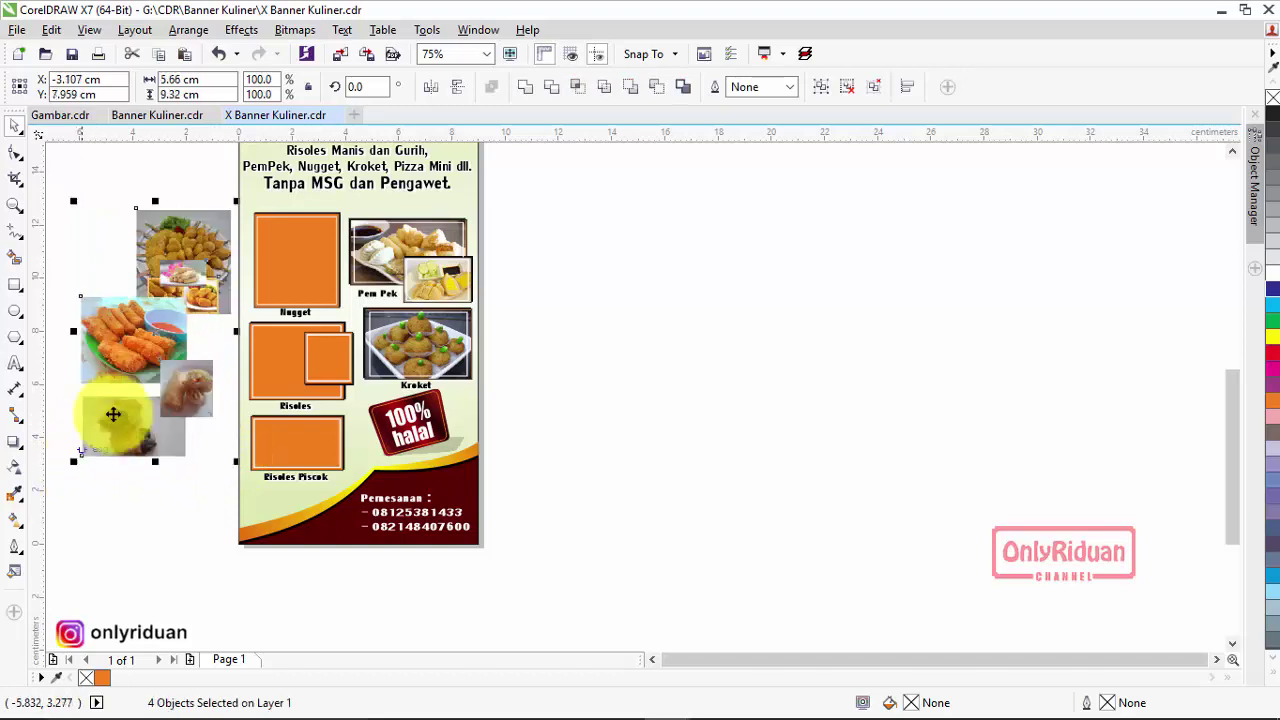
pyautogui.scroll(2, 177, 294)
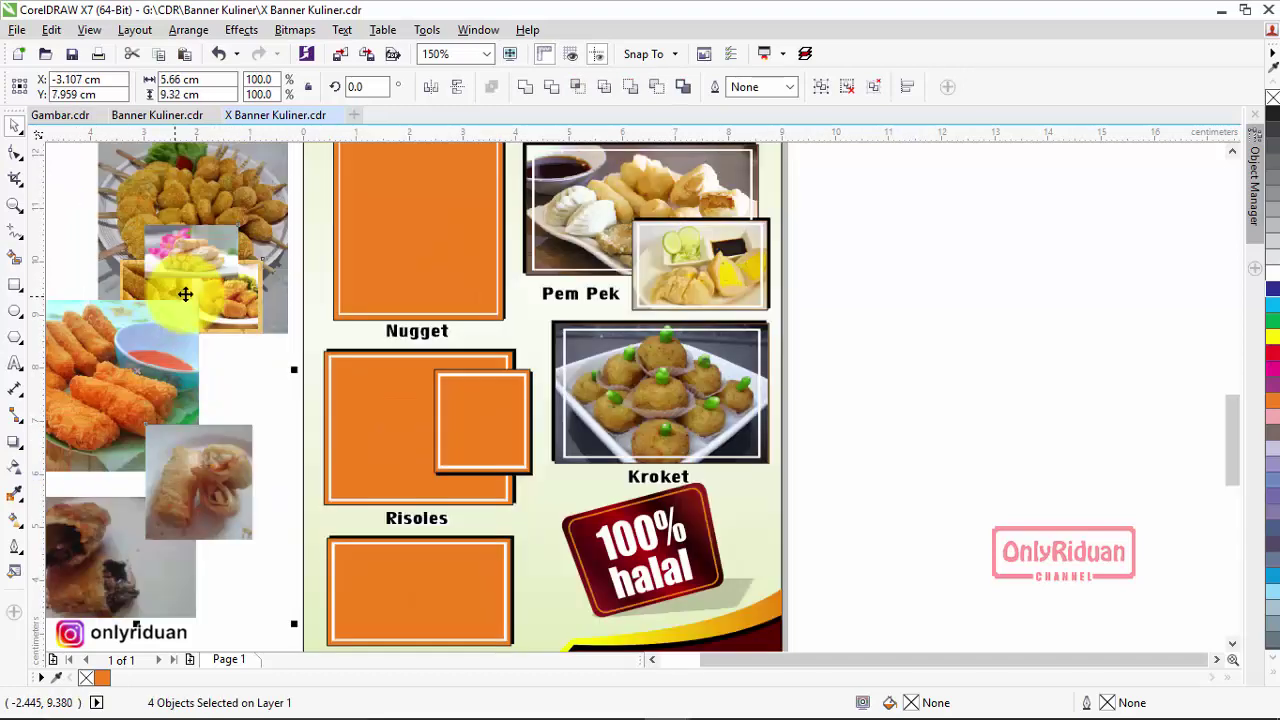
pyautogui.click(1234, 155)
pyautogui.click(975, 255)
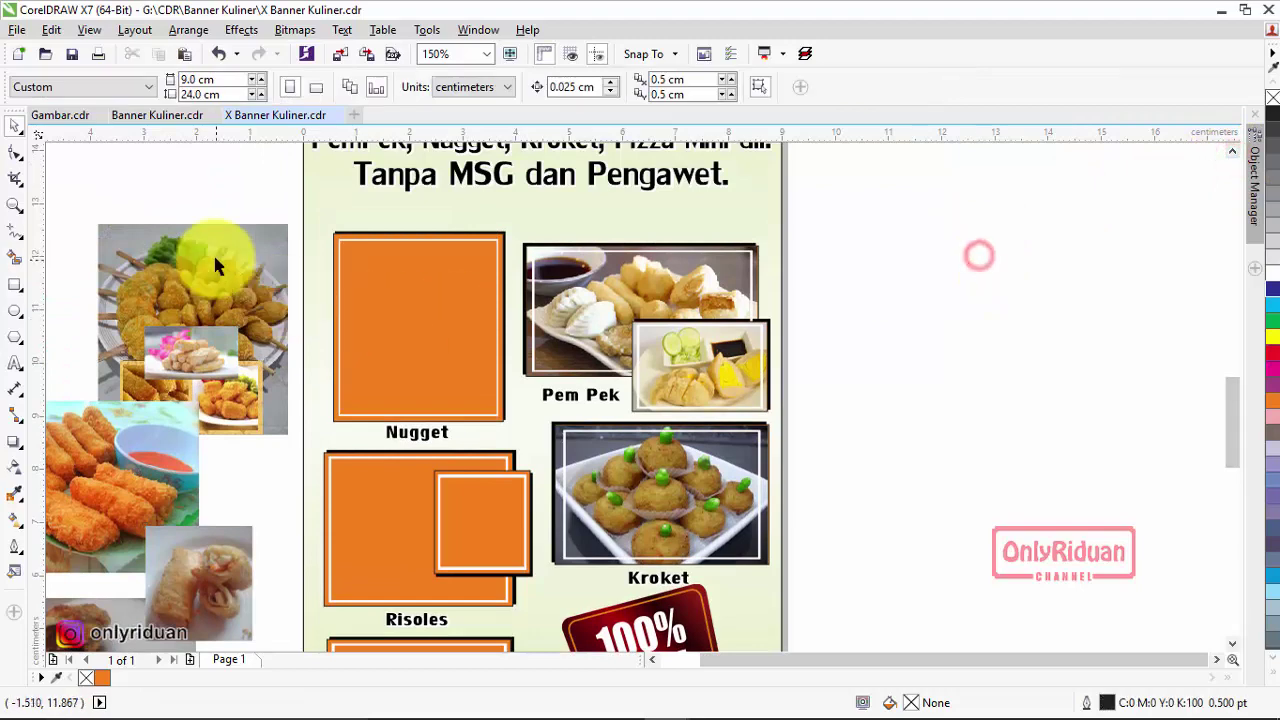
# PowerClip the group of three nugget photos inside the orange rectangle of the Nugget frame
pyautogui.rightClick(214, 255)
pyautogui.click(262, 243)
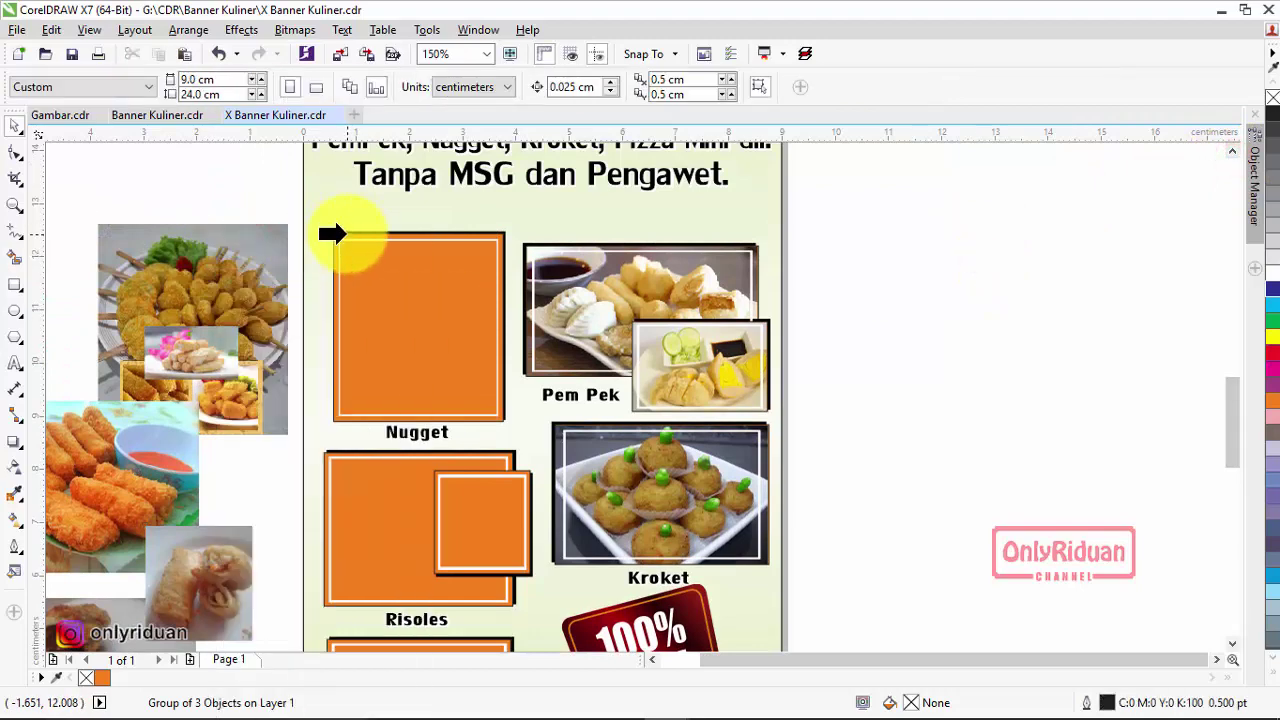
pyautogui.click(340, 236)
# PowerClip the photo of fried risoles with red sauce inside the larger orange Risoles rectangle
pyautogui.scroll(2, 180, 500)
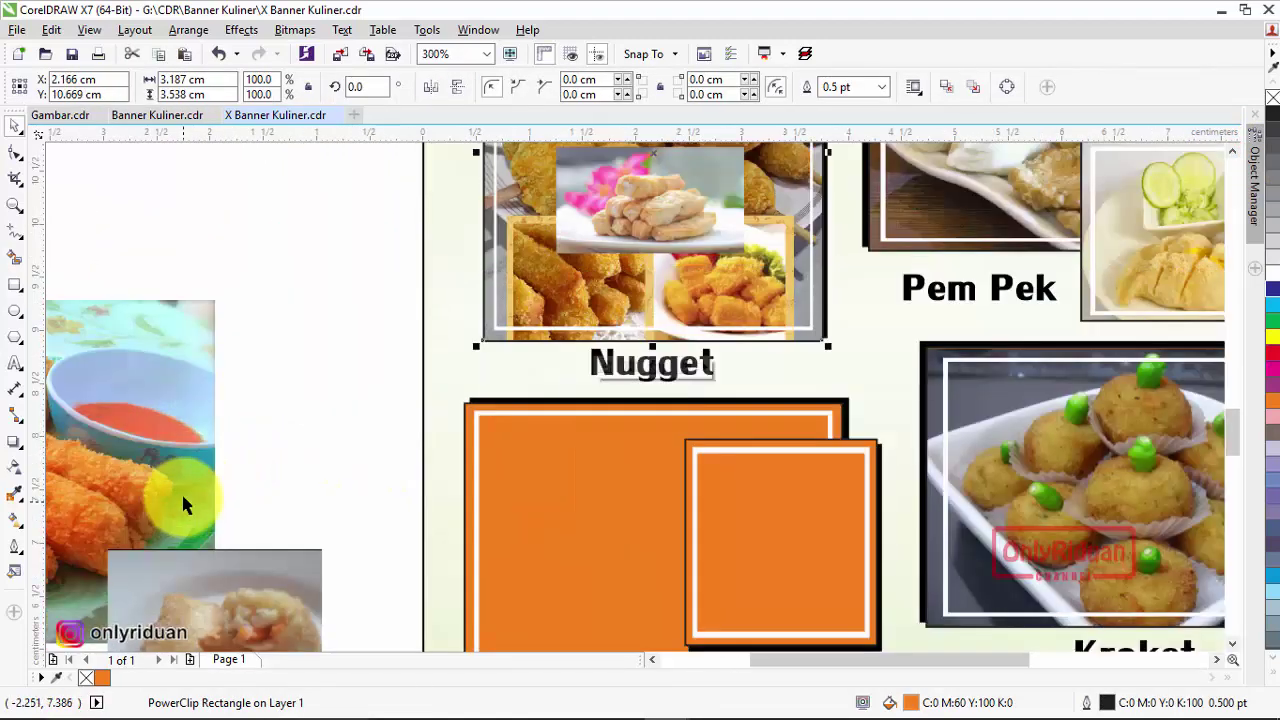
pyautogui.rightClick(157, 354)
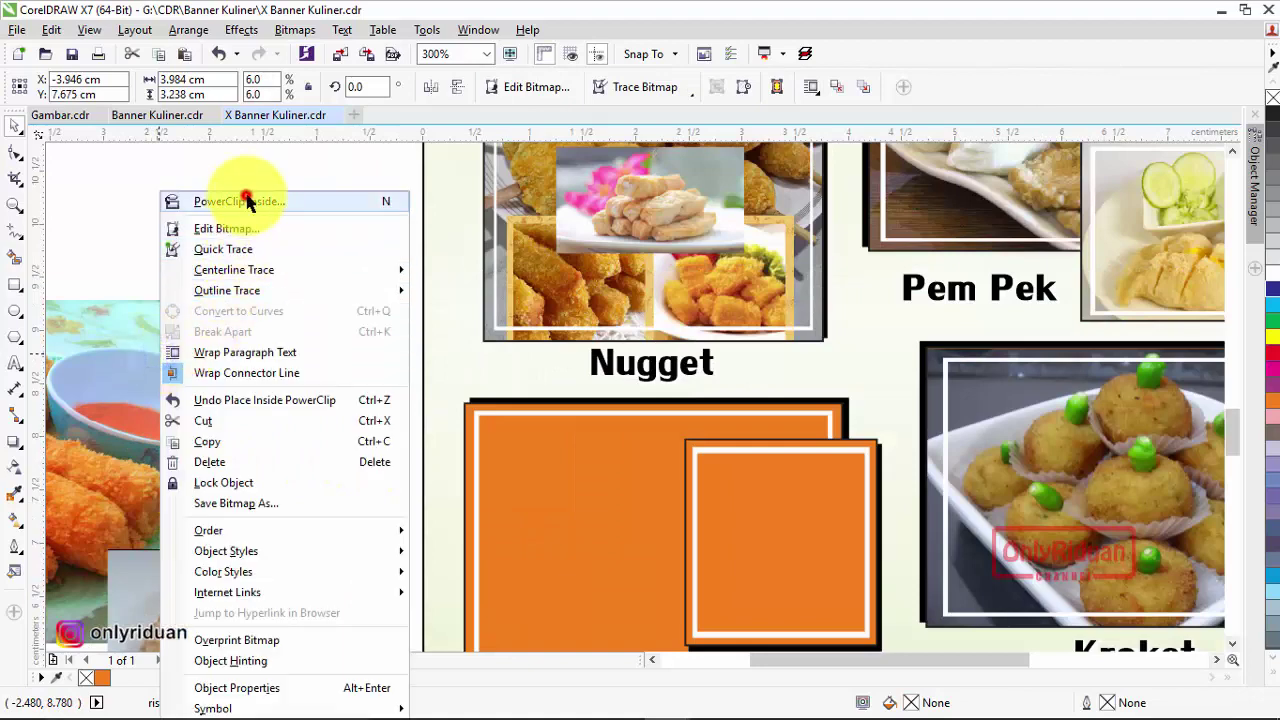
pyautogui.click(246, 198)
pyautogui.click(455, 405)
# Move the IMG_20170105_091624.jpg photo closer to the banner and PowerClip it inside the smaller orange Risoles rectangle
pyautogui.moveTo(273, 567); pyautogui.dragTo(357, 423)
pyautogui.rightClick(357, 423)
pyautogui.click(439, 181)
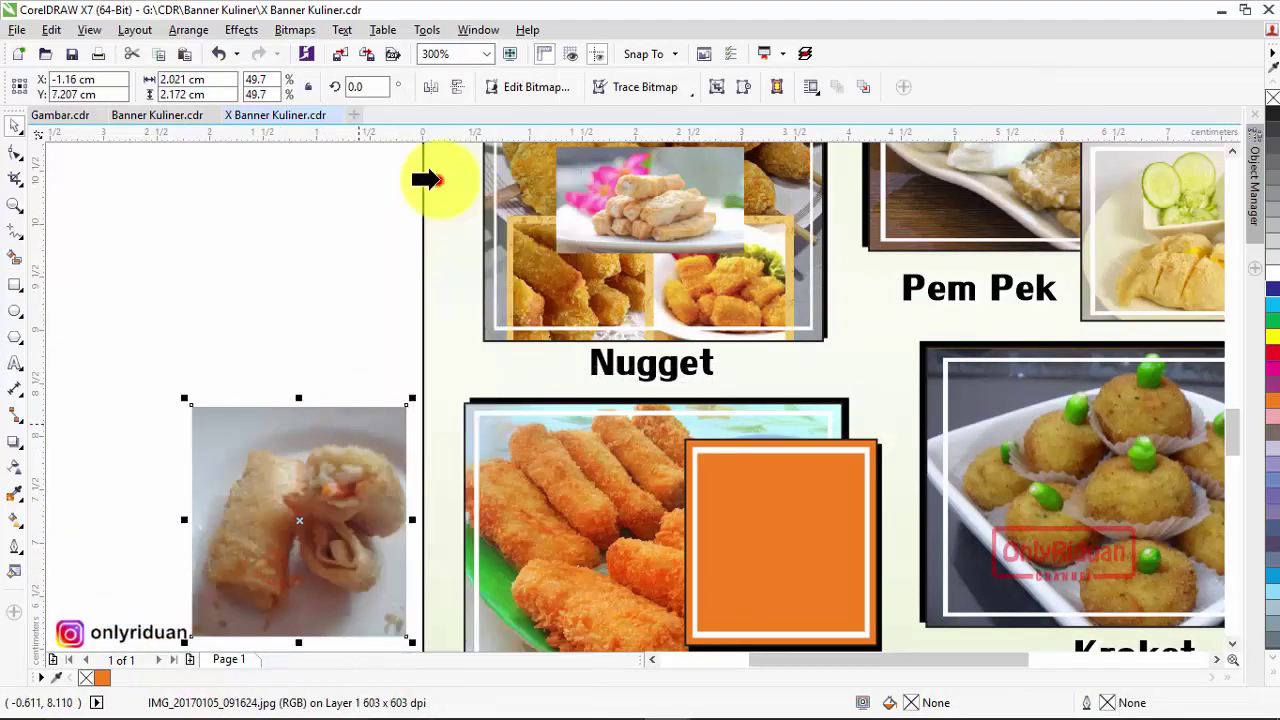
pyautogui.click(709, 420)
pyautogui.click(738, 442)
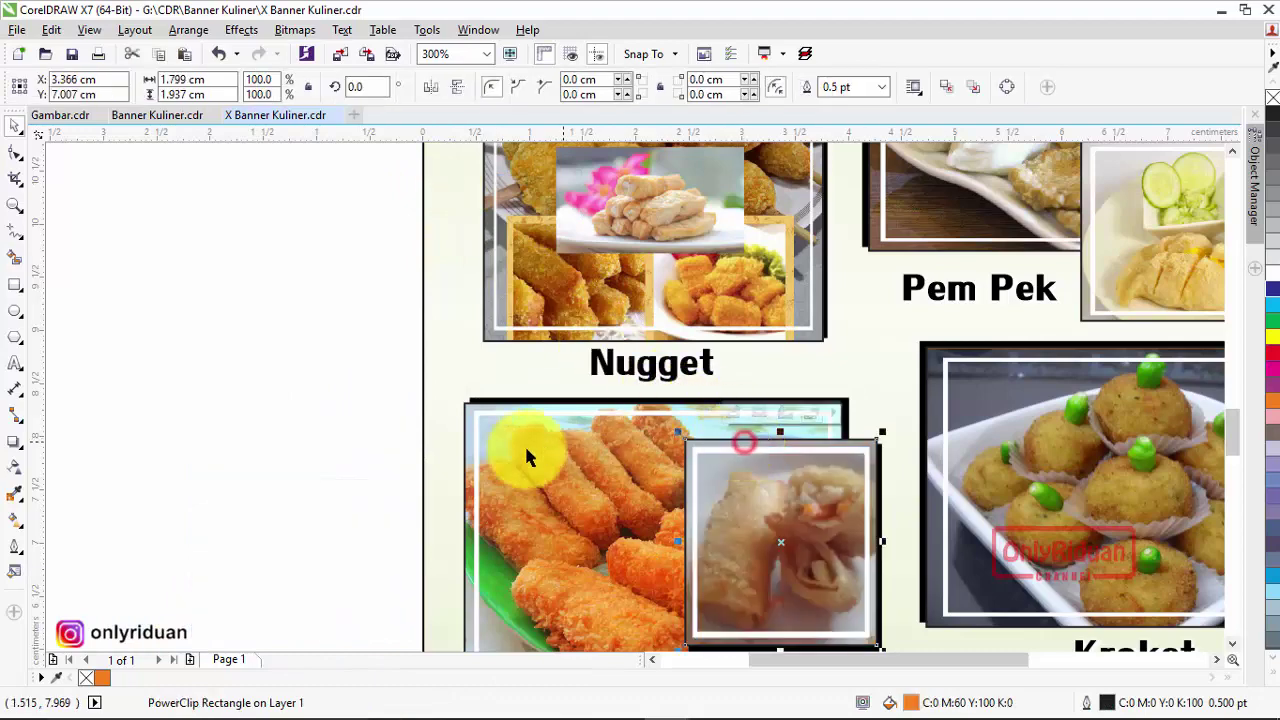
# Move the IMG_20170105_091618.jpg photo next to the Risoles Piscok frame and PowerClip it inside that orange rectangle
pyautogui.scroll(-2, 399, 441)
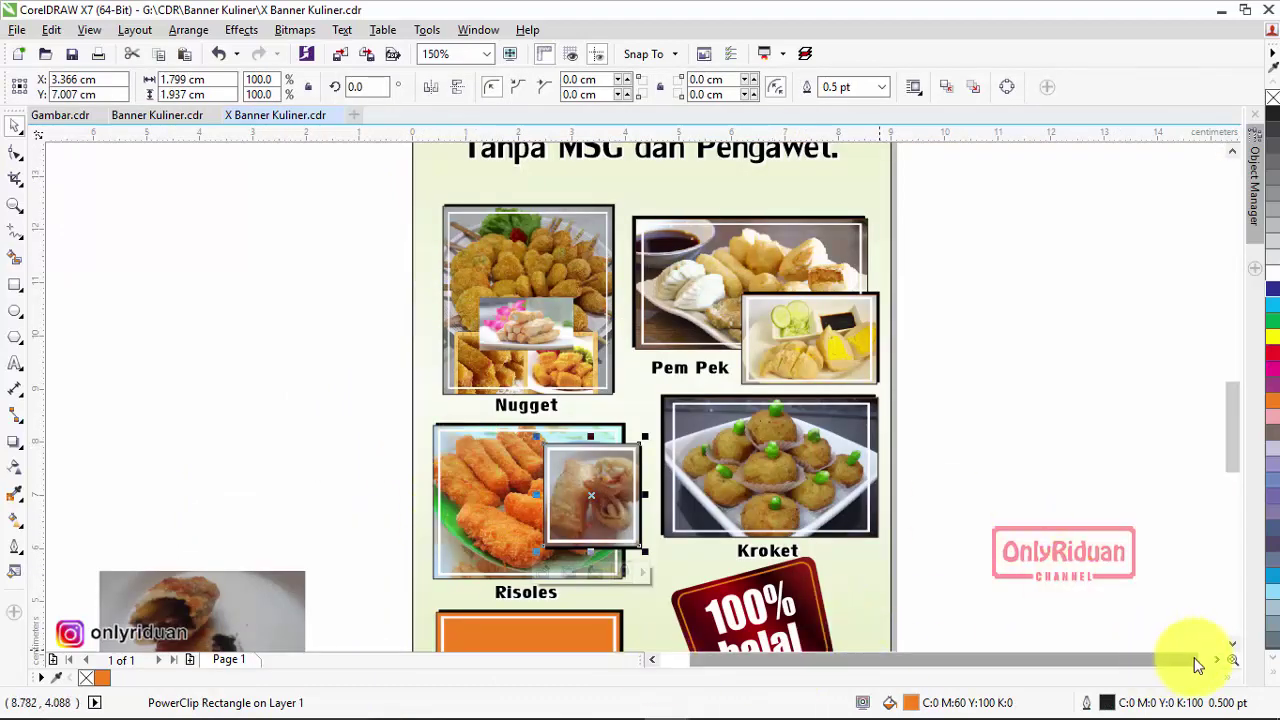
pyautogui.click(1232, 643)
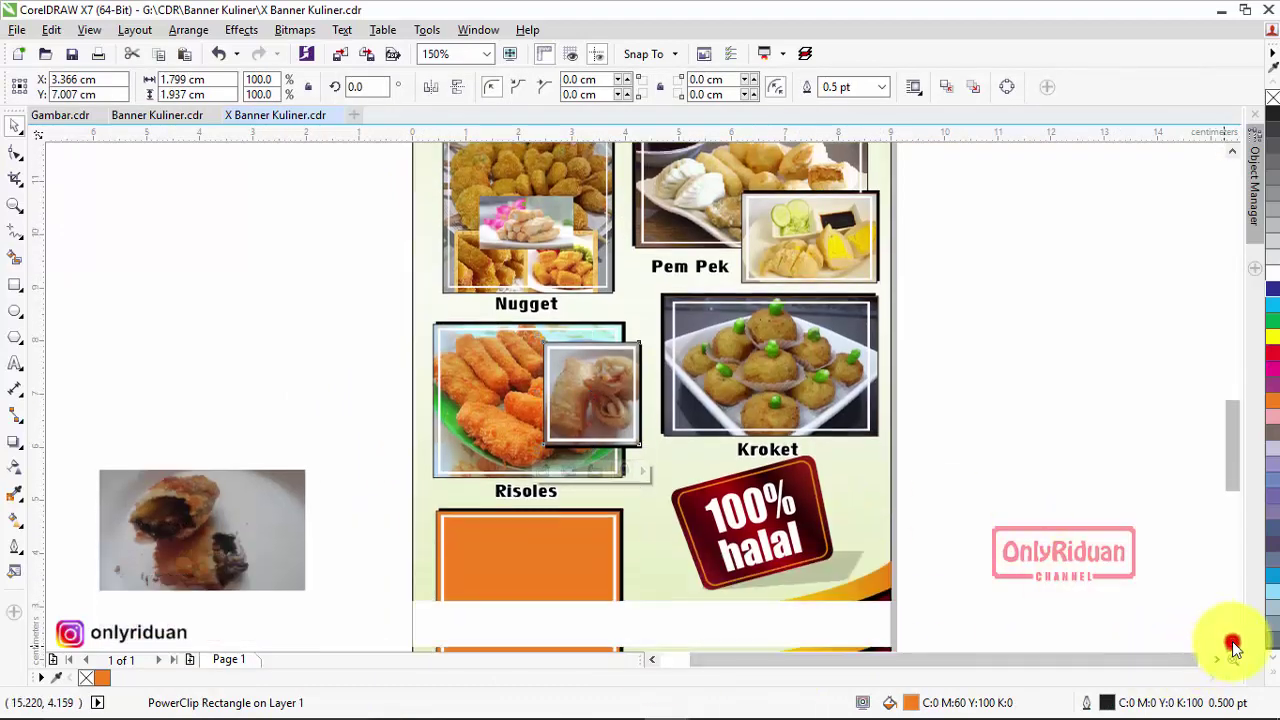
pyautogui.moveTo(263, 543); pyautogui.dragTo(371, 557)
pyautogui.rightClick(376, 550)
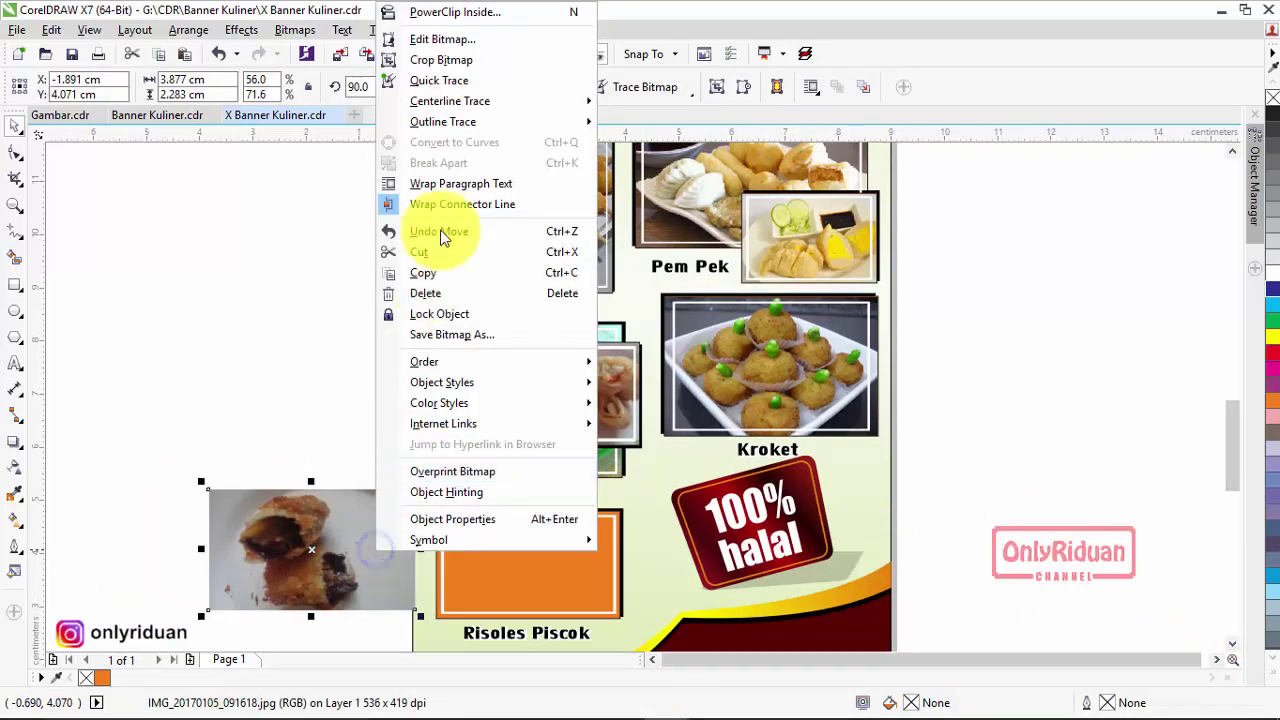
pyautogui.scroll(2, 399, 564)
pyautogui.moveTo(410, 541)
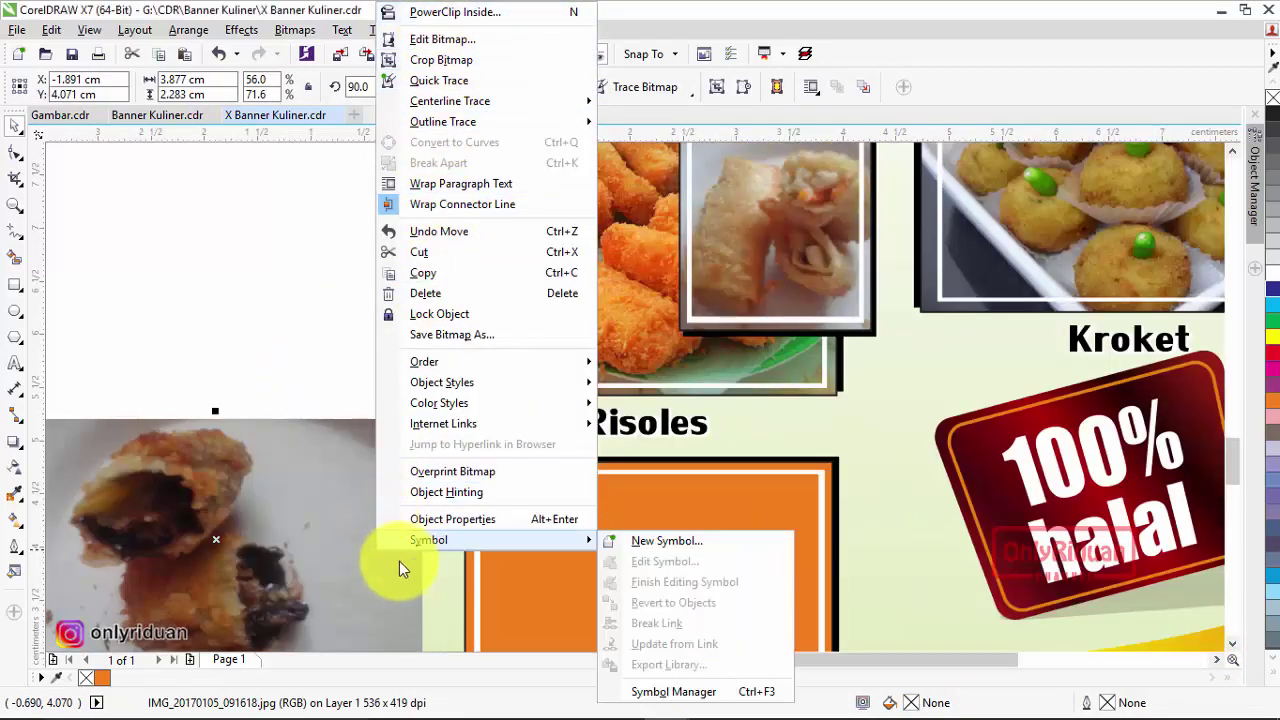
pyautogui.click(351, 456)
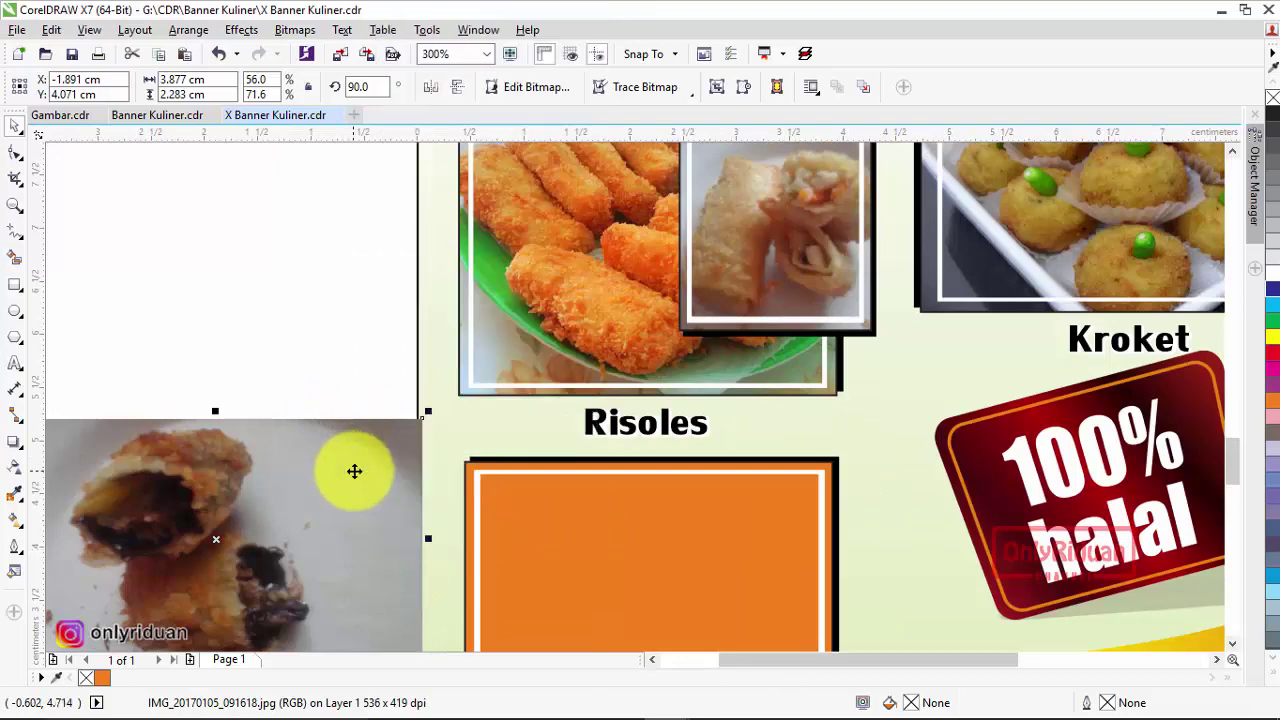
pyautogui.rightClick(354, 471)
pyautogui.click(421, 180)
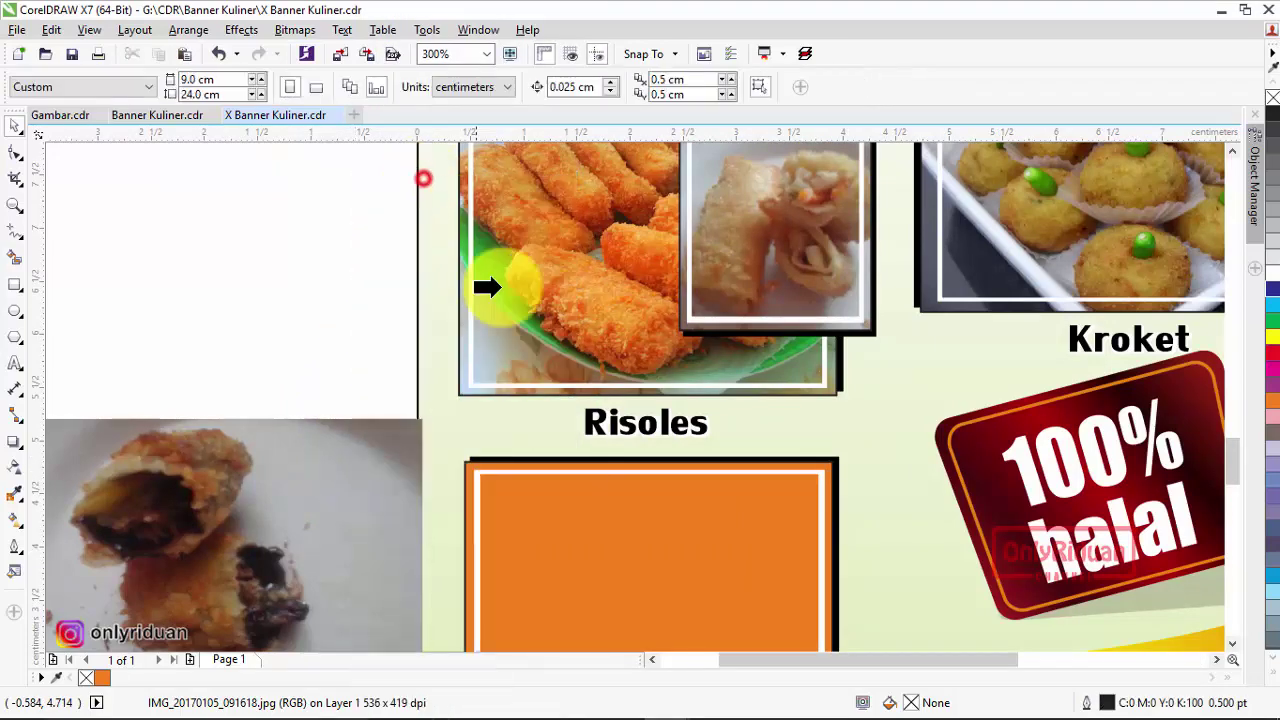
pyautogui.click(484, 464)
# Select all objects of the X banner and combine them into one group
pyautogui.scroll(-2, 401, 426)
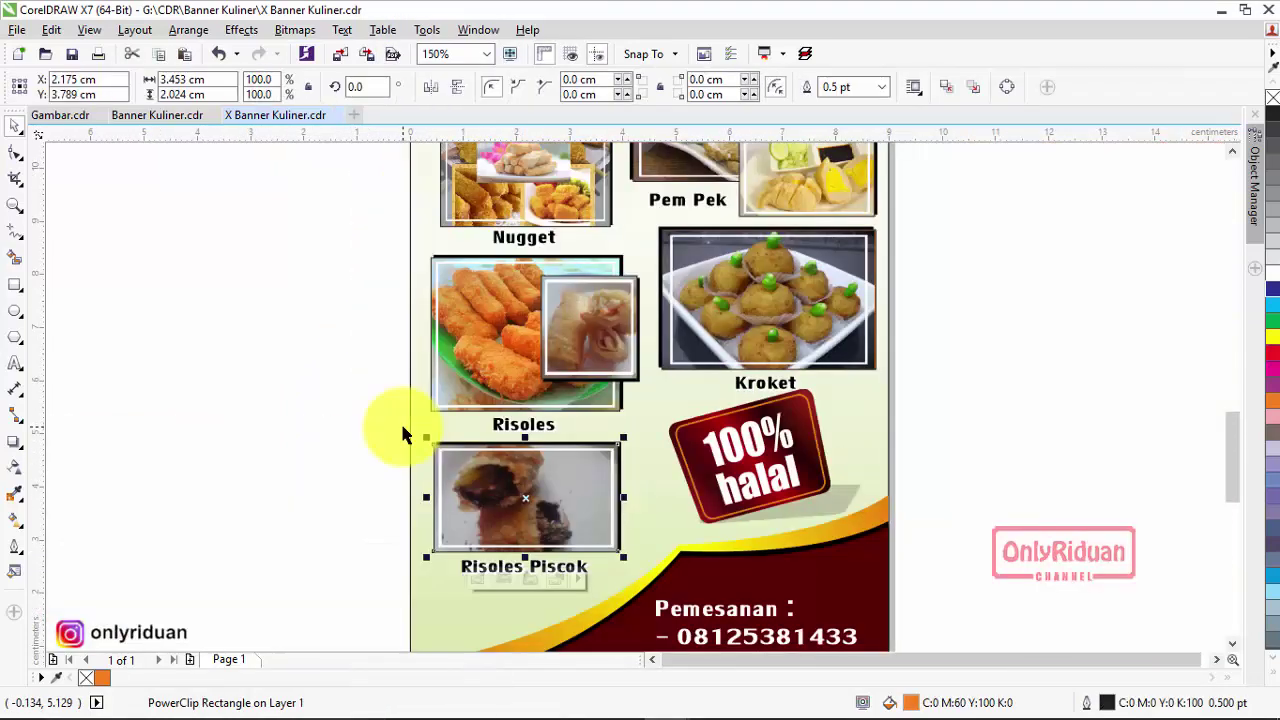
pyautogui.click(15, 205)
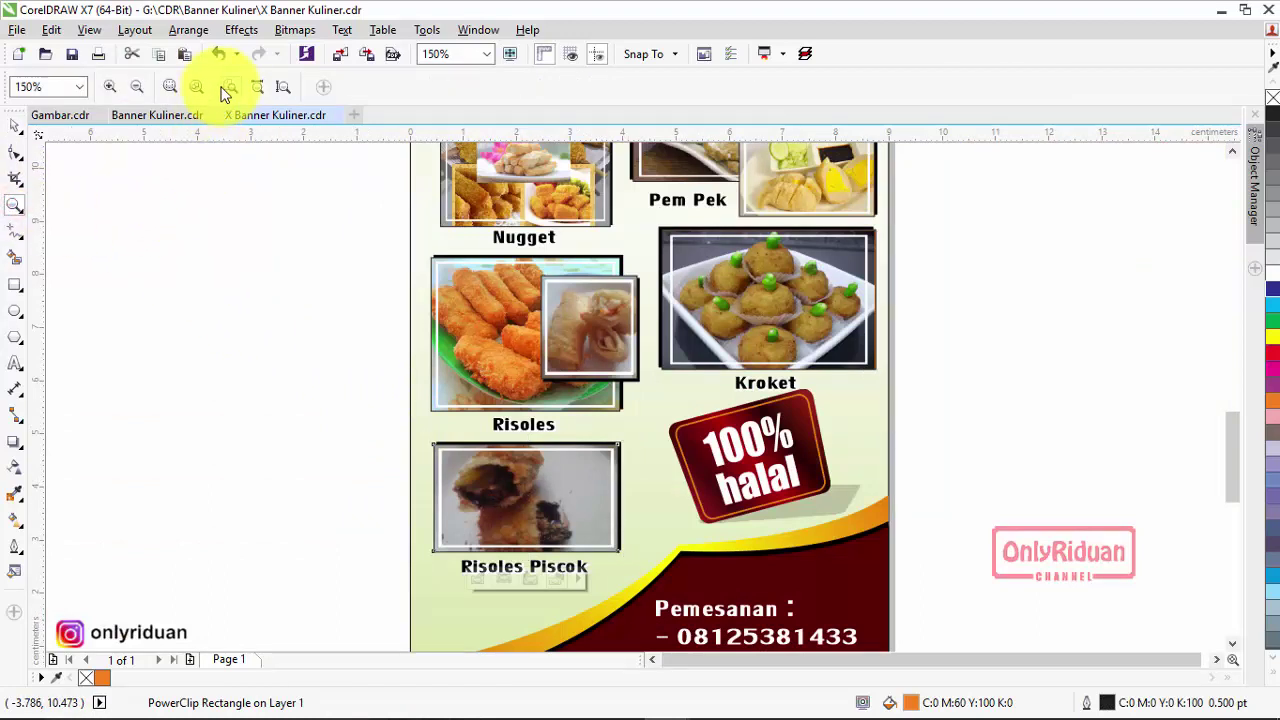
pyautogui.click(229, 87)
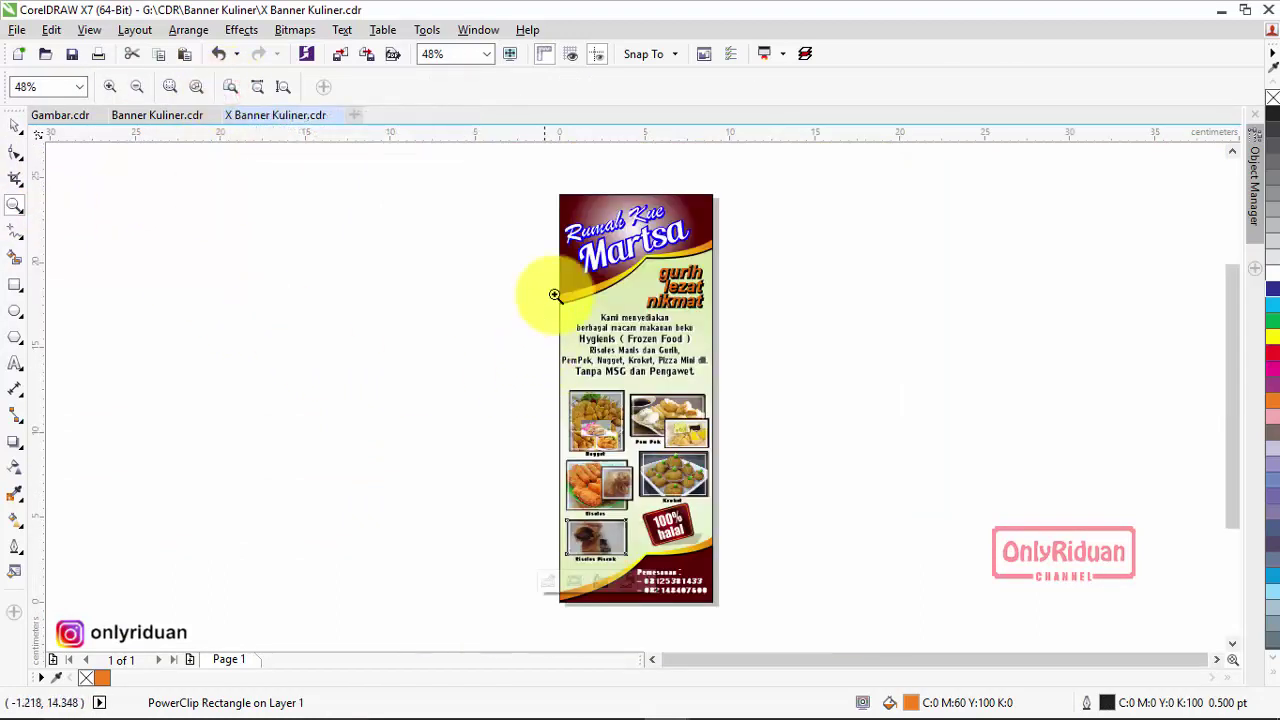
pyautogui.moveTo(529, 190); pyautogui.dragTo(789, 575)
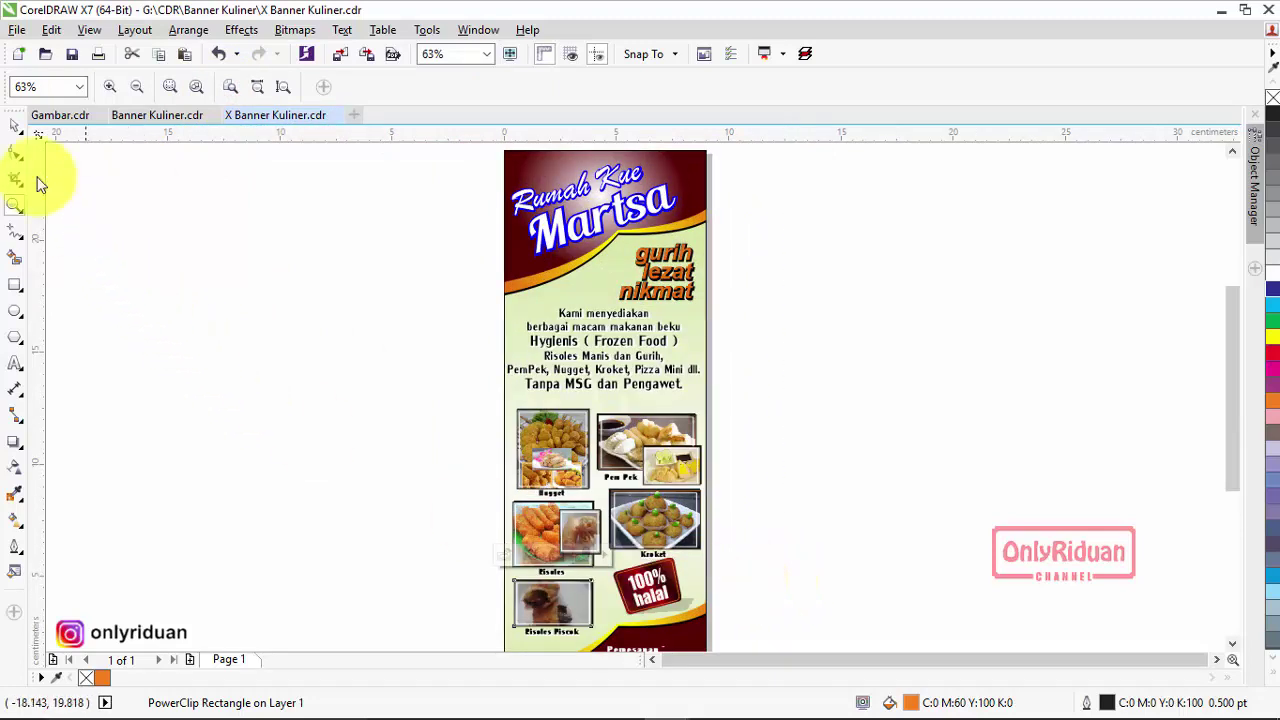
pyautogui.click(15, 125)
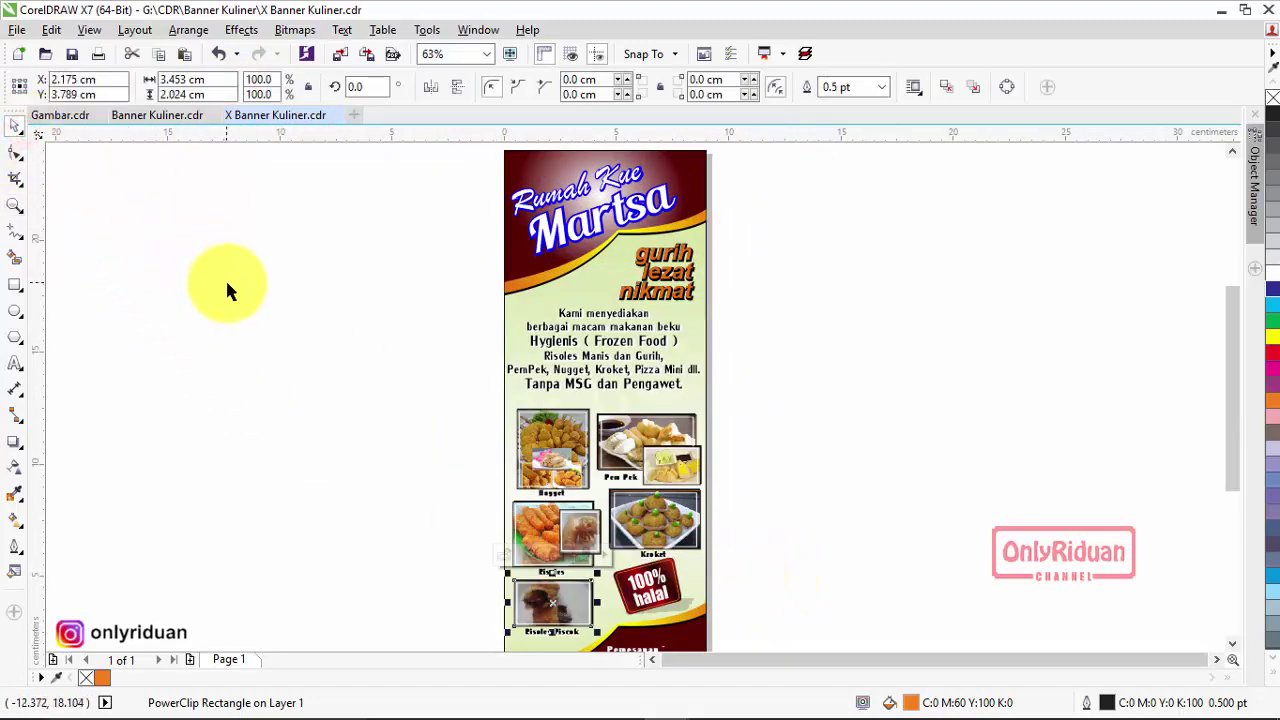
pyautogui.scroll(-2, 225, 278)
pyautogui.moveTo(317, 190); pyautogui.dragTo(580, 505)
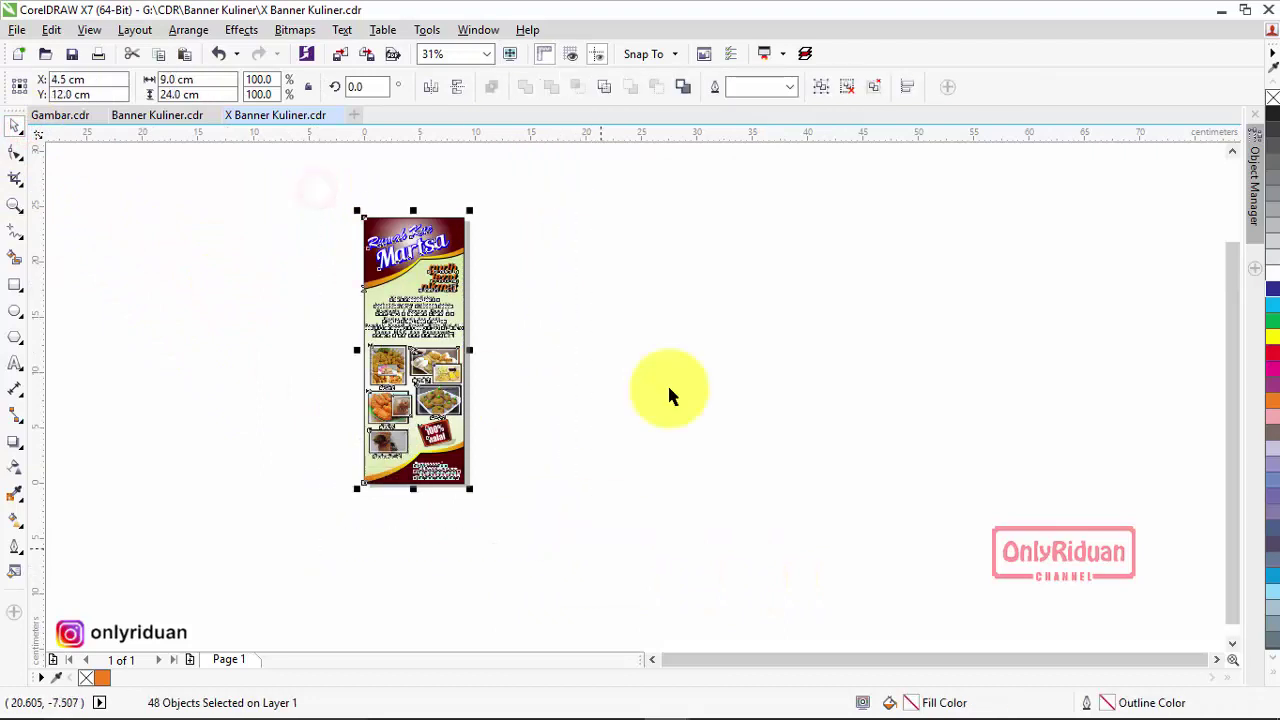
pyautogui.click(829, 86)
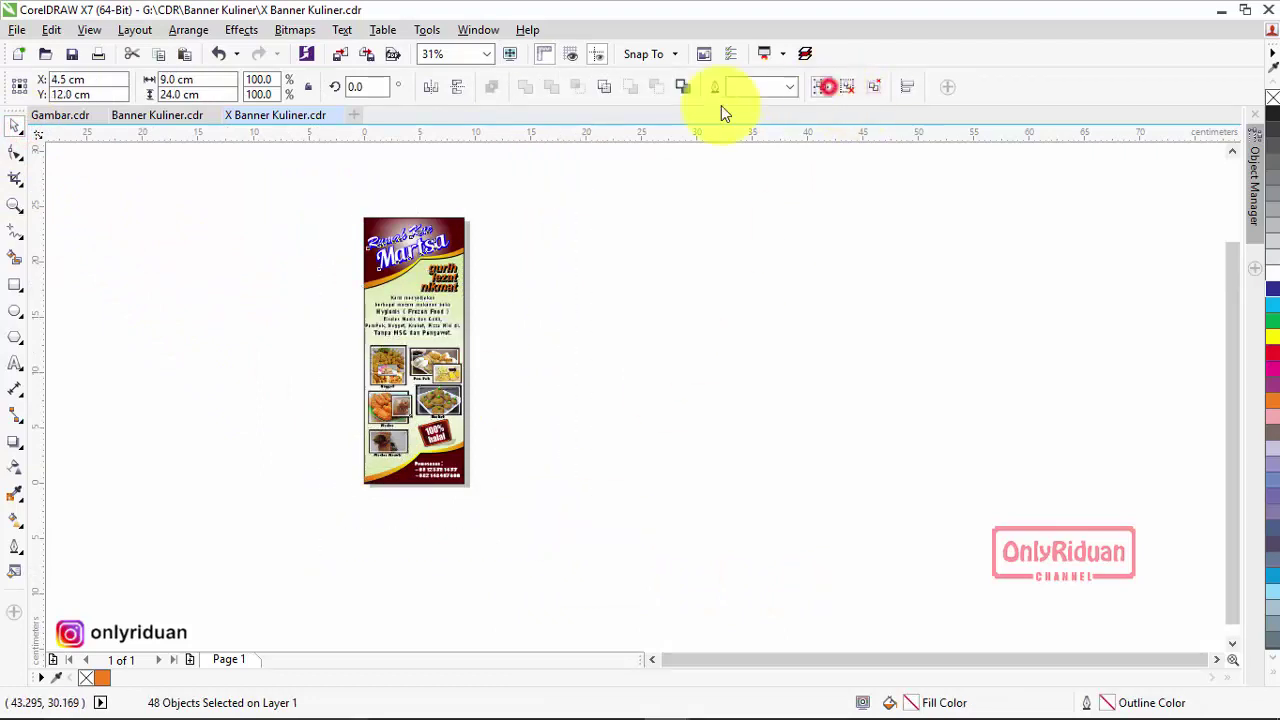
# Export the banner as a JPG to the Kuliner folder, replacing the existing file X Banner 60x160 Cm 1 Lembar MA.jpg
pyautogui.click(16, 29)
pyautogui.click(43, 340)
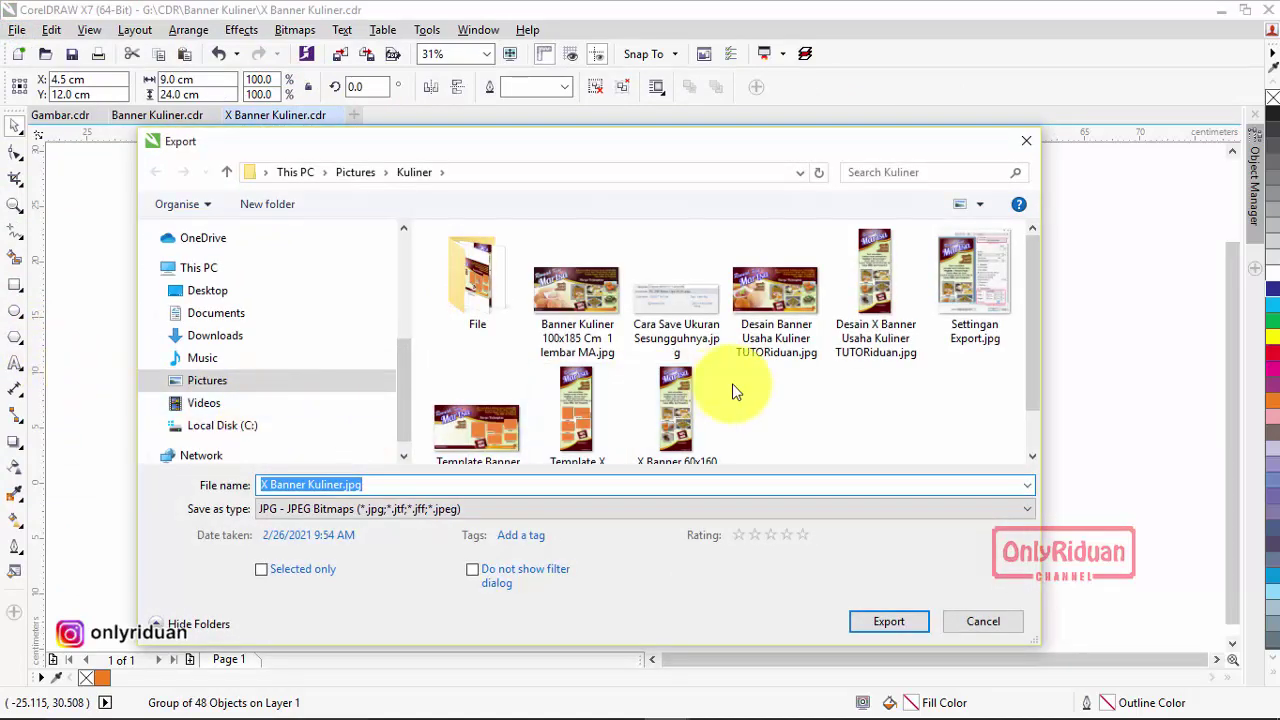
pyautogui.scroll(-1, 738, 390)
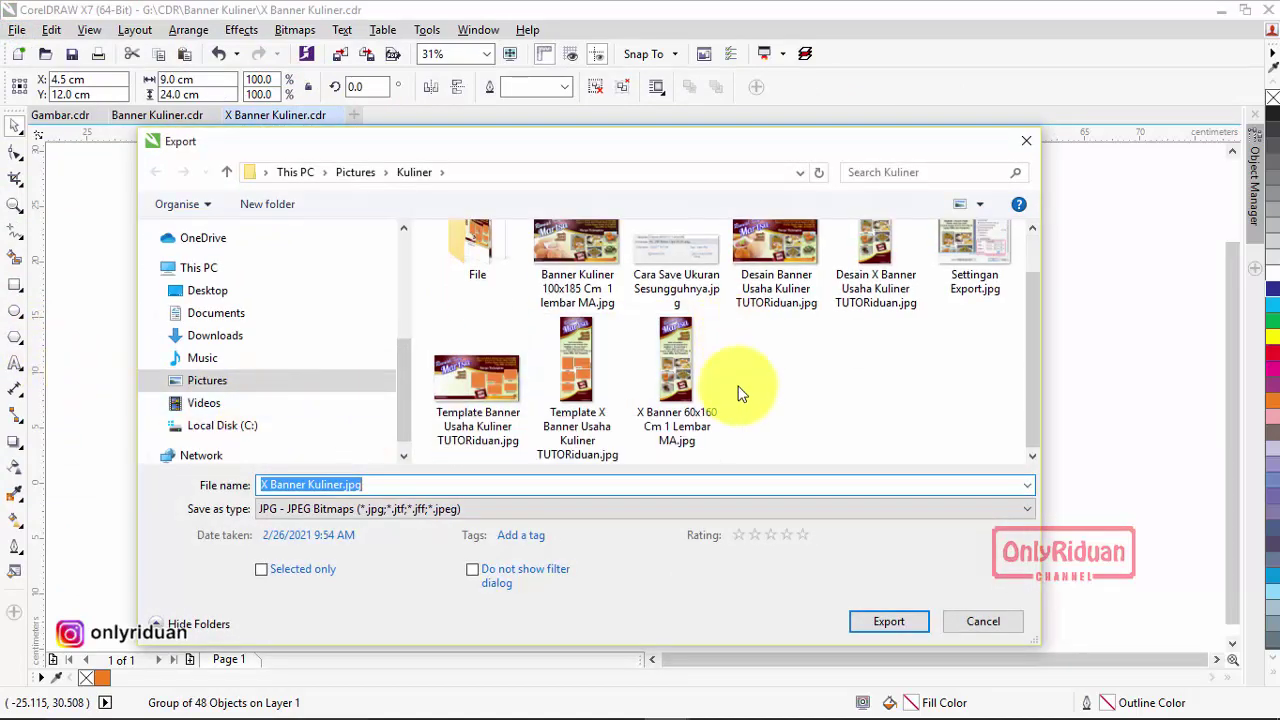
pyautogui.click(684, 371)
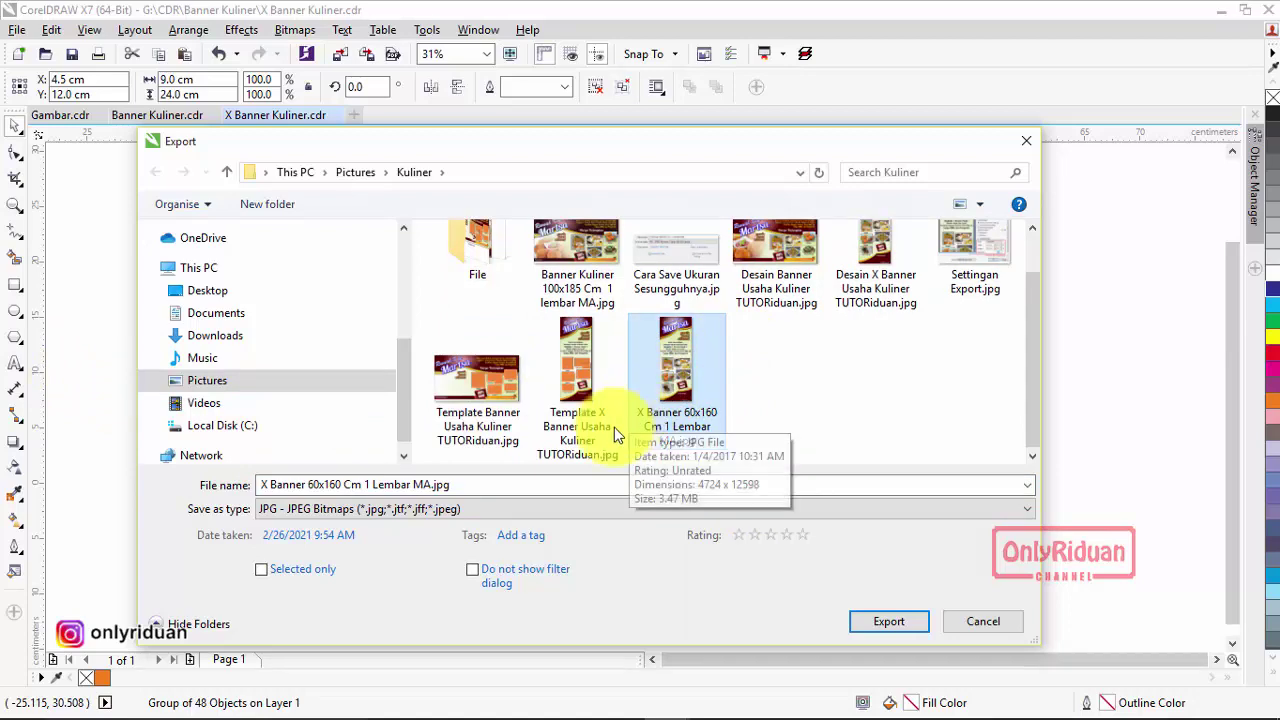
pyautogui.click(882, 622)
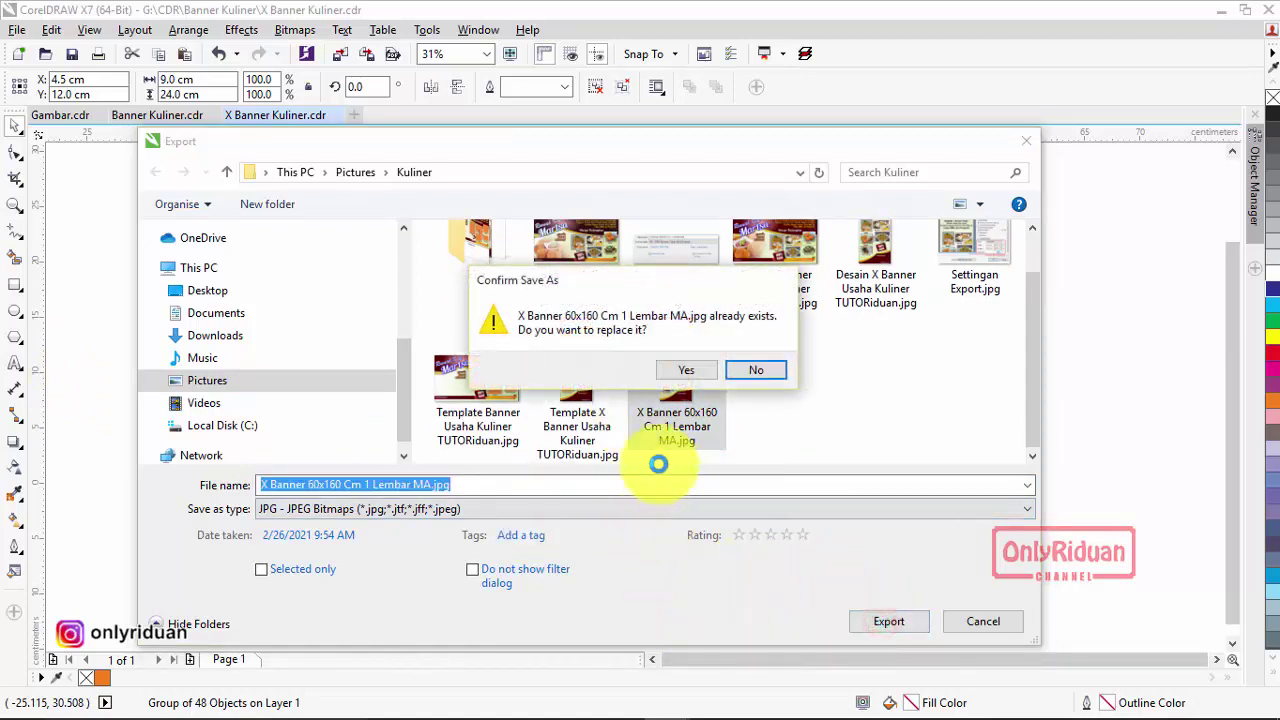
pyautogui.click(688, 372)
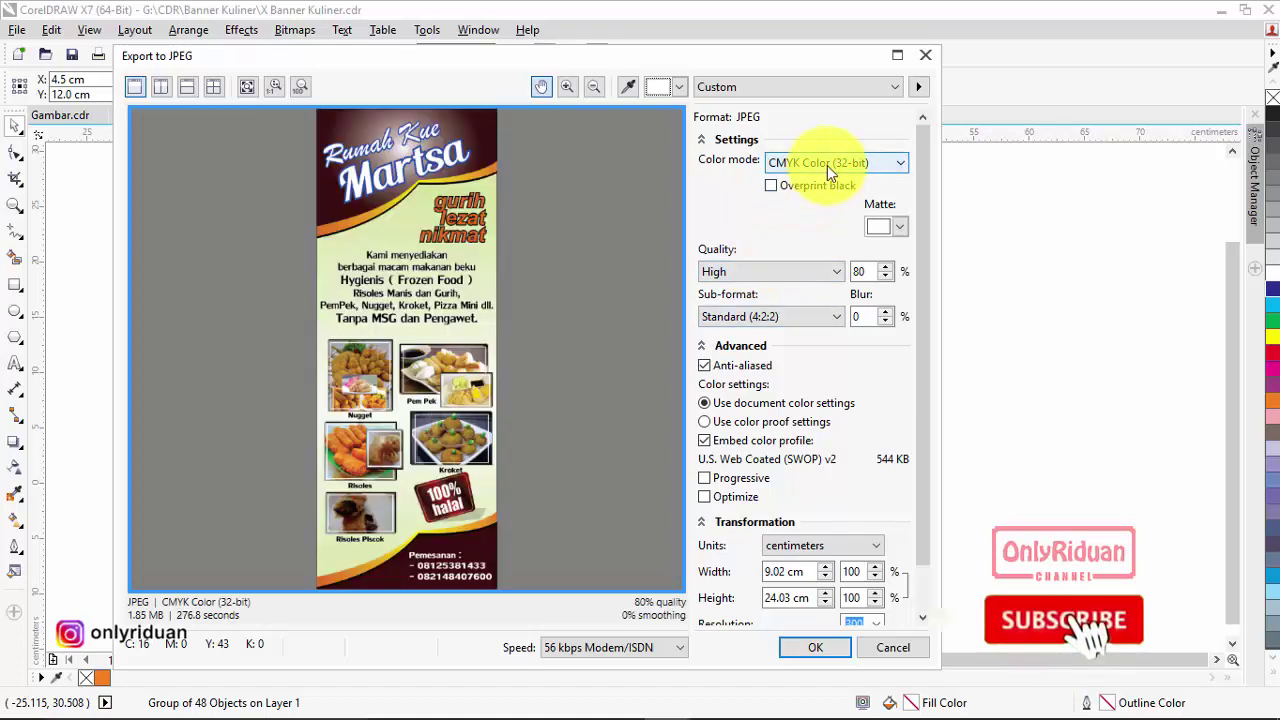
# Set the JPEG export resolution to 96 and the width to 60 cm with the aspect ratio maintained
pyautogui.click(919, 207)
pyautogui.moveTo(919, 228); pyautogui.dragTo(928, 400)
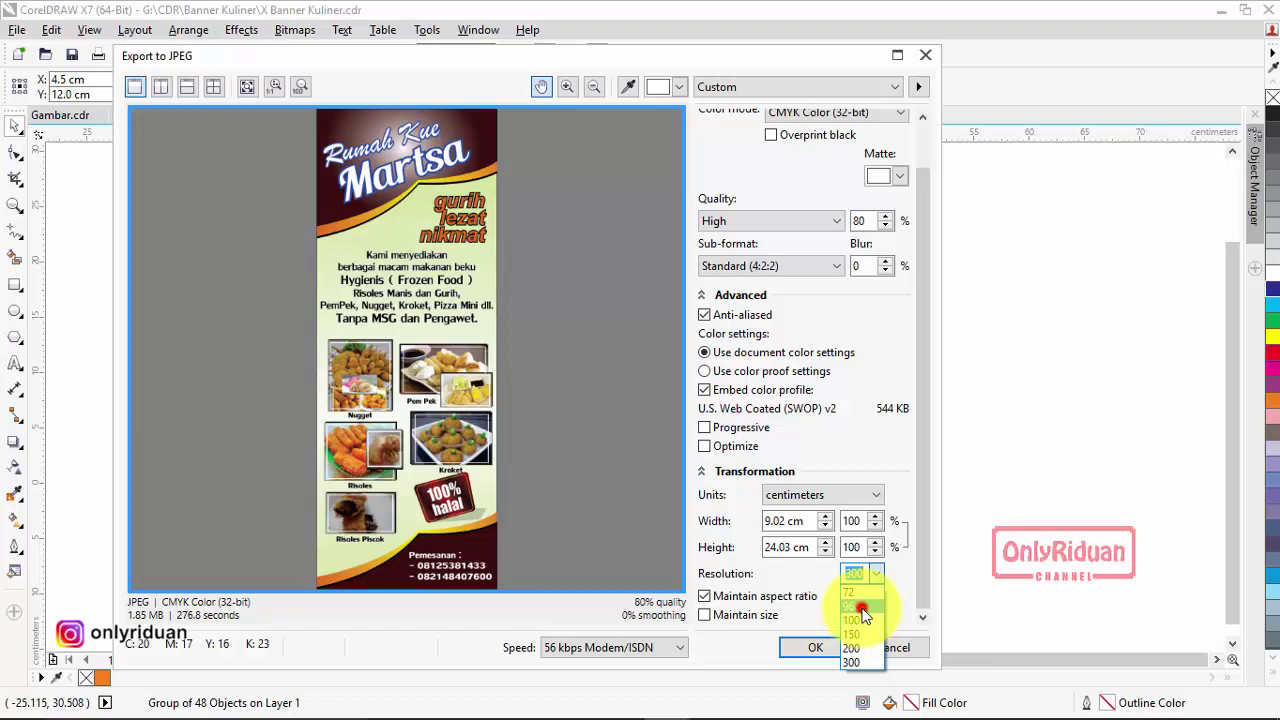
pyautogui.click(861, 607)
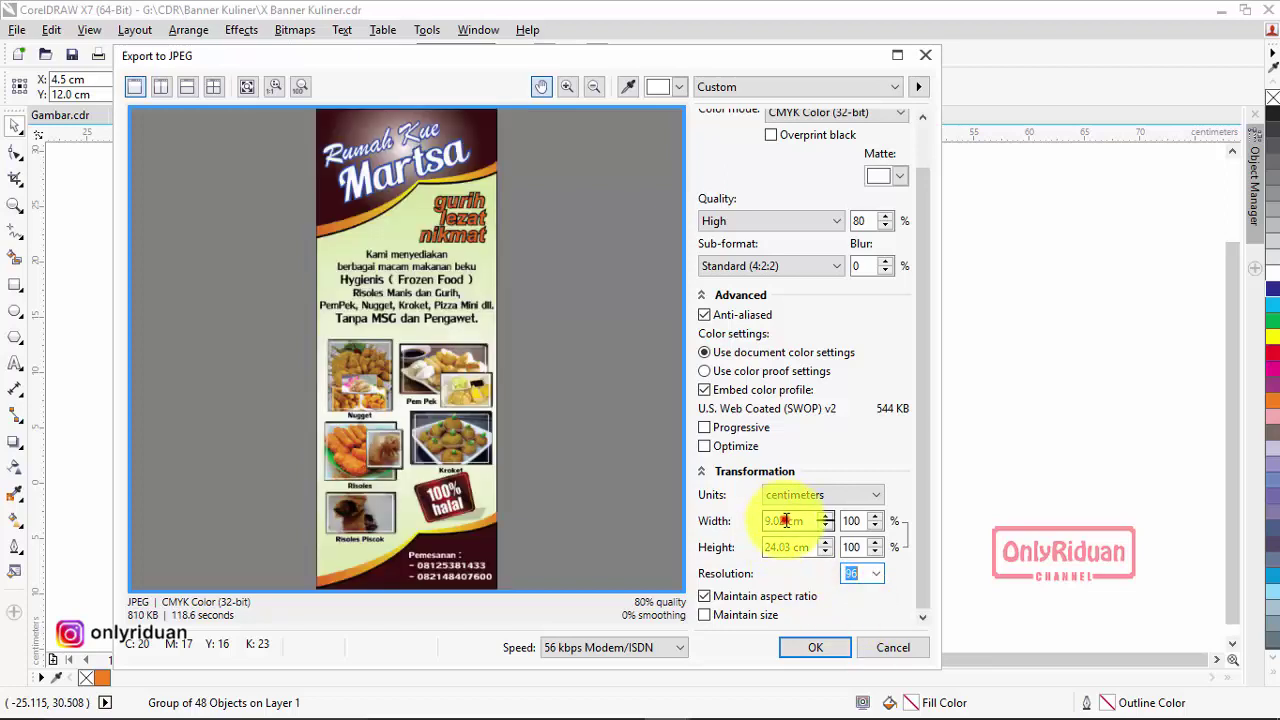
pyautogui.doubleClick(786, 520)
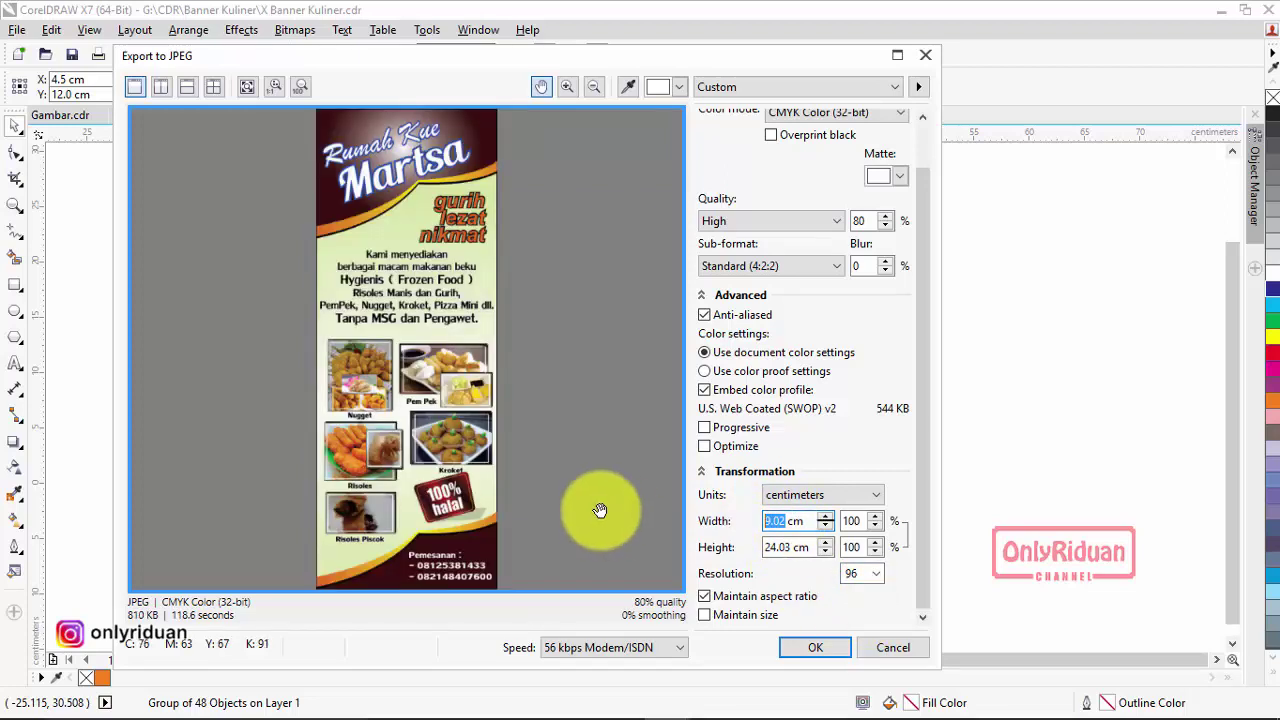
pyautogui.write('60')
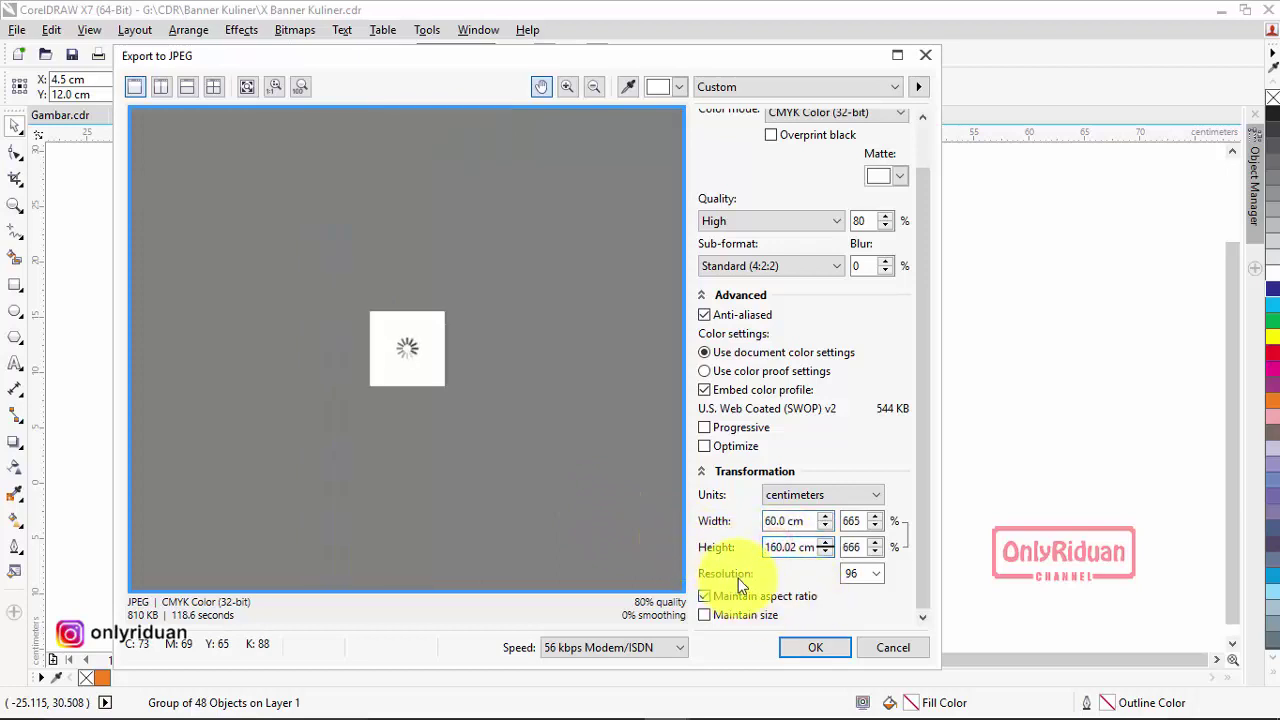
# Inspect the banner's text and food photos in the JPEG preview and complete the export
pyautogui.scroll(-3, 338, 371)
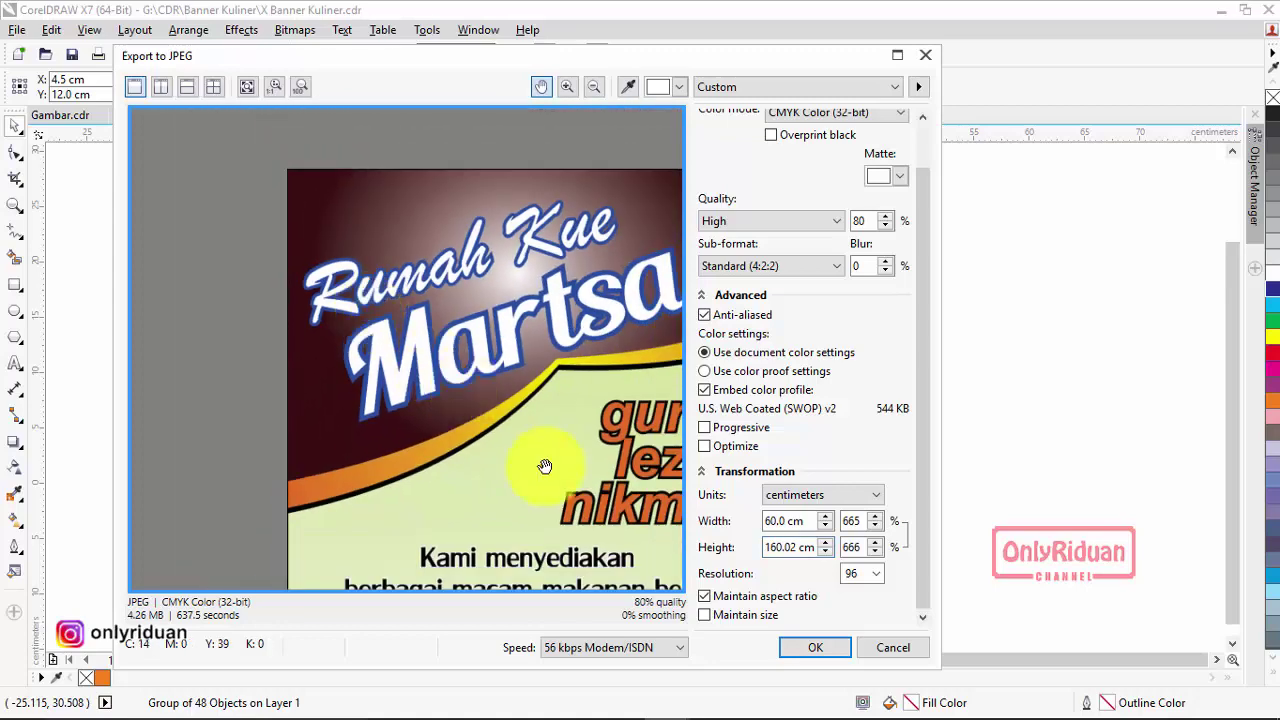
pyautogui.moveTo(536, 459); pyautogui.dragTo(440, 268)
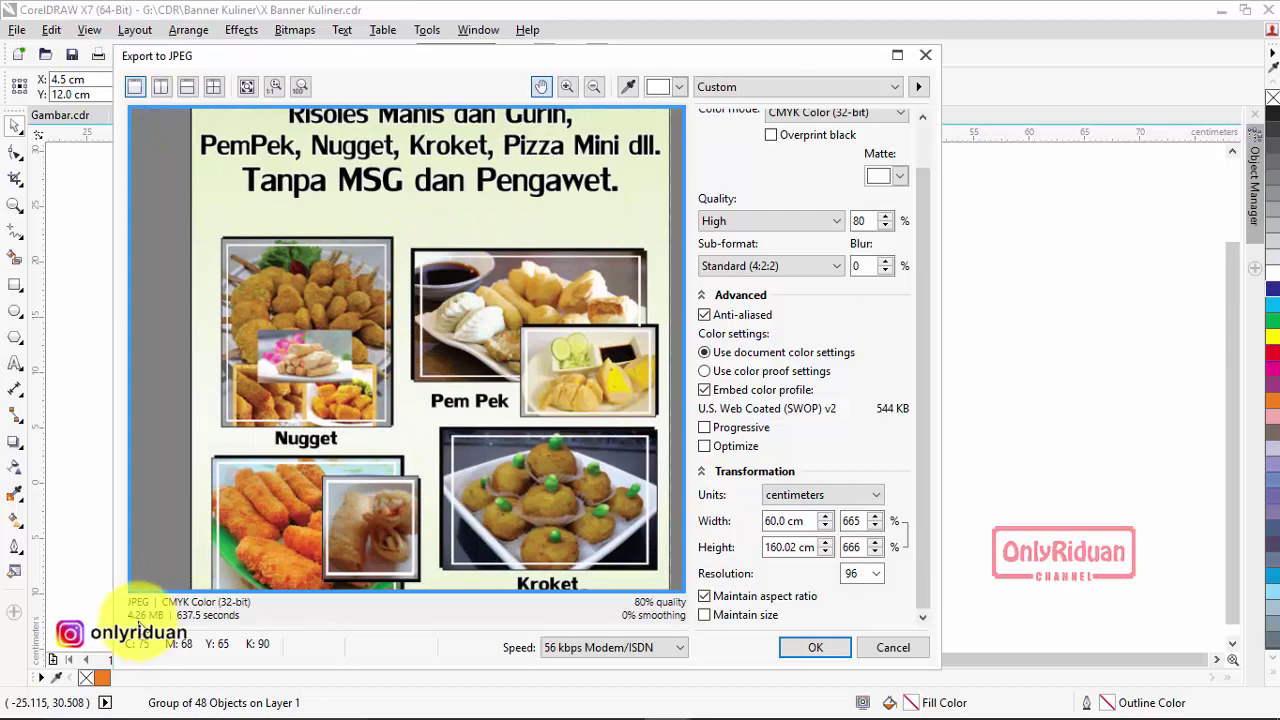
pyautogui.moveTo(507, 447); pyautogui.dragTo(429, 360)
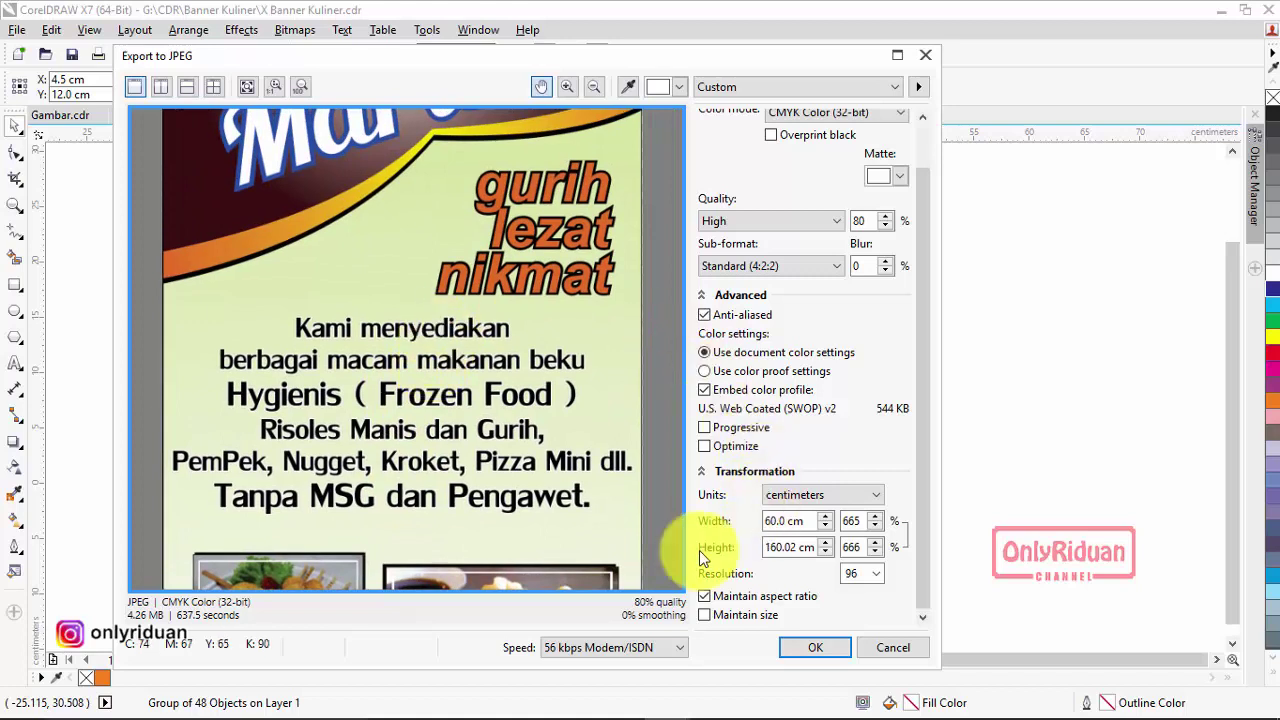
pyautogui.click(815, 652)
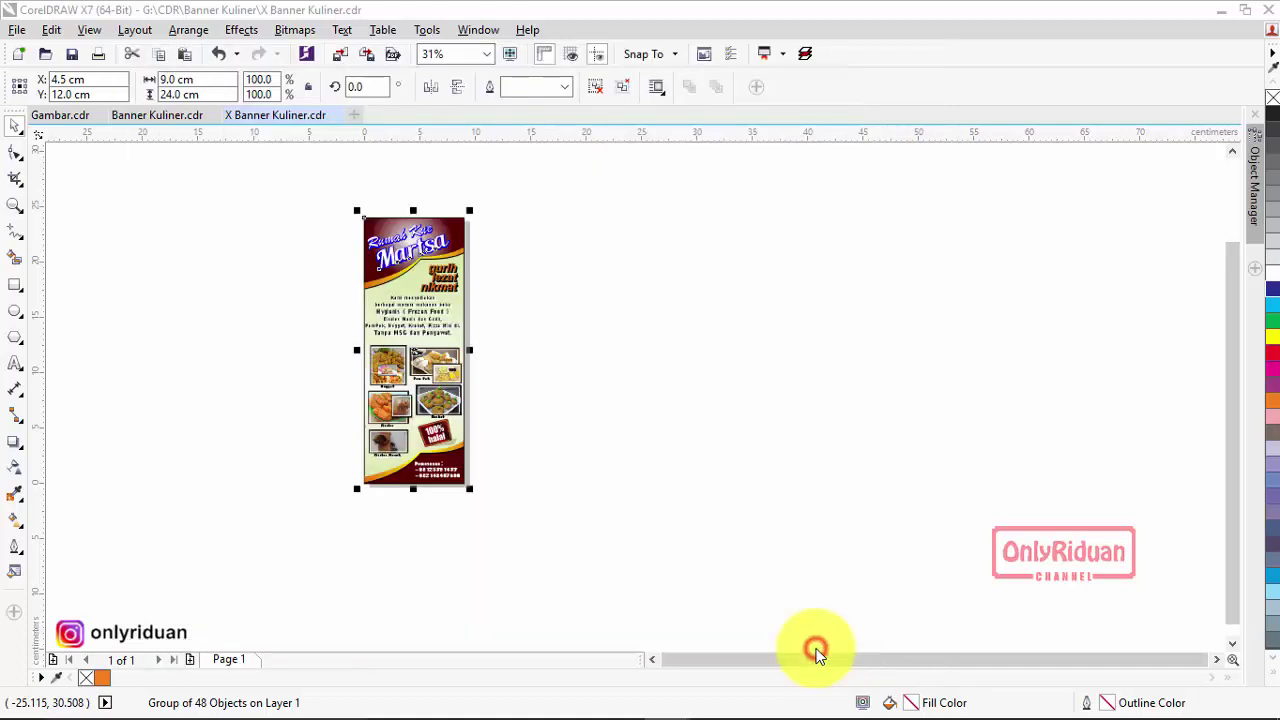
# Switch to File Explorer, open the Kuliner folder and check the file sizes of the exported X Banner and Banner Kuliner JPGs
pyautogui.moveTo(571, 700)
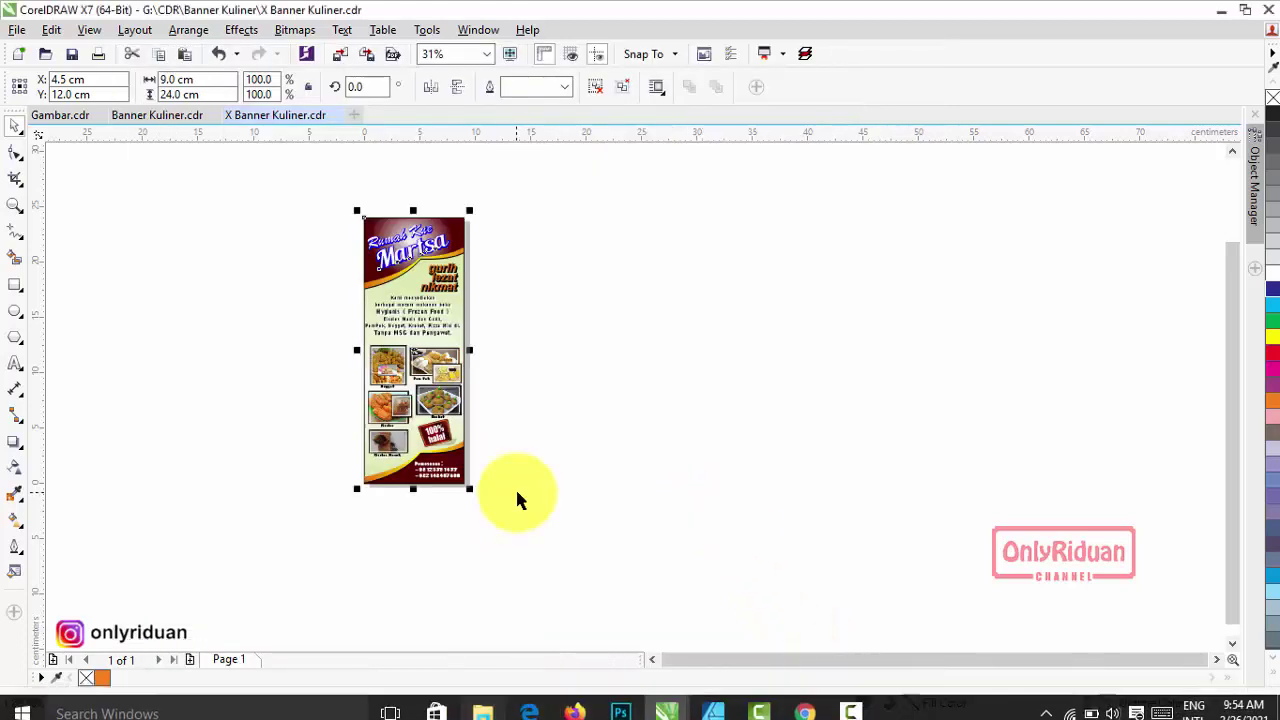
pyautogui.click(482, 701)
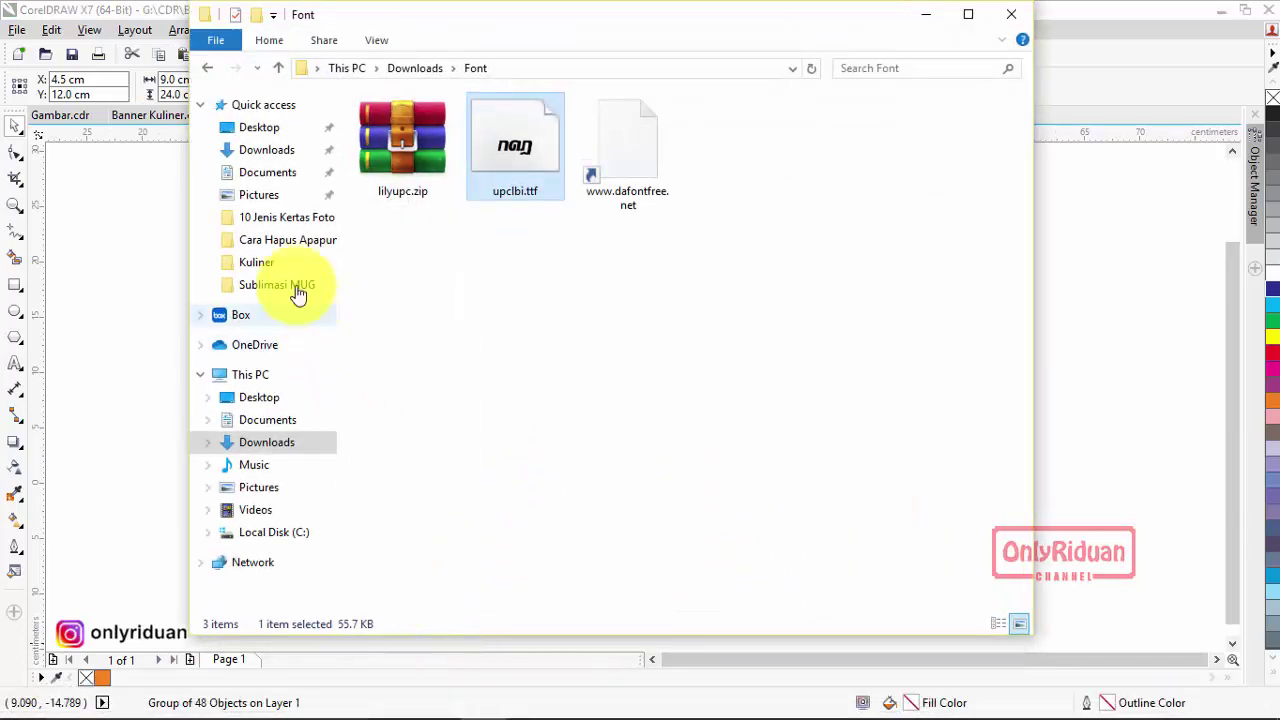
pyautogui.click(268, 262)
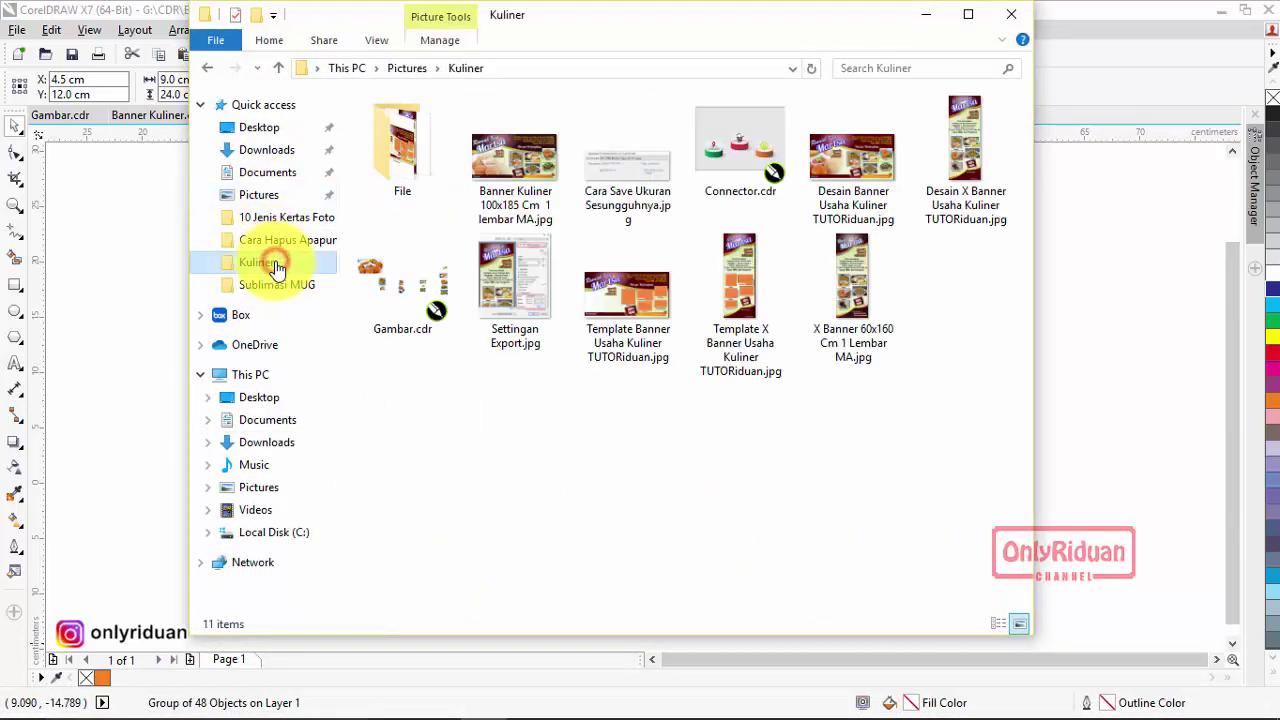
pyautogui.click(855, 300)
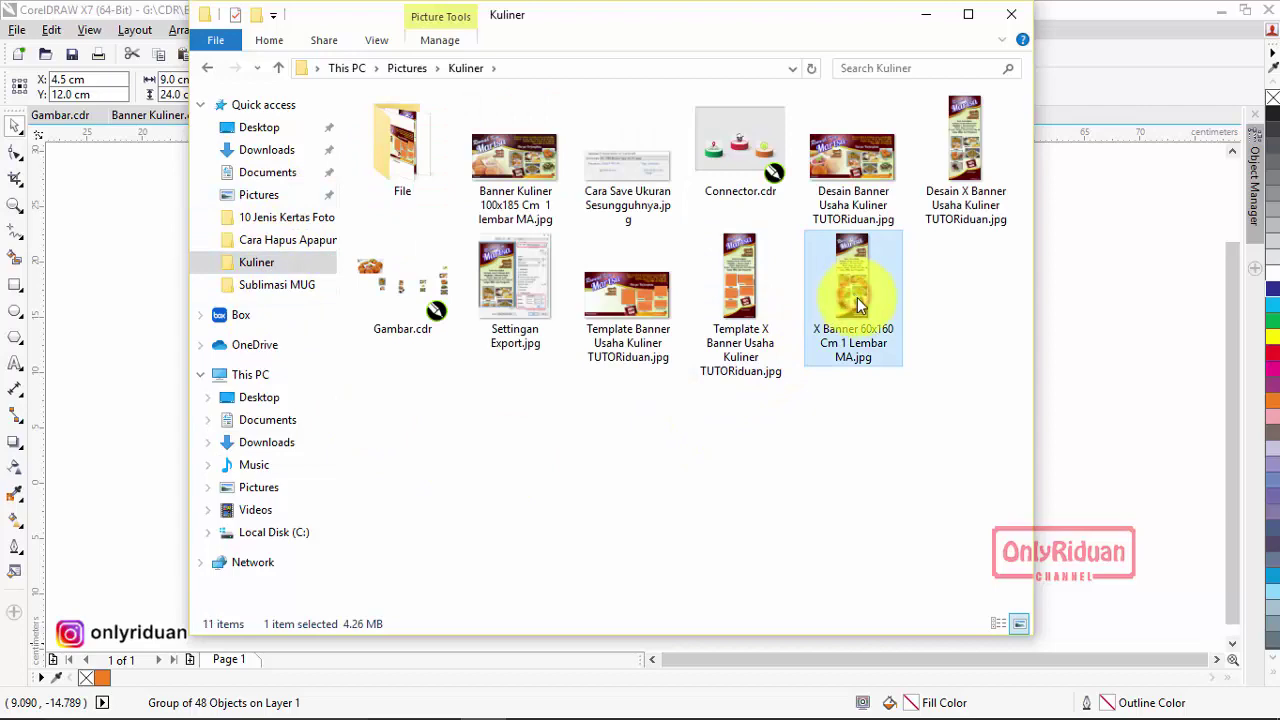
pyautogui.click(504, 165)
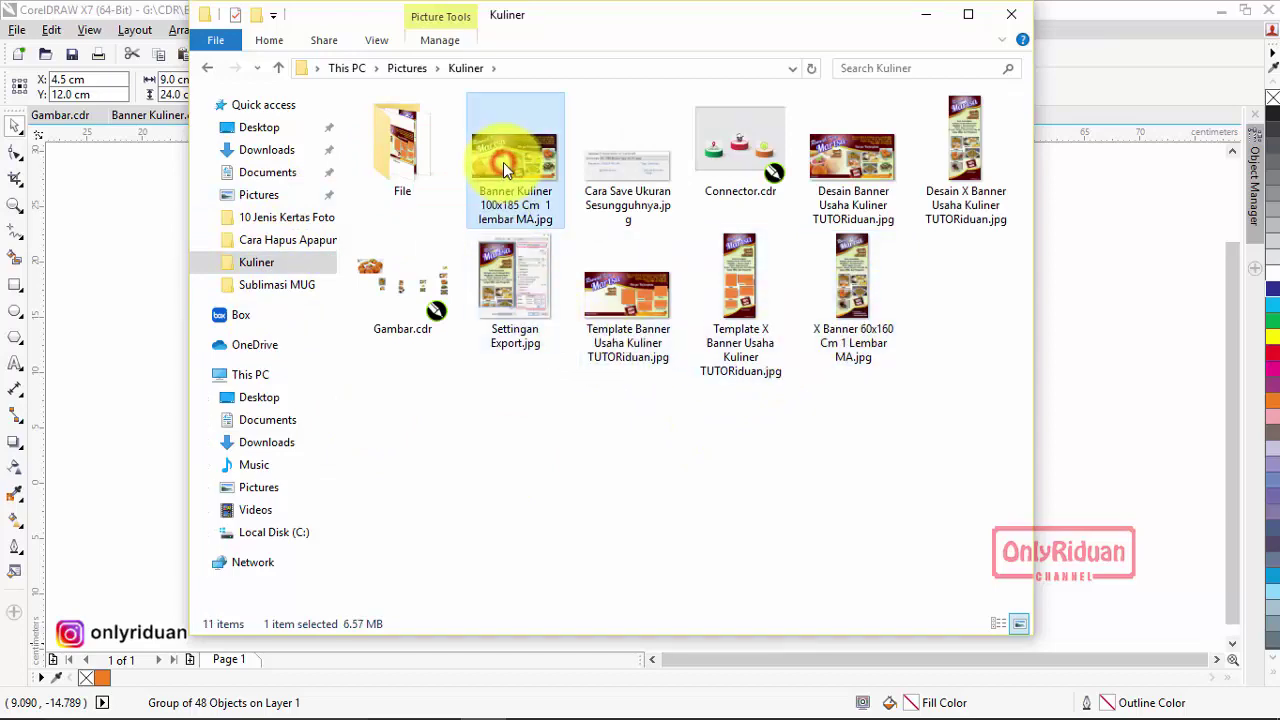